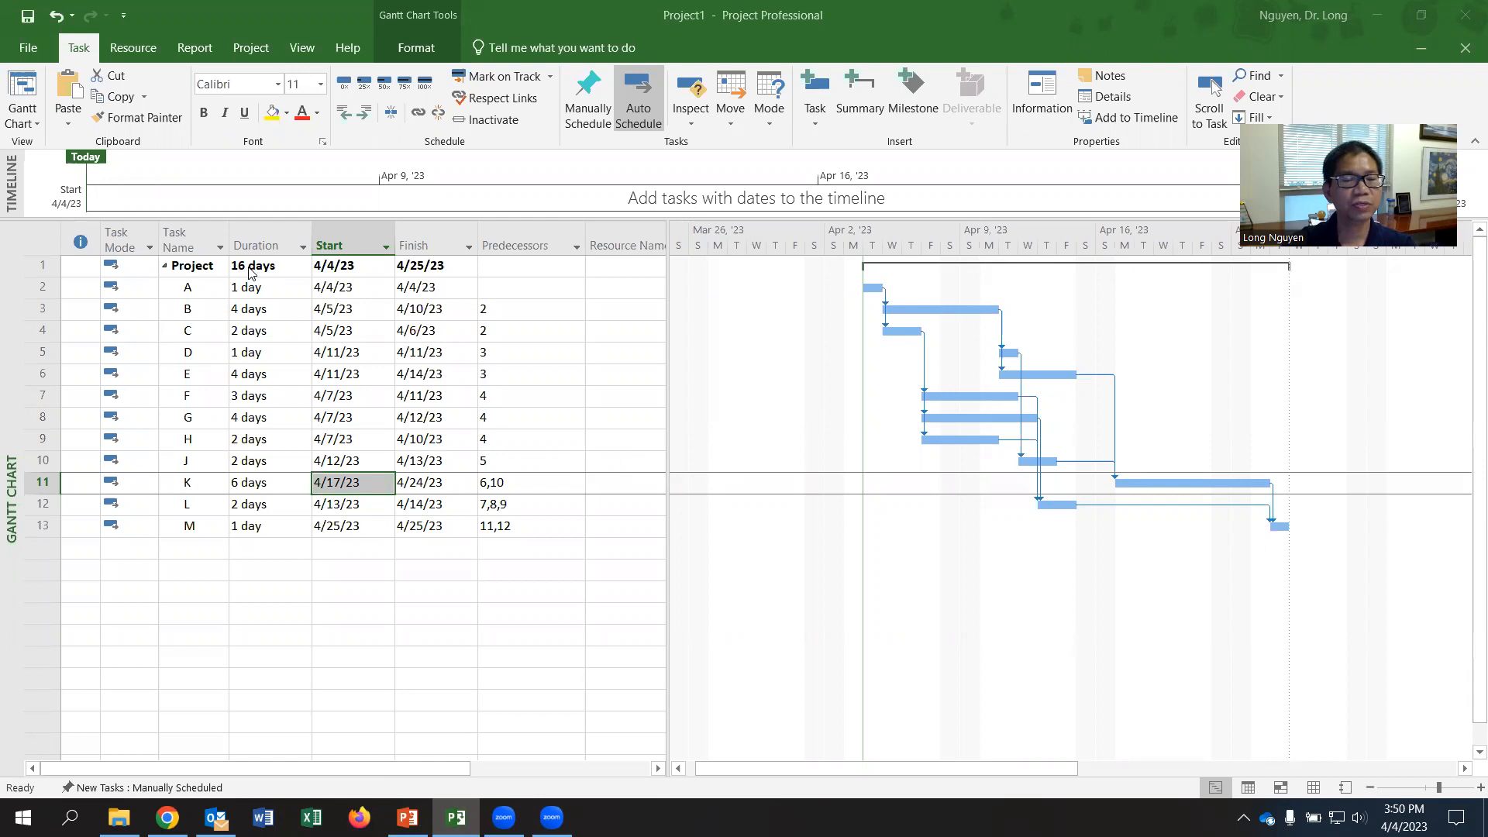
- Consult the Problem 1 network in Worksheet_19-20.pdf in Chrome, and open the Resource Sheet view back in Project
left_click(168, 818)
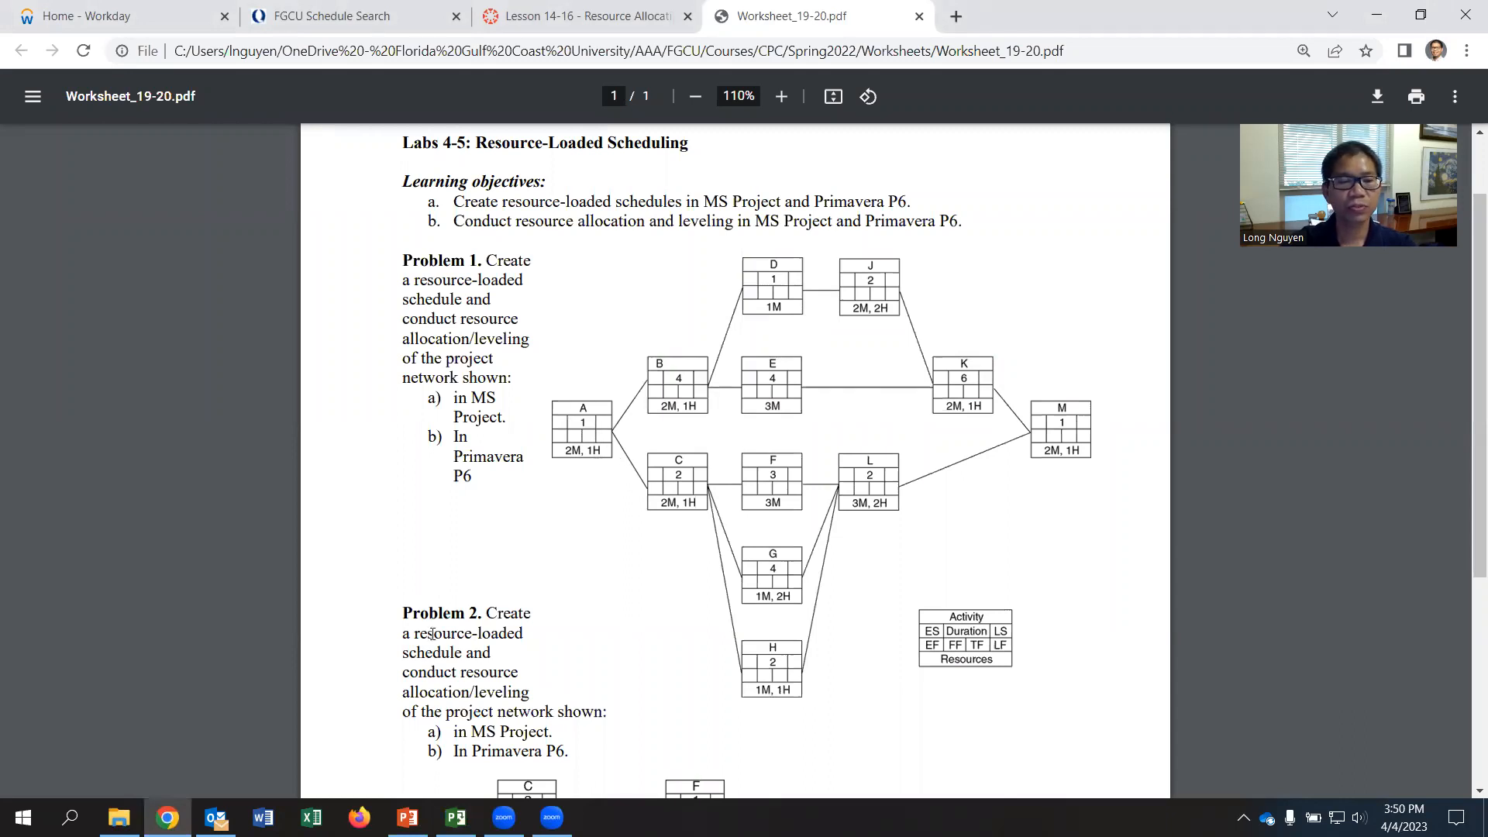
left_click(456, 817)
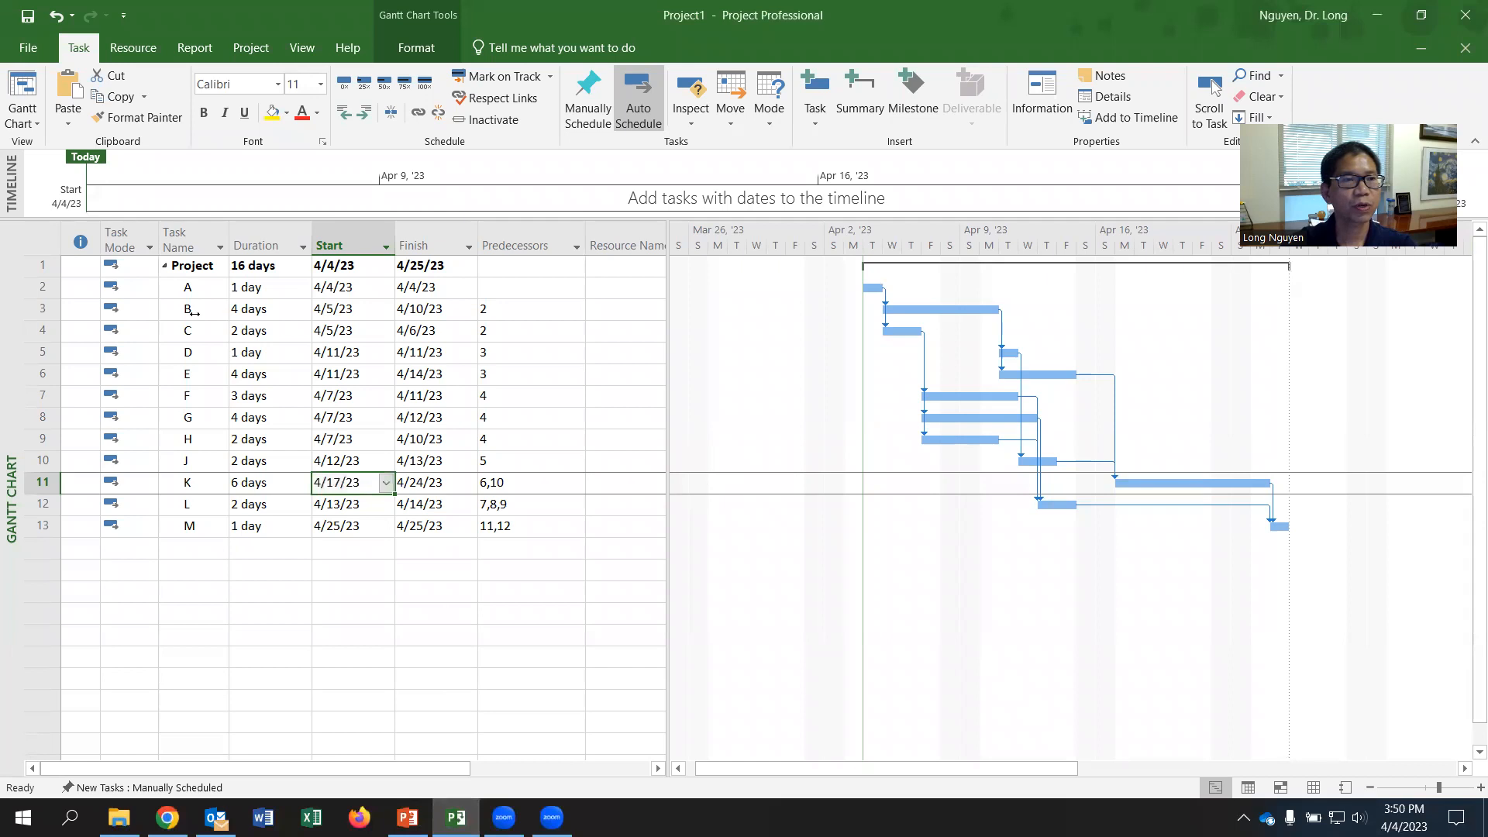
left_click(29, 119)
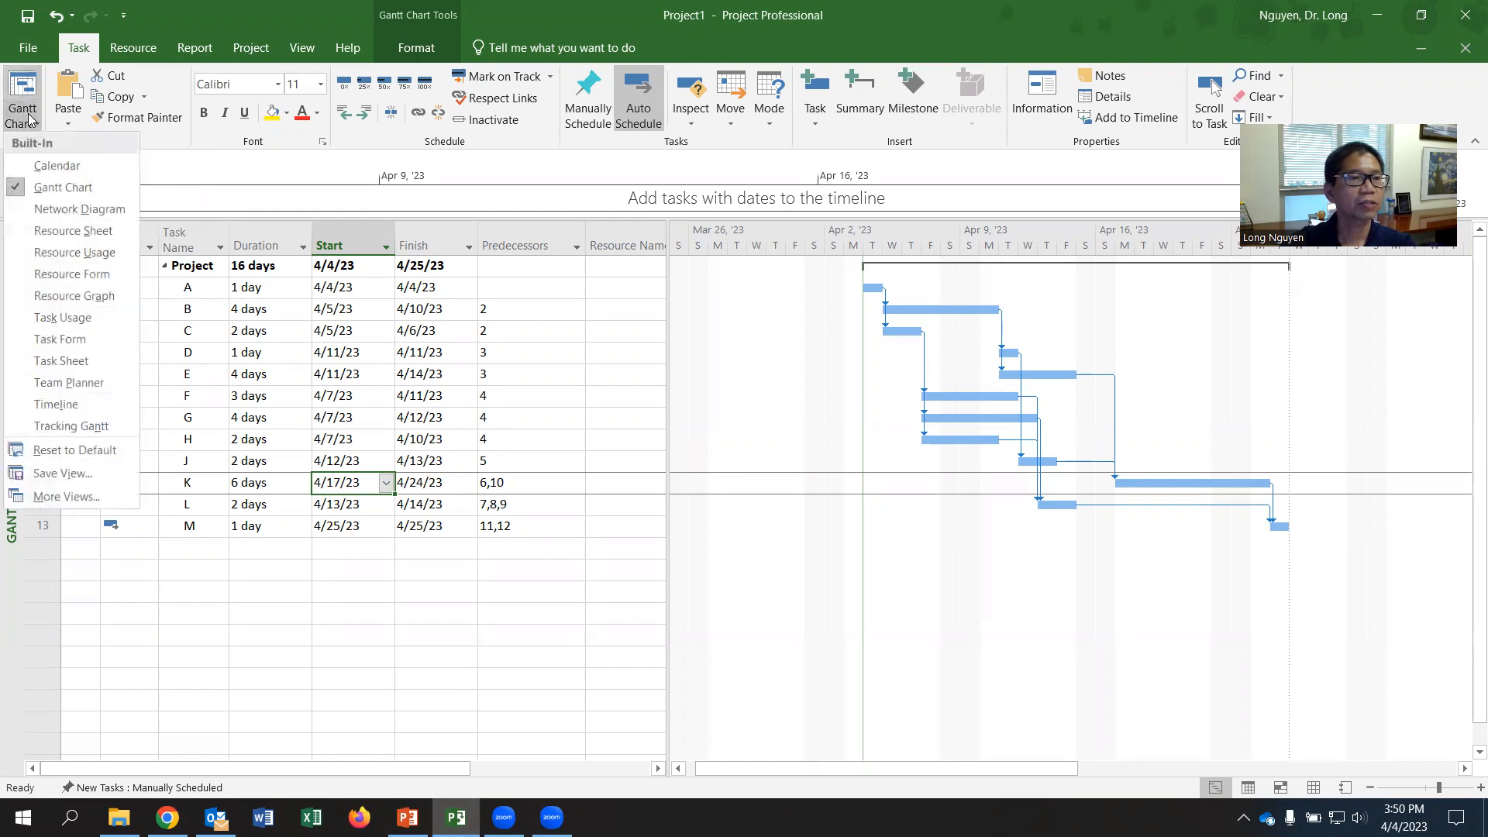
left_click(90, 235)
- Add two resources named Mason and Helper to the resource sheet
left_click(179, 252)
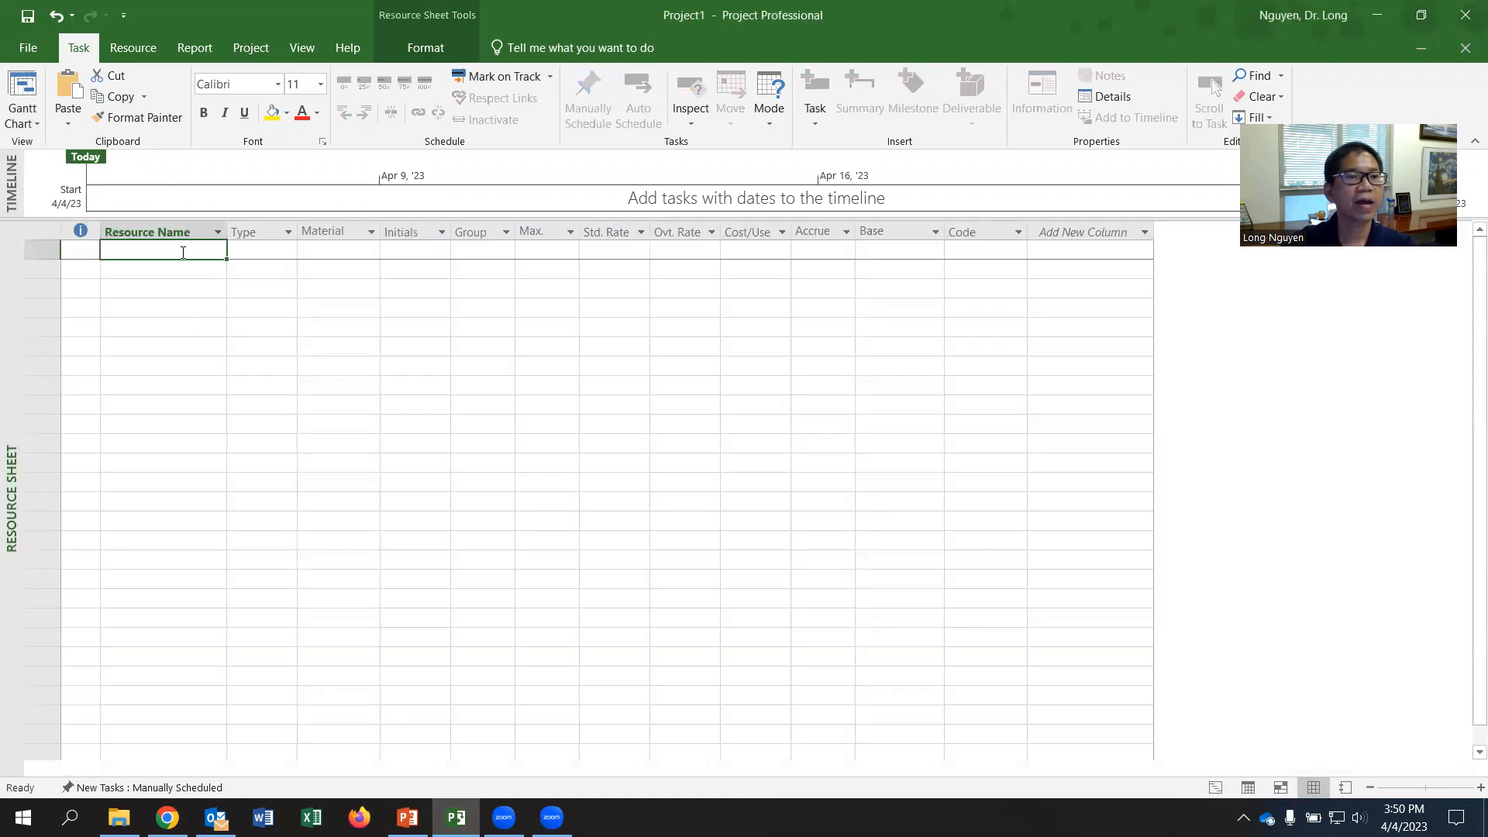
type("Man")
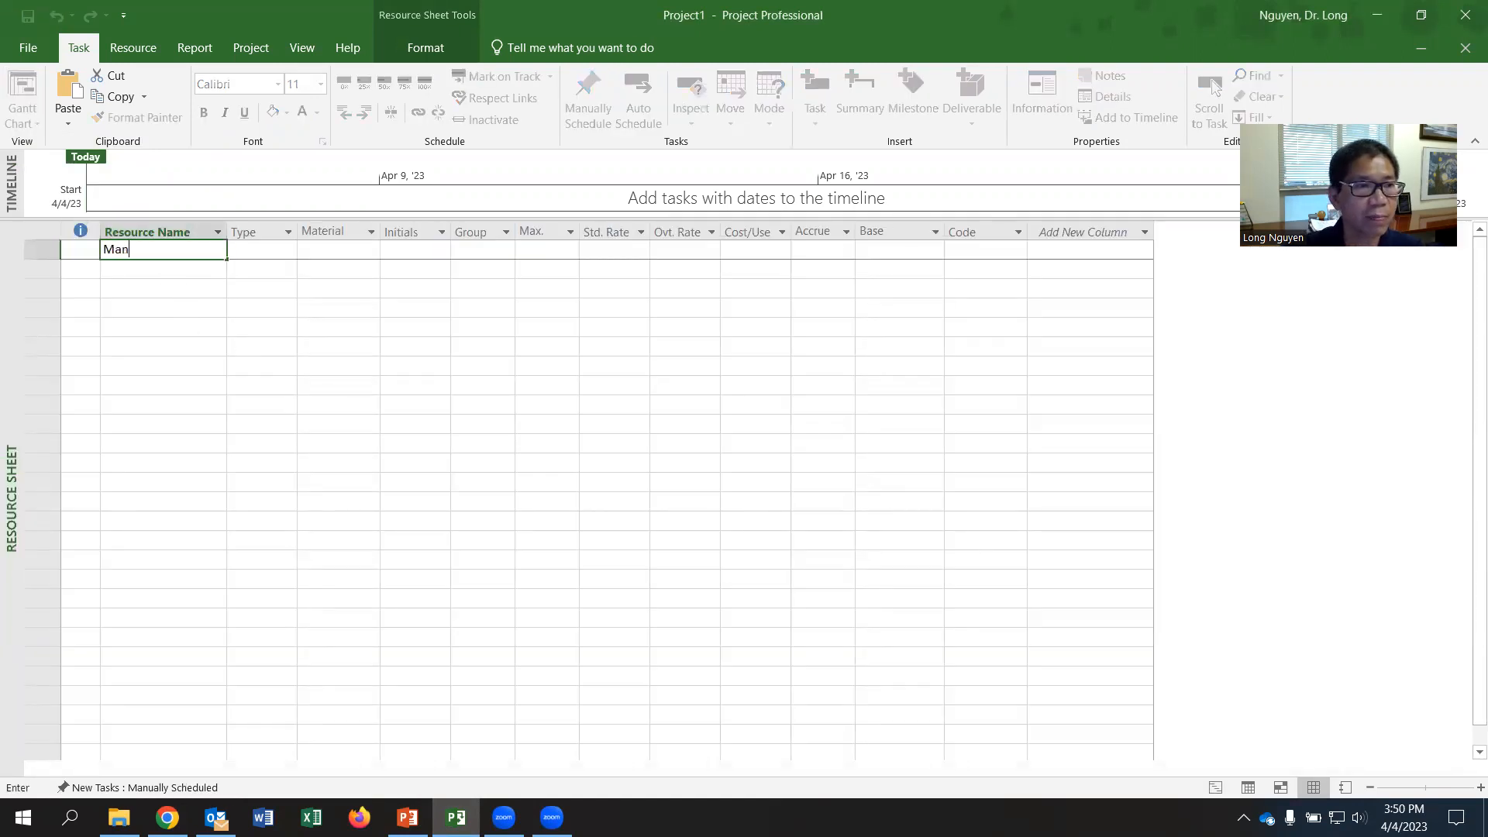
type("on")
key("Return")
type("Helper")
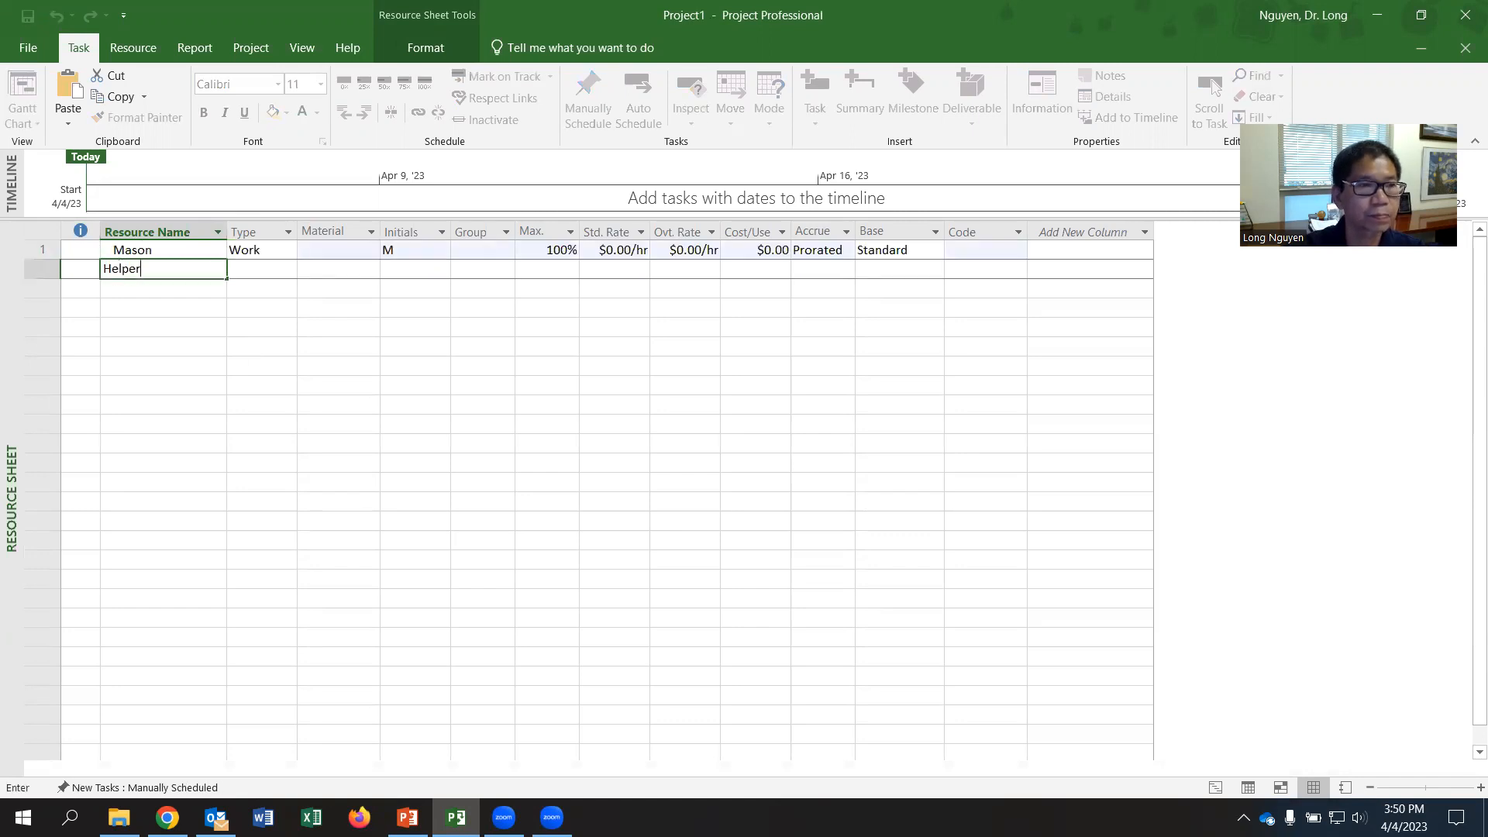
key("Return")
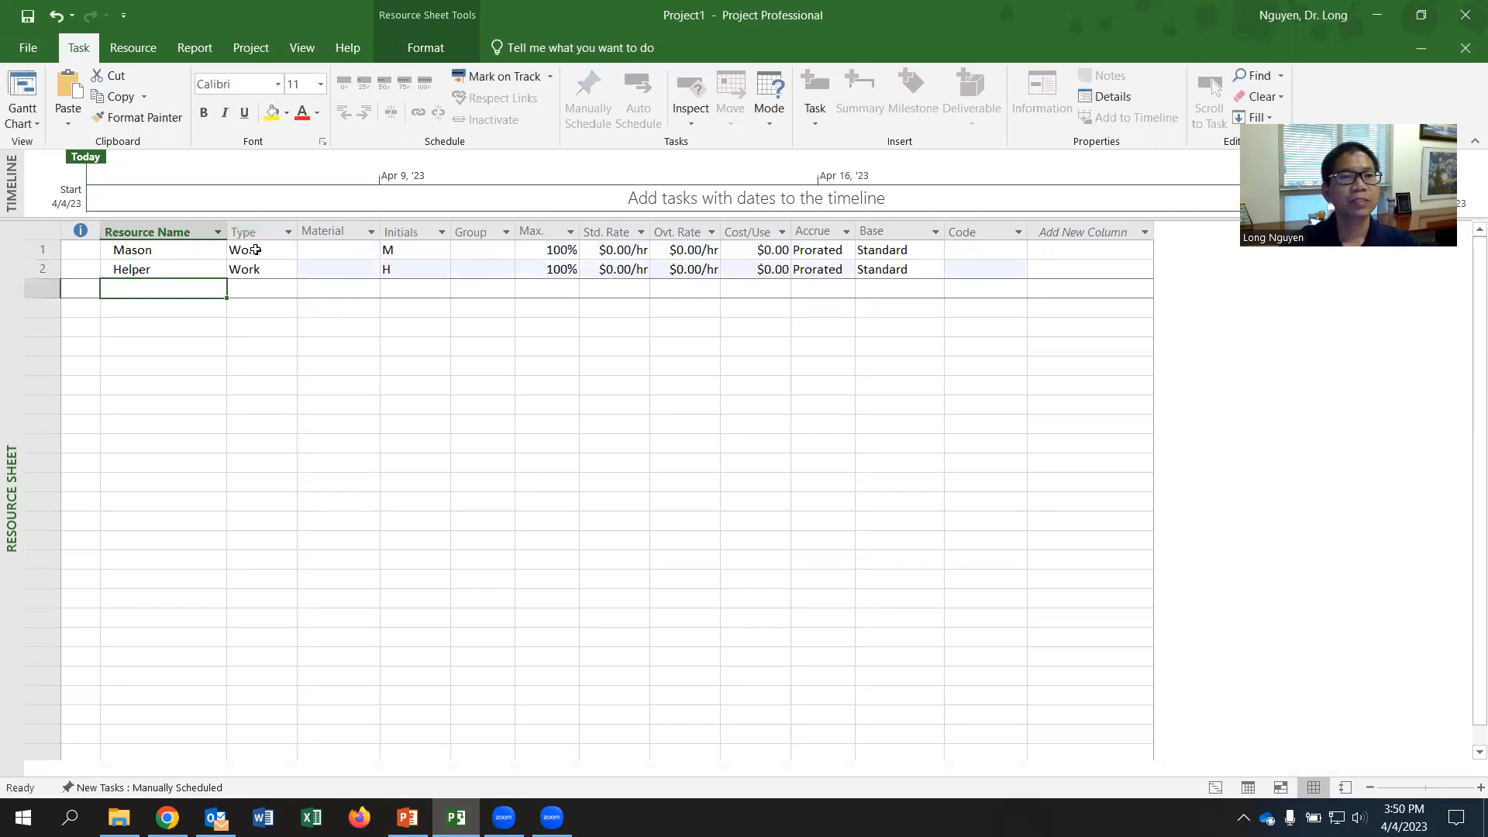
left_click(176, 252)
left_click(173, 269)
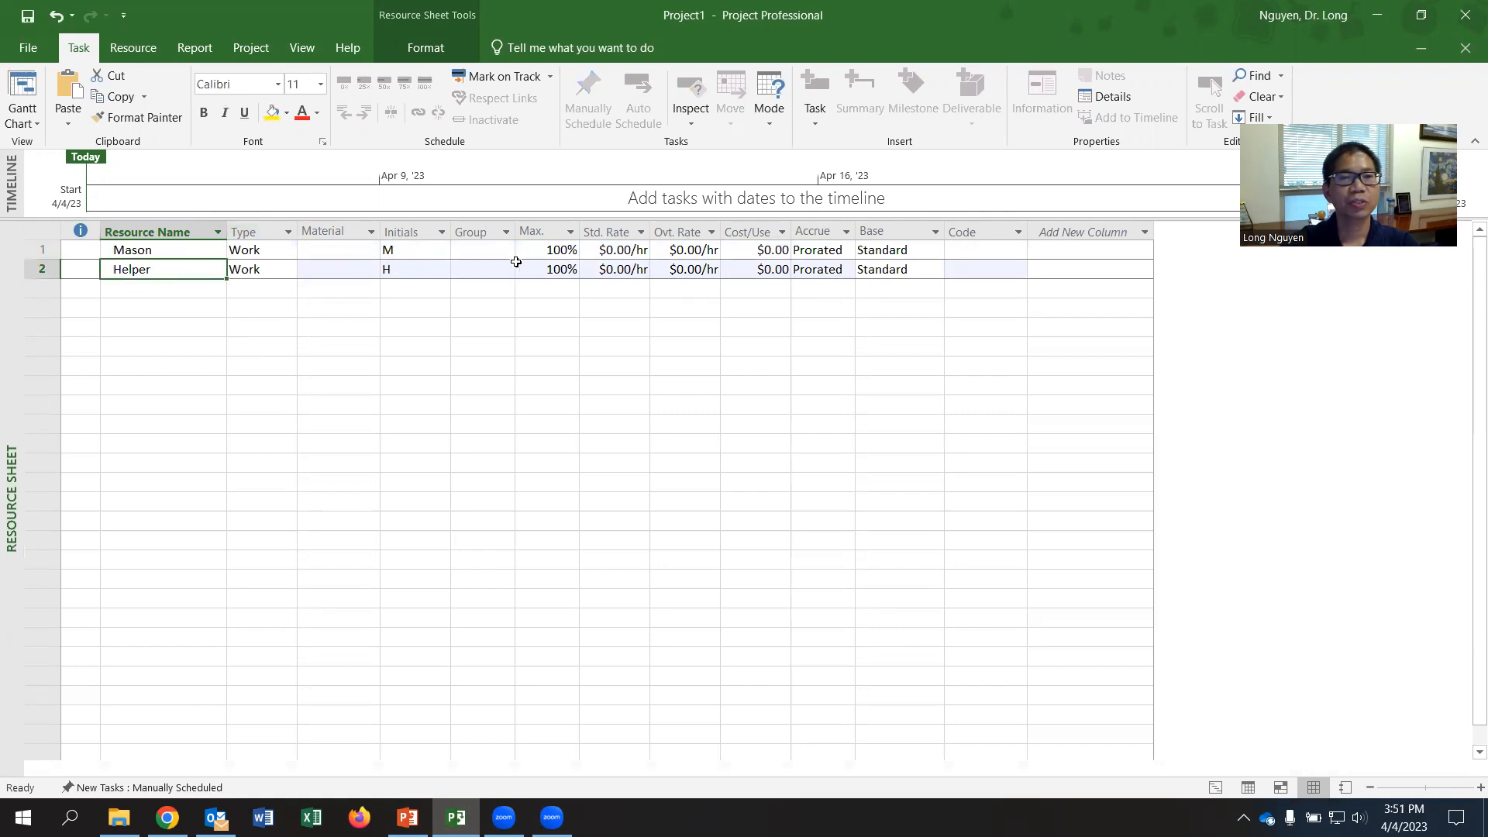
left_click(552, 250)
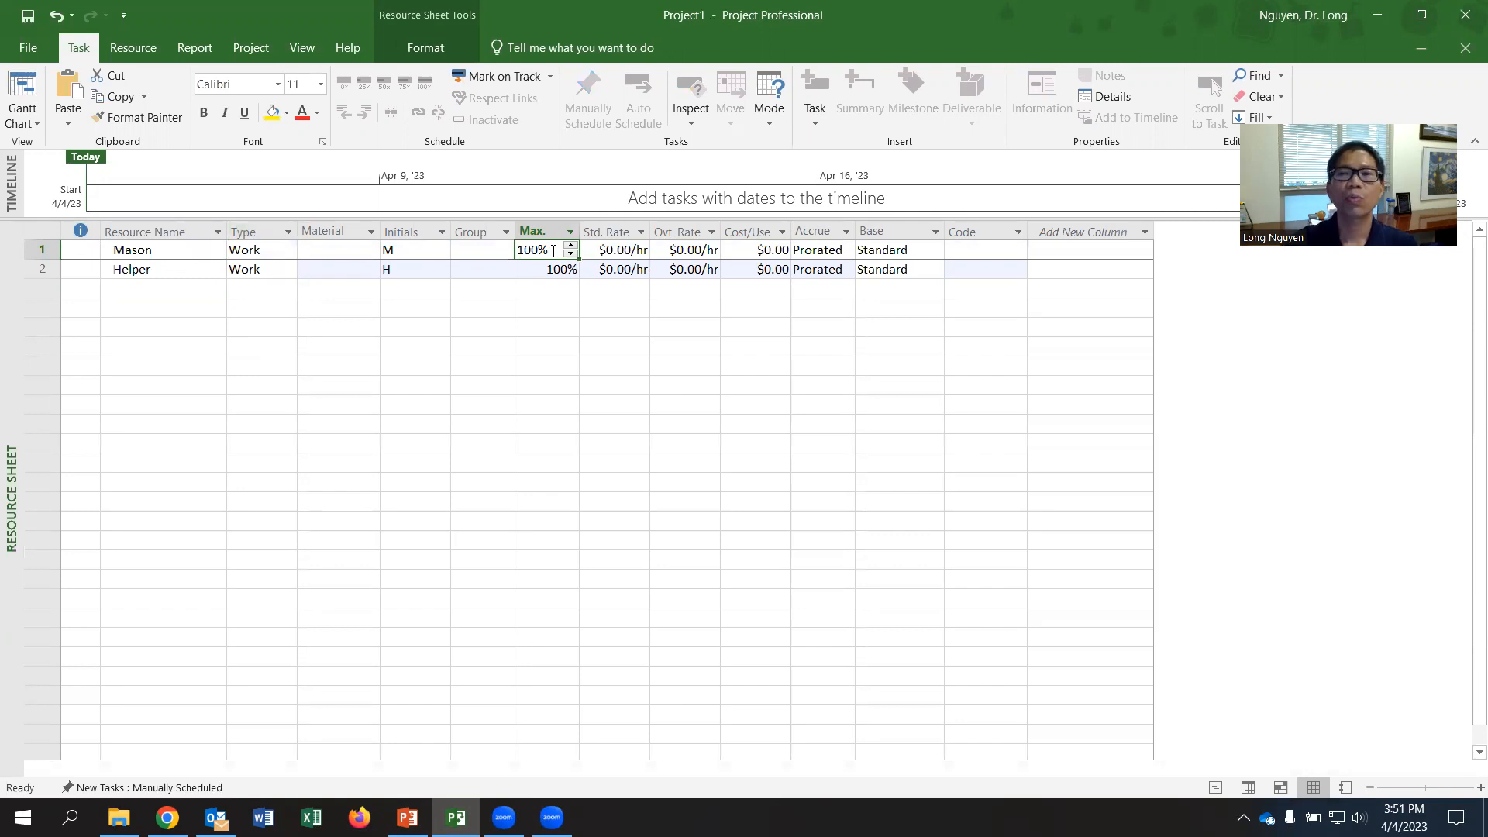
left_click(535, 287)
left_click(539, 272)
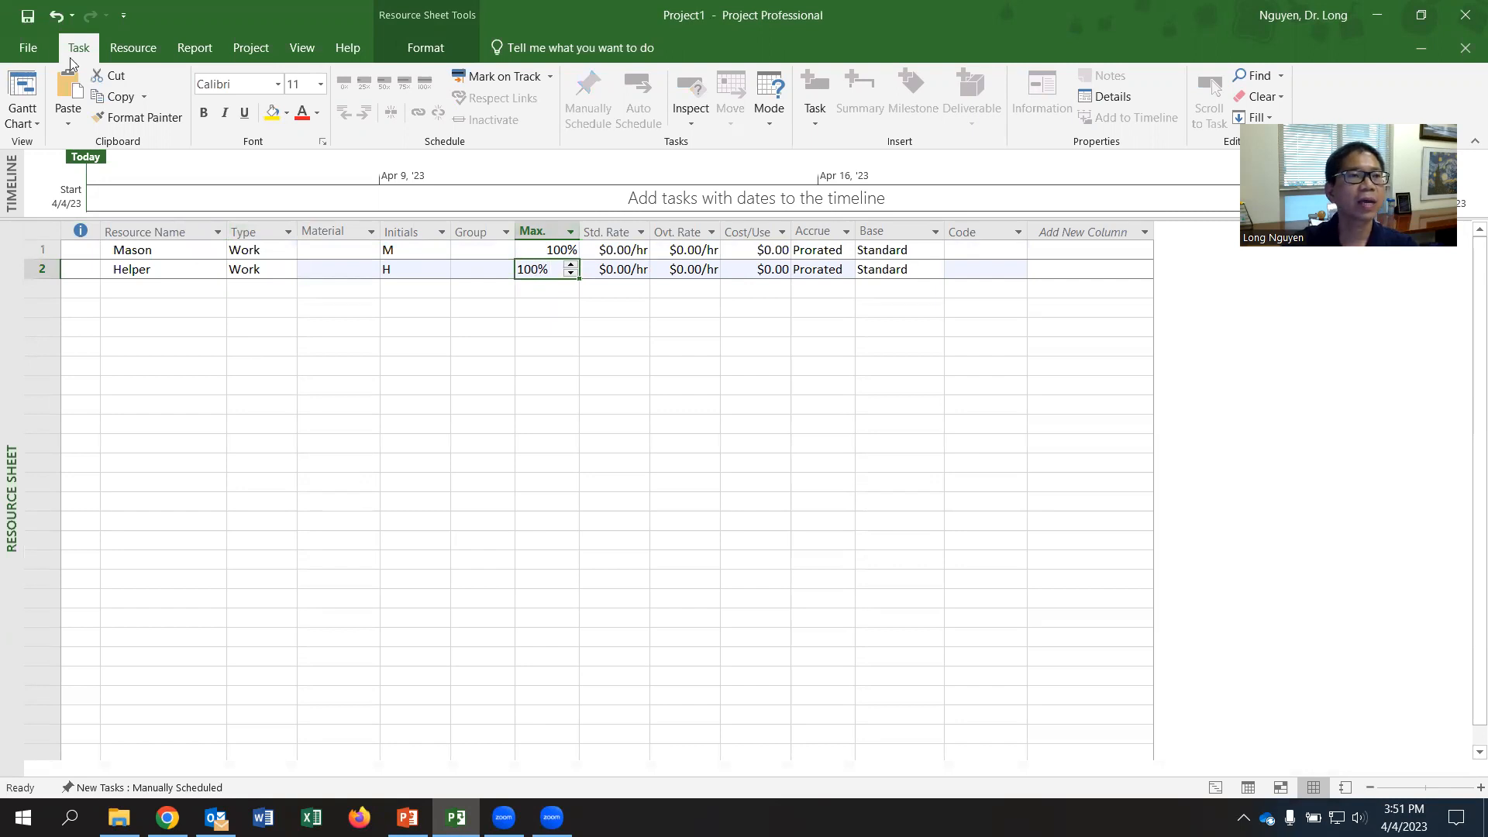
- In the Schedule section of the Project Options, set assignment units to show as Decimal
left_click(28, 47)
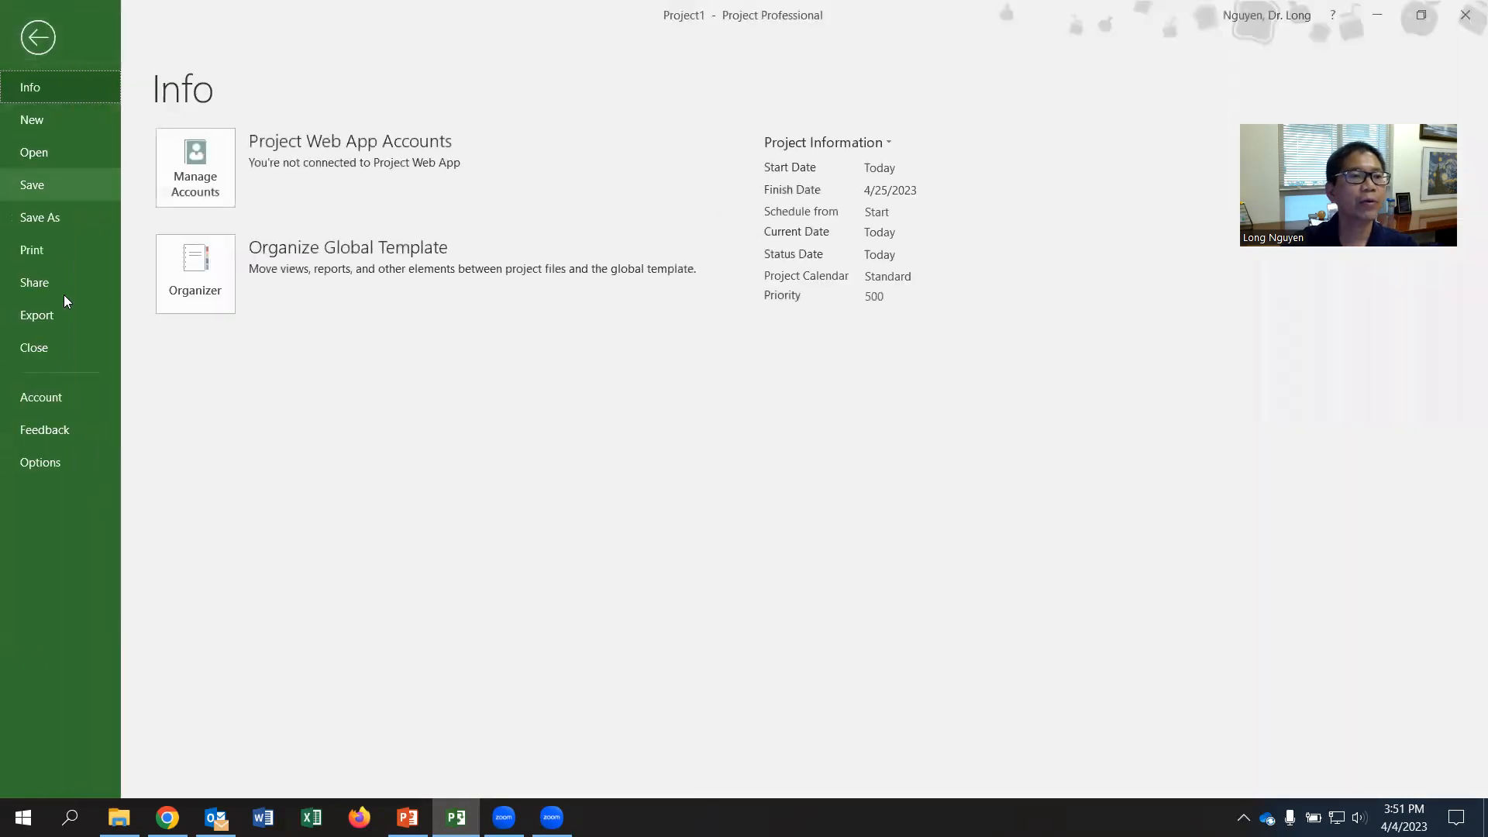
left_click(45, 458)
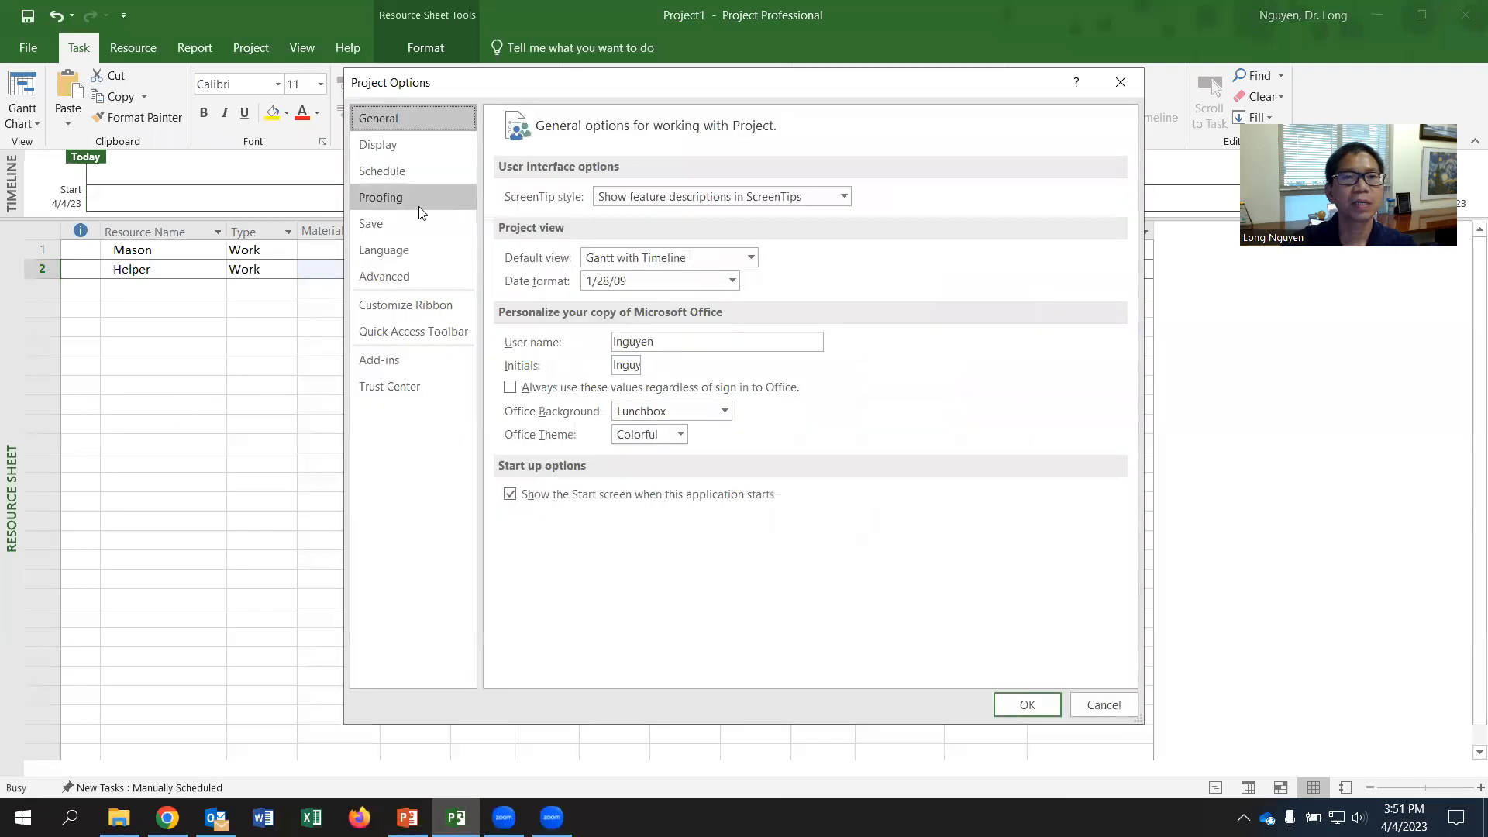
left_click(392, 147)
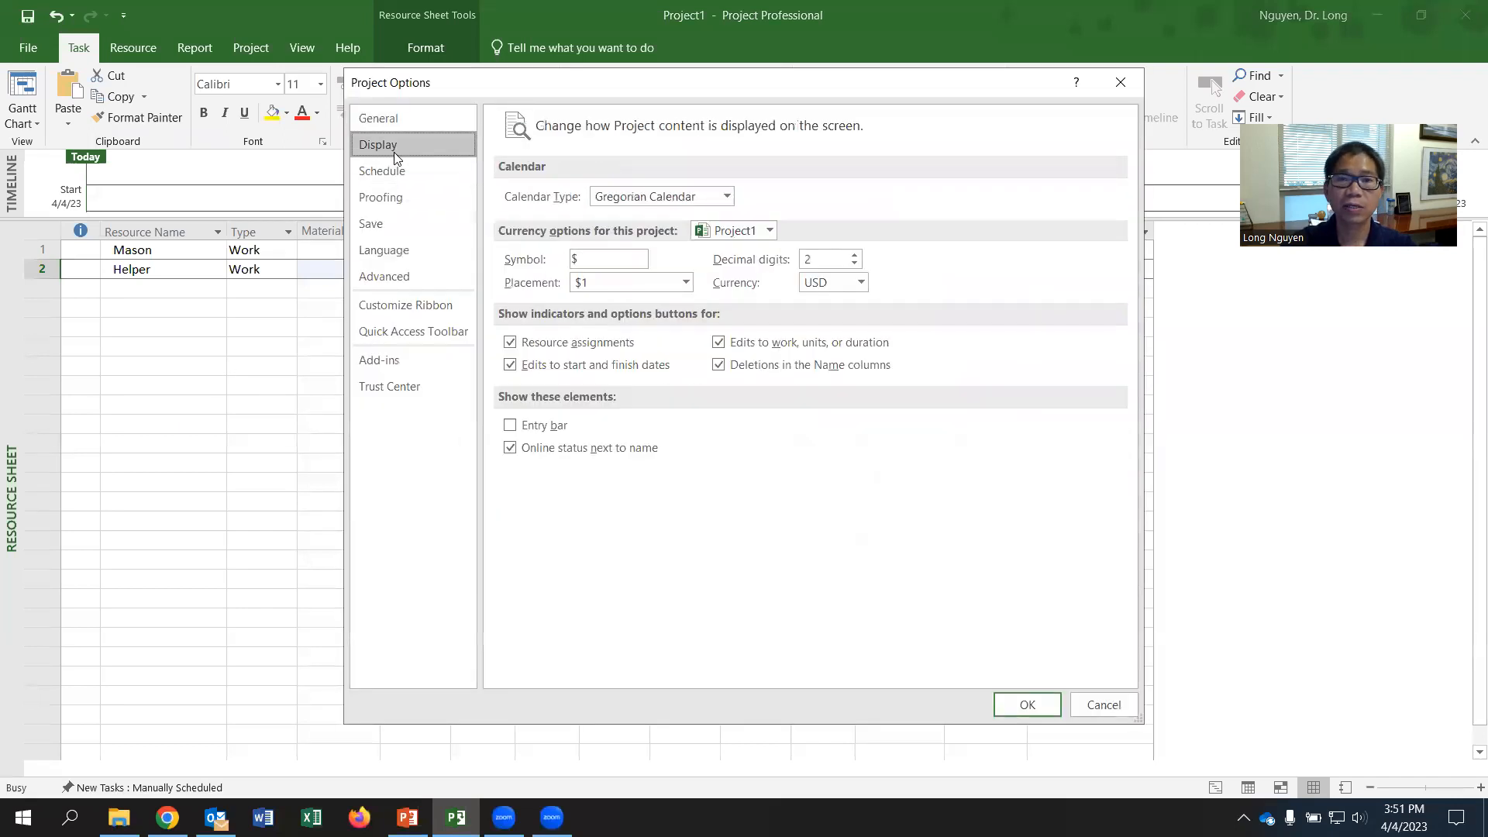
left_click(393, 174)
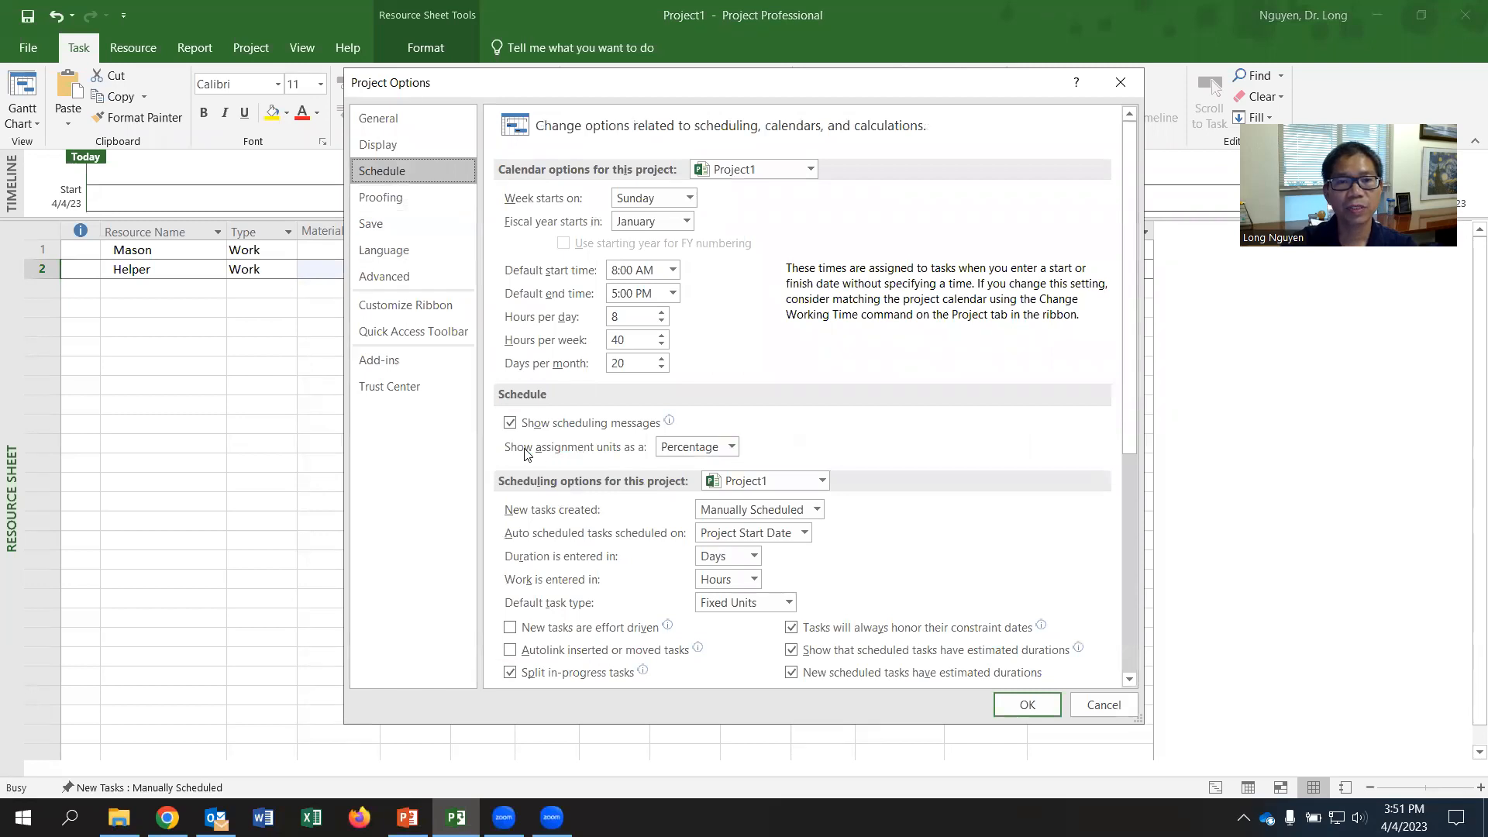
left_click(729, 449)
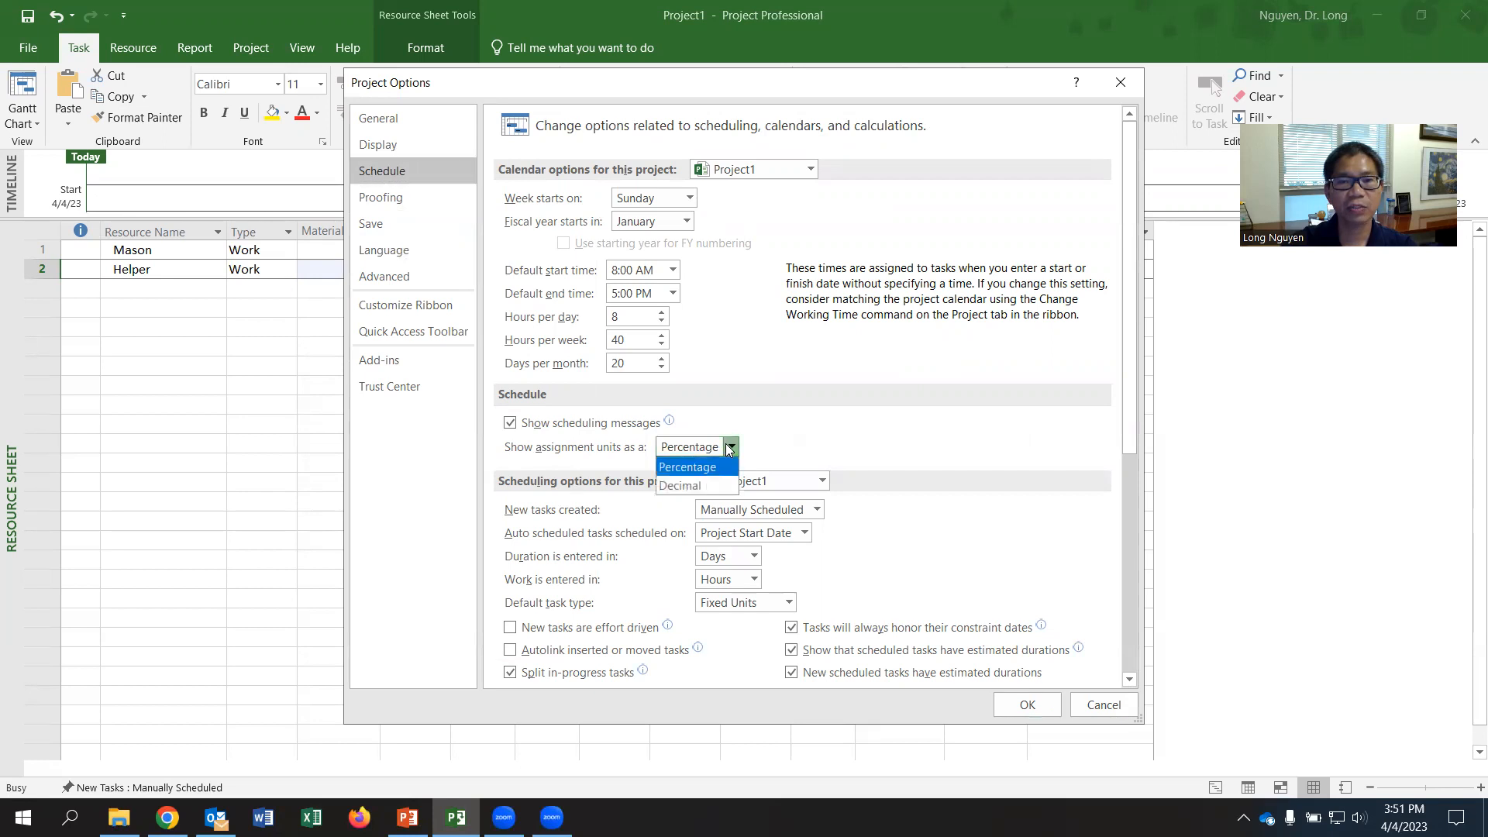
left_click(695, 487)
scroll(859, 471, "down", 2)
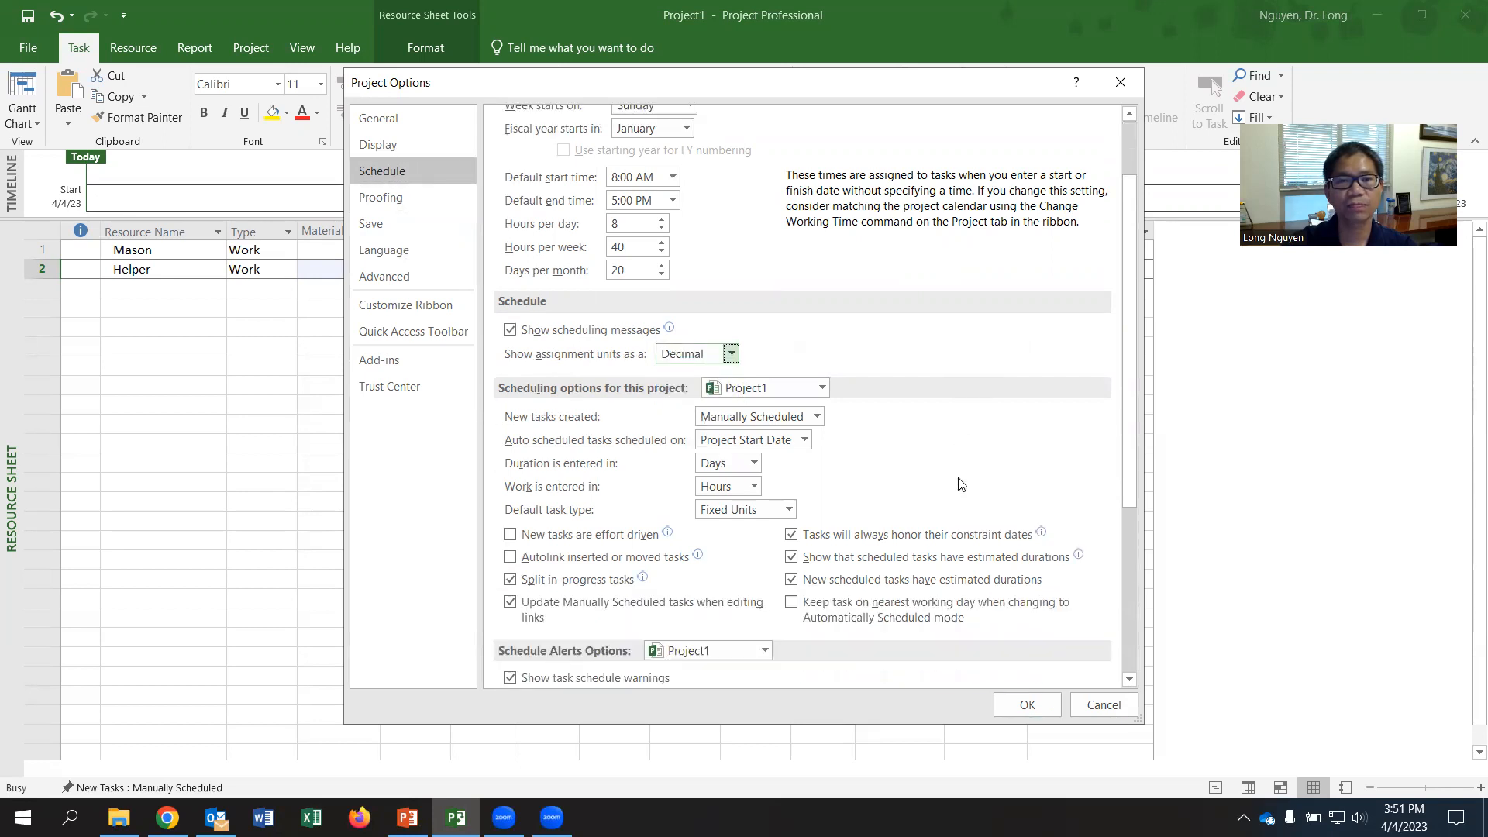
scroll(856, 403, "up", 2)
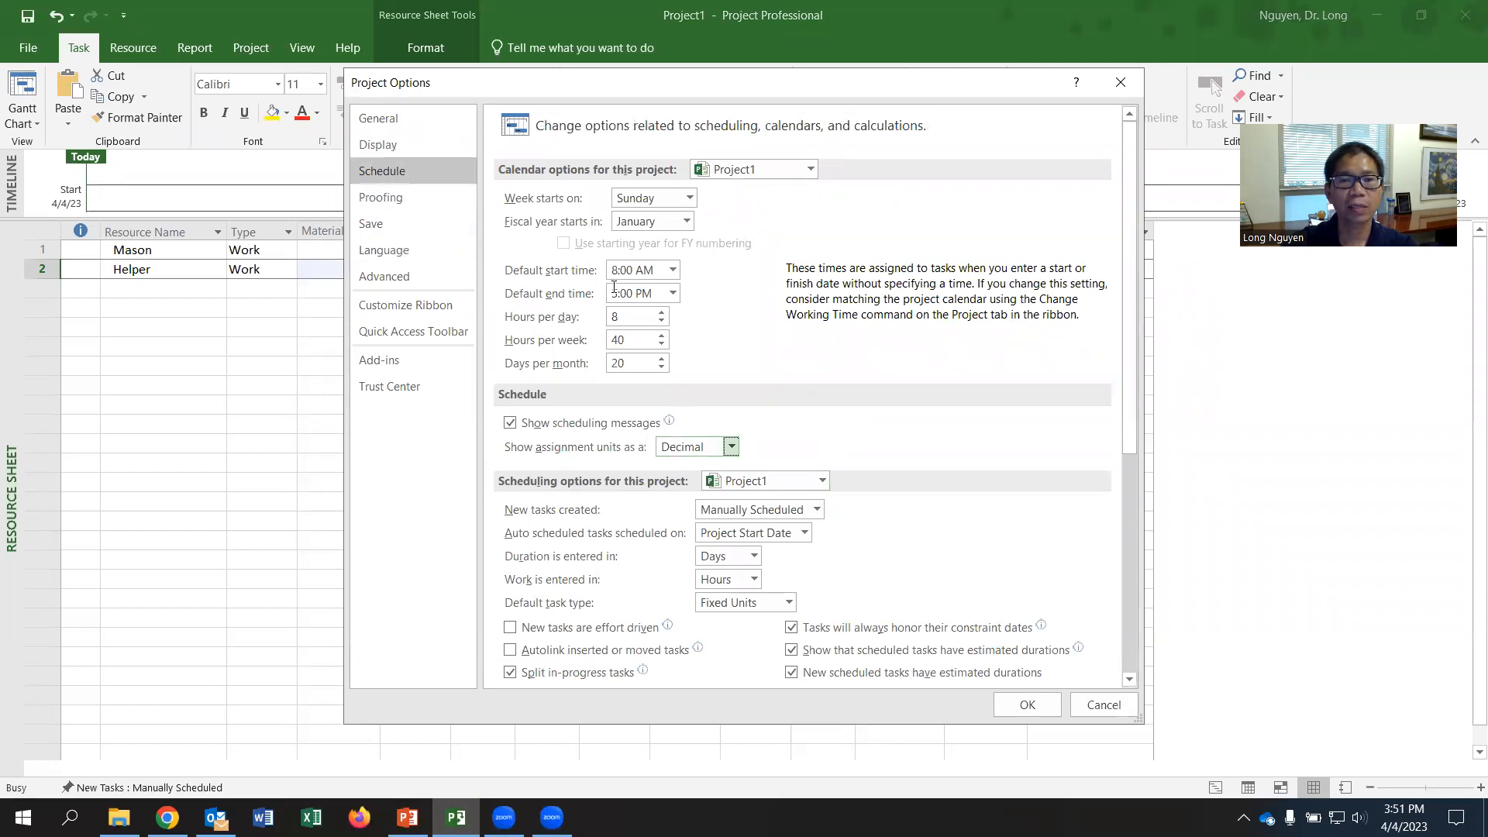
scroll(816, 439, "down", 2)
scroll(815, 438, "up", 2)
- Select the 1/28/09 date format in the General project options and apply the options
left_click(388, 119)
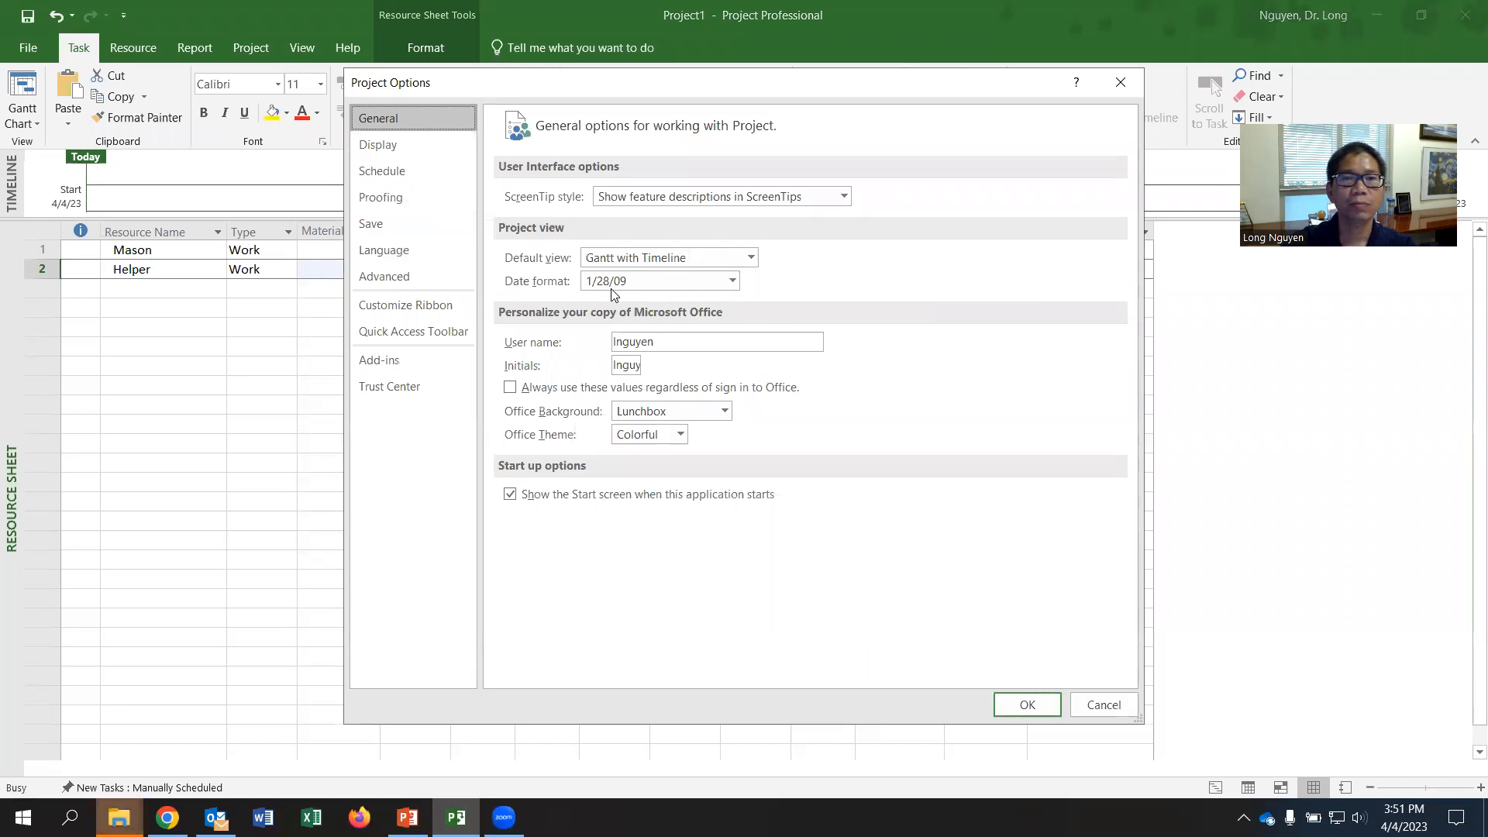
left_click(731, 283)
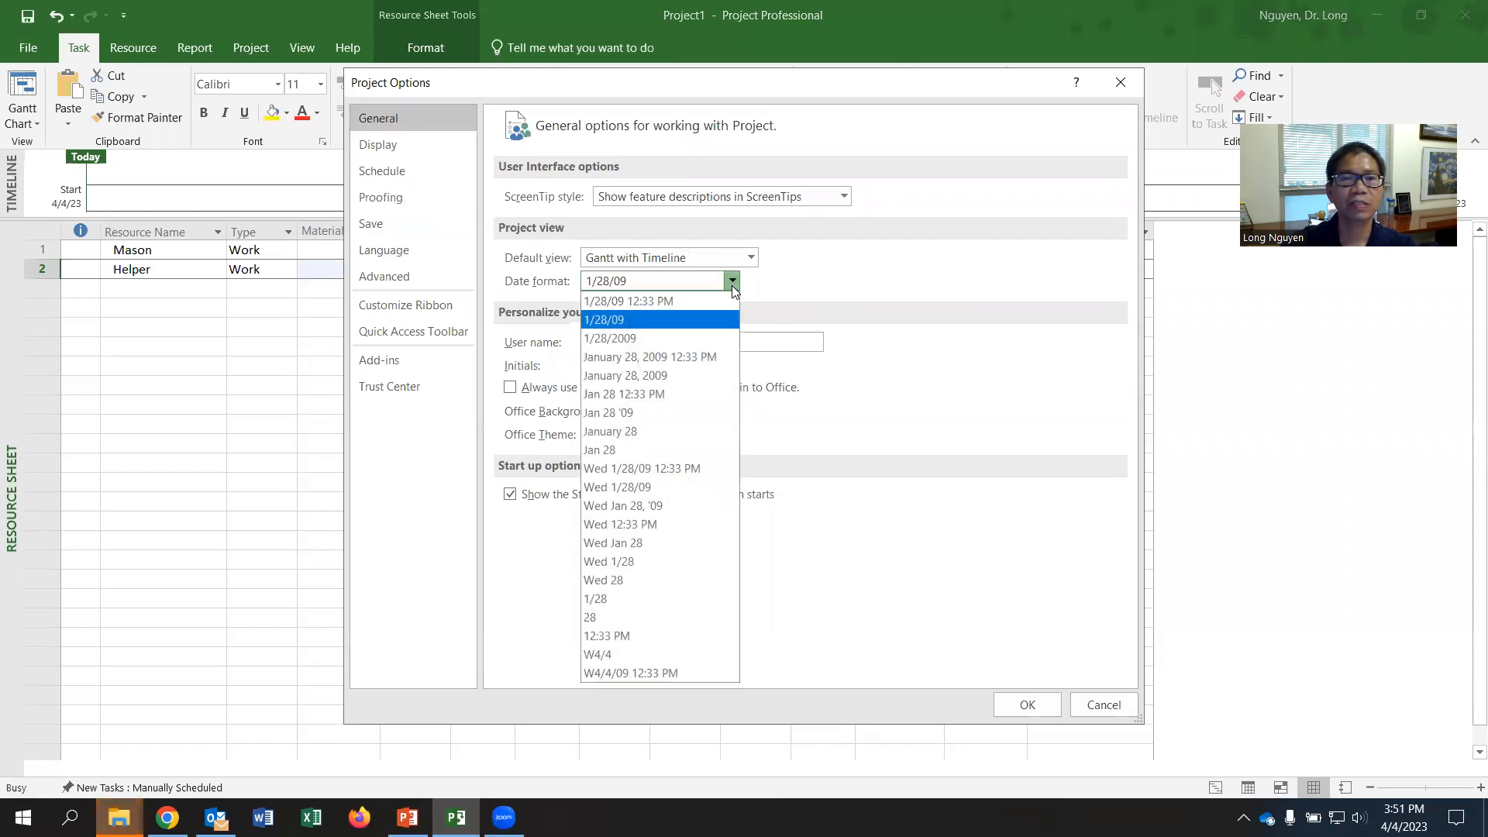
left_click(635, 318)
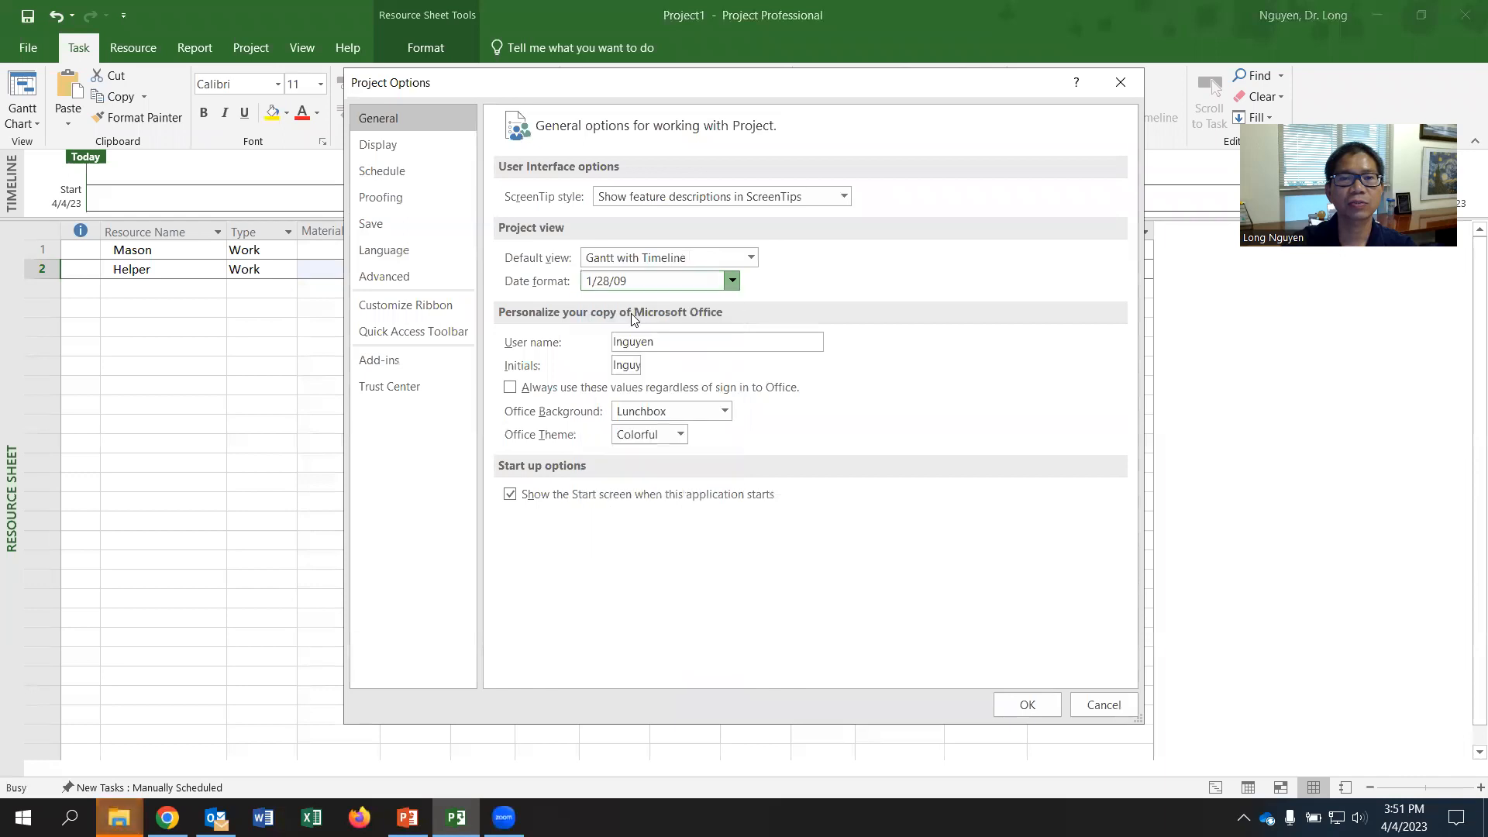
left_click(1013, 708)
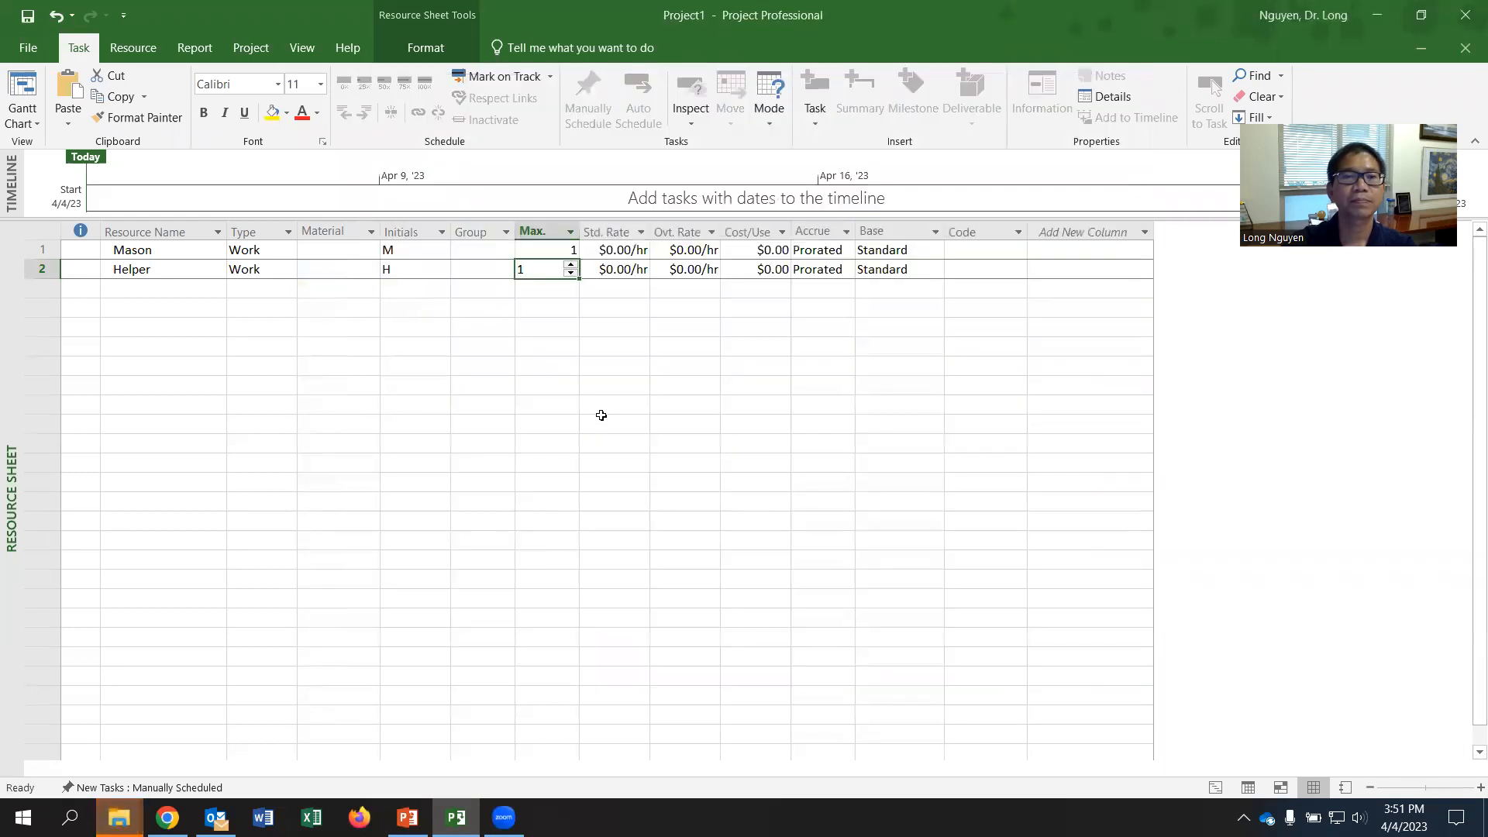
- Set the maximum units to 5 for Mason and 2 for Helper
left_click(545, 322)
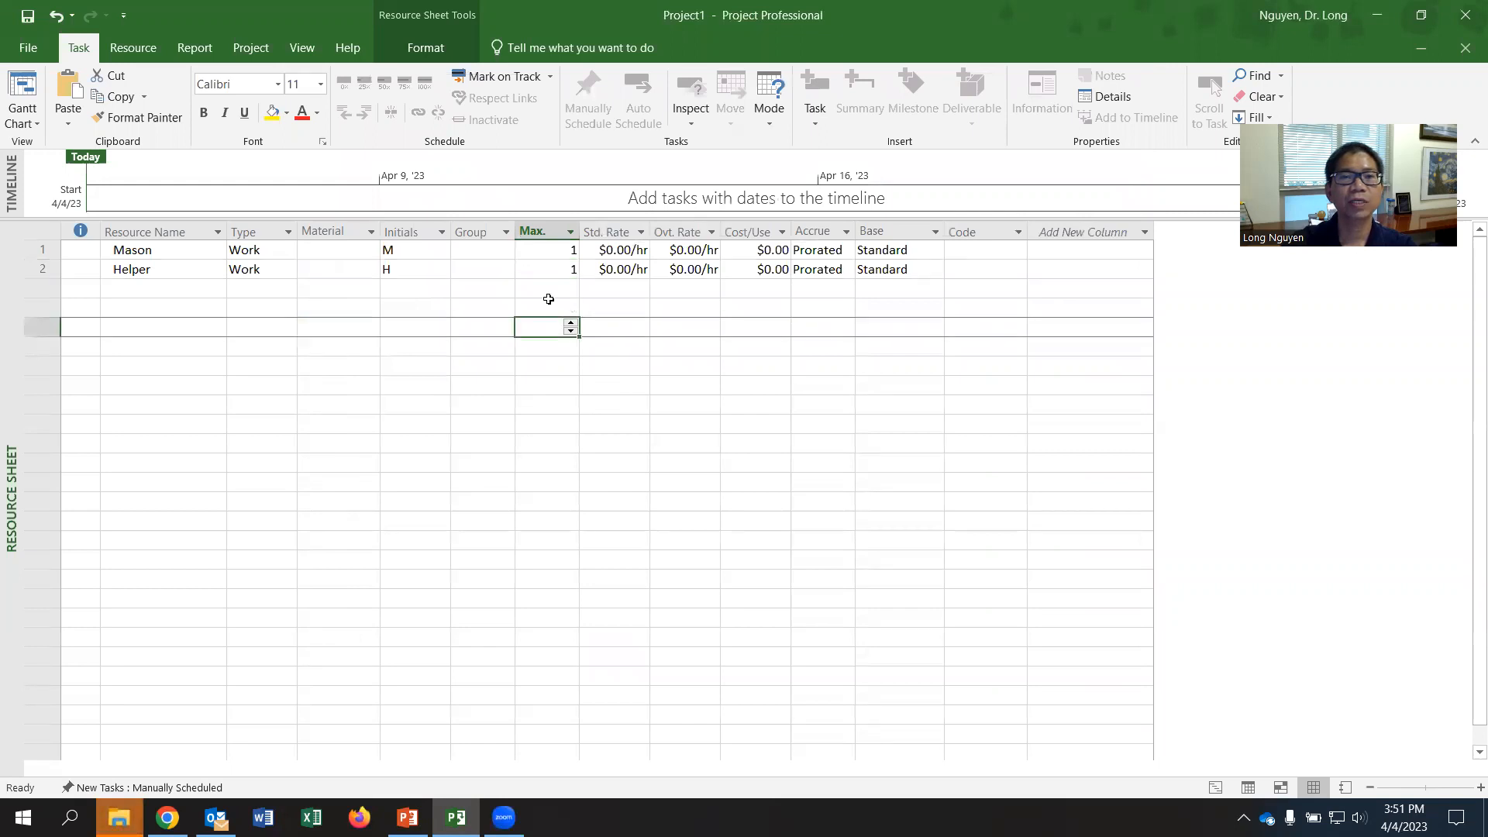
left_click(541, 250)
left_click(530, 271)
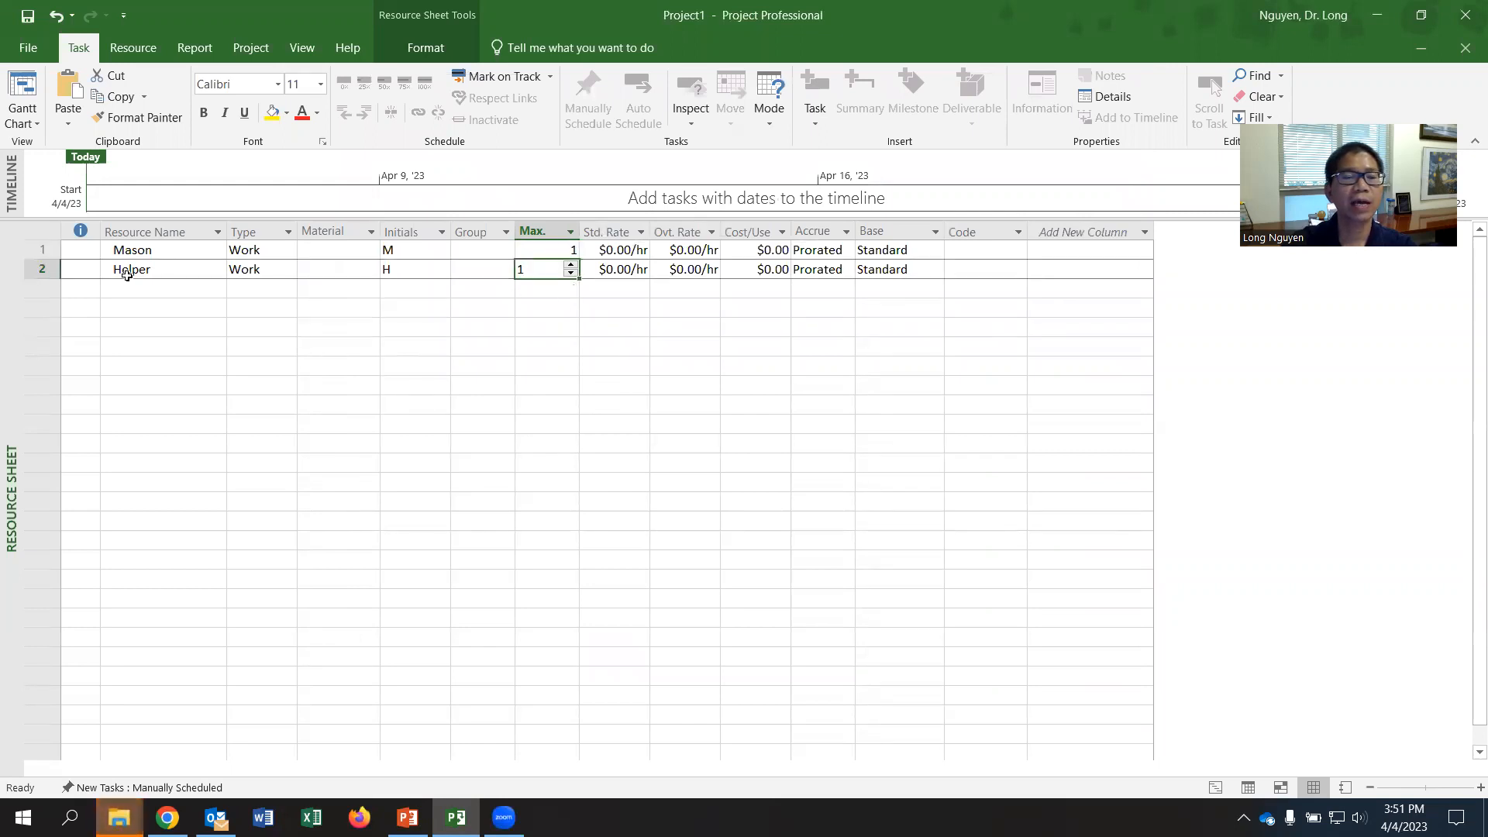
left_click(542, 256)
type("5")
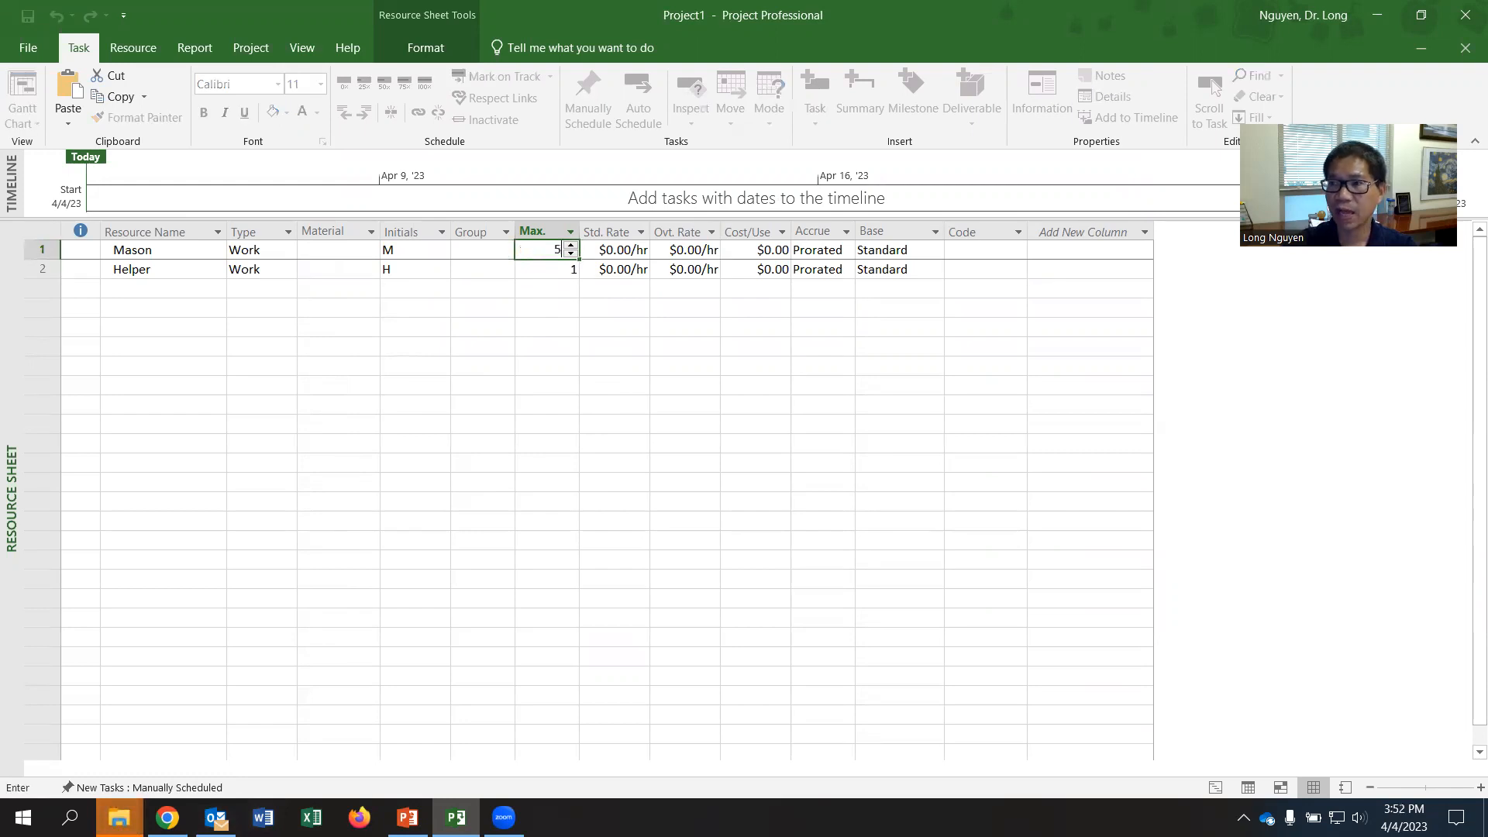
key("Return")
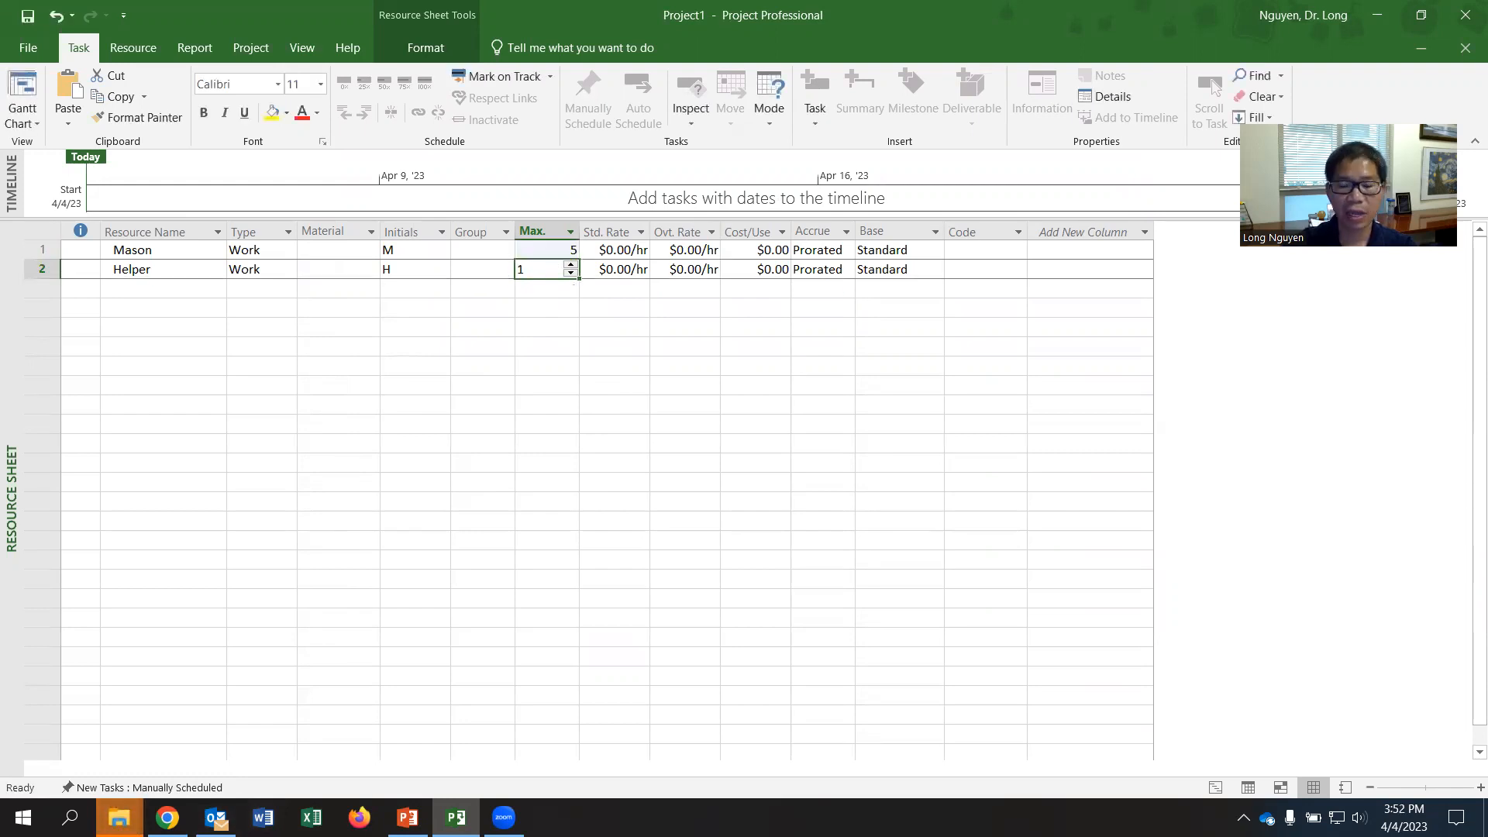
type("2")
key("Up")
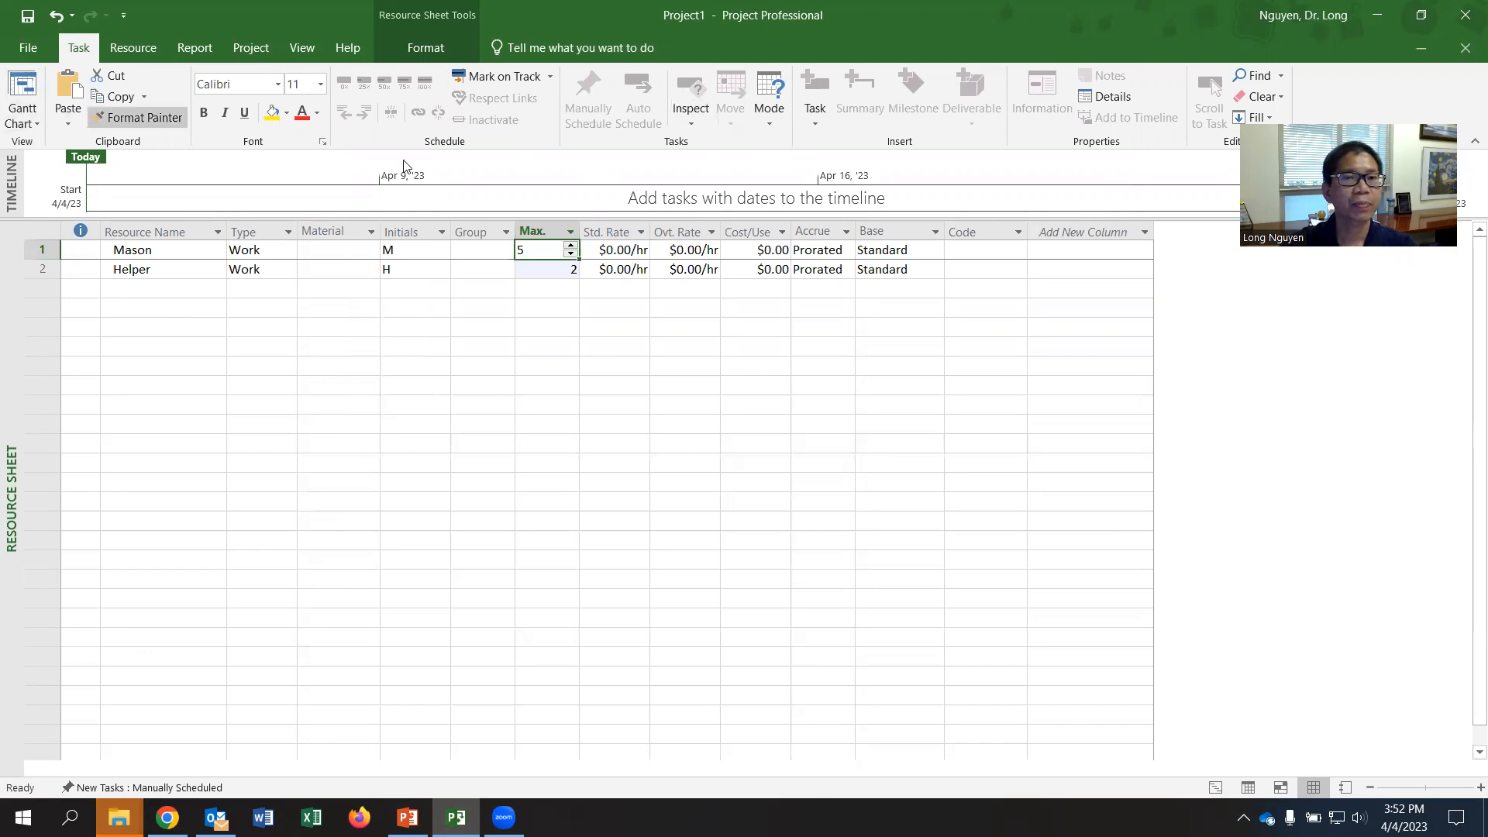
- Return to the Gantt Chart view and consult the Problem 1 activity resource requirements in the worksheet PDF in Chrome
left_click(28, 120)
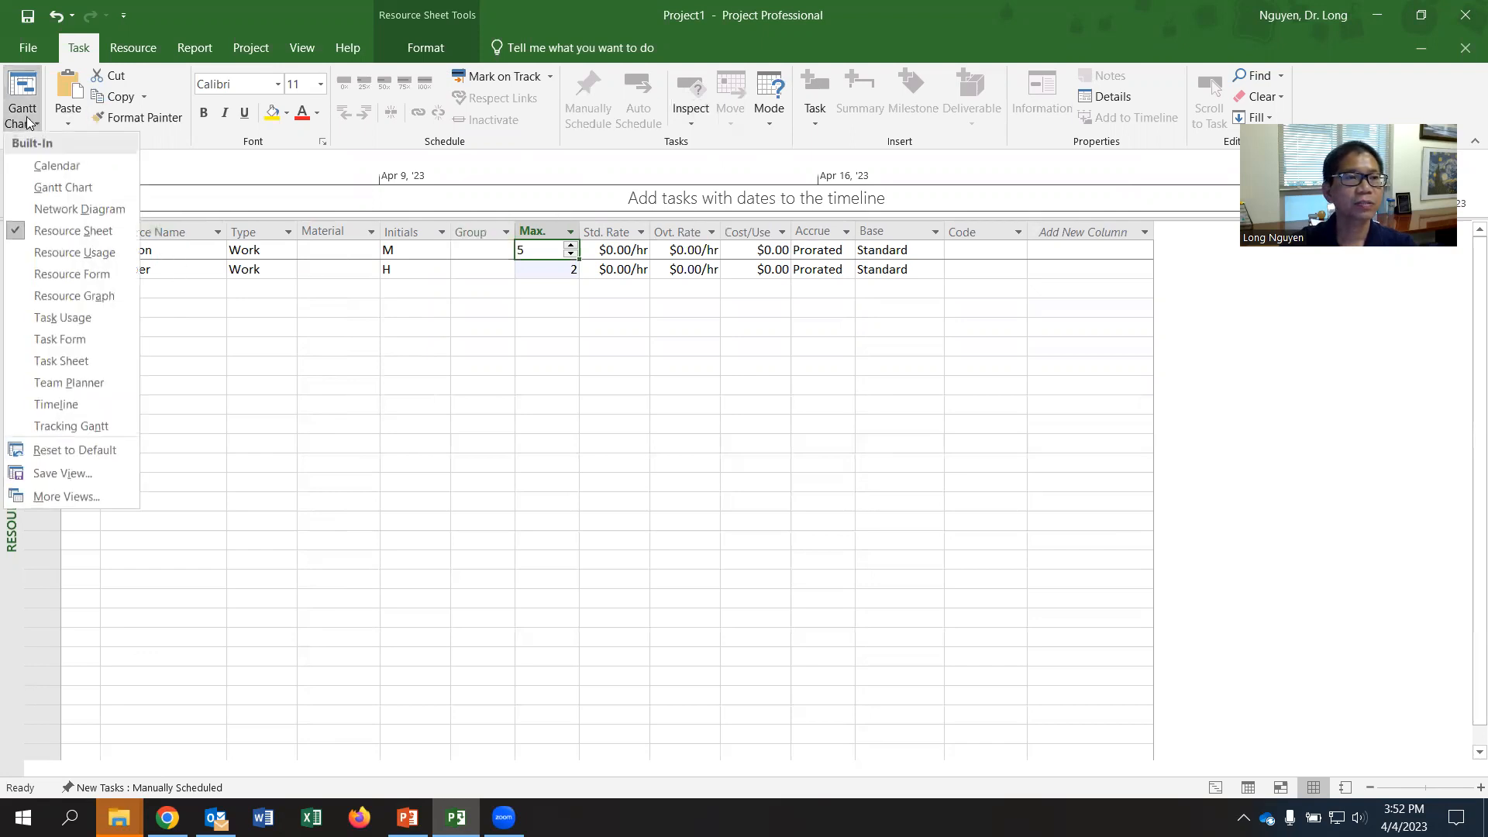
left_click(65, 189)
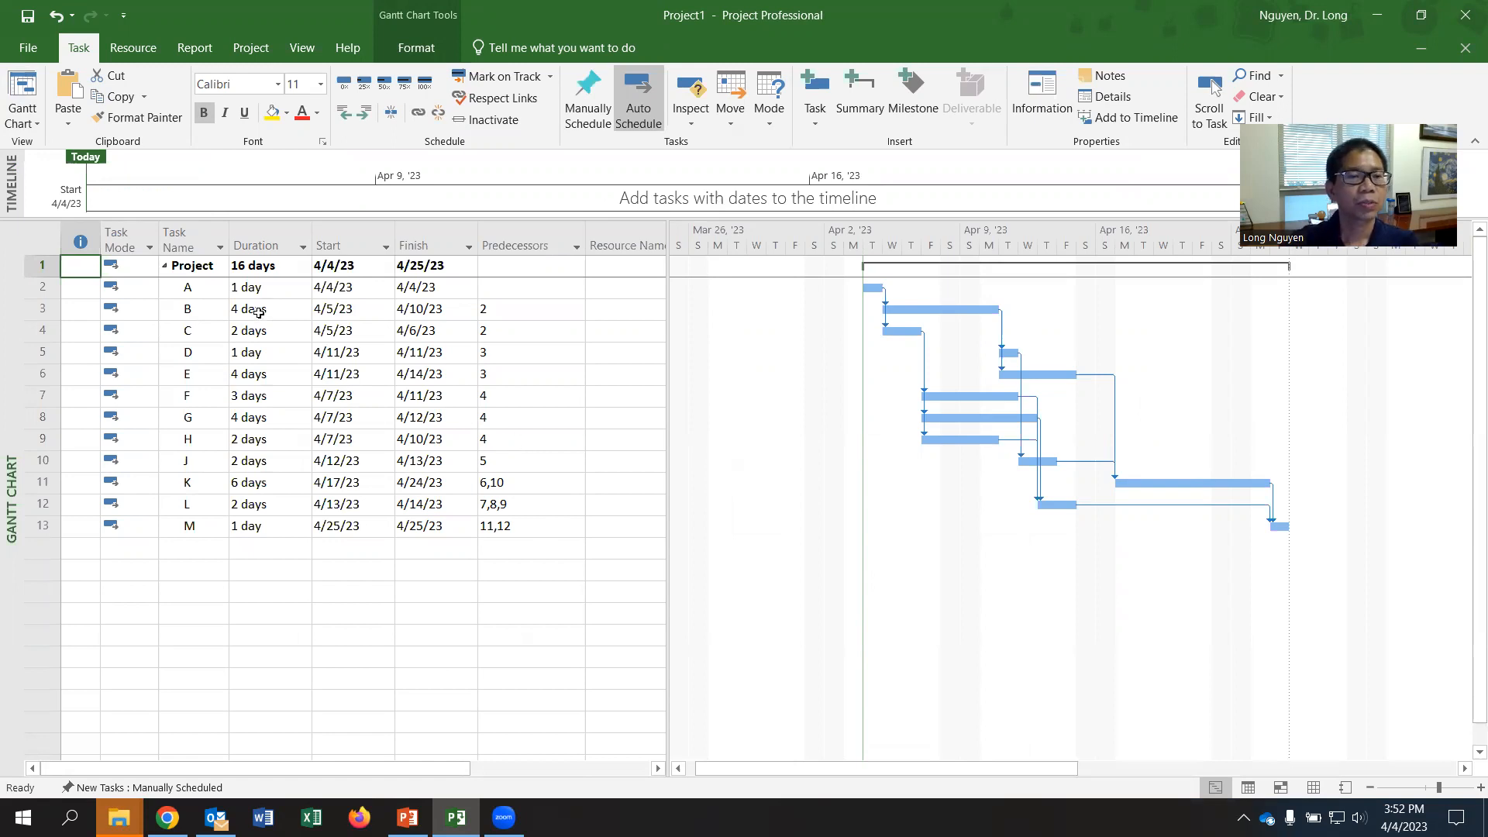
left_click(167, 817)
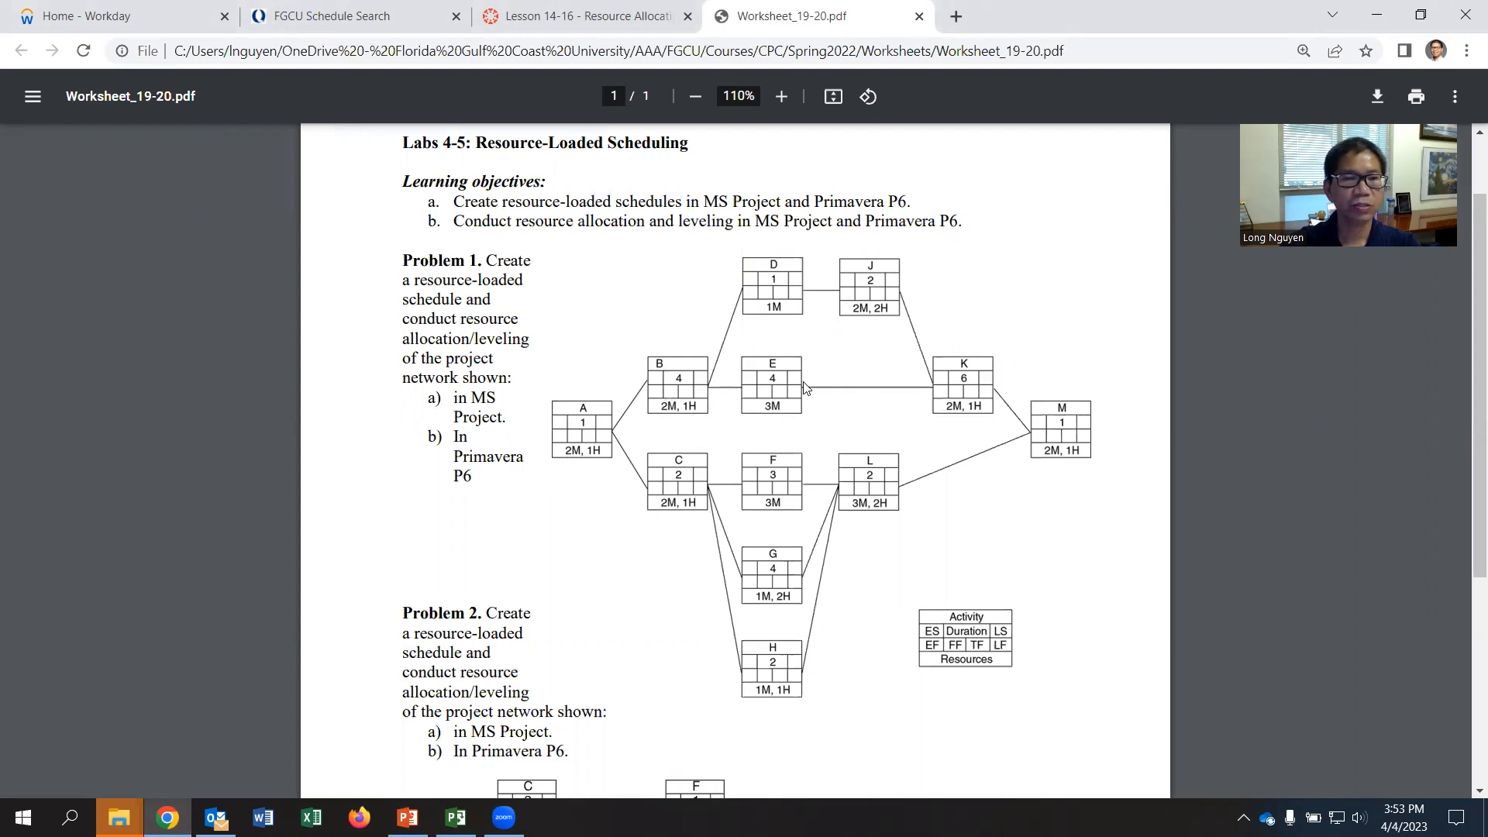
- Switch back to Microsoft Project and open the resource assignments in task A's Task Information
key("alt+Tab")
left_click(261, 292)
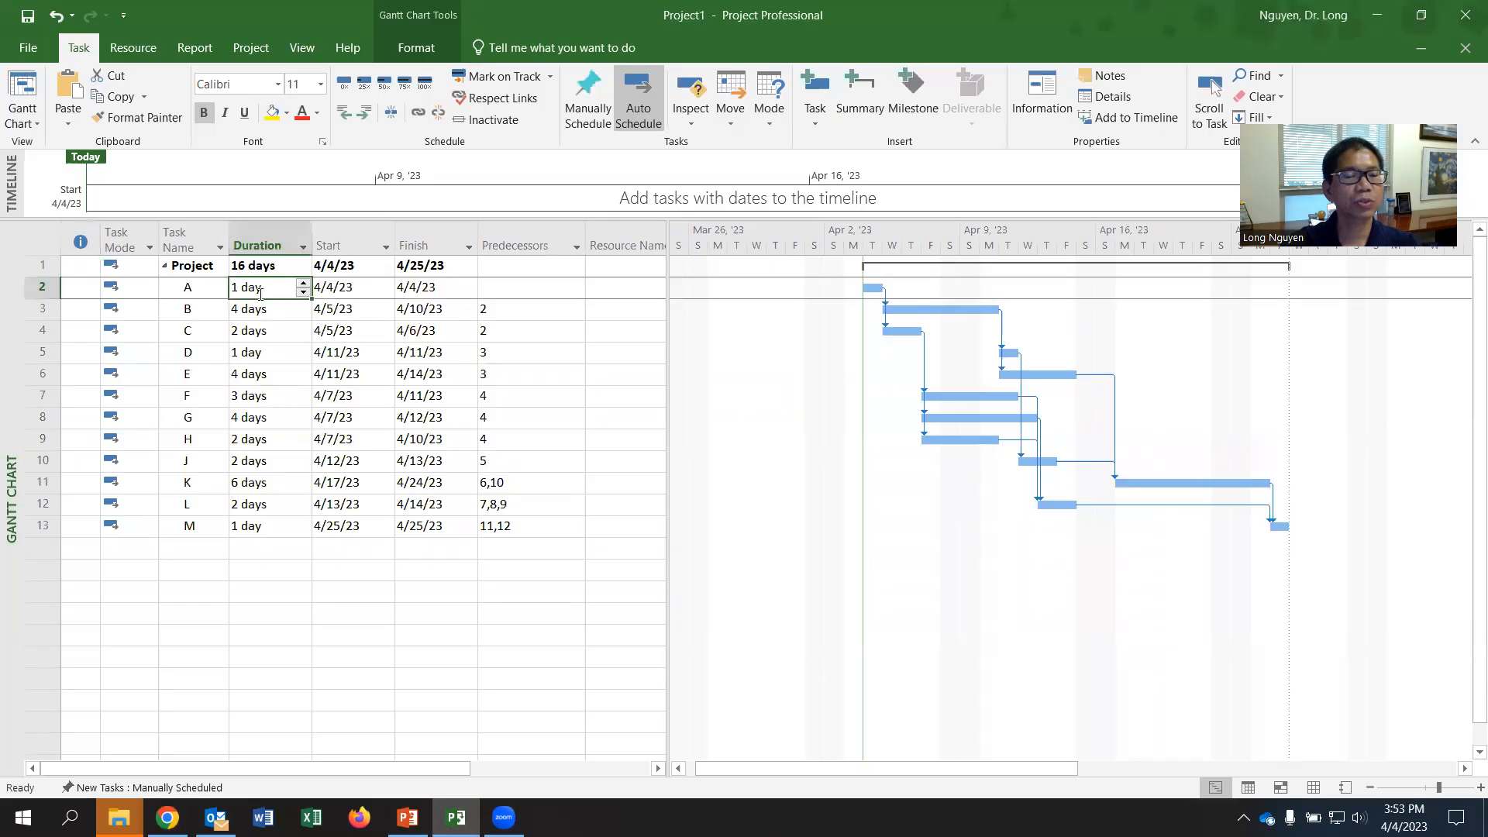
left_click(199, 290)
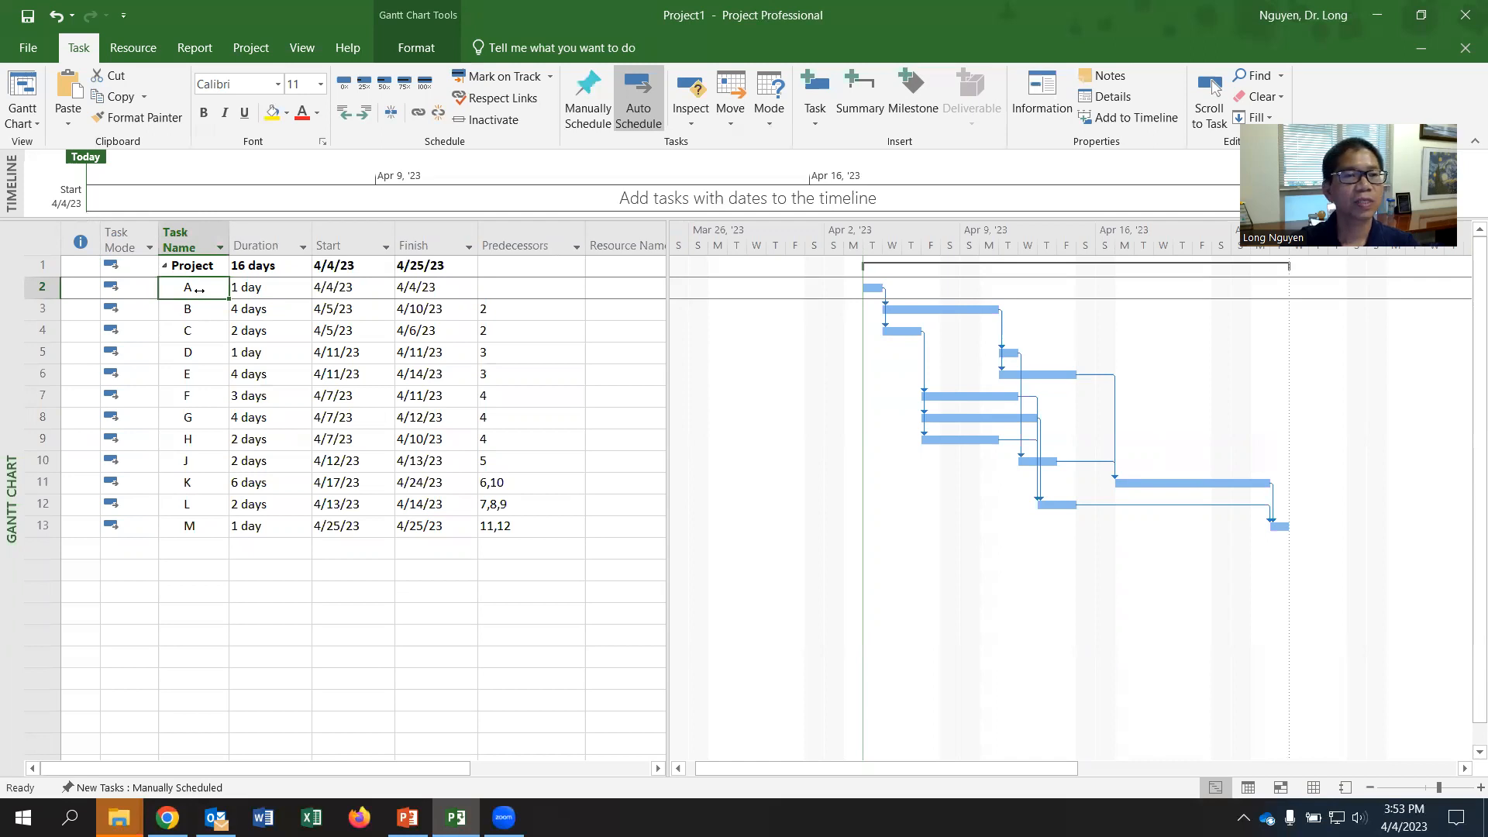
right_click(199, 289)
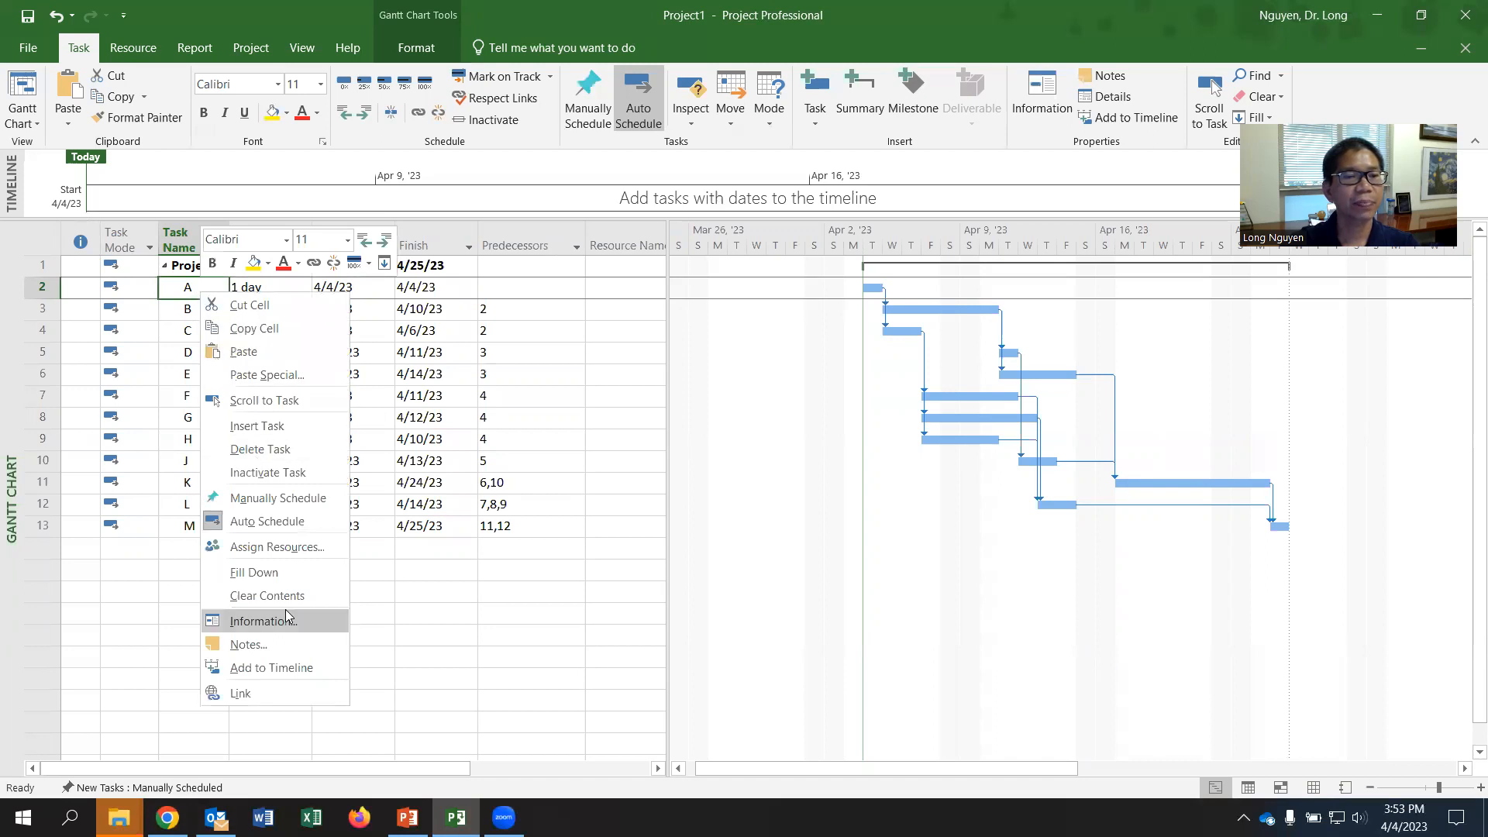
left_click(288, 621)
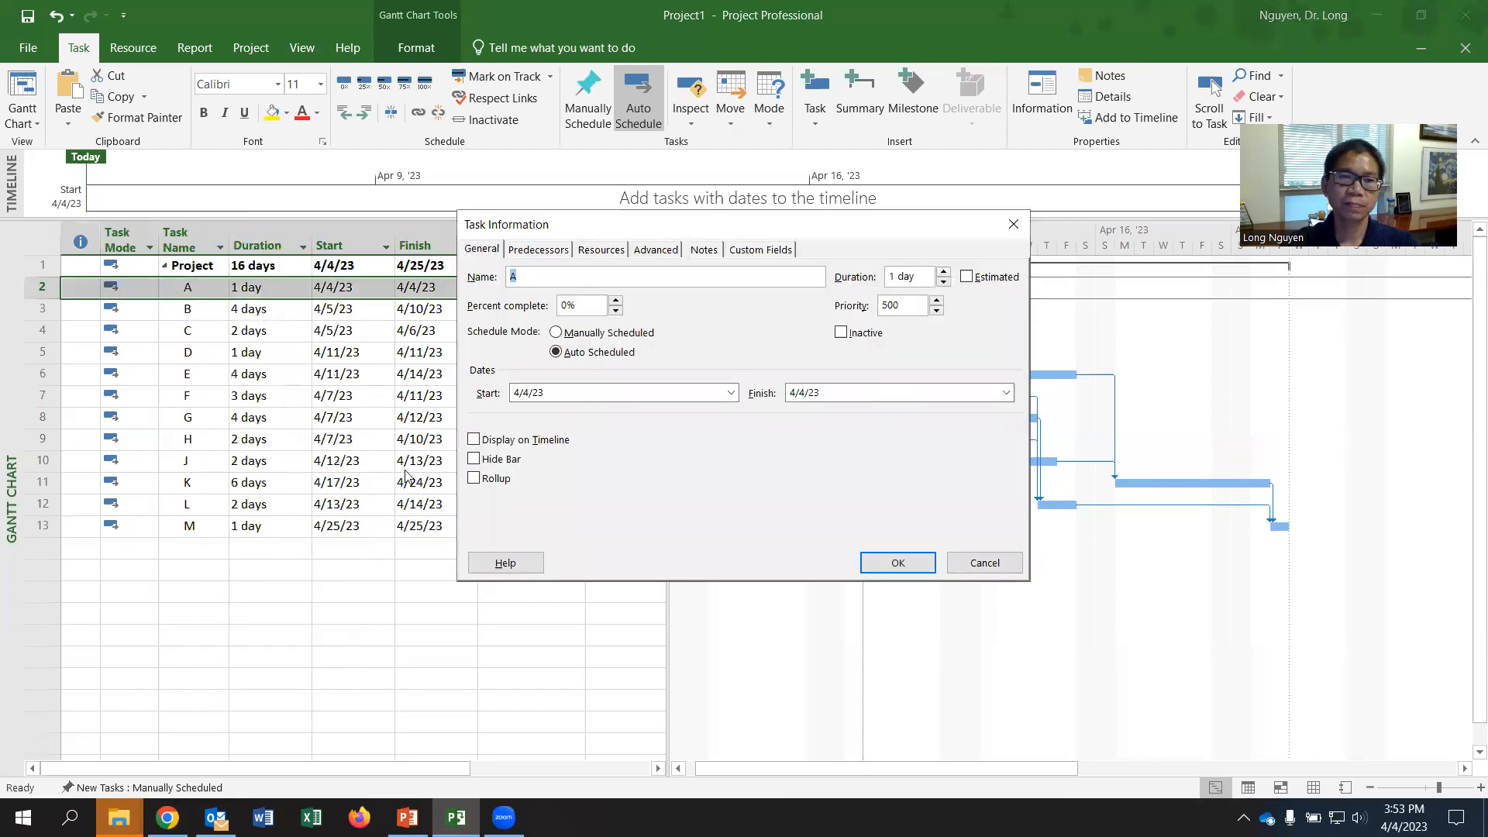
left_click(540, 255)
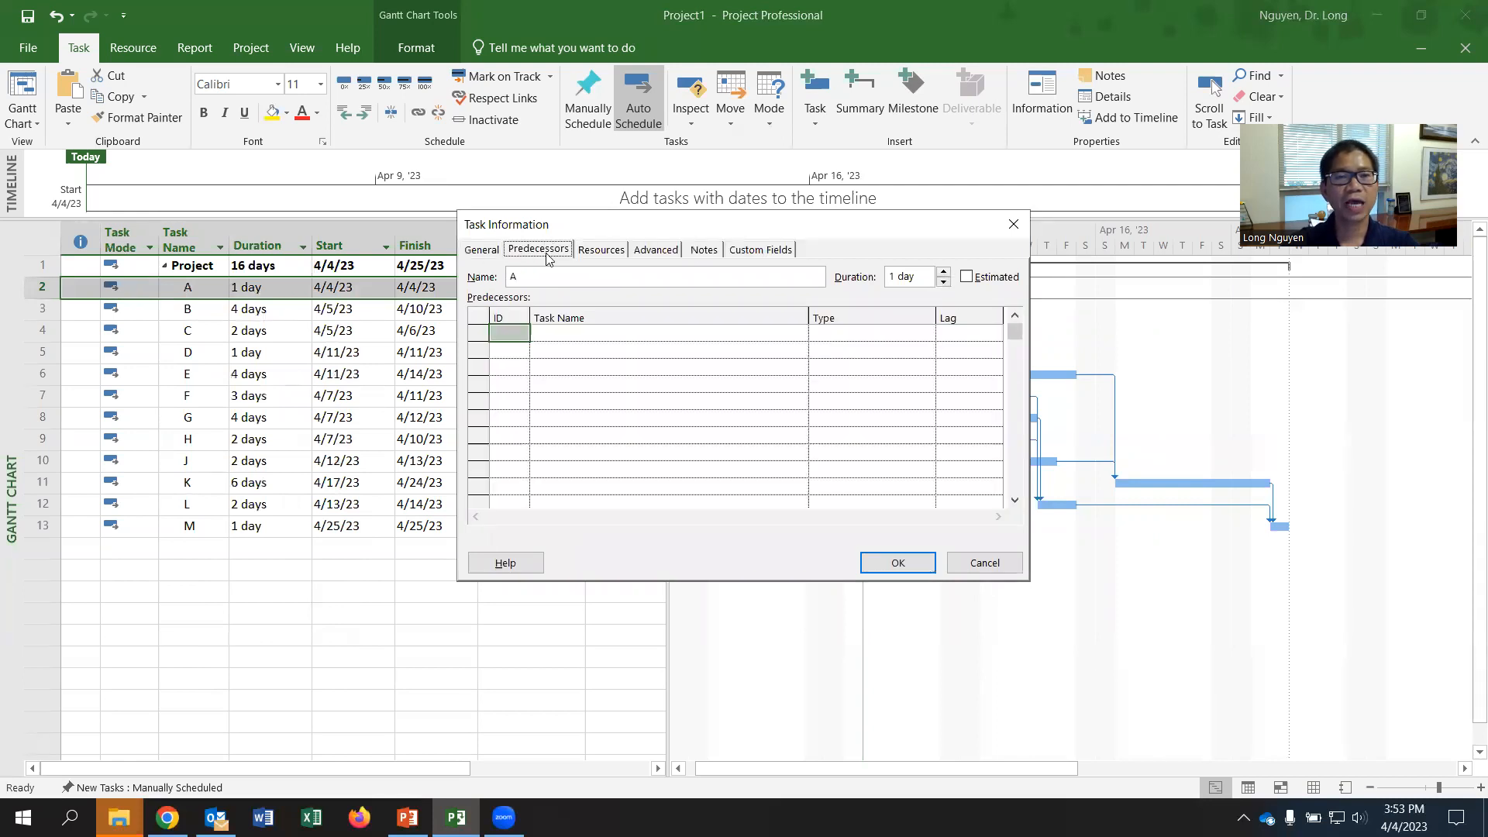
left_click(602, 252)
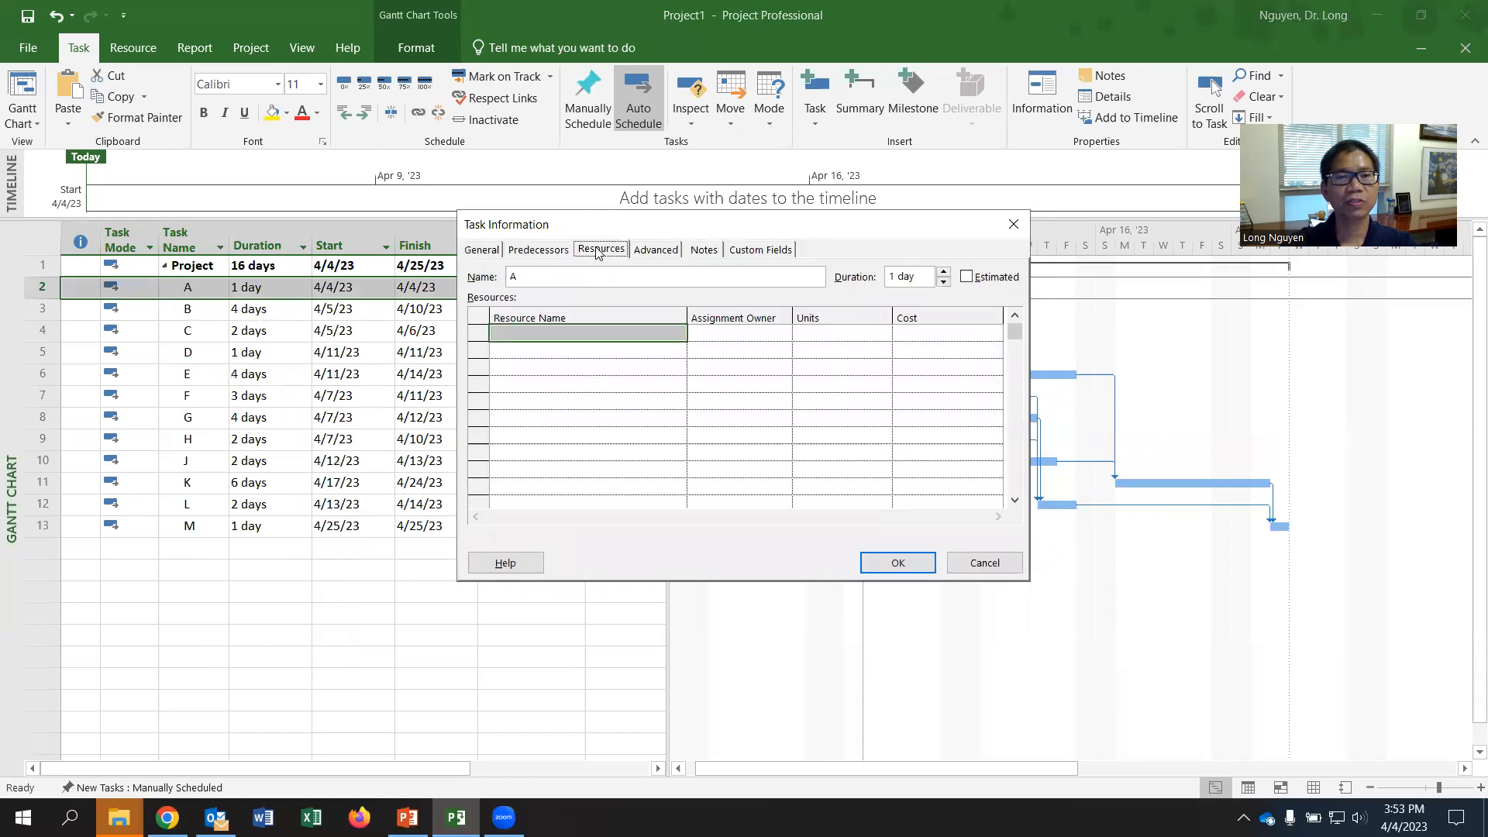
- Assign Mason to task A with 2 units, checking the requirement against the worksheet network diagram
left_click(601, 339)
left_click(679, 335)
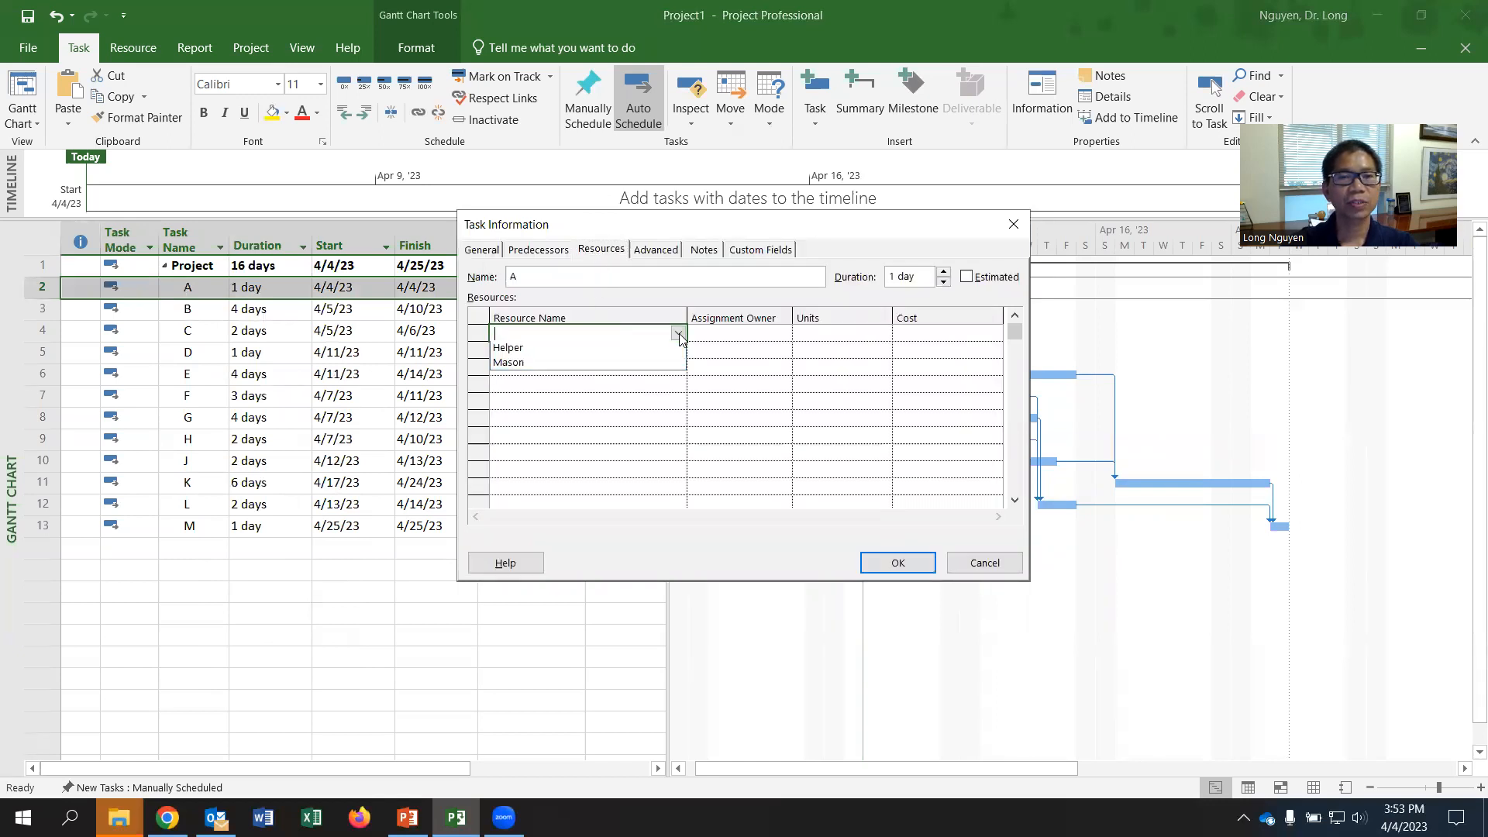
left_click(574, 362)
left_click(825, 335)
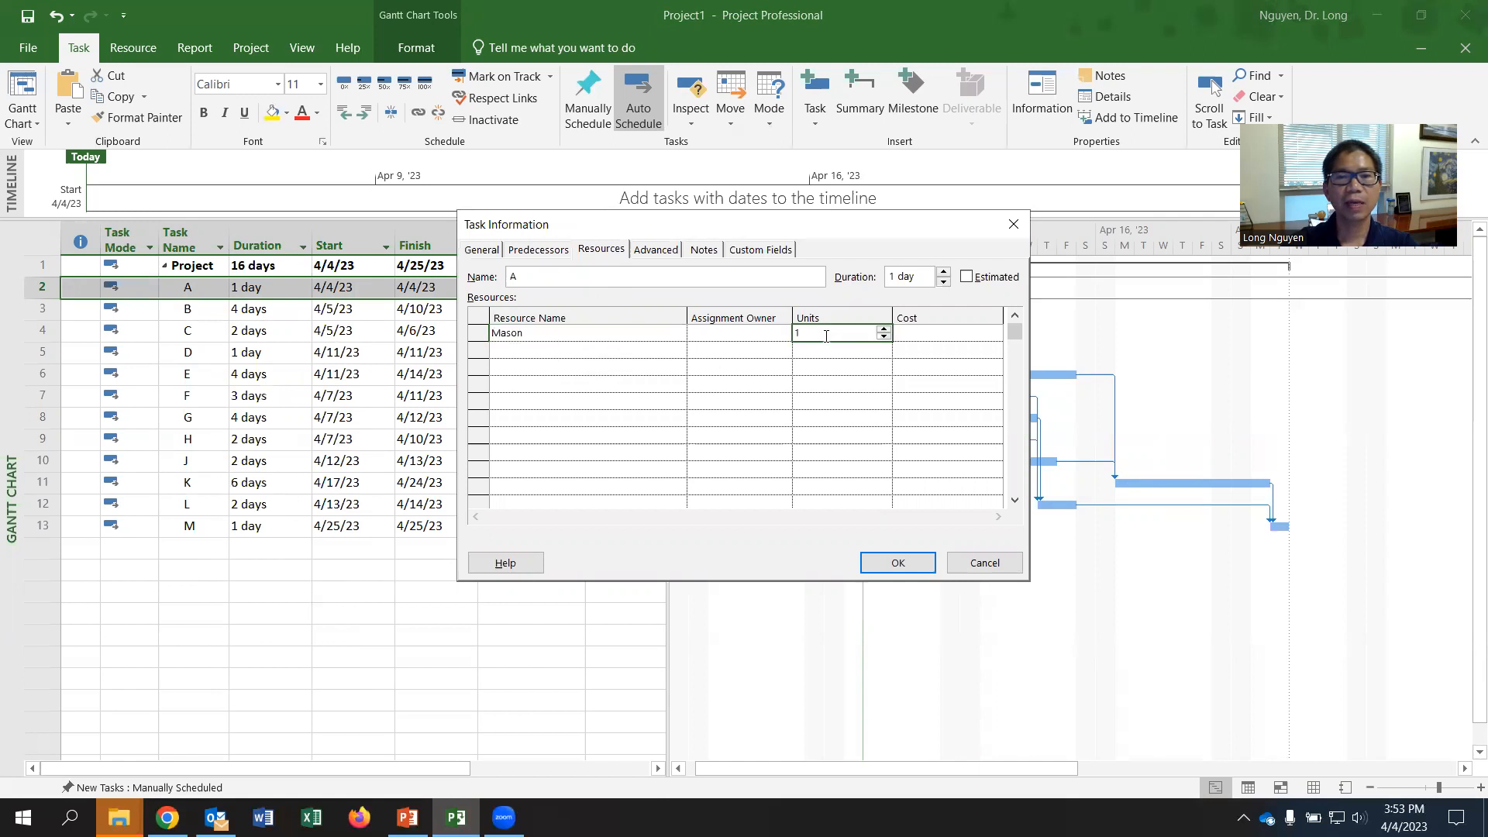
key("alt+Tab")
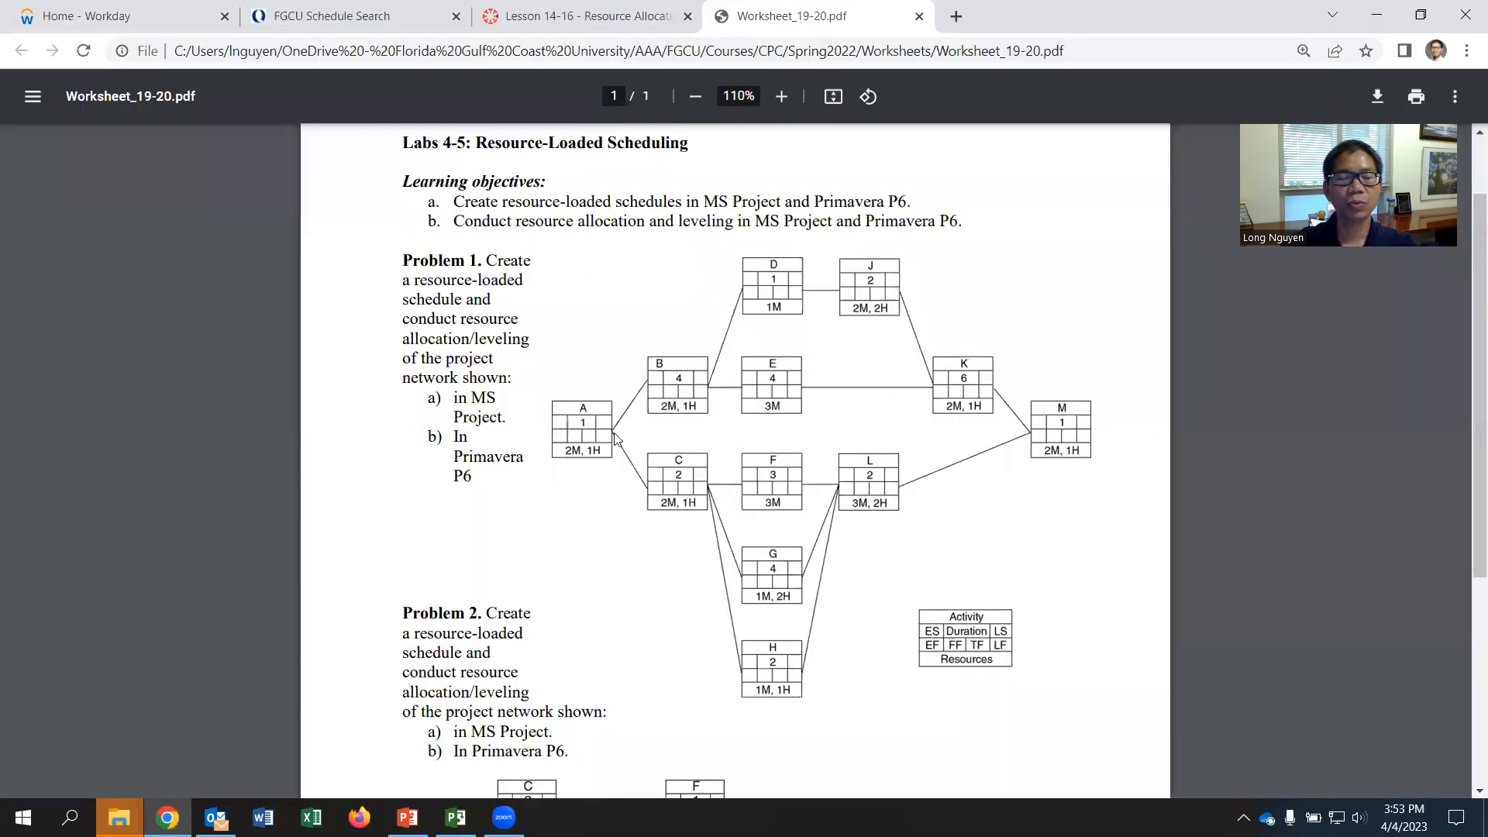
key("alt+Tab")
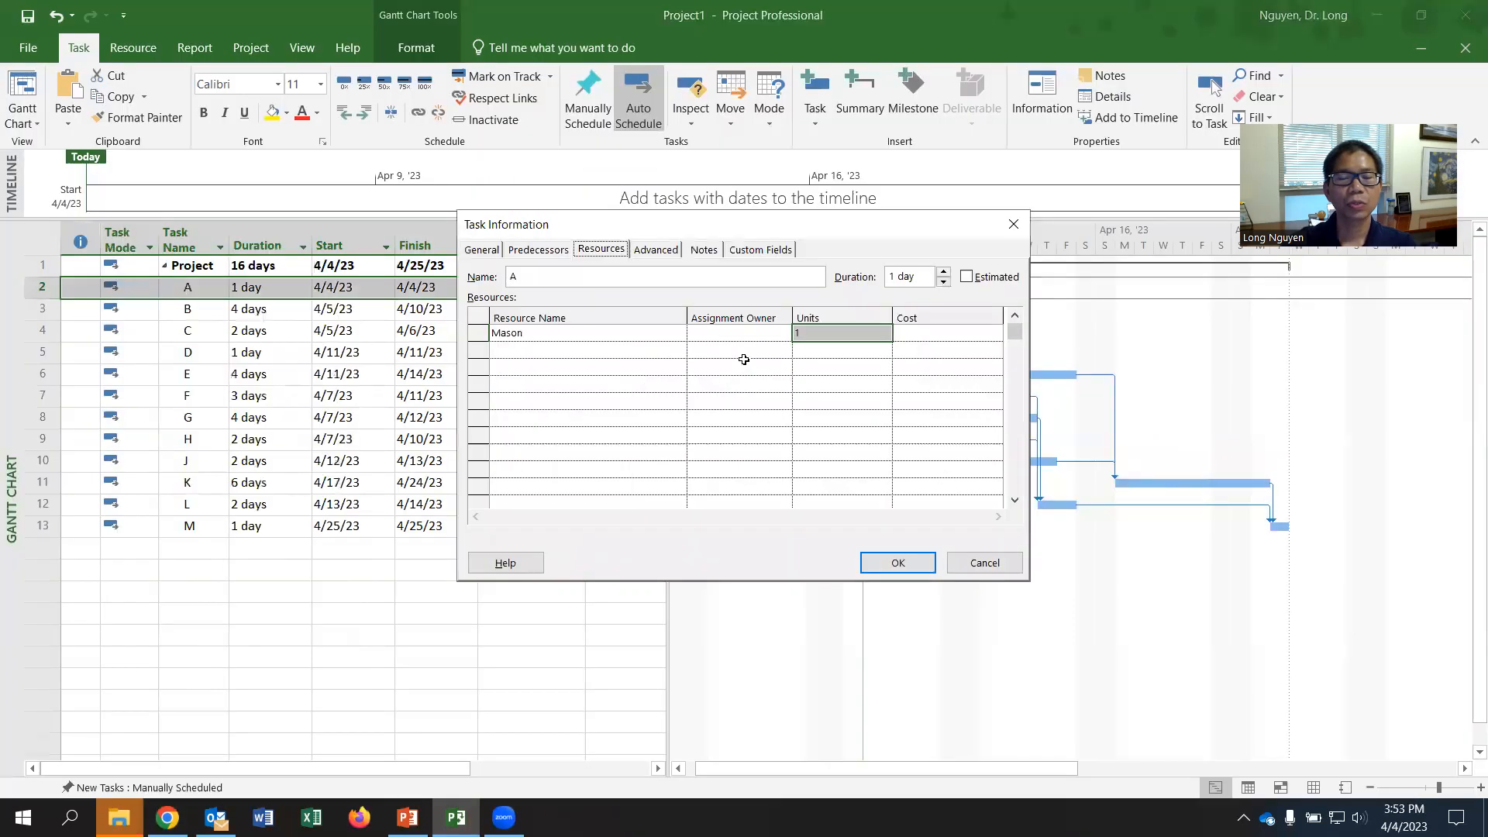
left_click(825, 338)
left_click(885, 330)
left_click(885, 330)
- Add Helper to task A with 1 unit and apply the task's resource assignments
left_click(514, 350)
left_click(678, 350)
left_click(618, 368)
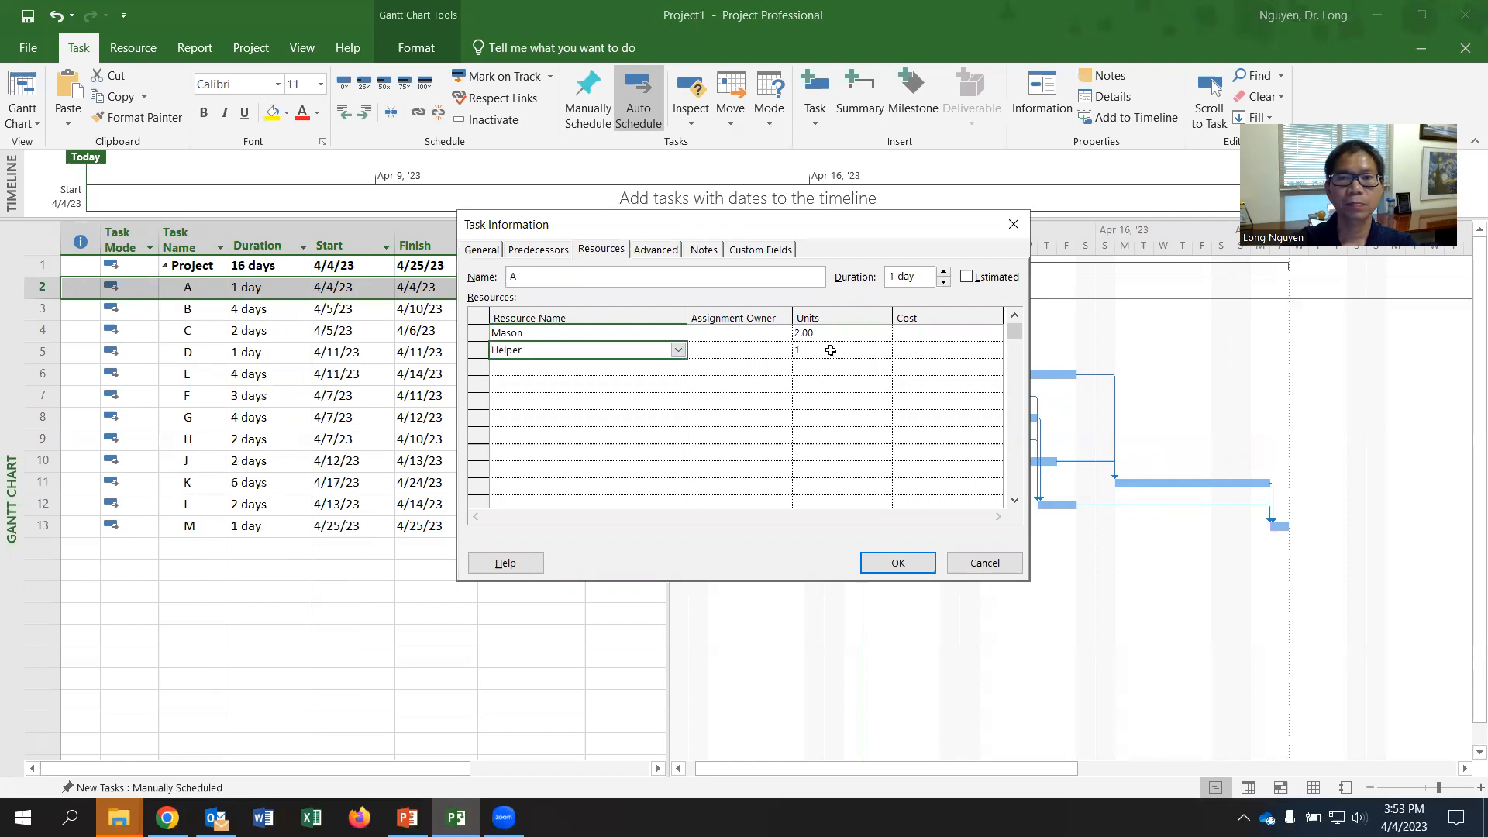
left_click(833, 350)
key("alt+Tab")
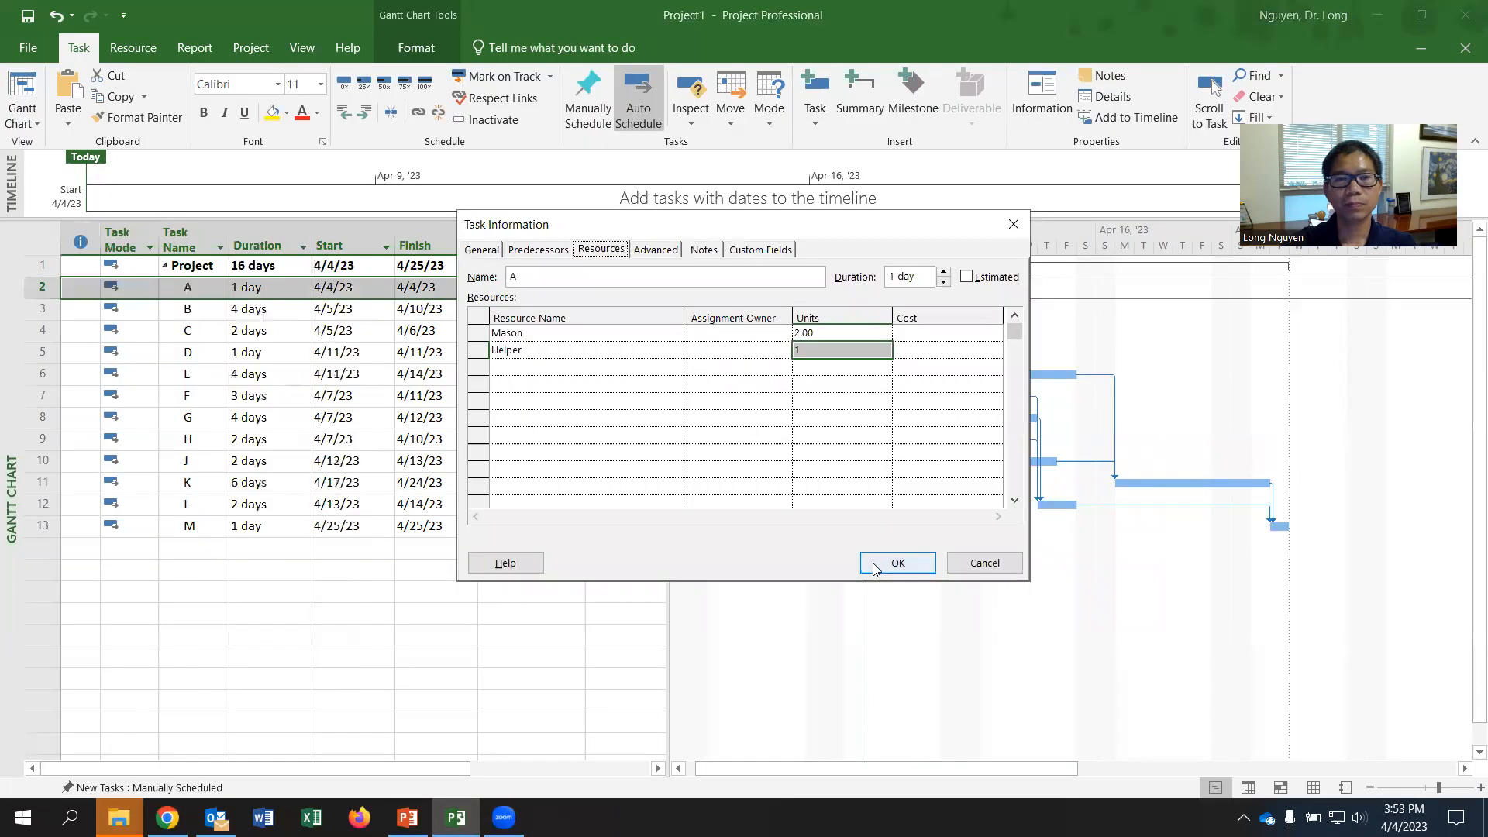
left_click(872, 571)
- Check task B's requirement in the worksheet PDF and assign Mason to task B with 2 units
left_click(190, 310)
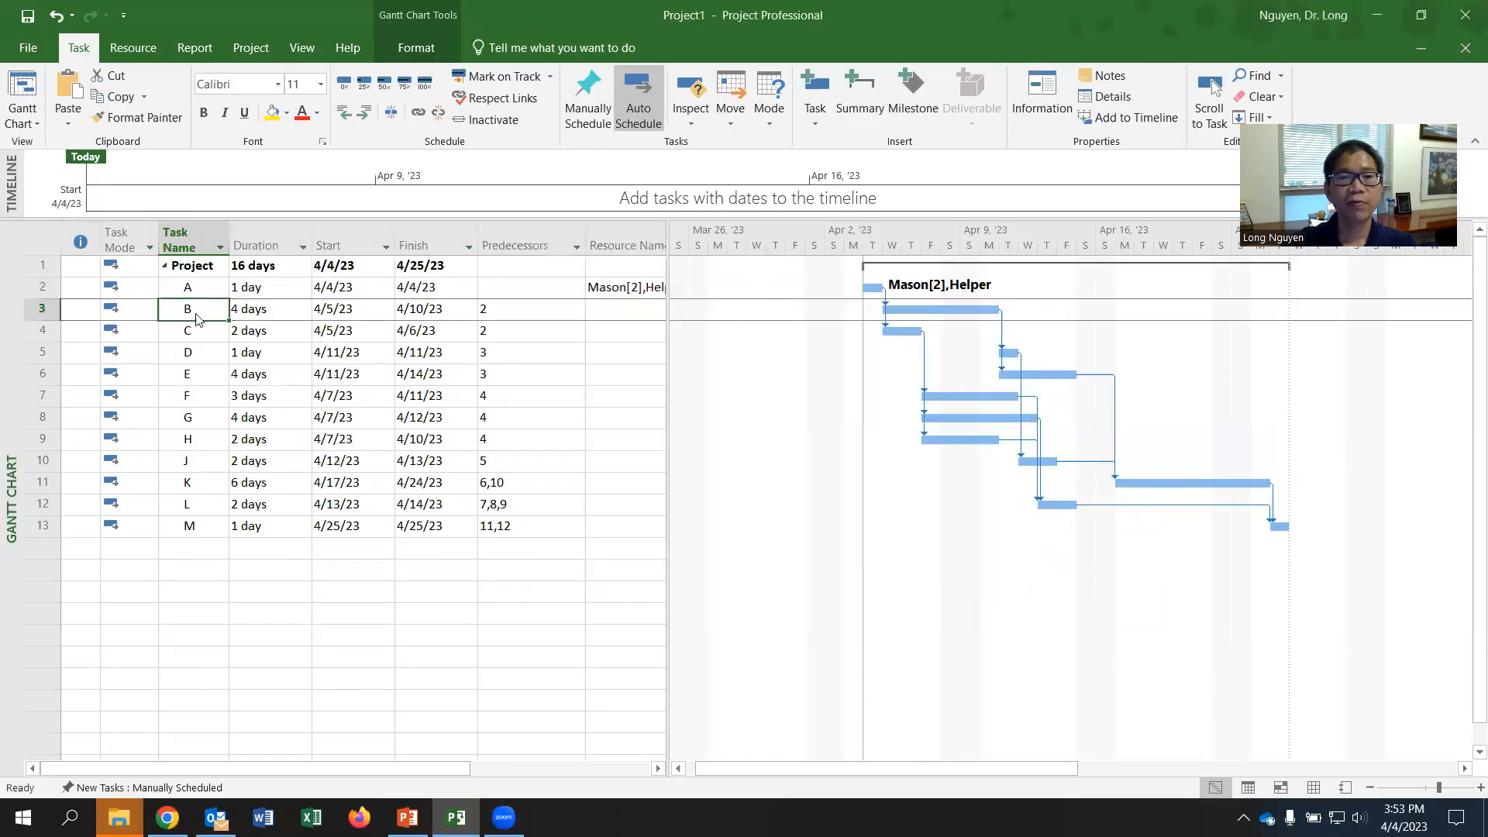
key("alt+Tab")
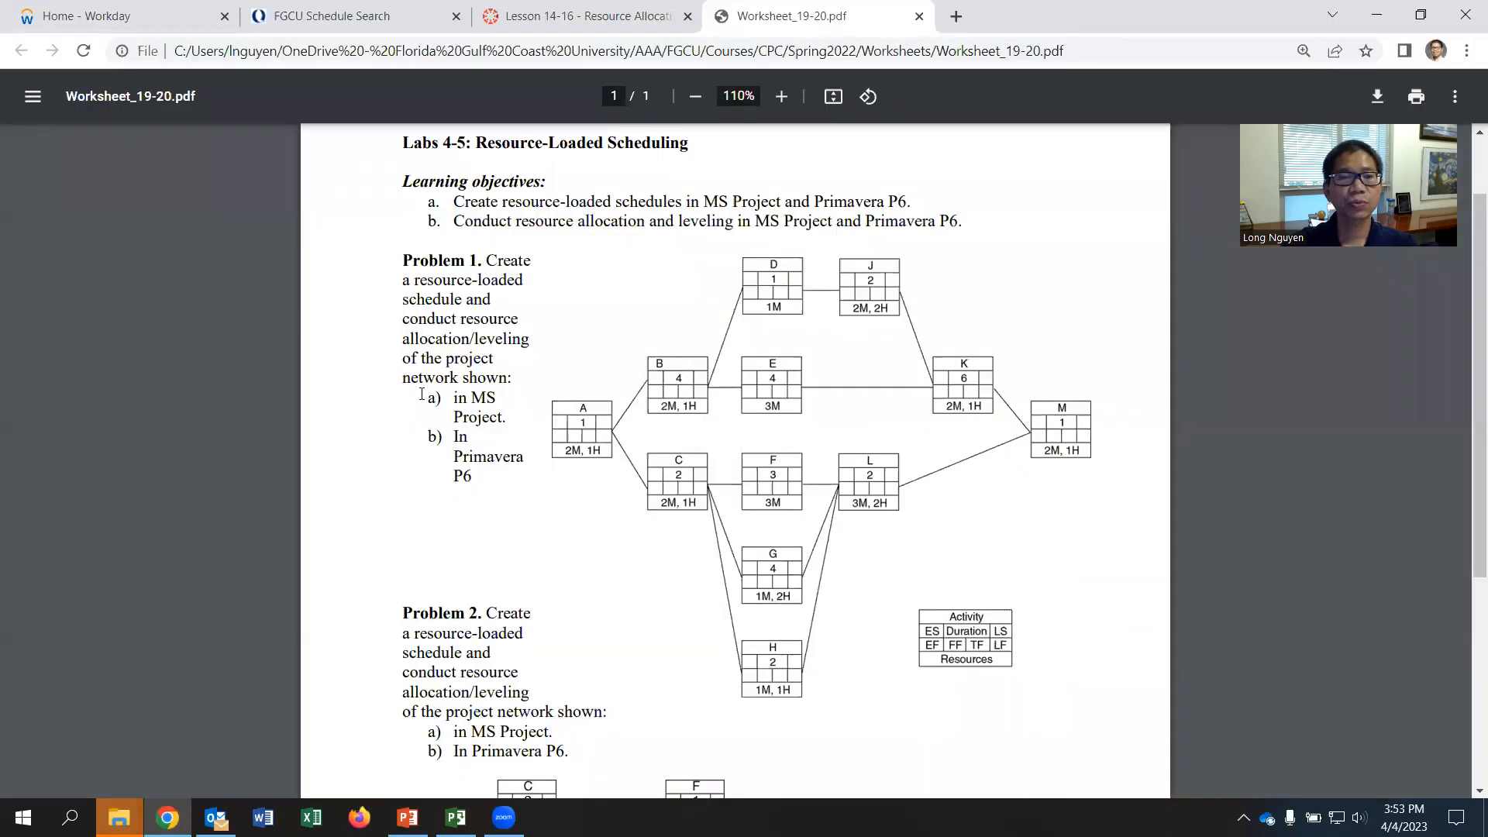
key("alt+Tab")
right_click(195, 310)
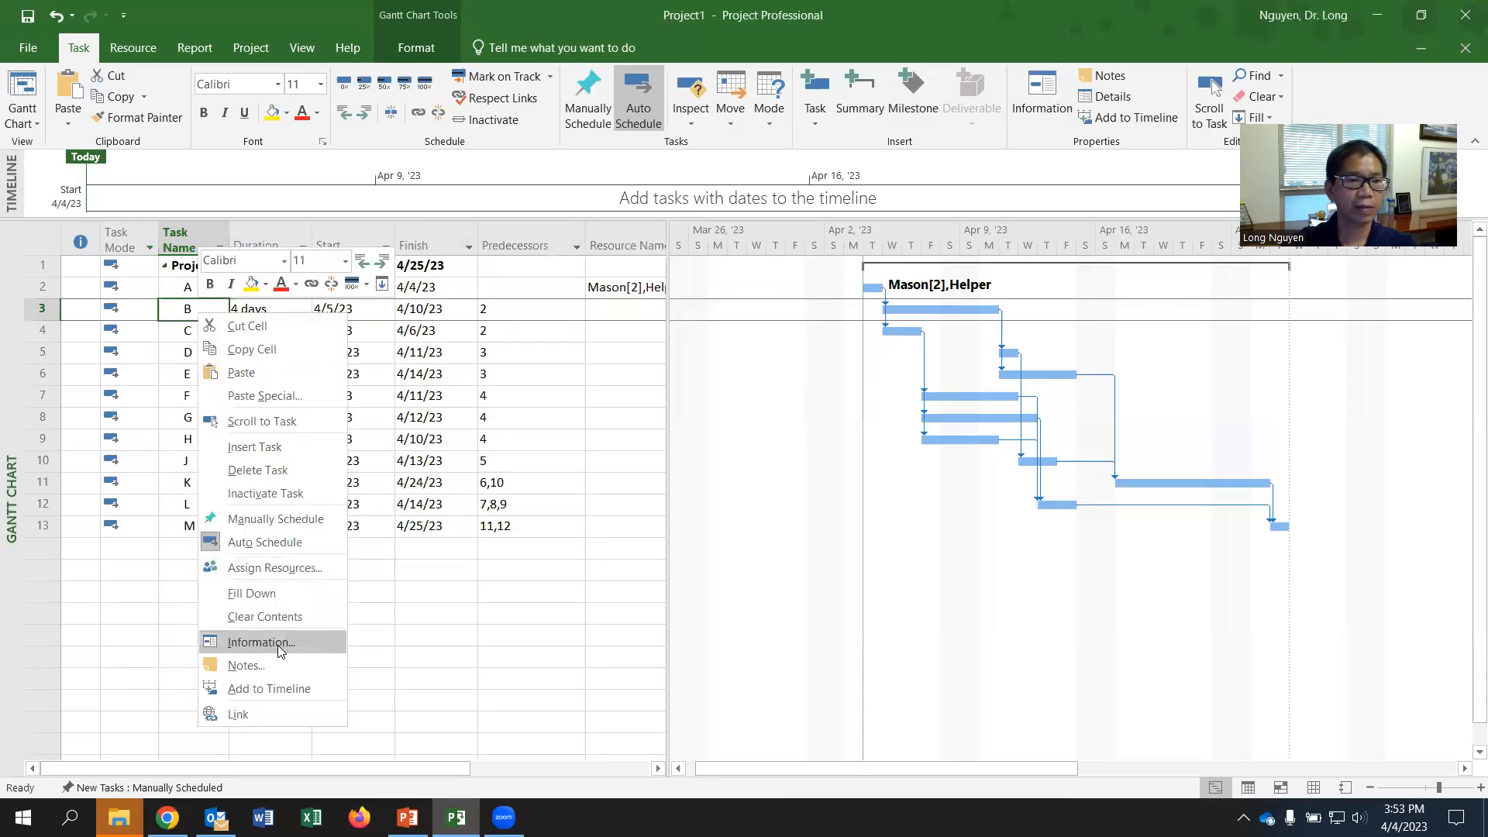
left_click(232, 644)
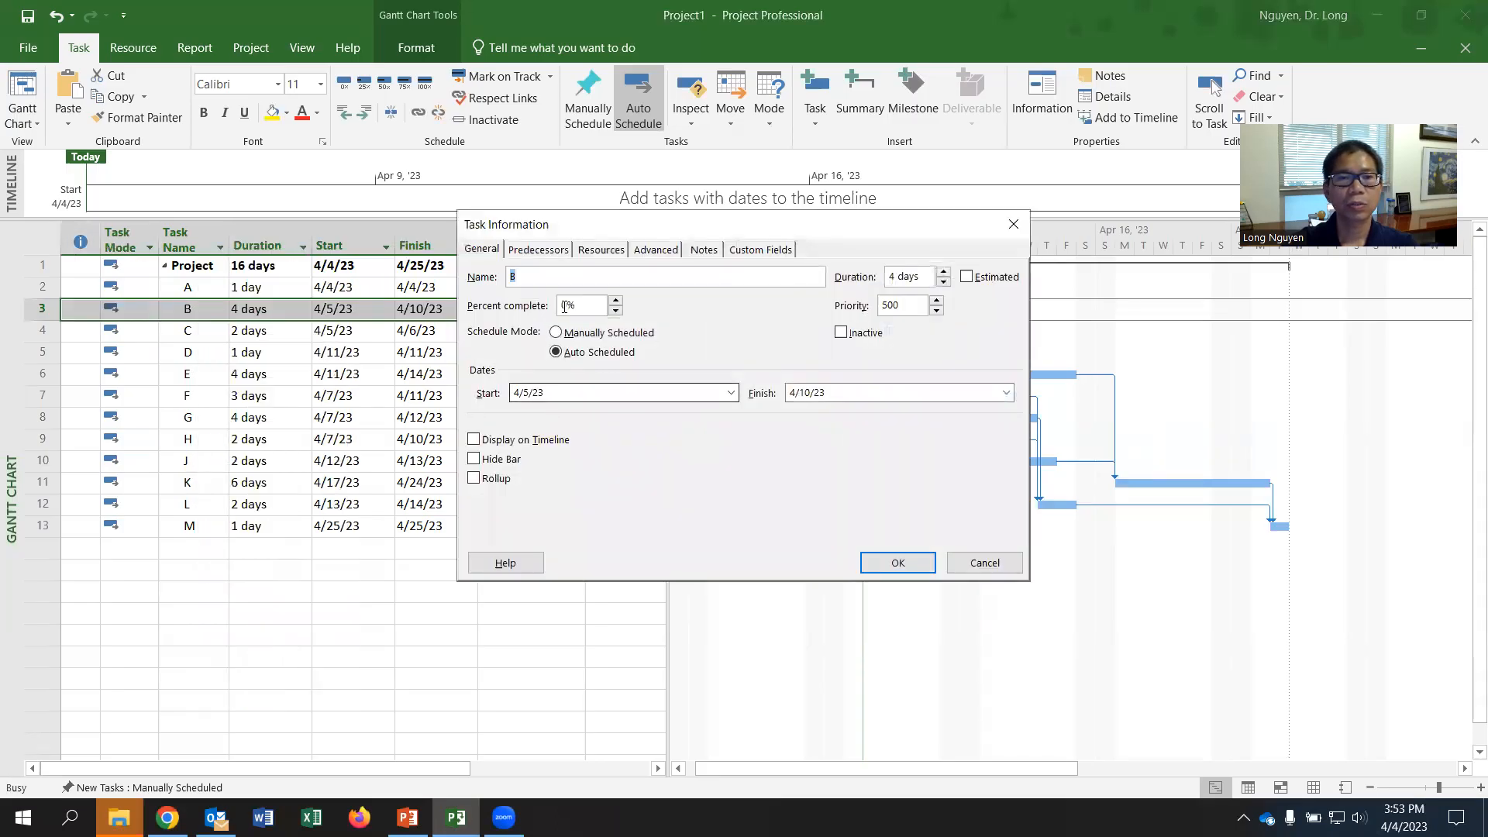
left_click(602, 251)
left_click(578, 334)
left_click(678, 335)
left_click(584, 365)
left_click(818, 336)
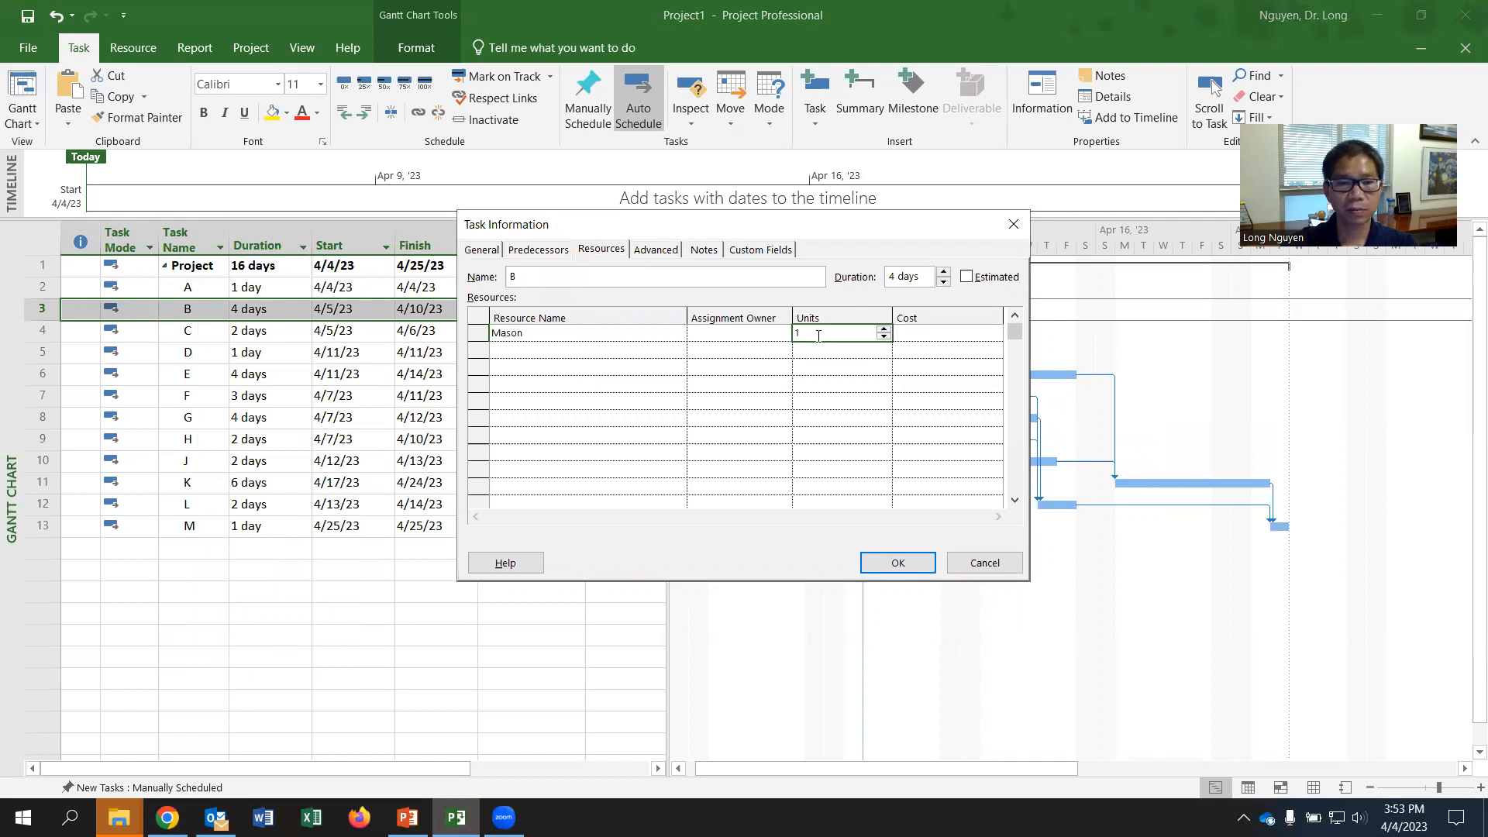
type("2")
- Add Helper to task B with 1 unit and apply the task's resource assignments
left_click(550, 351)
left_click(677, 350)
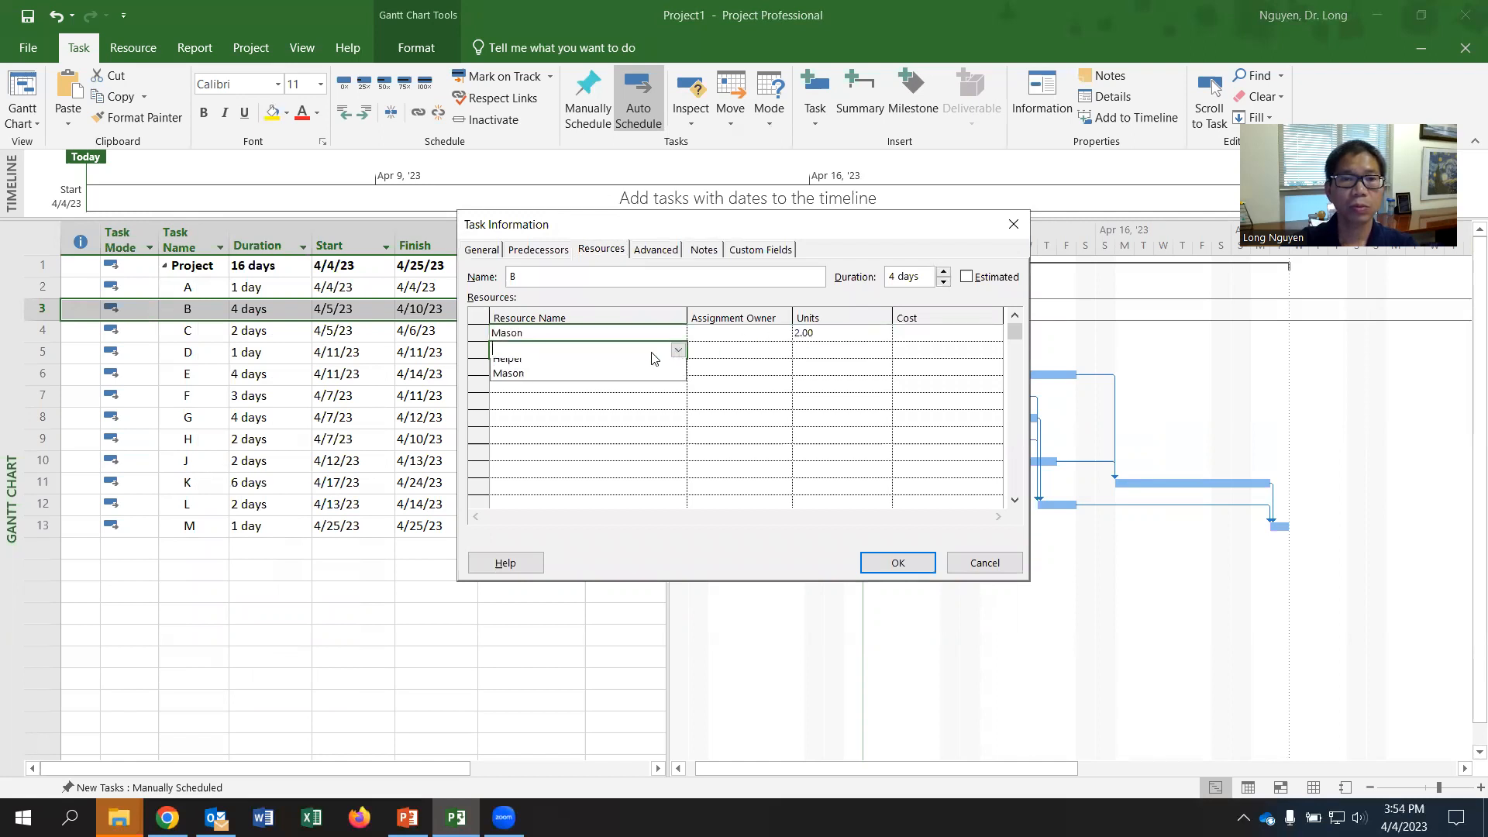
left_click(565, 366)
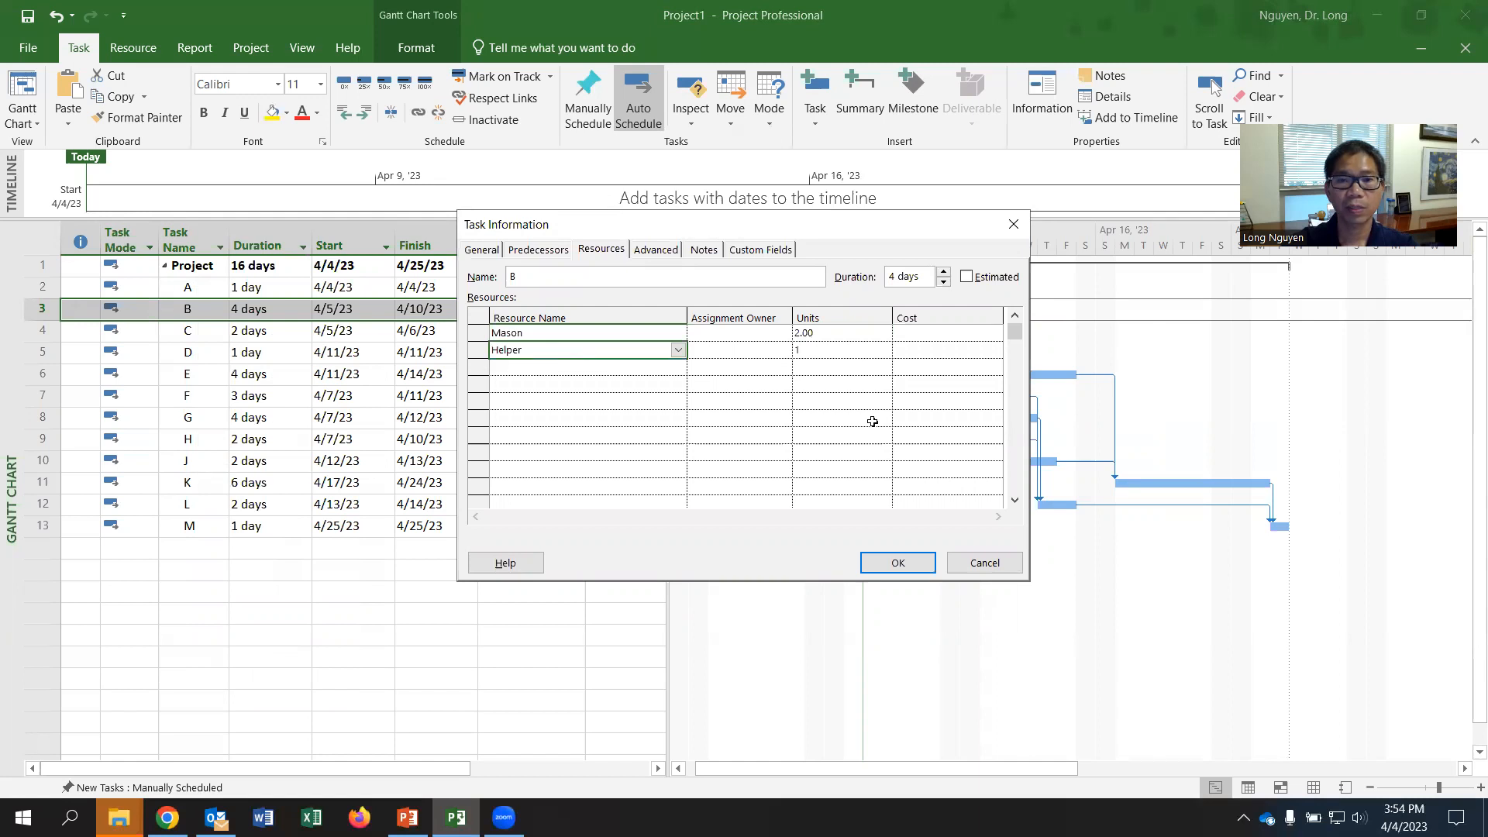
left_click(898, 563)
- Open the task information for task C and assign Mason with 2 units
left_click(197, 333)
right_click(199, 335)
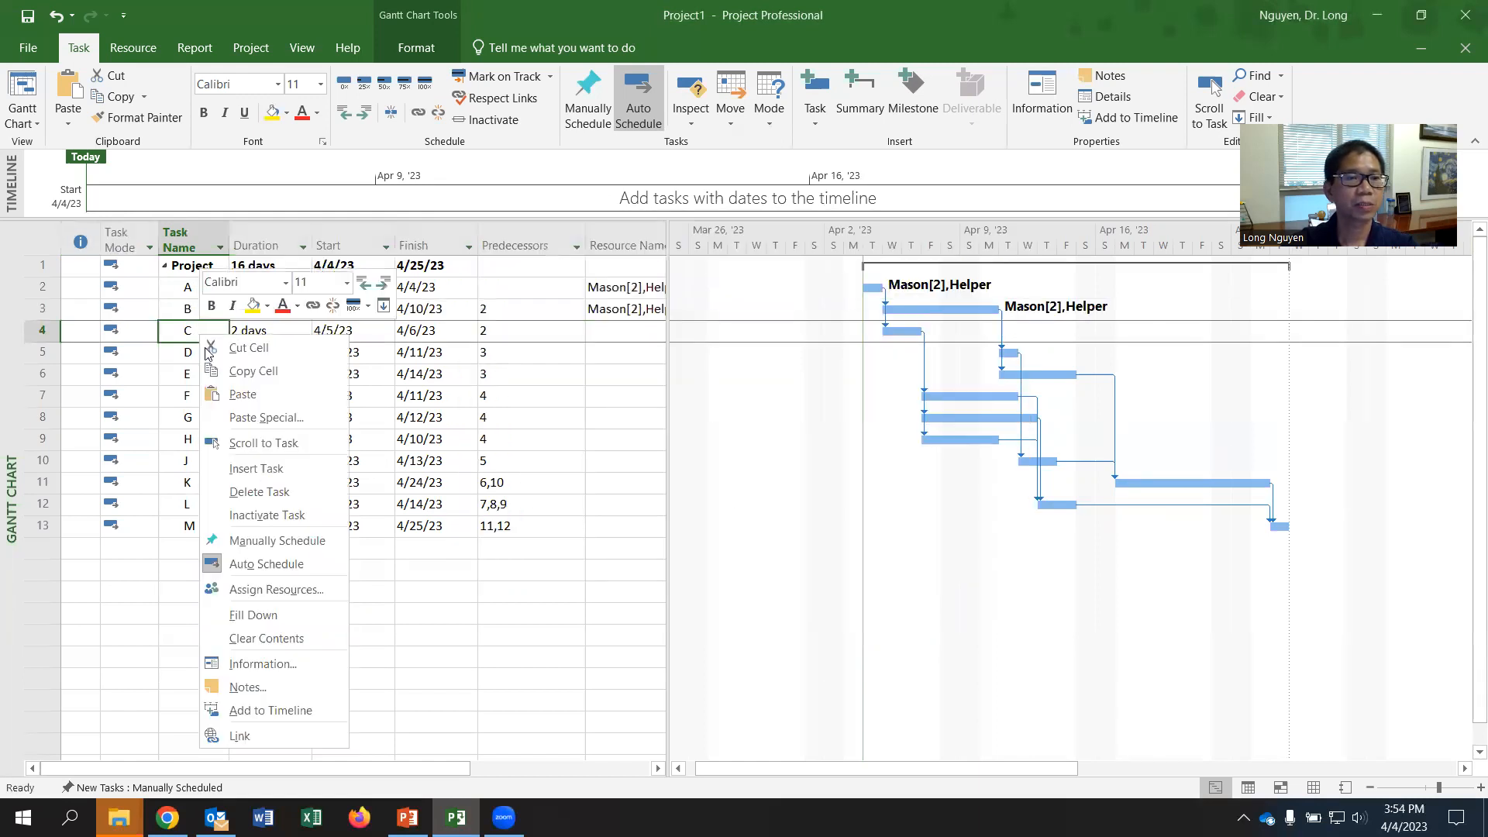
left_click(304, 662)
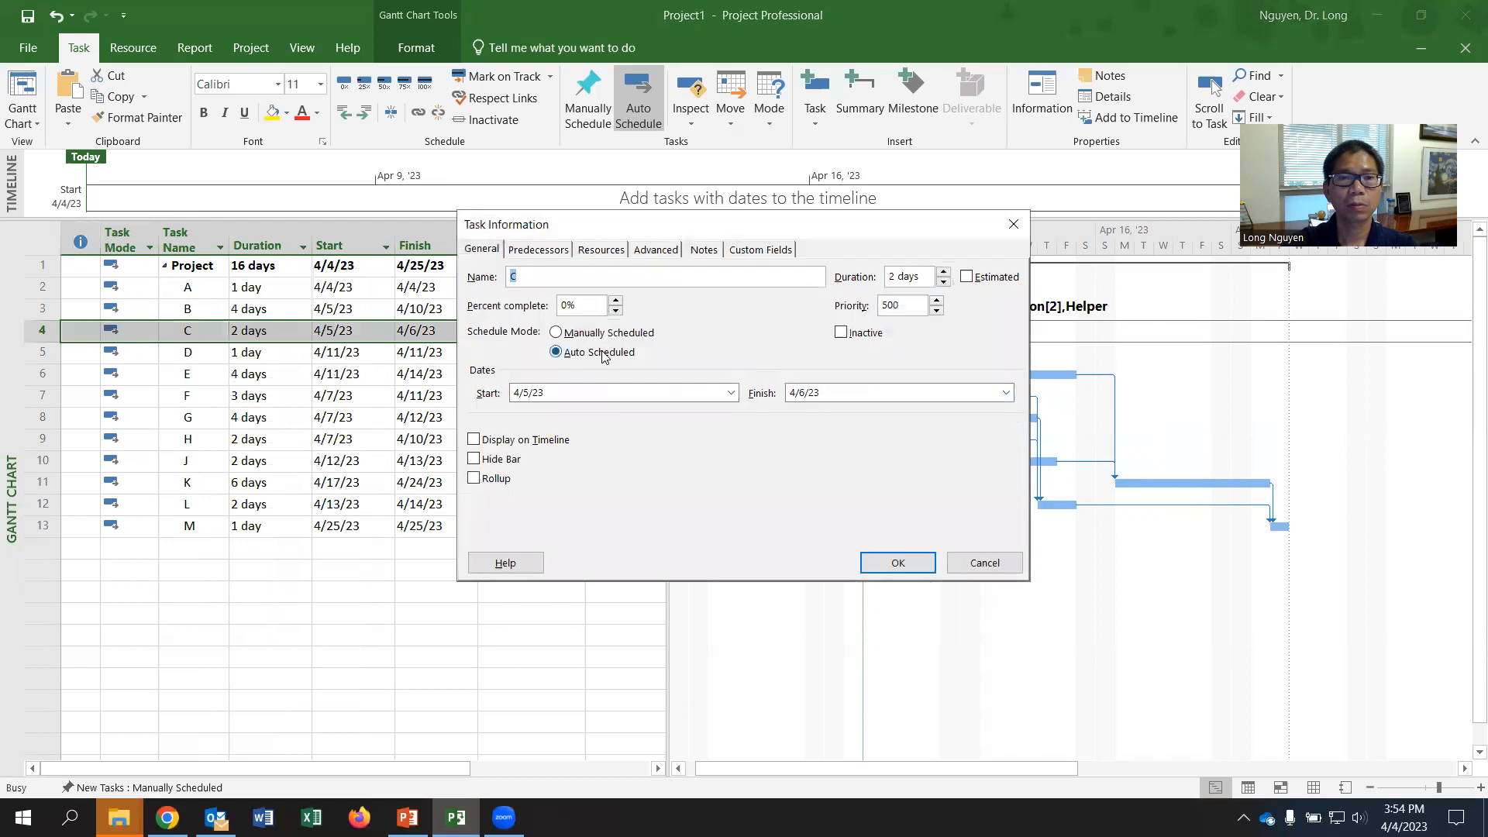
left_click(600, 249)
left_click(642, 337)
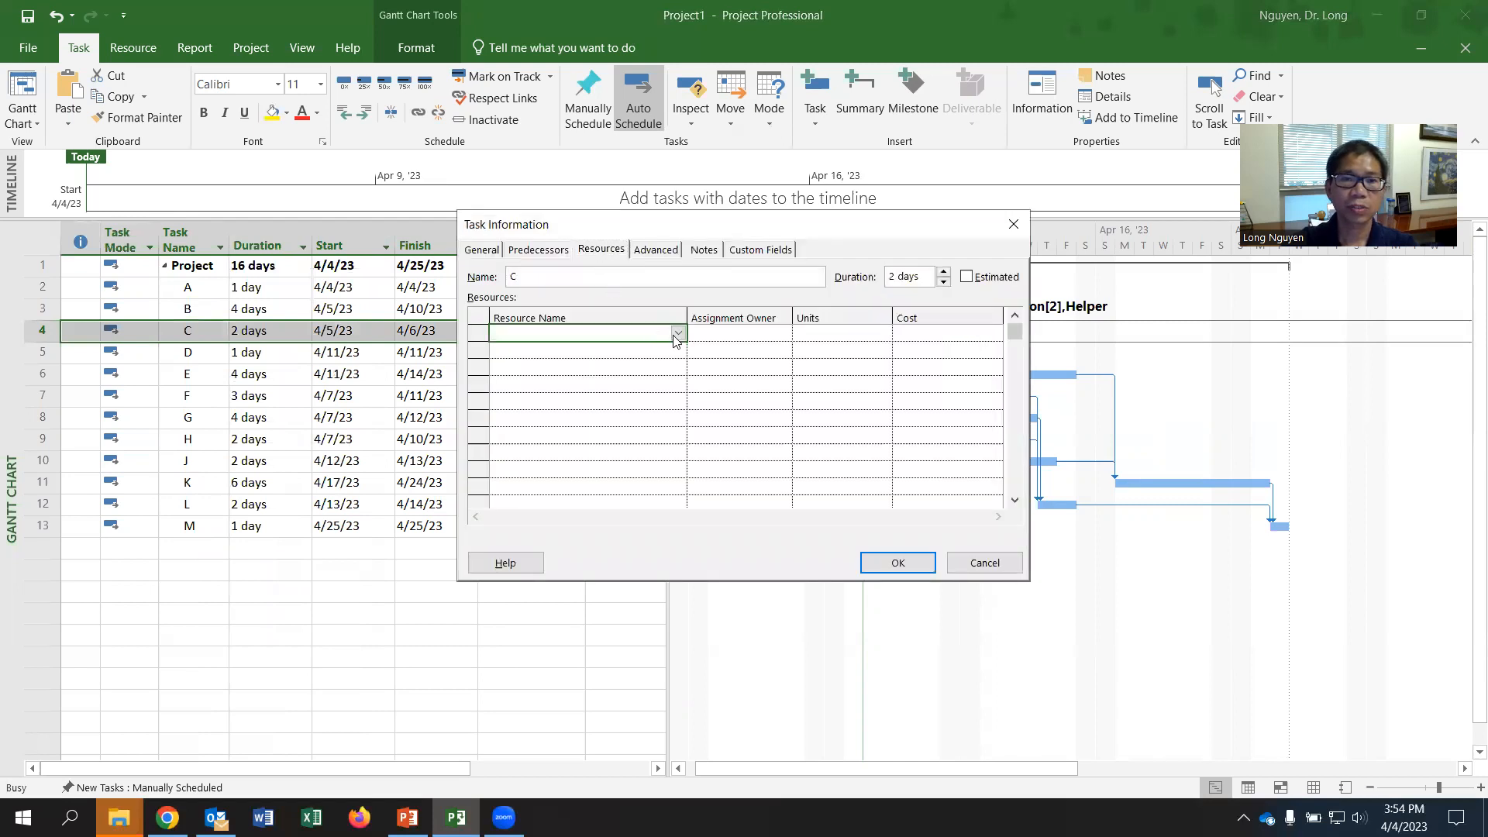
left_click(678, 333)
left_click(587, 365)
left_click(848, 332)
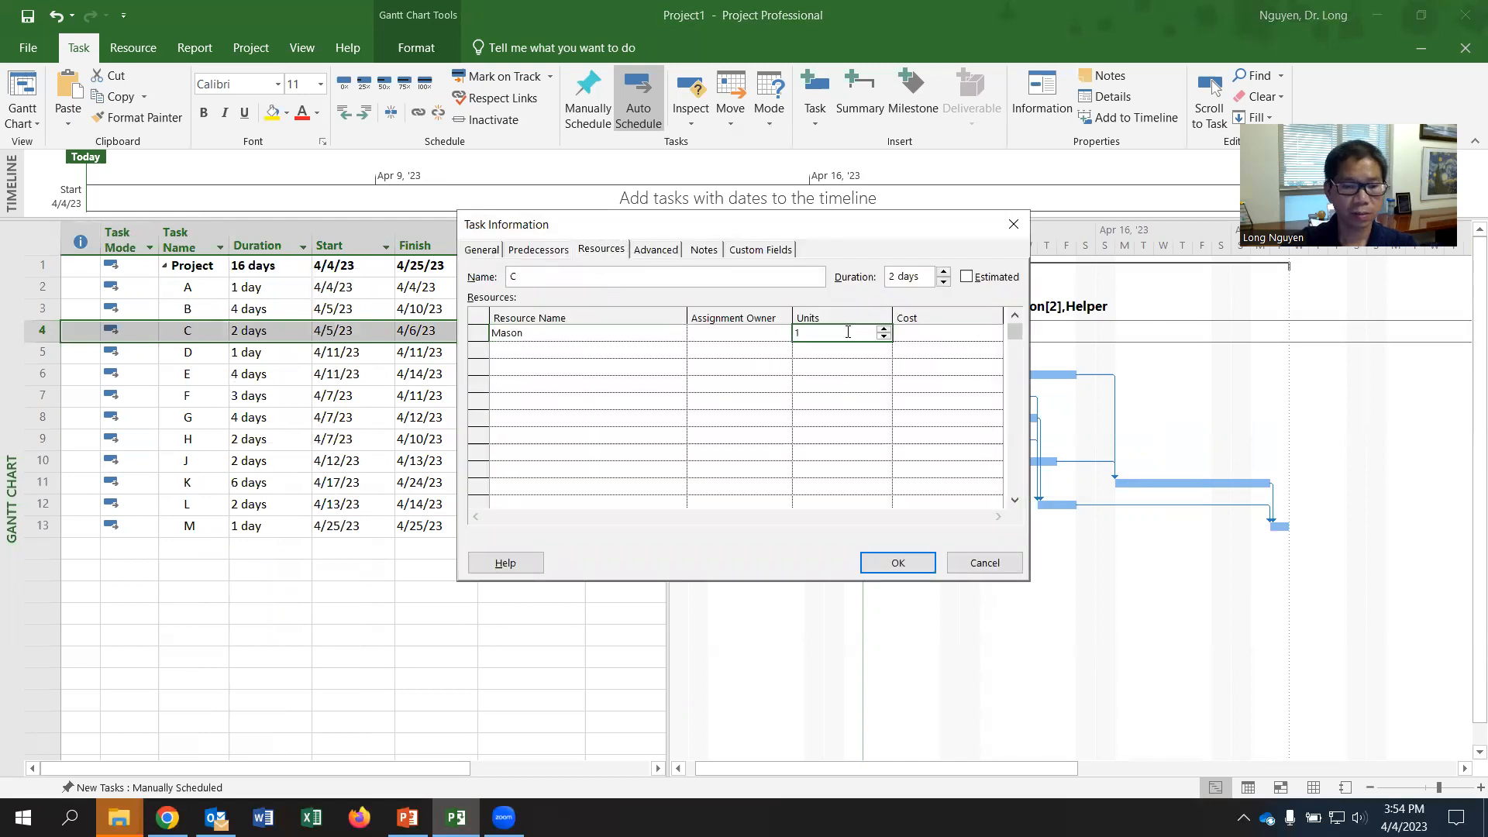
type("2")
- Add Helper to task C with 1 unit and apply the task's resource assignments
left_click(578, 351)
left_click(678, 349)
left_click(586, 368)
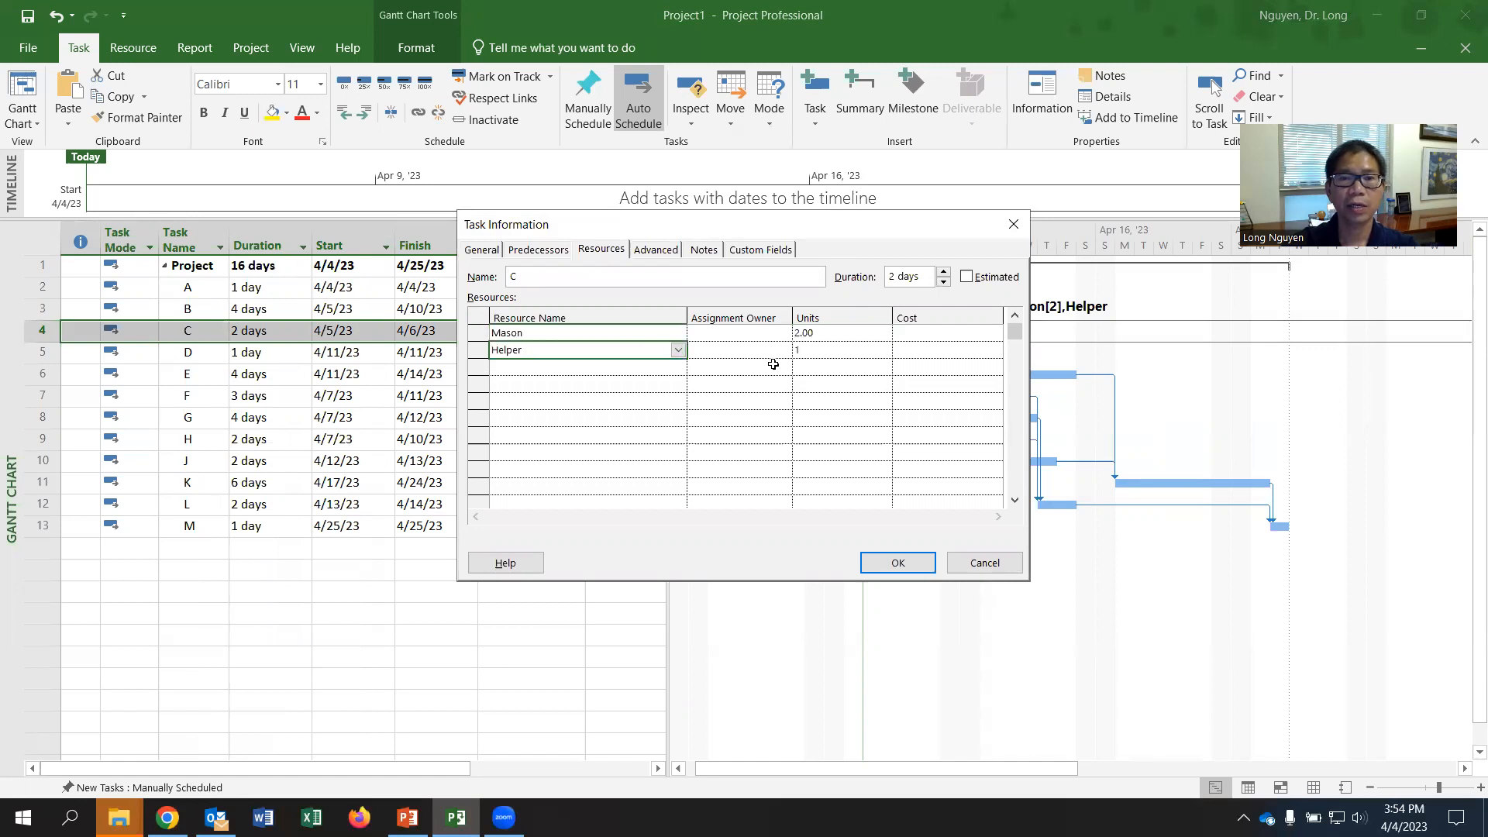
left_click(891, 564)
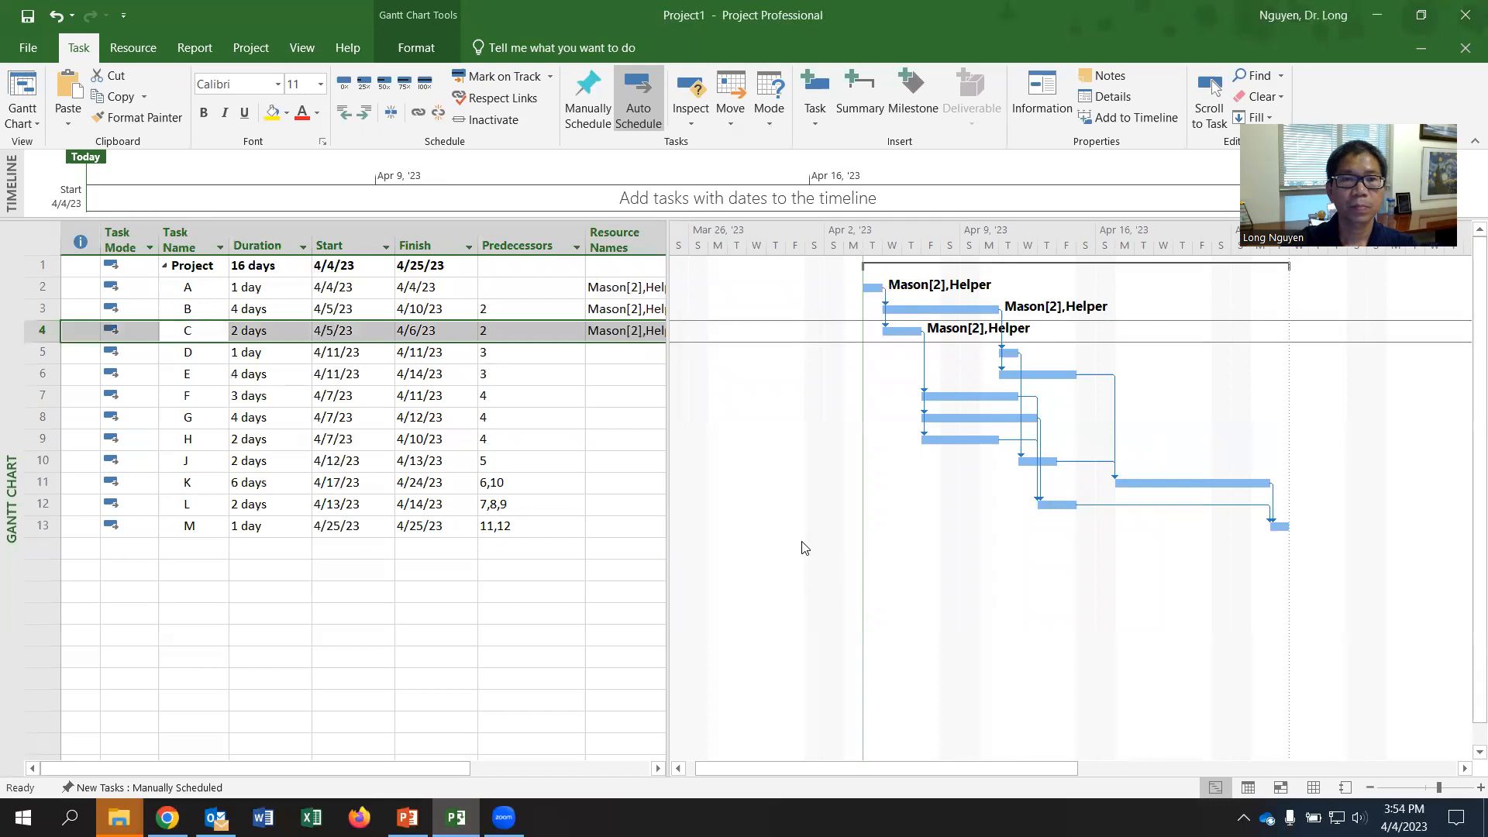
- Consult the worksheet PDF for the next activities' requirements and assign Mason to task D with 1 unit
key("alt+Tab")
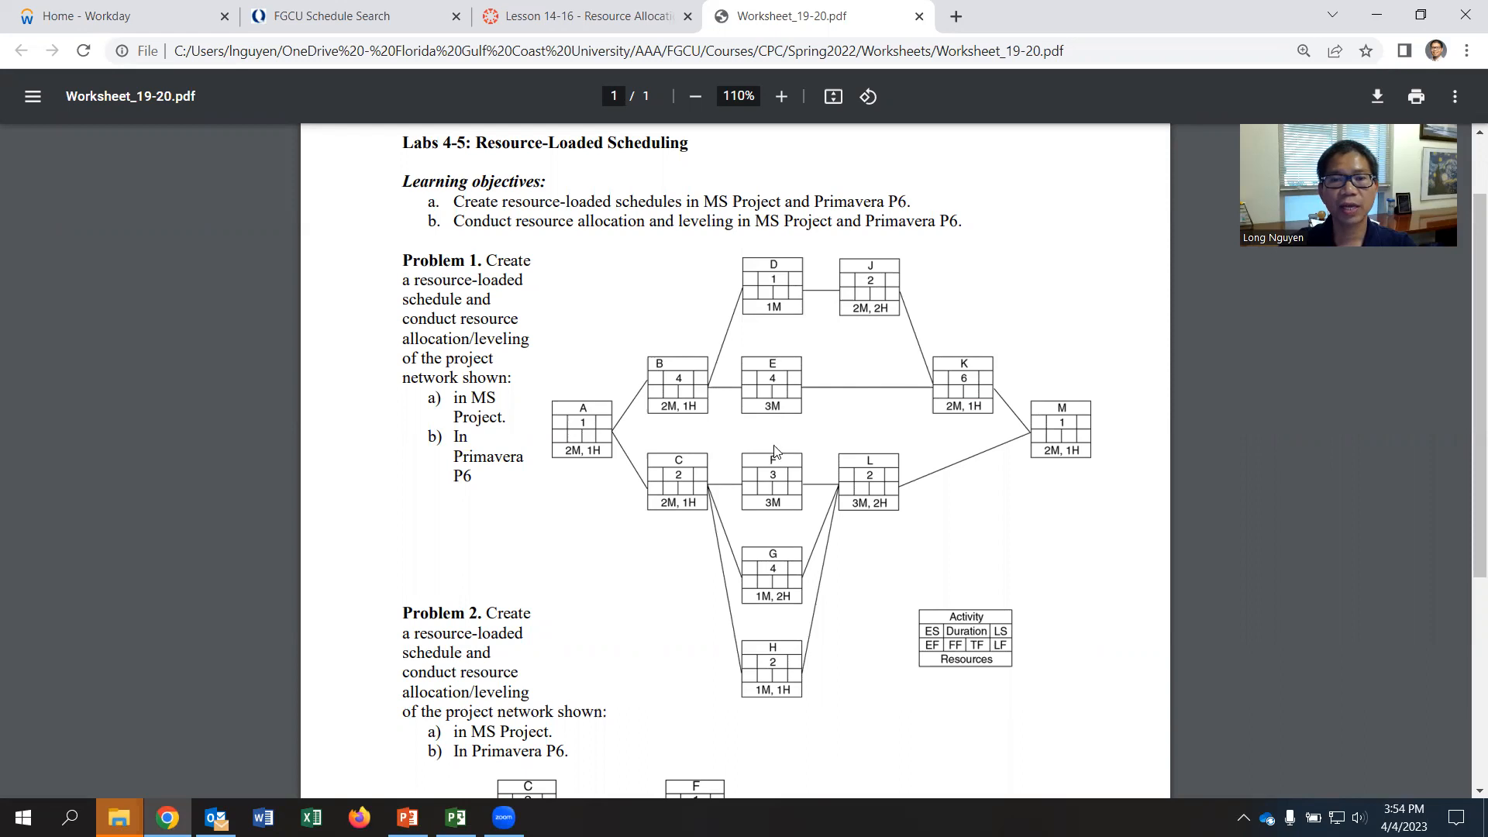
key("alt+Tab")
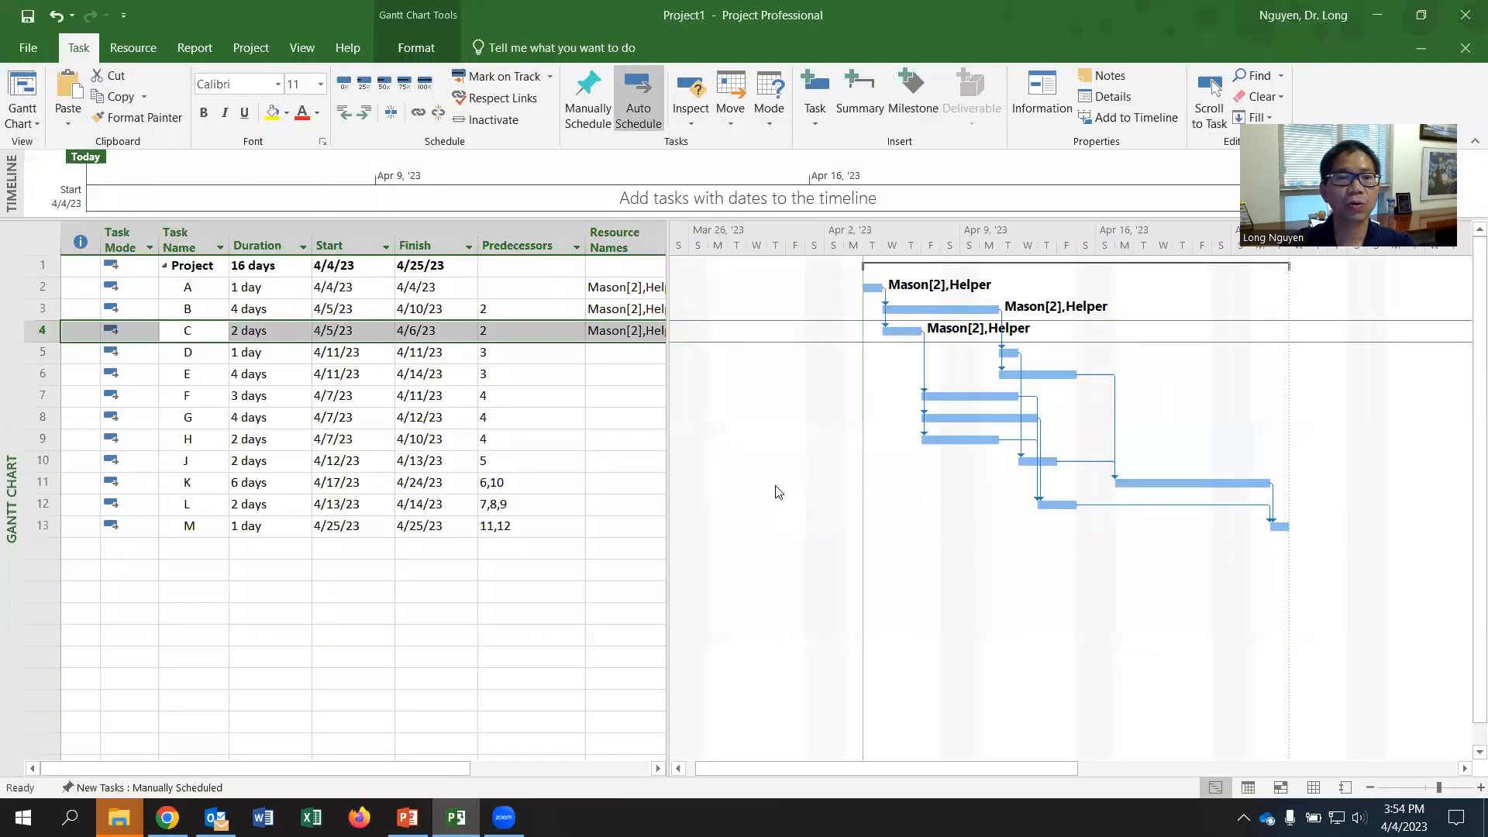
right_click(202, 350)
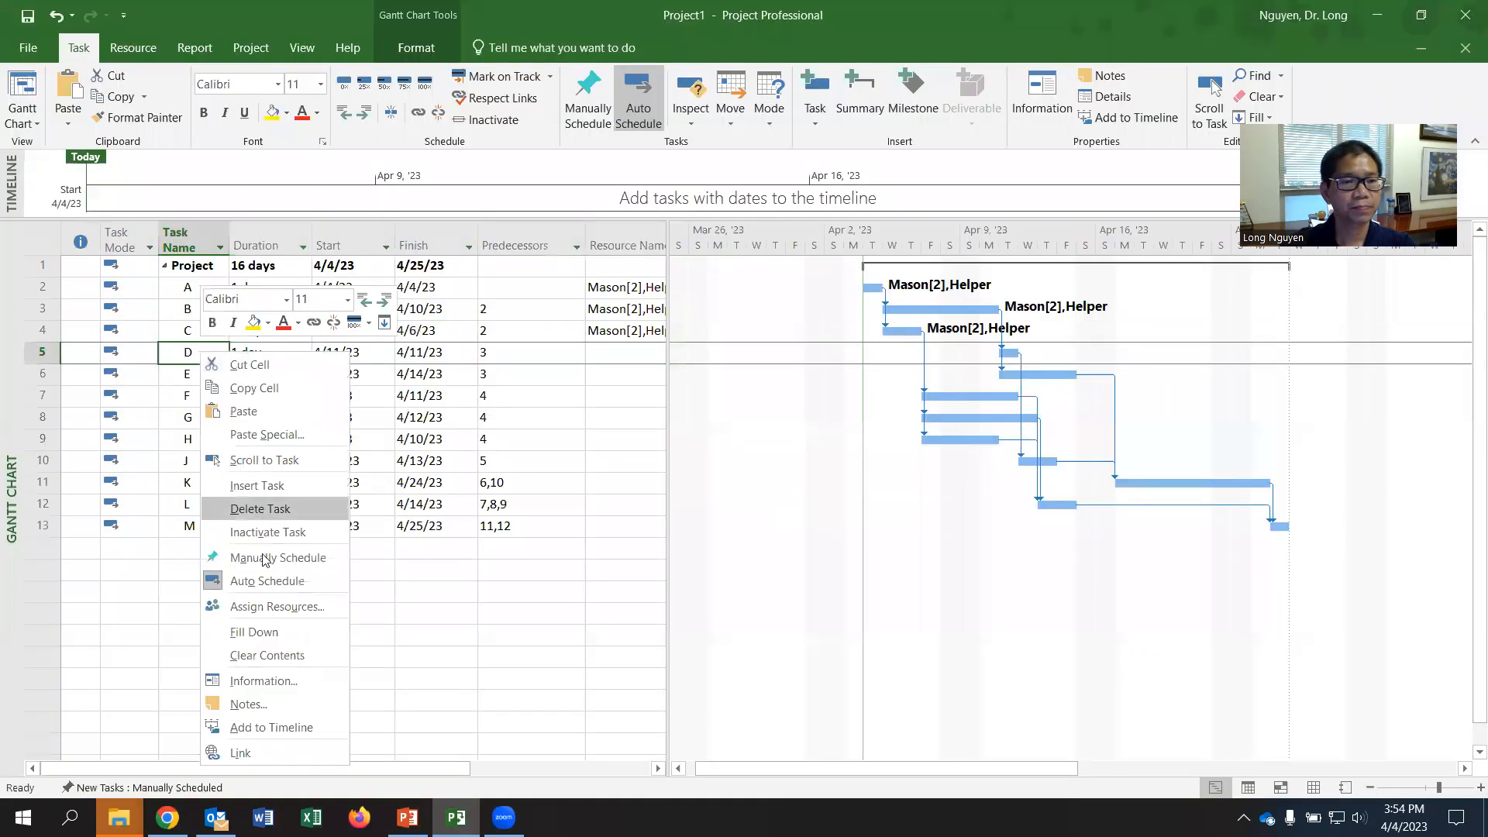
left_click(281, 681)
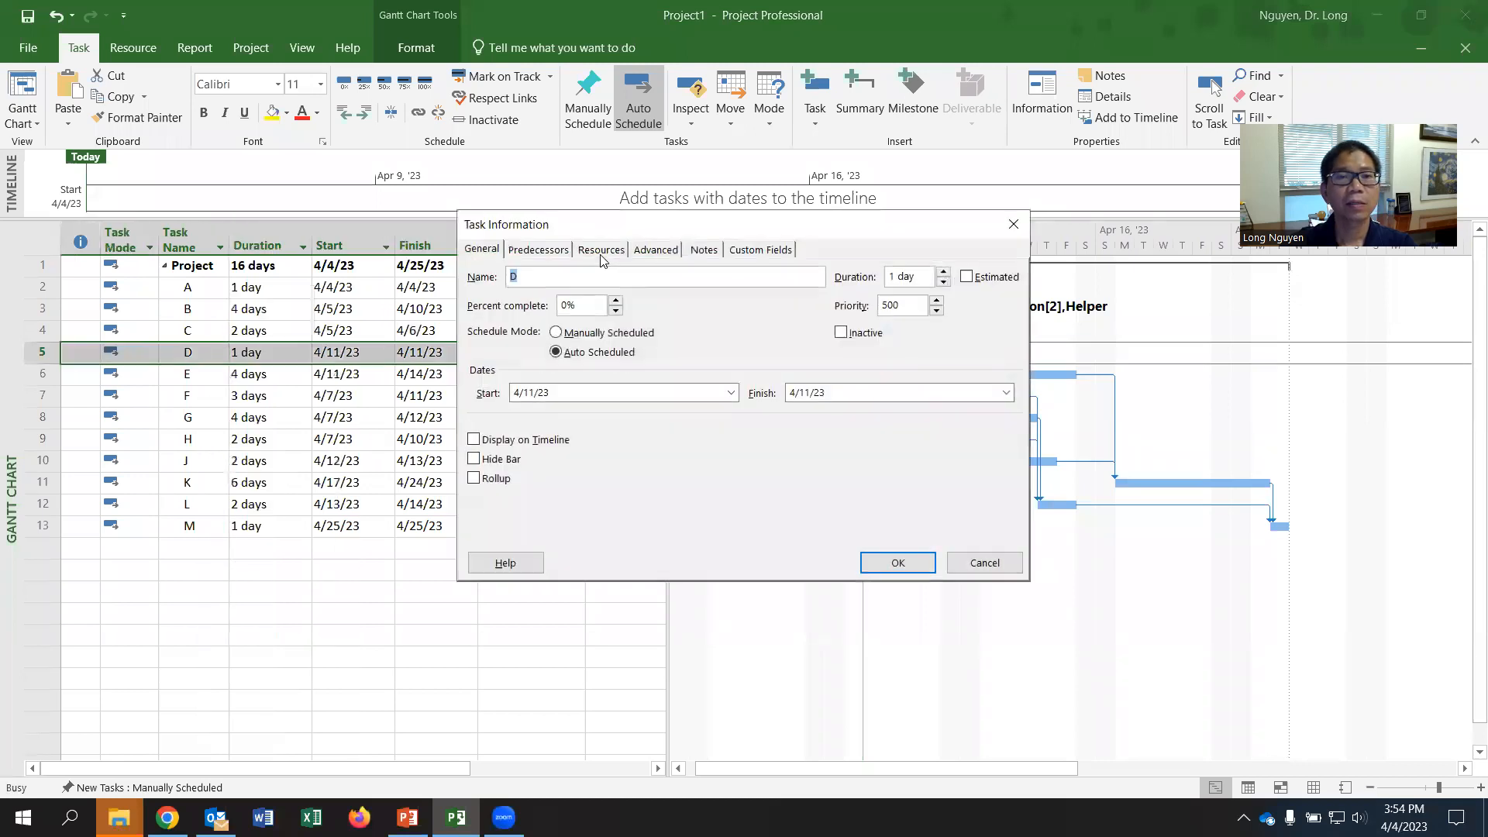
left_click(602, 249)
left_click(593, 332)
left_click(676, 333)
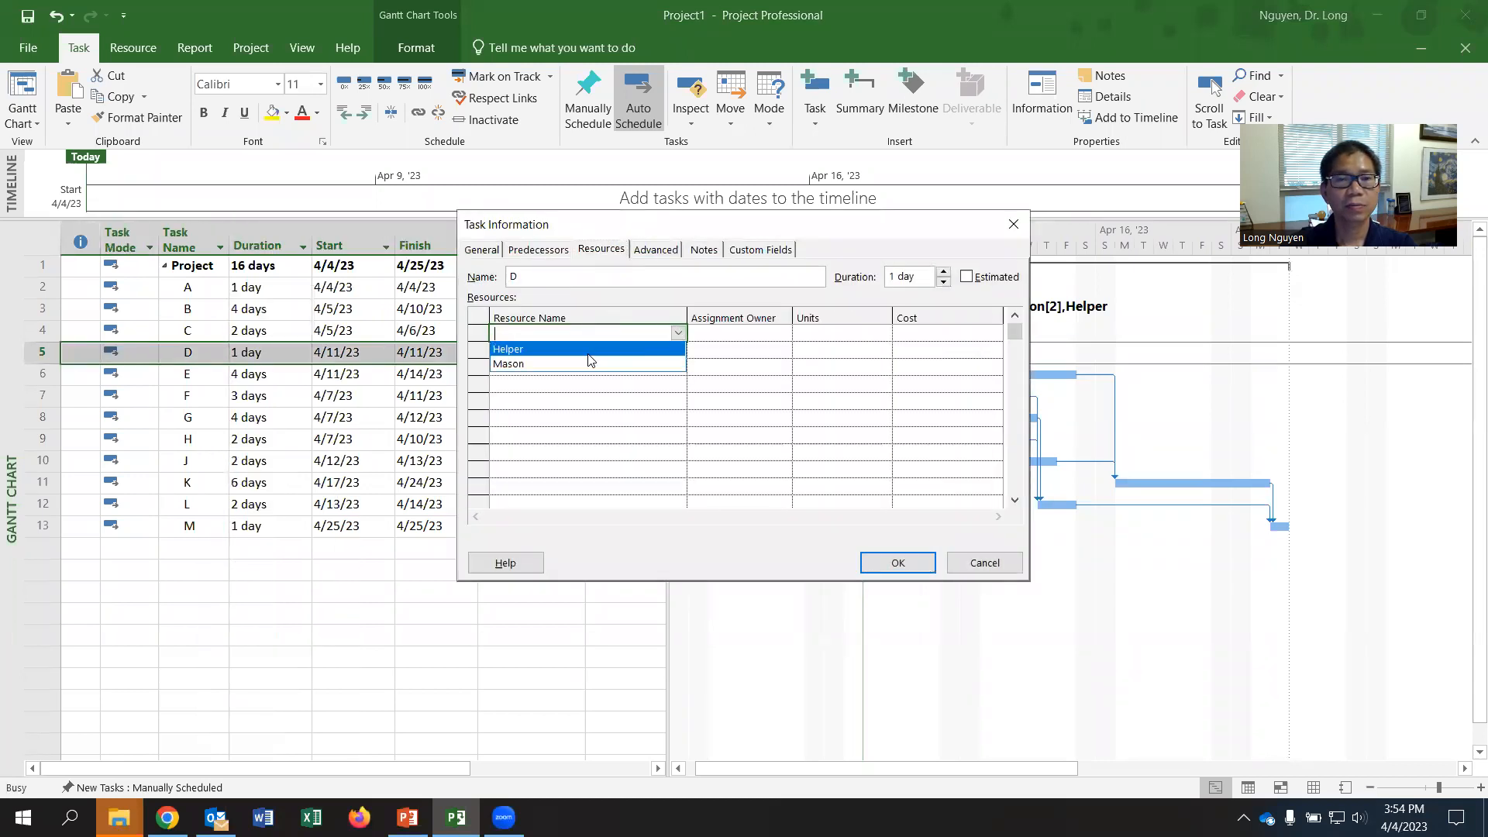
left_click(575, 353)
left_click(898, 563)
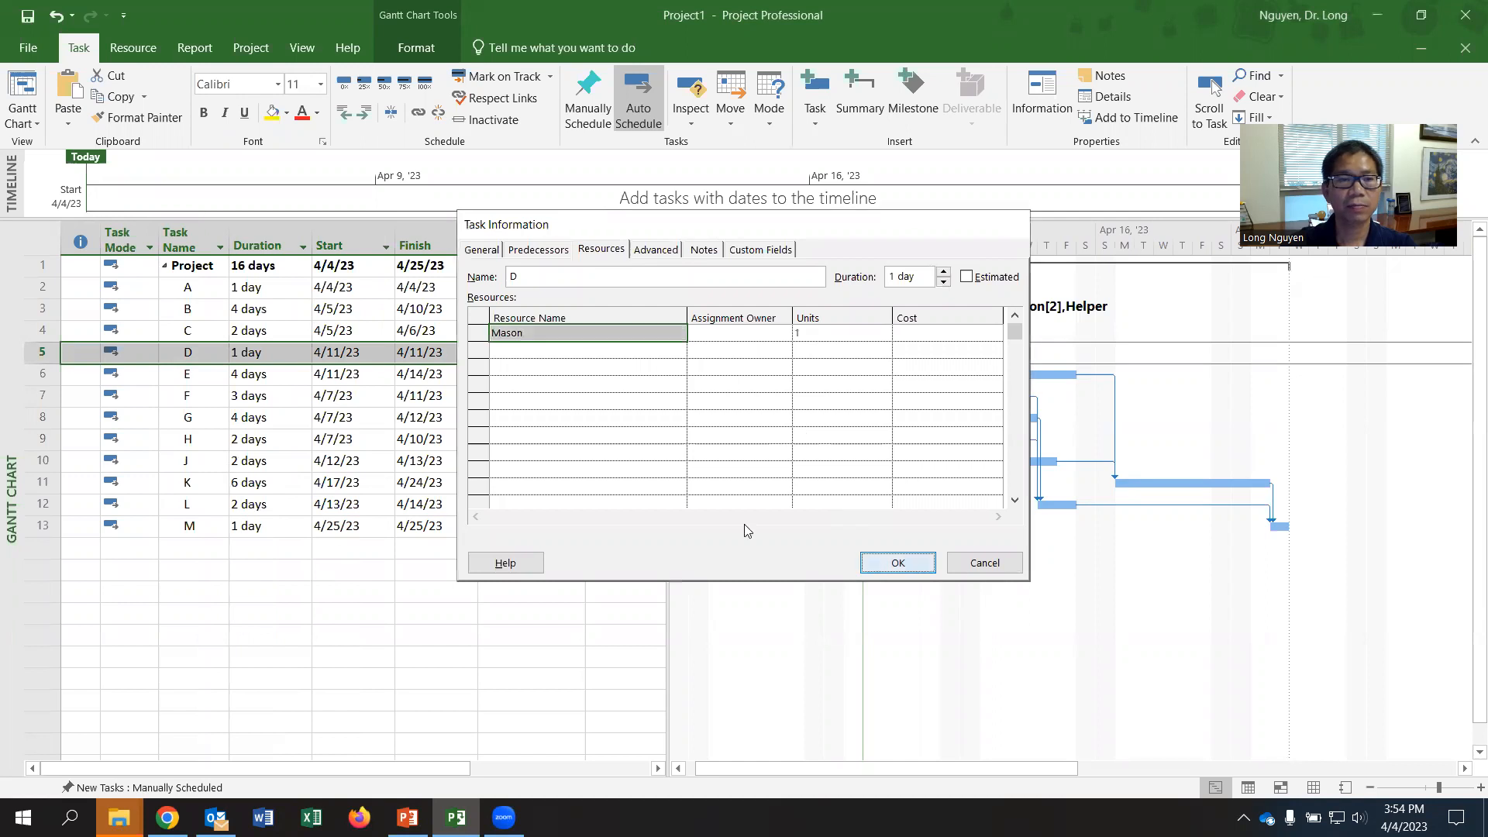
- Open the task information for task E, assign Mason with 3 units and apply the assignment
left_click(203, 378)
right_click(202, 379)
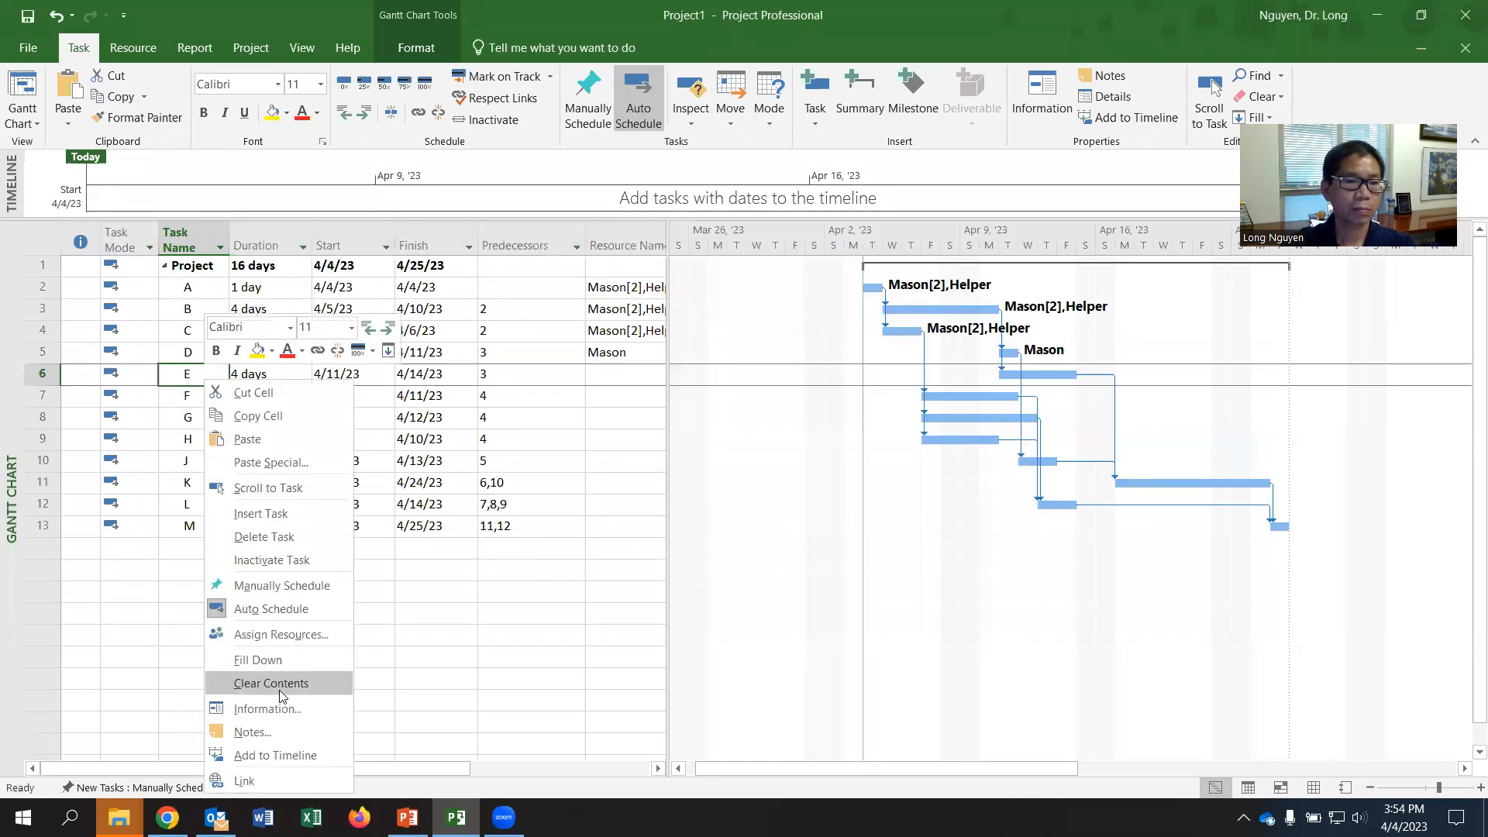
left_click(279, 702)
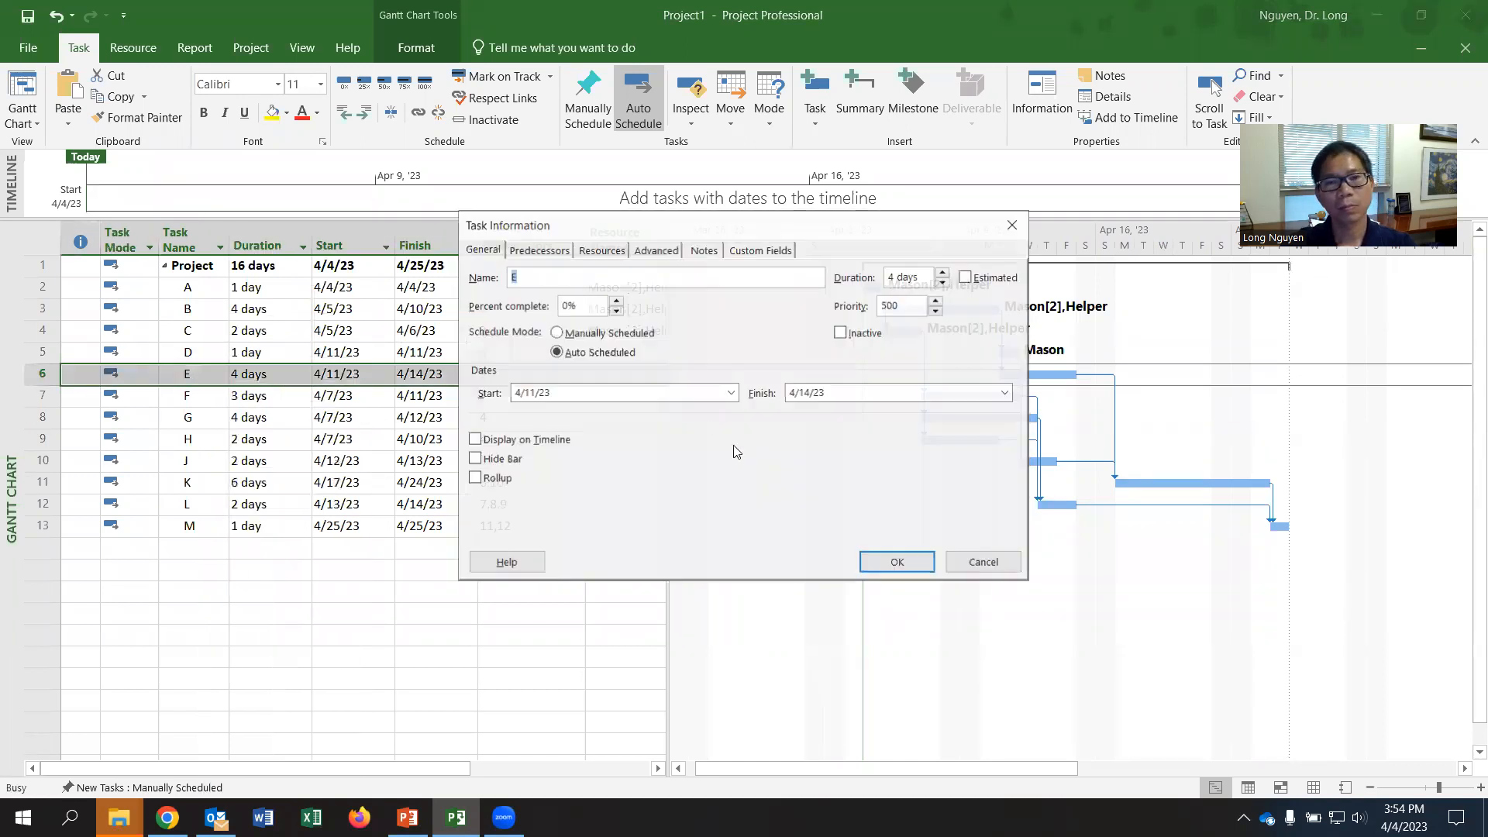
left_click(602, 249)
left_click(634, 338)
left_click(677, 333)
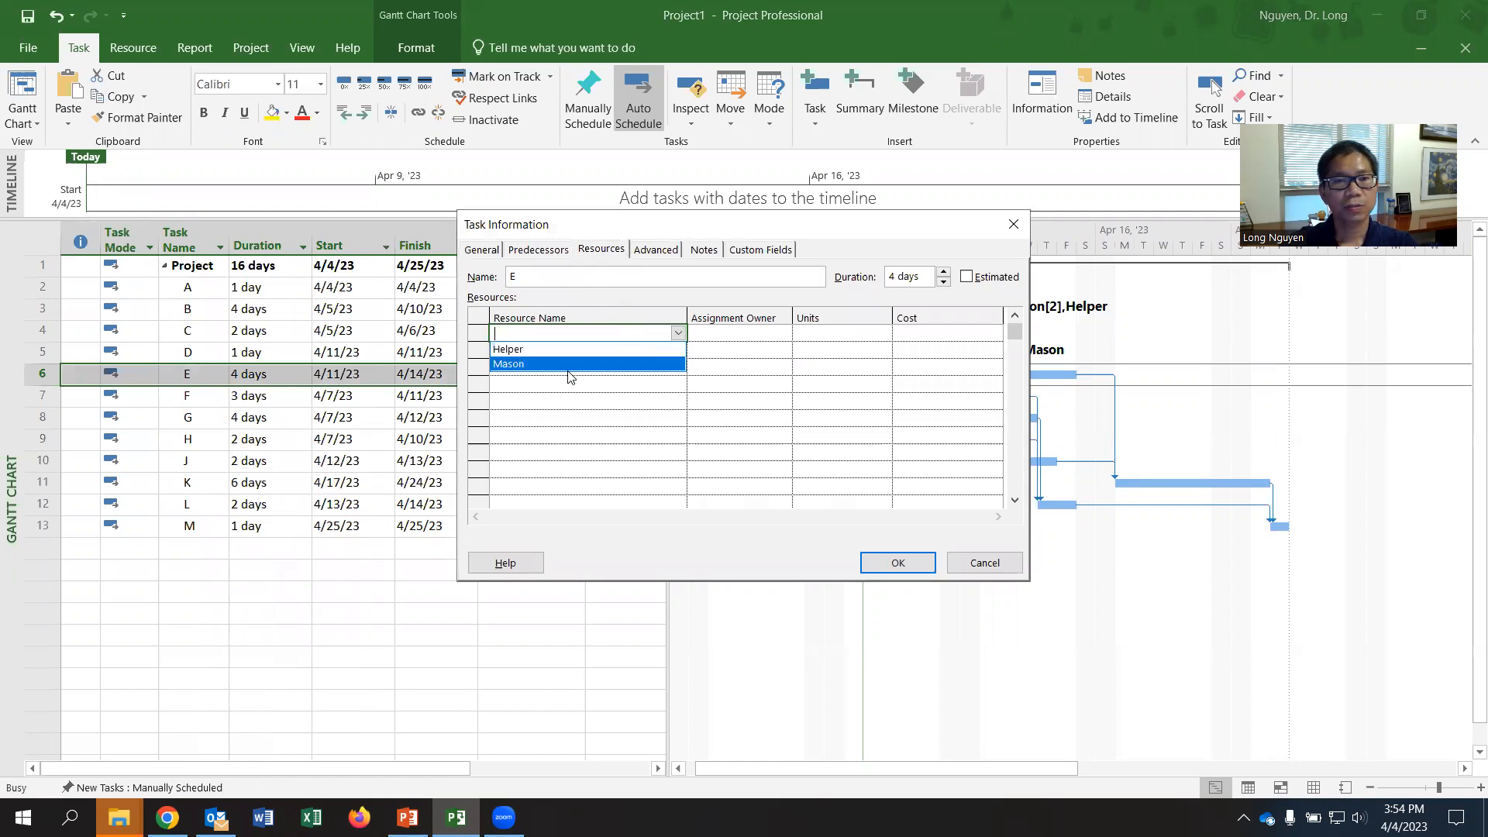
left_click(565, 367)
left_click(836, 335)
key("BackSpace")
type("2")
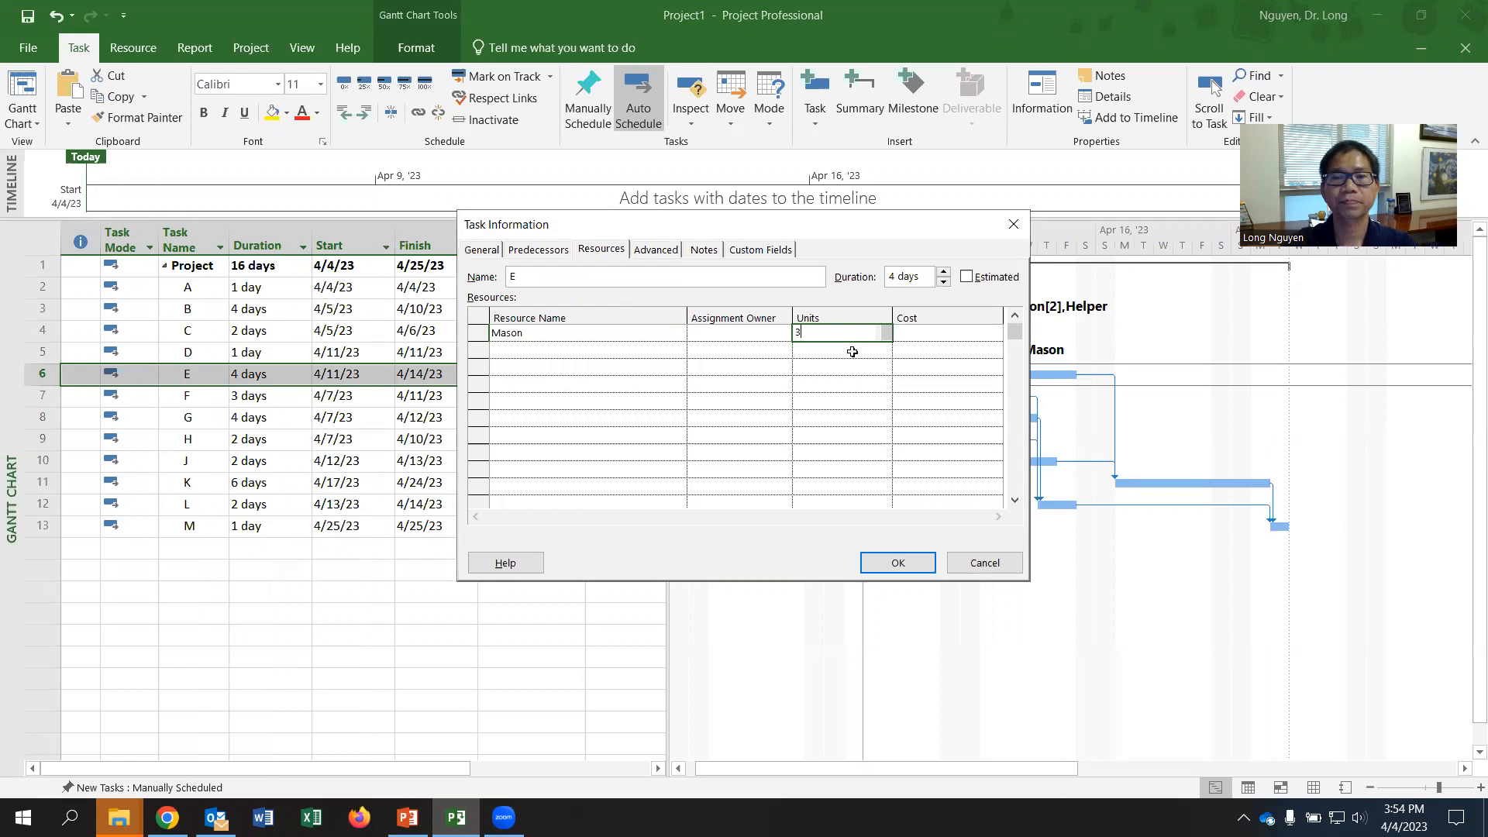
left_click(898, 563)
- Open the task information for task F, assign Mason with 3 units and apply the assignment
left_click(202, 401)
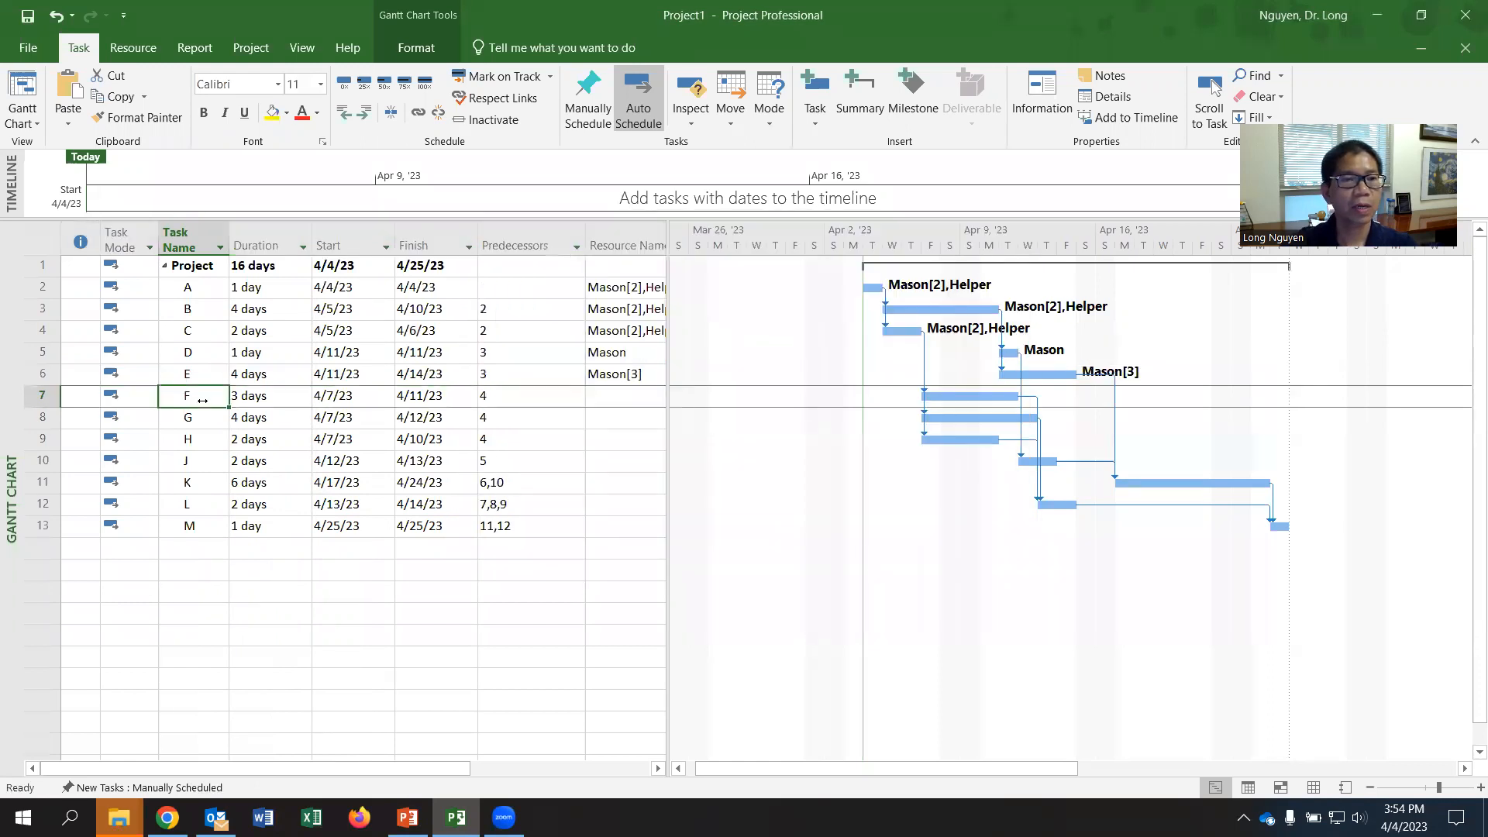
right_click(202, 400)
left_click(256, 710)
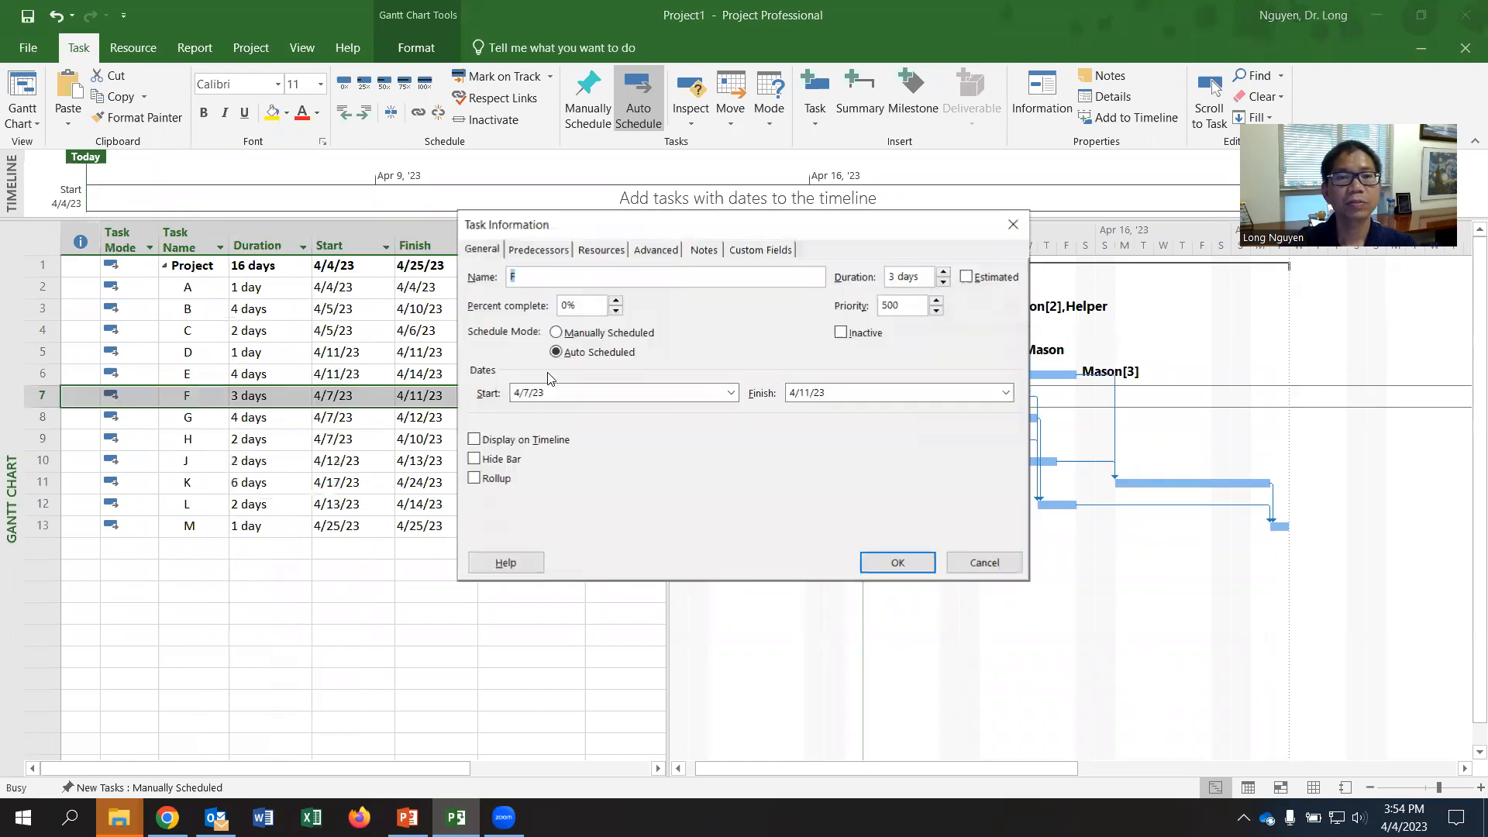
left_click(598, 251)
left_click(664, 330)
left_click(678, 332)
left_click(535, 371)
left_click(814, 335)
left_click(884, 331)
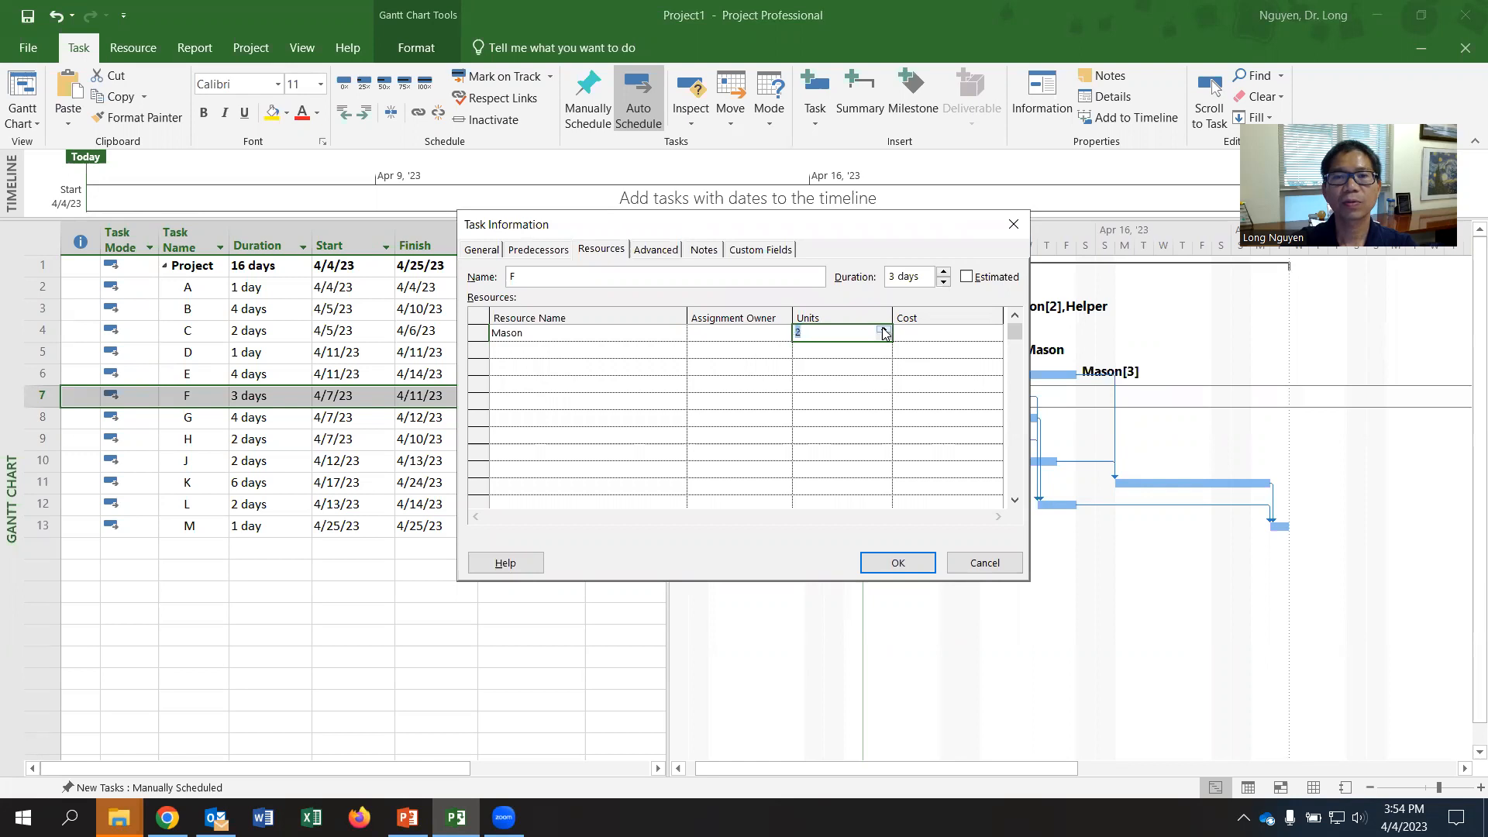
left_click(886, 563)
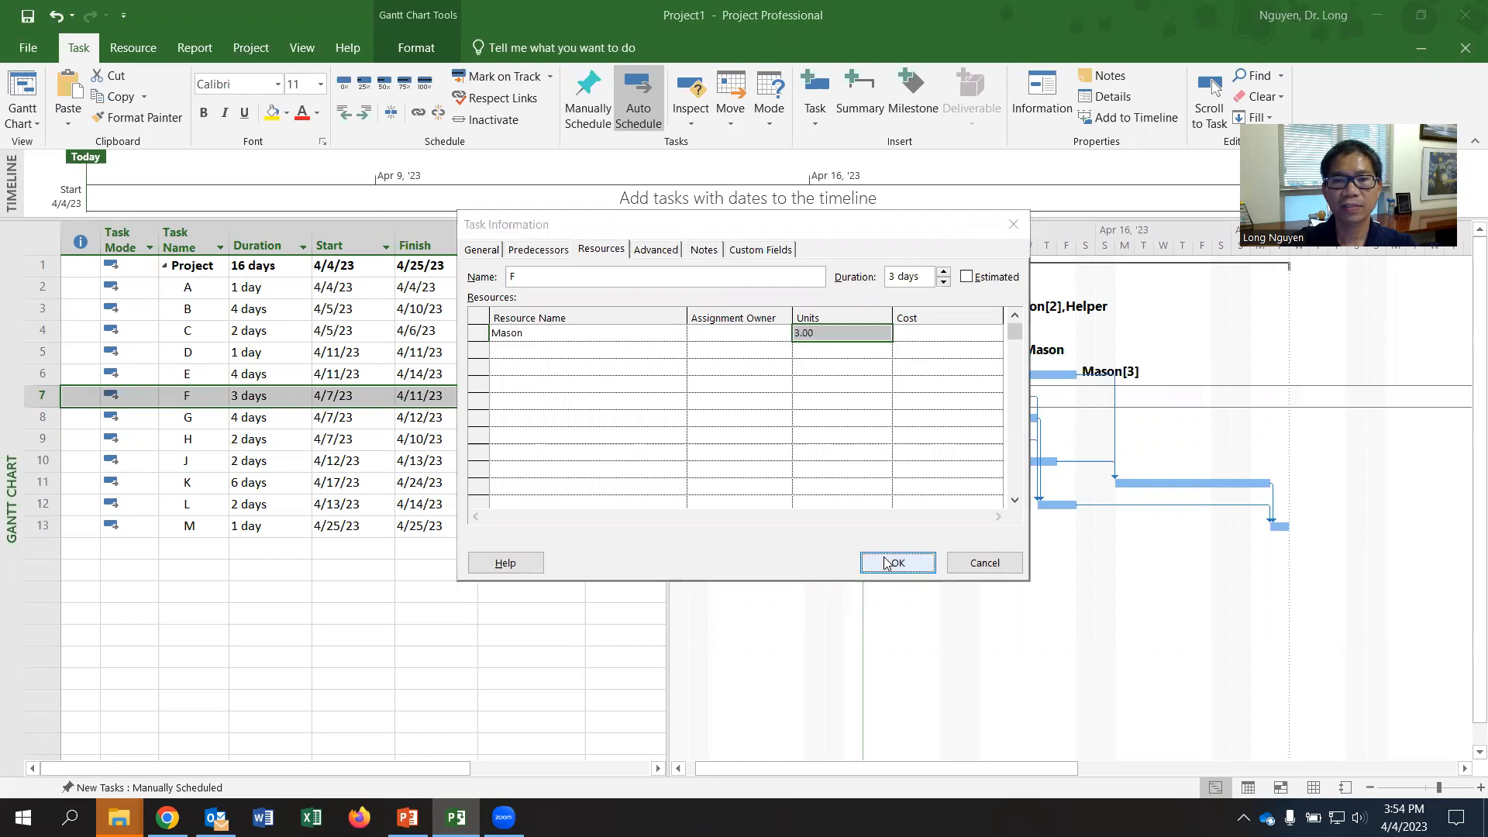
- Check the worksheet PDF for the next activities' resource requirements and assign Mason to task G with 1 unit
key("alt+Tab")
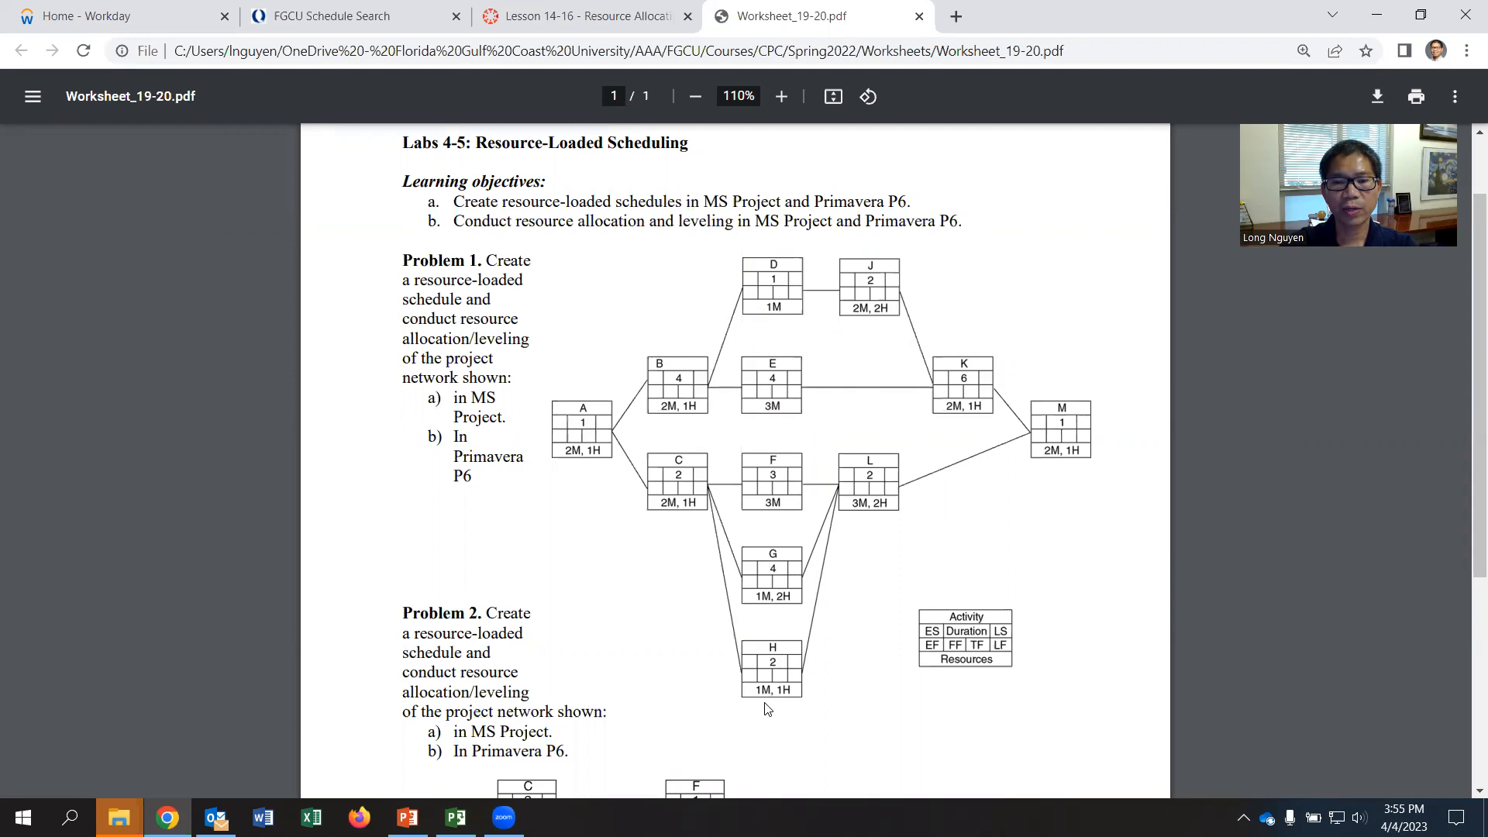
key("alt+Tab")
right_click(192, 418)
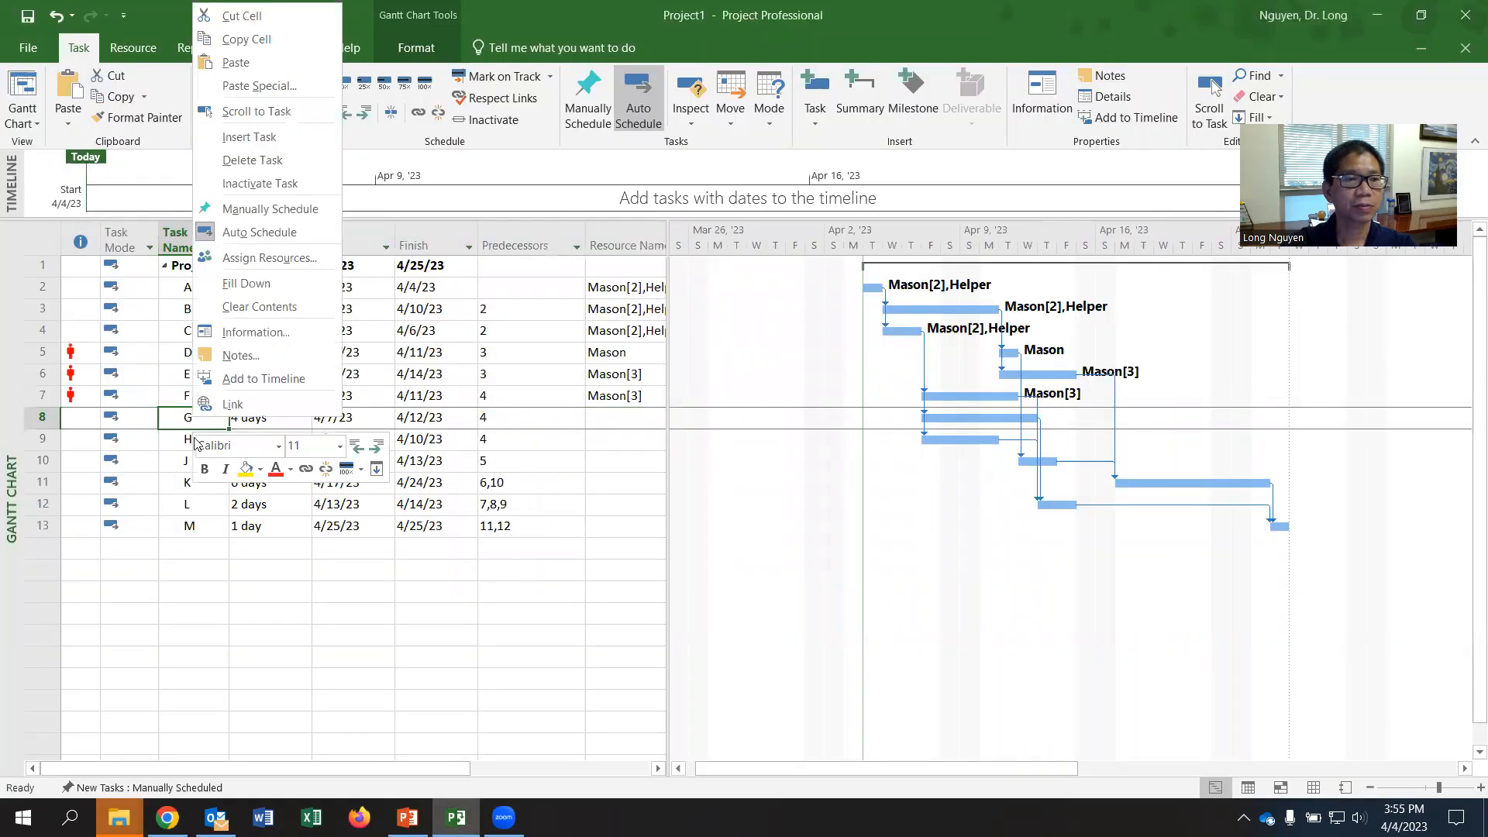
left_click(281, 333)
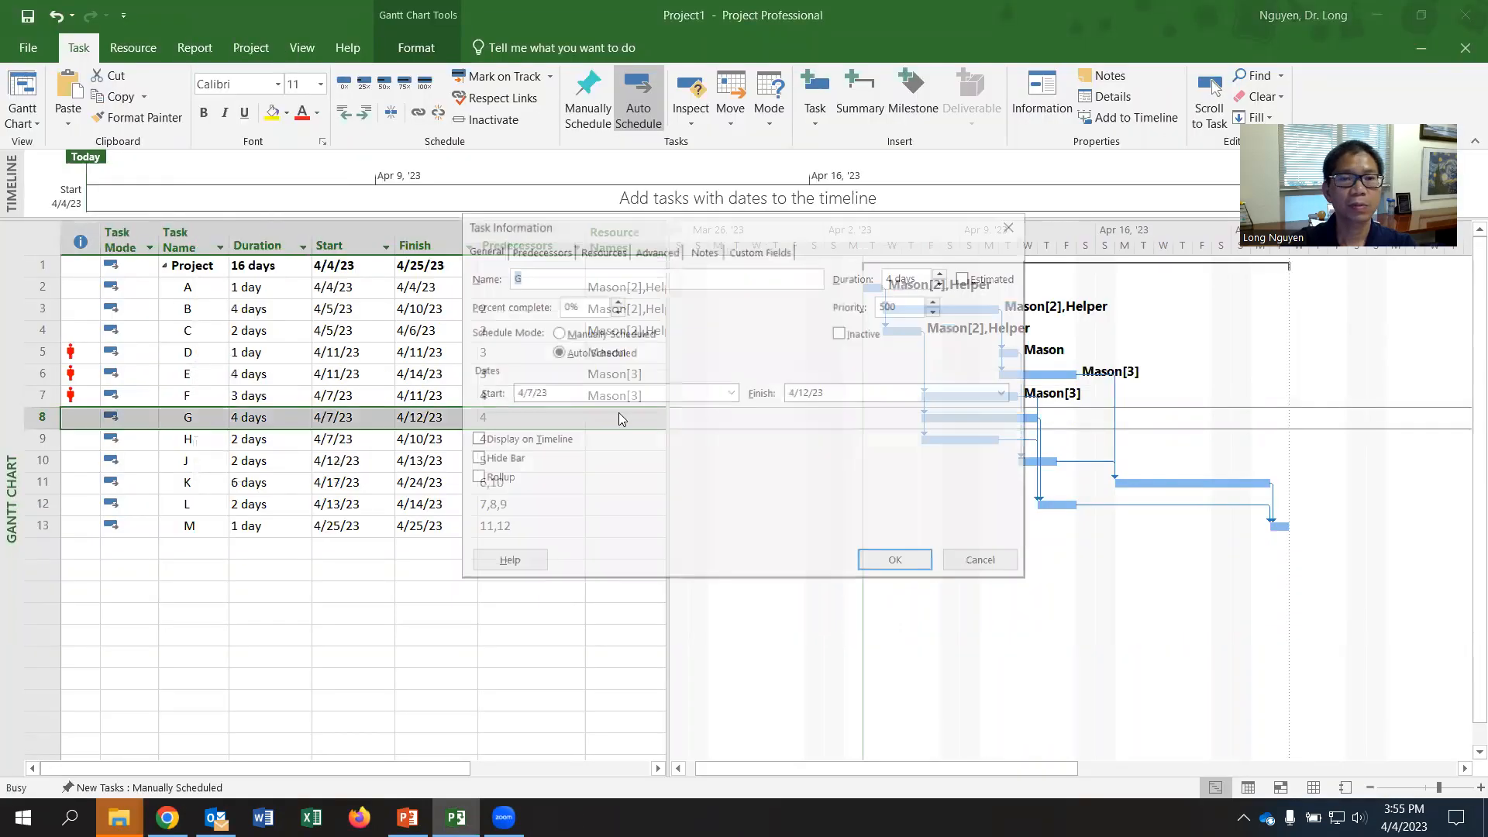
left_click(602, 250)
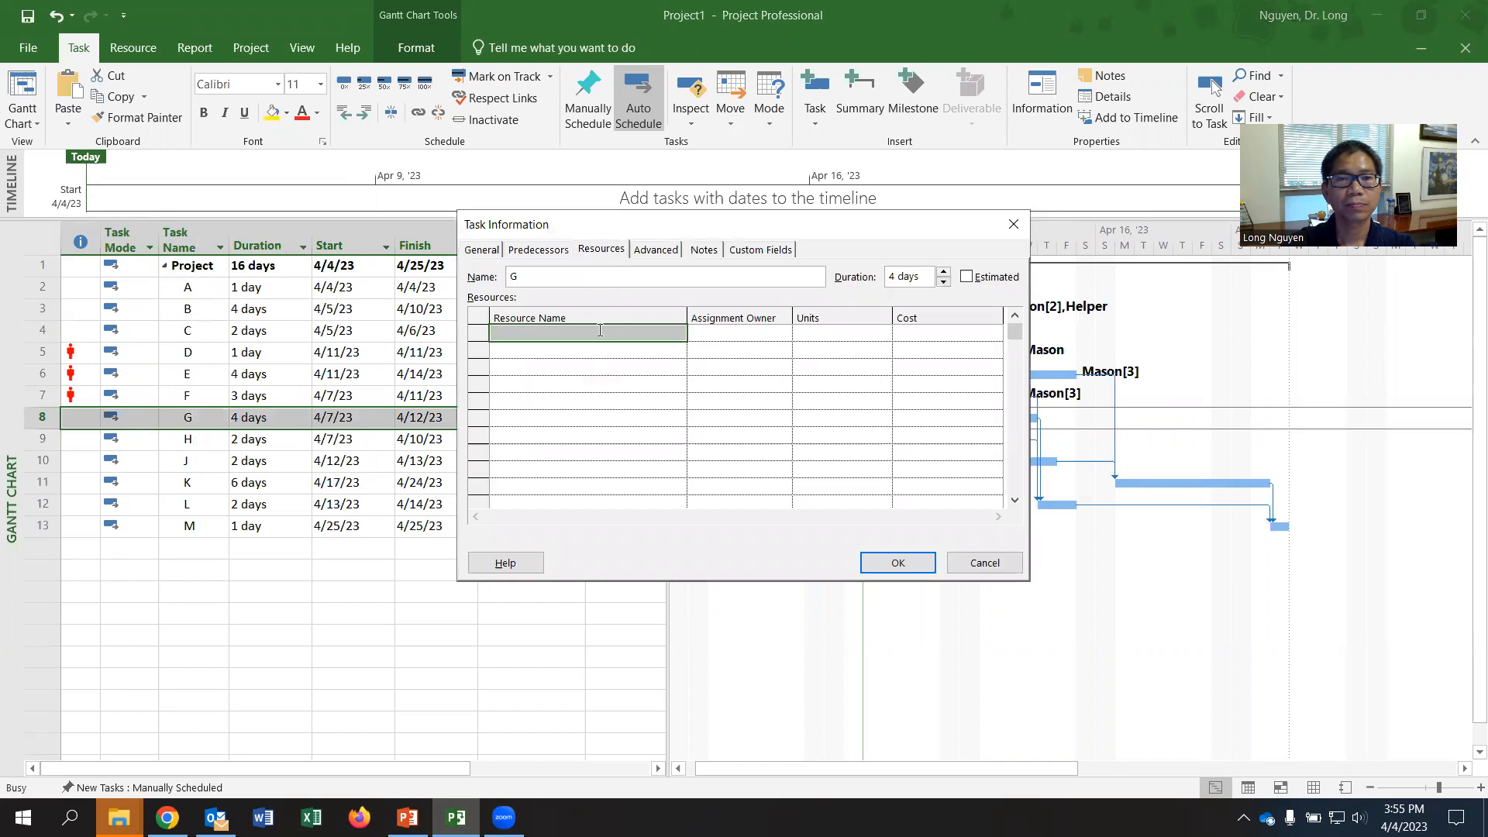
left_click(602, 332)
left_click(678, 332)
left_click(547, 349)
left_click(833, 332)
left_click(624, 329)
left_click(679, 333)
left_click(565, 365)
- Add Helper to task G with 2 units and apply the task's resource assignments
left_click(646, 349)
left_click(678, 350)
left_click(572, 384)
left_click(820, 348)
type("2")
left_click(901, 559)
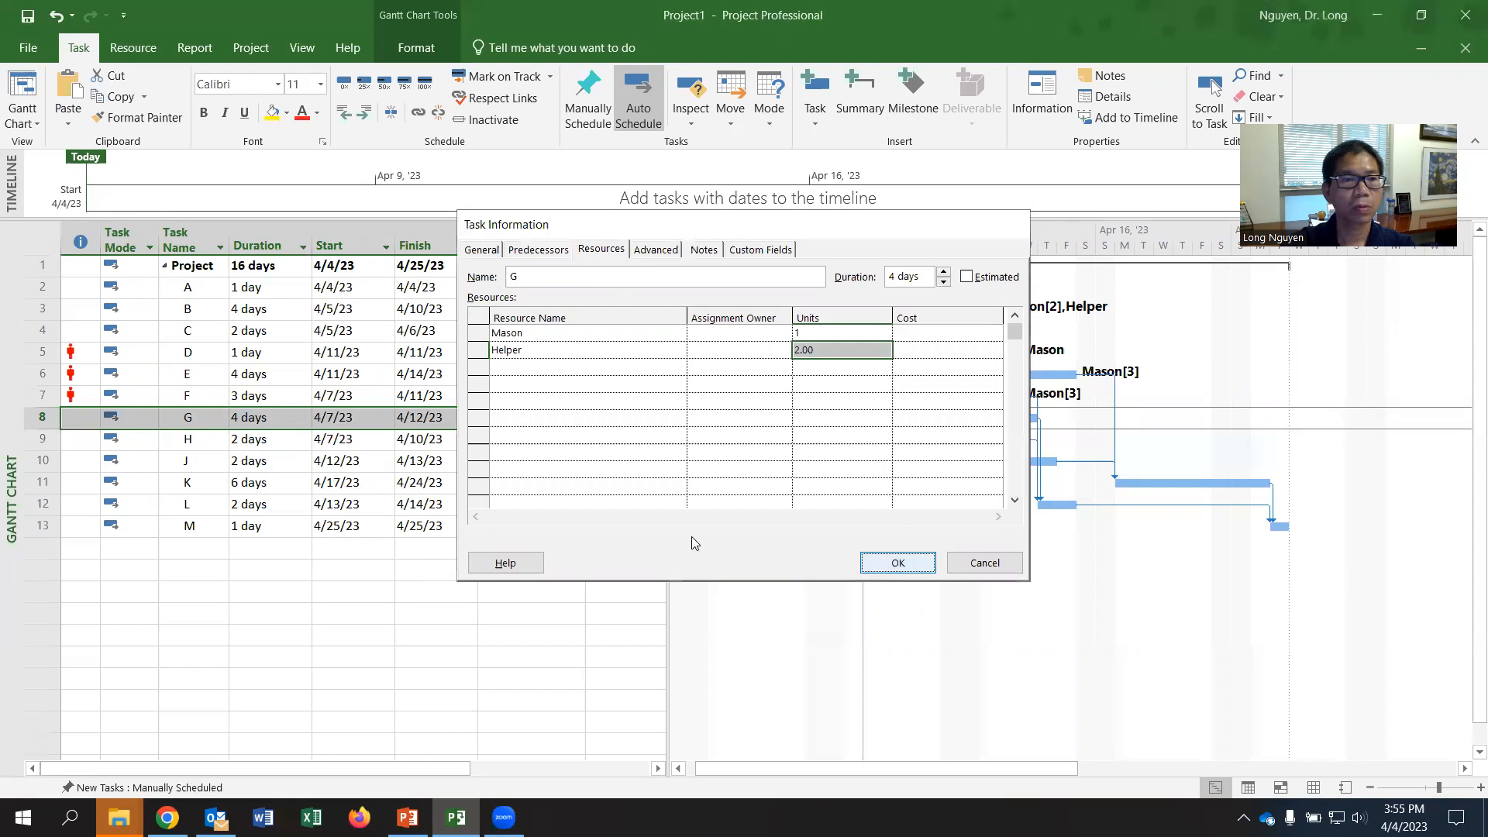
- Assign Mason and Helper to task H with 1 unit each and apply the assignments
left_click(188, 439)
right_click(190, 440)
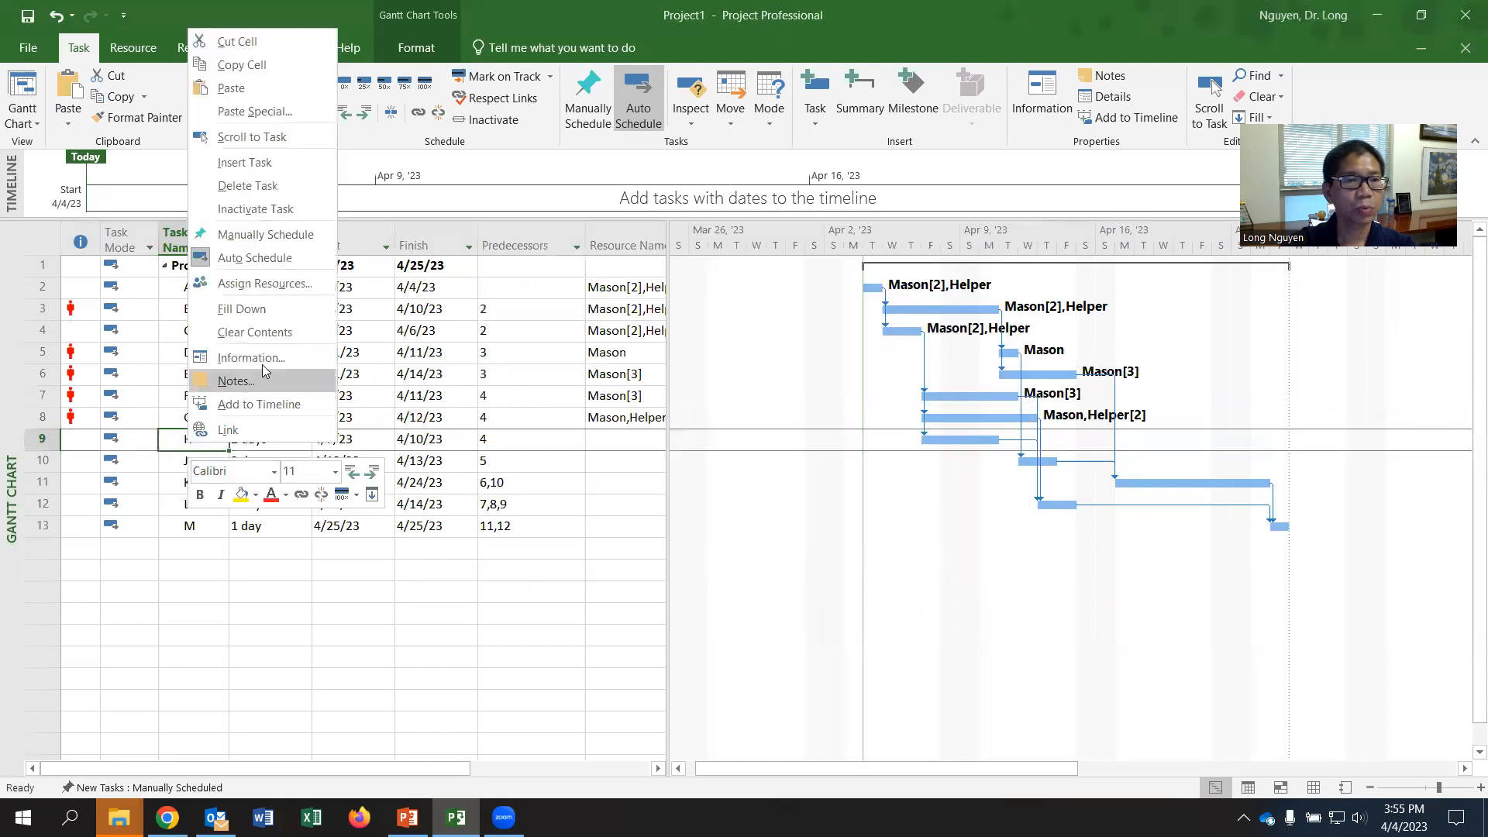
left_click(262, 359)
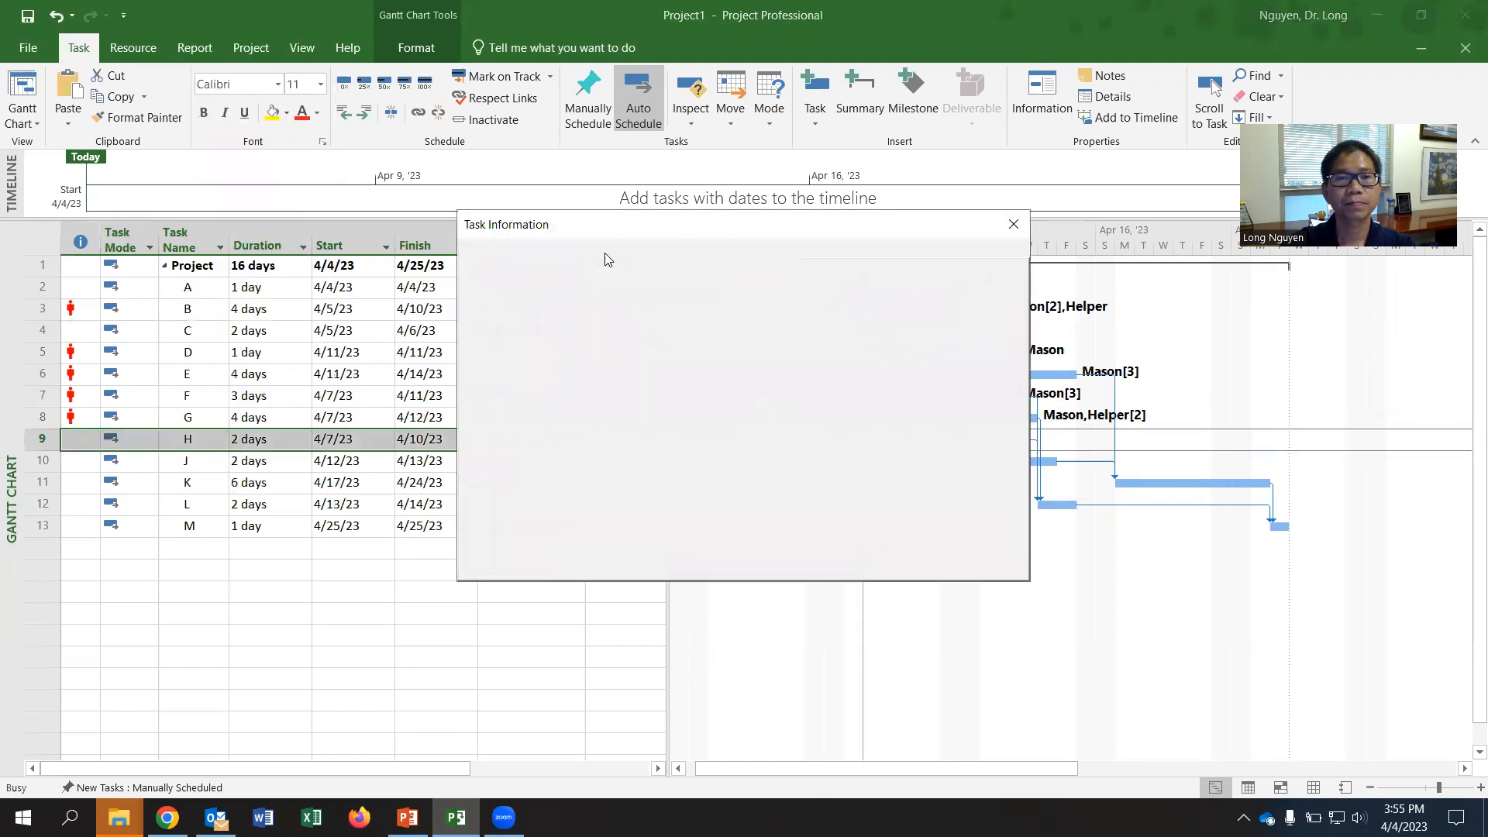
left_click(630, 333)
left_click(612, 363)
left_click(592, 357)
left_click(677, 349)
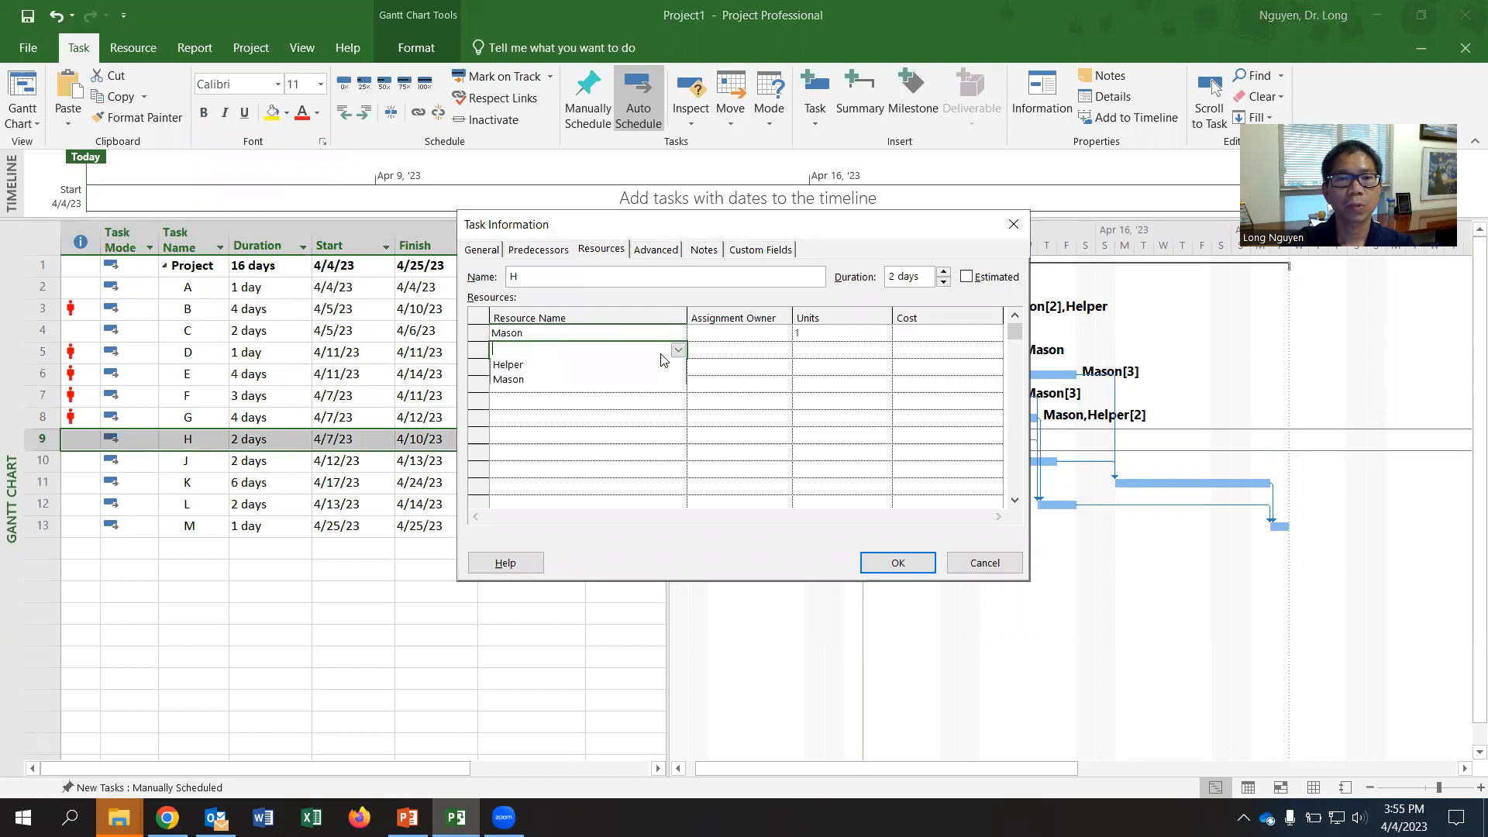
left_click(605, 372)
left_click(896, 559)
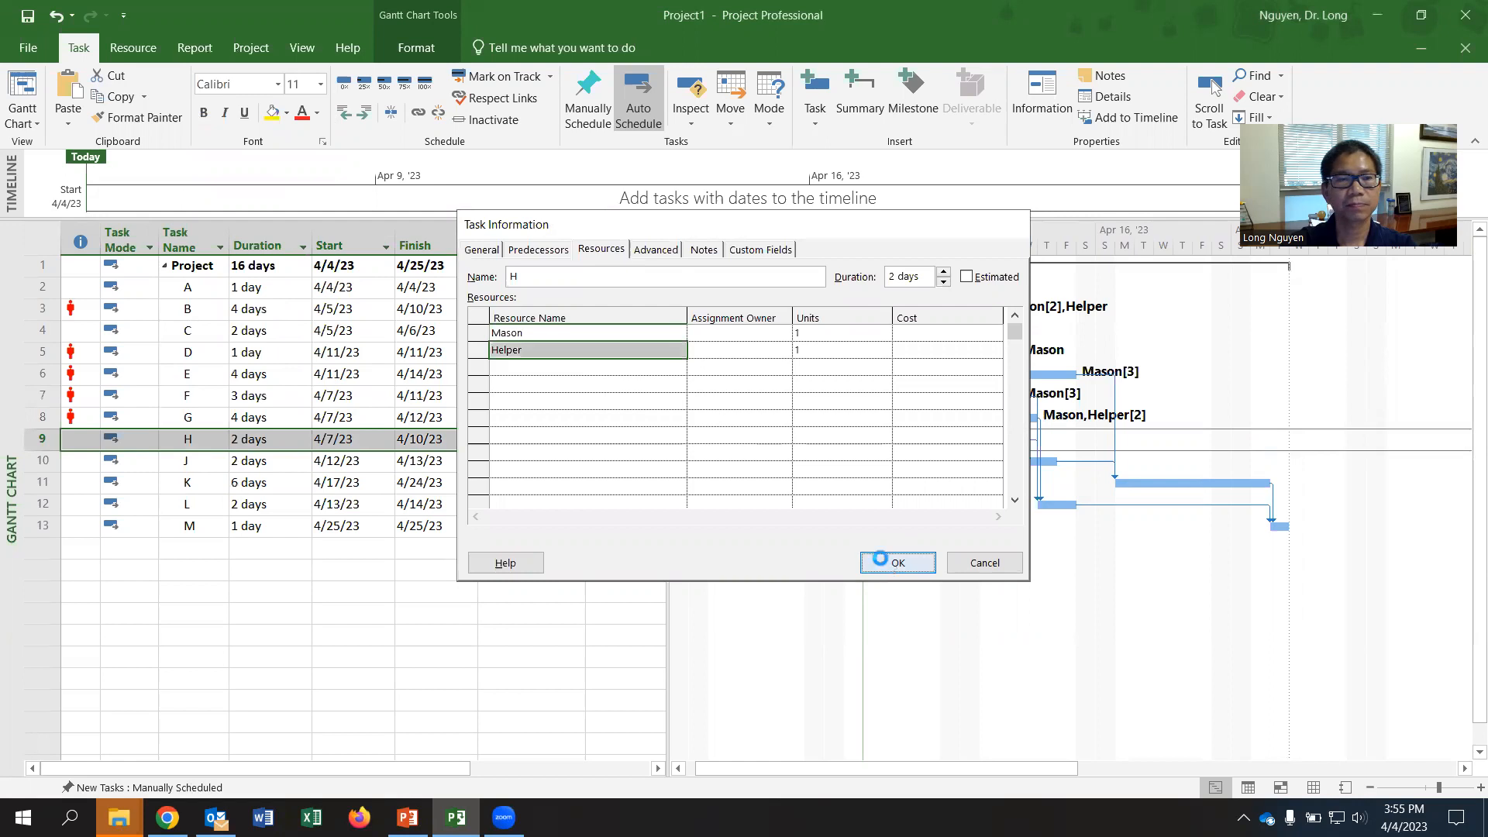
- Look up the remaining activities' requirements in the worksheet PDF and assign Mason to task J with 2 units
key("alt+Tab")
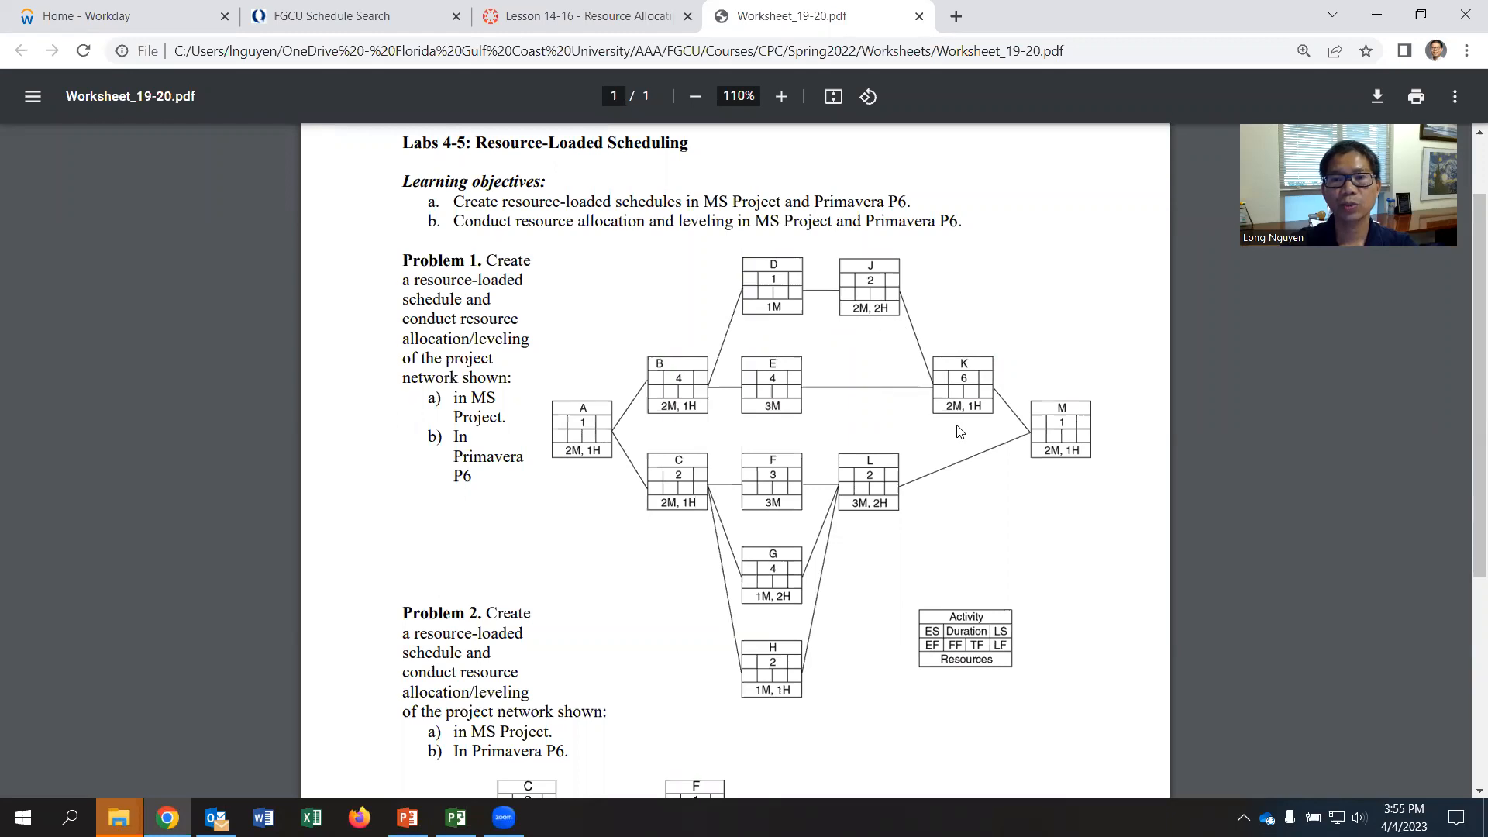
key("alt+Tab")
right_click(186, 464)
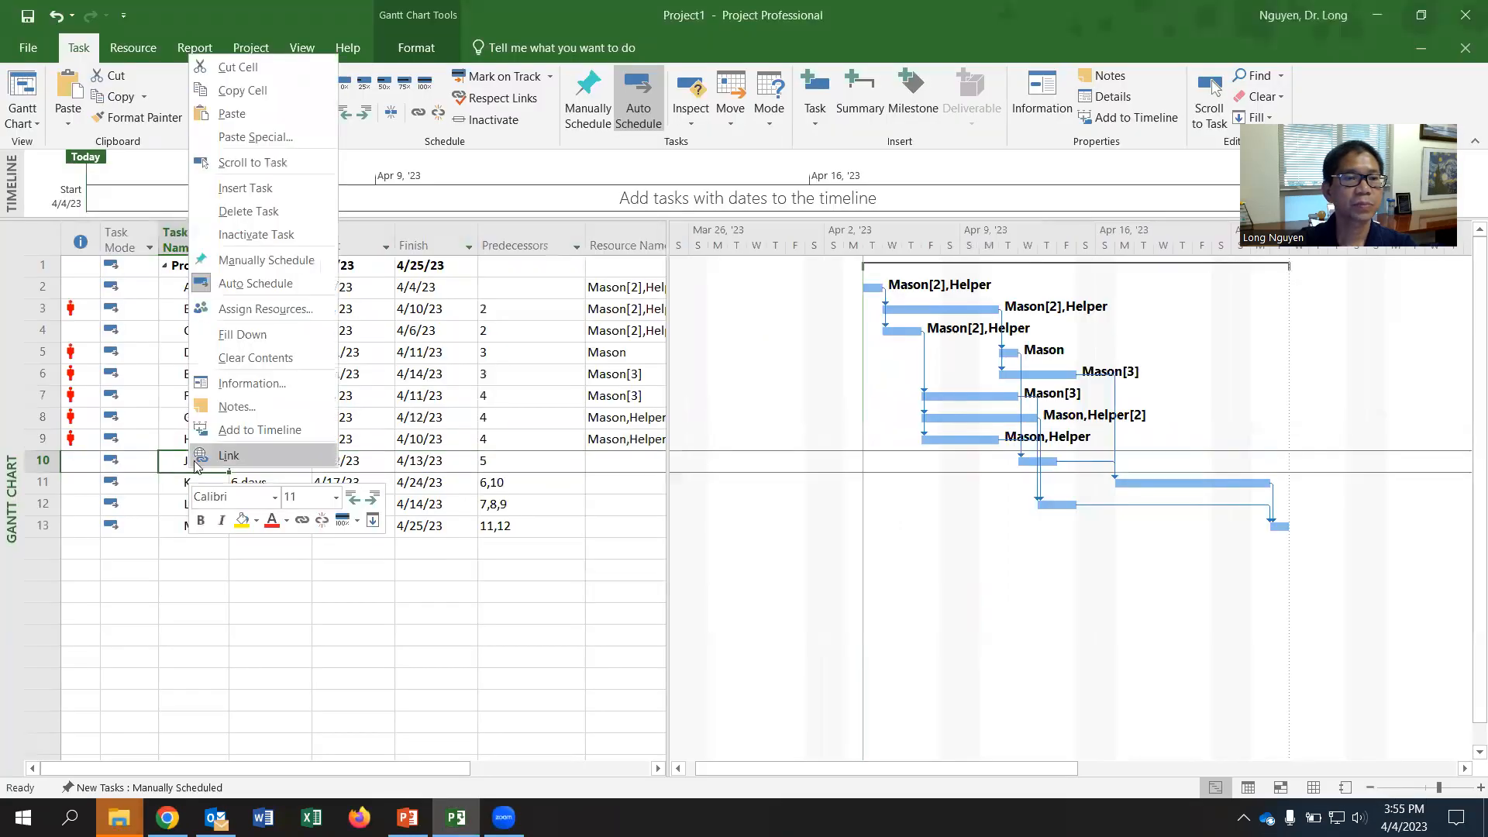
left_click(248, 382)
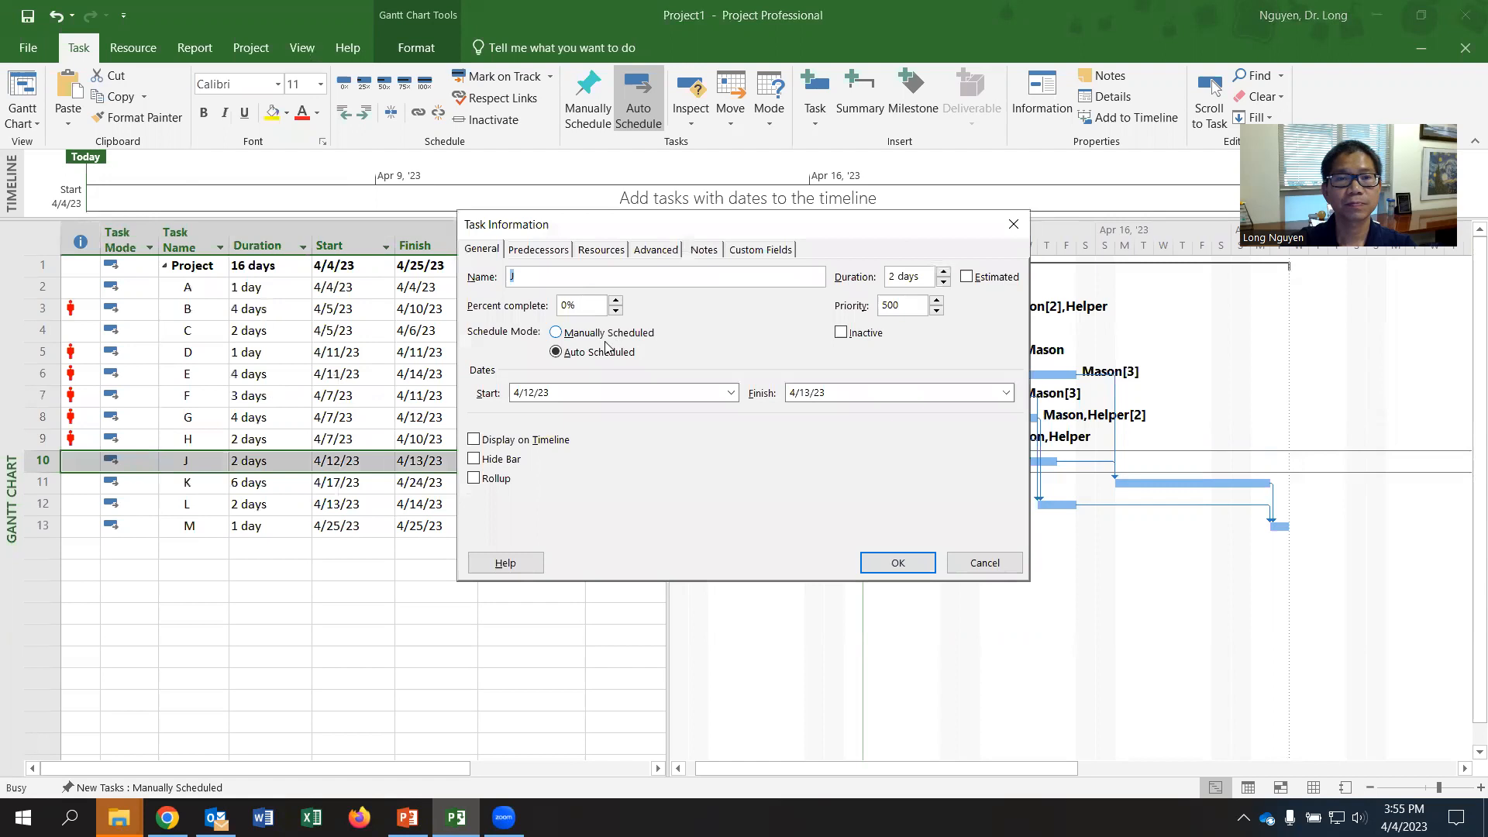
left_click(596, 251)
left_click(682, 335)
left_click(588, 365)
left_click(835, 336)
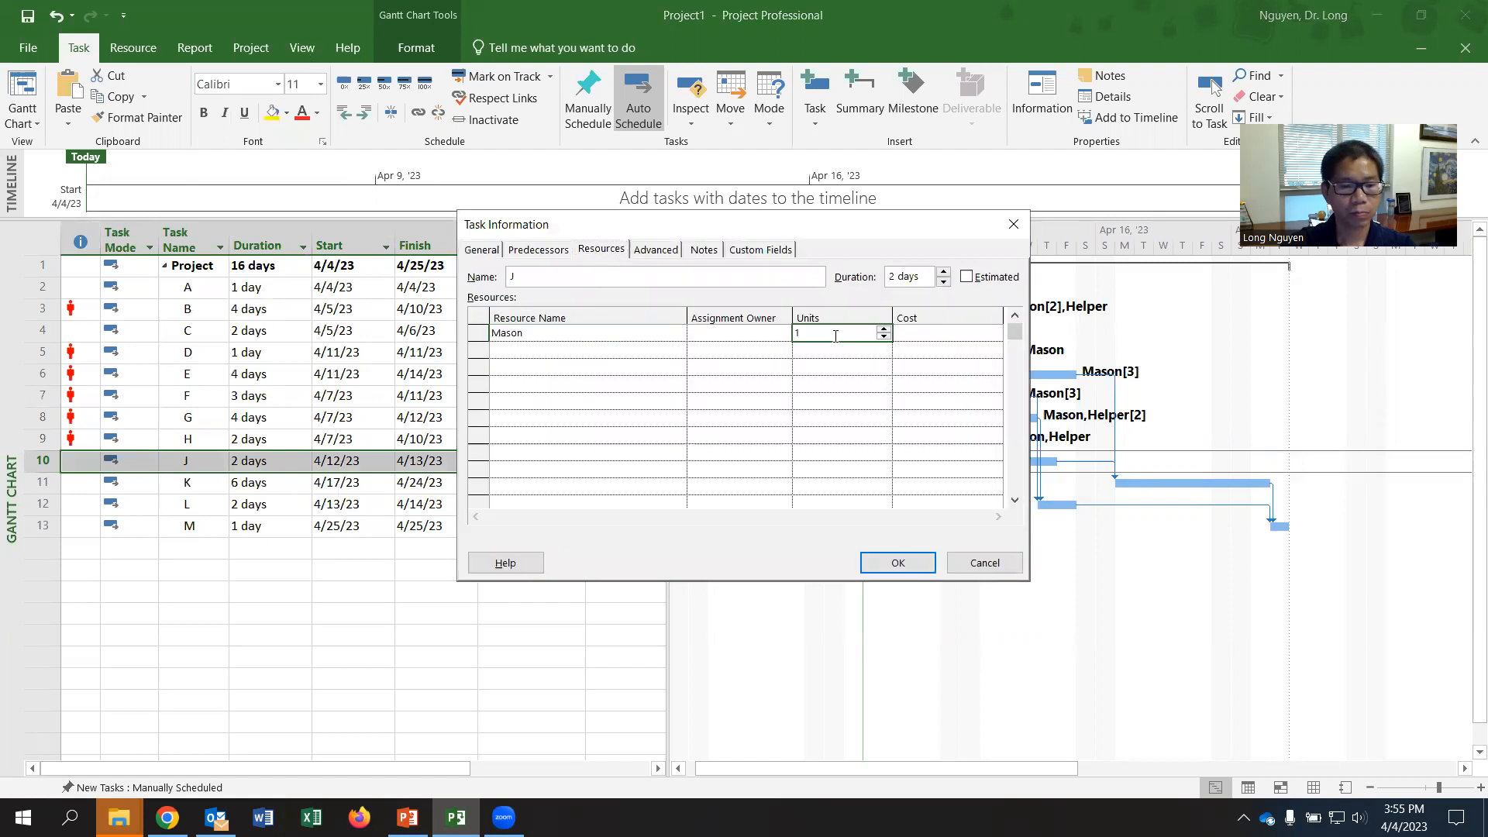
type("2")
- Add Helper to task J with 2 units and apply the task's resource assignments
left_click(576, 346)
left_click(679, 351)
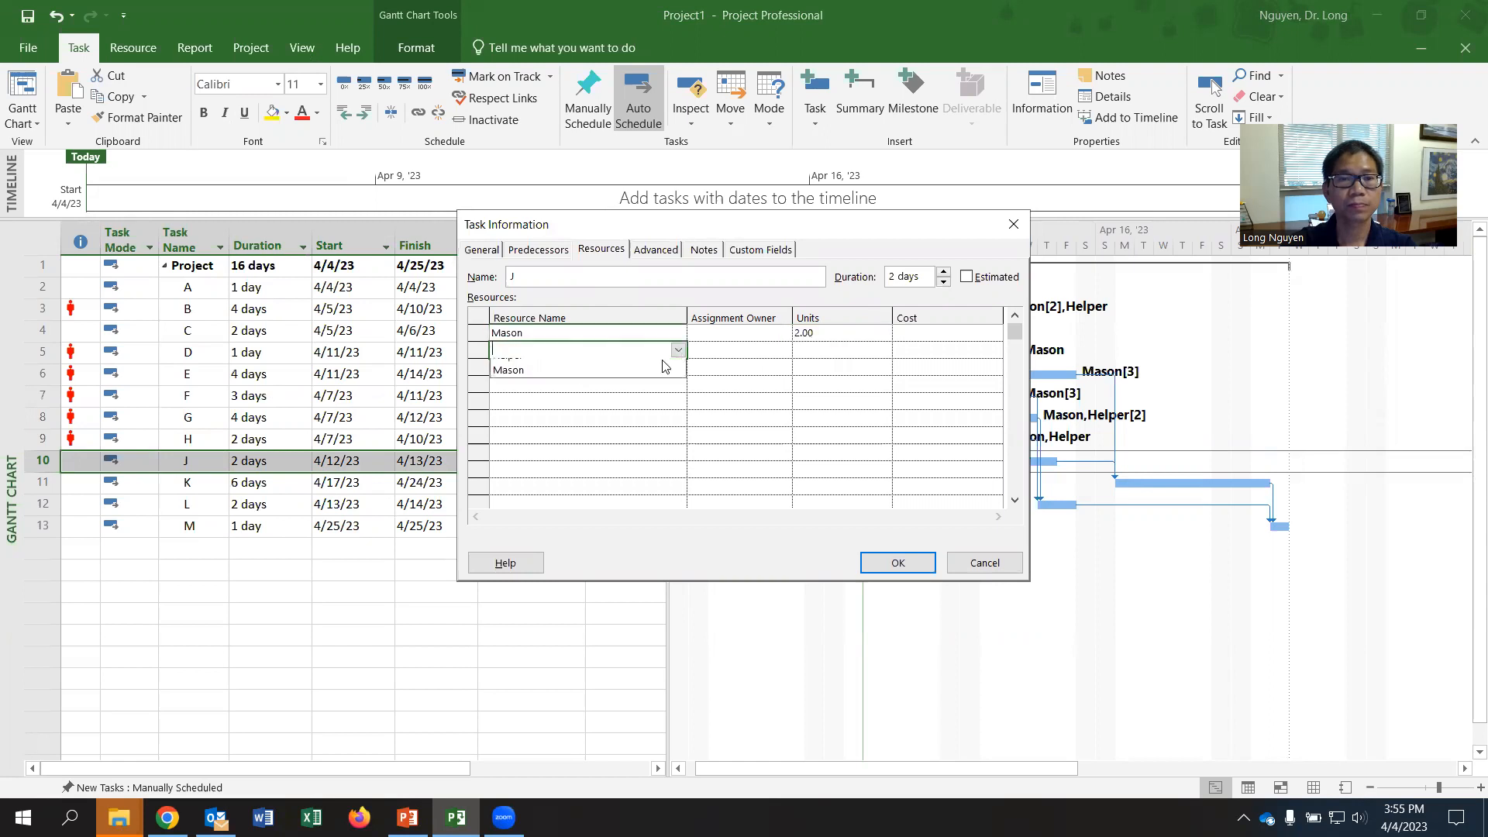
left_click(619, 371)
left_click(843, 354)
type("2")
left_click(893, 567)
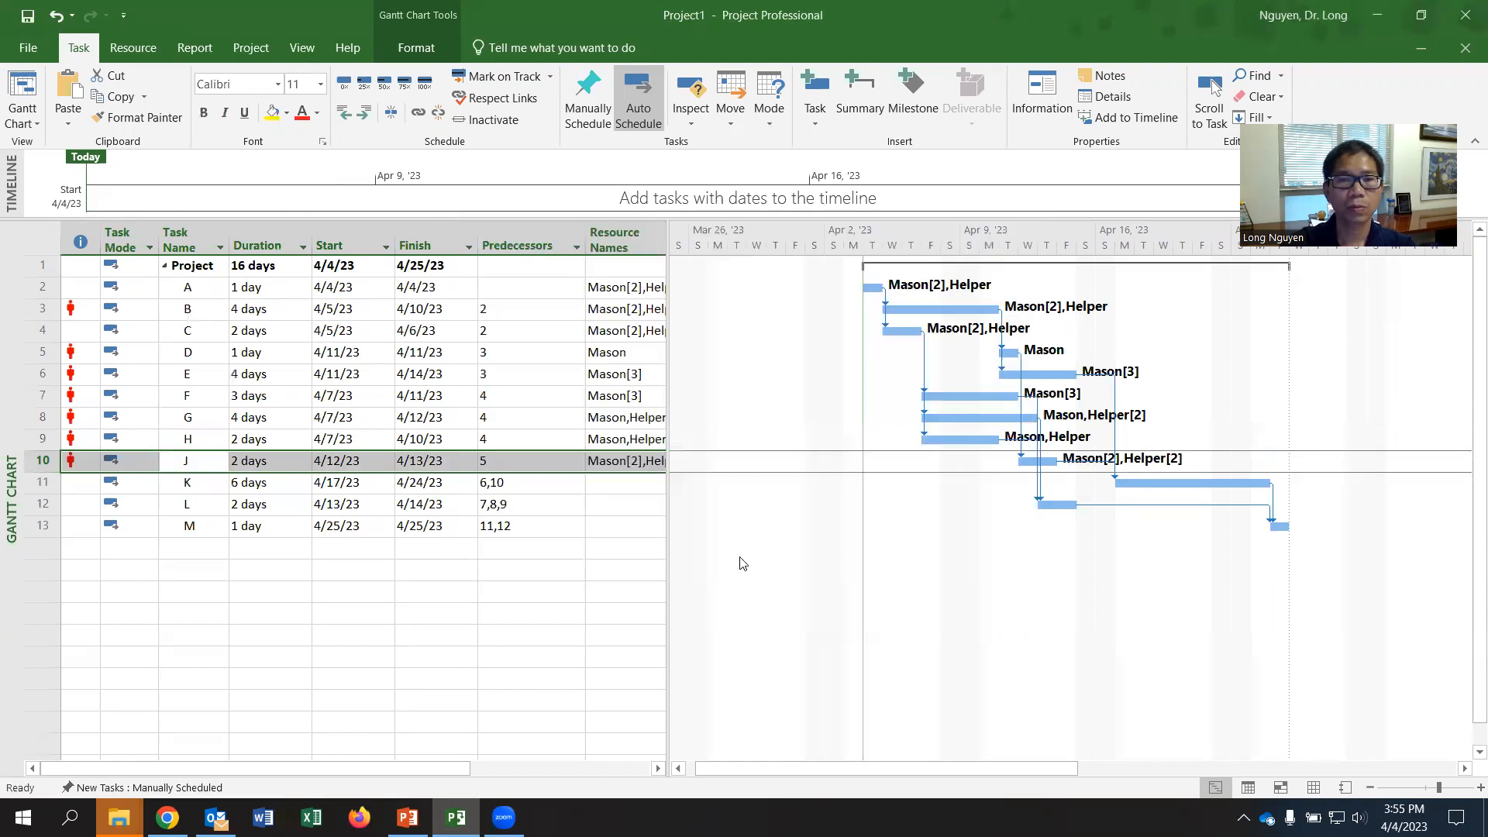
- Check task K's requirement in the worksheet PDF and assign Mason to task K with 2 units
left_click(264, 492)
left_click(194, 484)
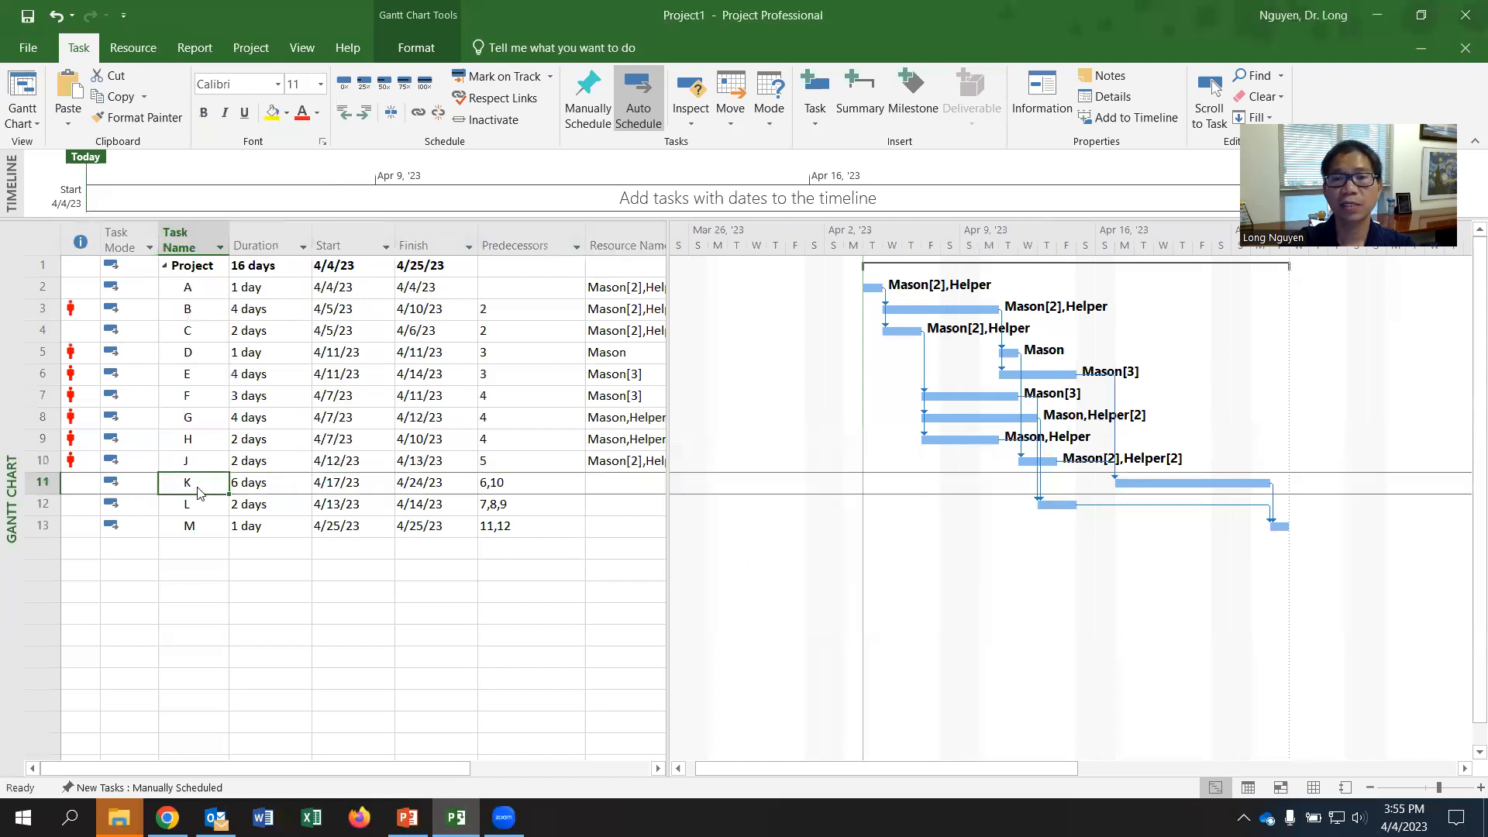
key("alt+Tab")
key("alt+Tab")
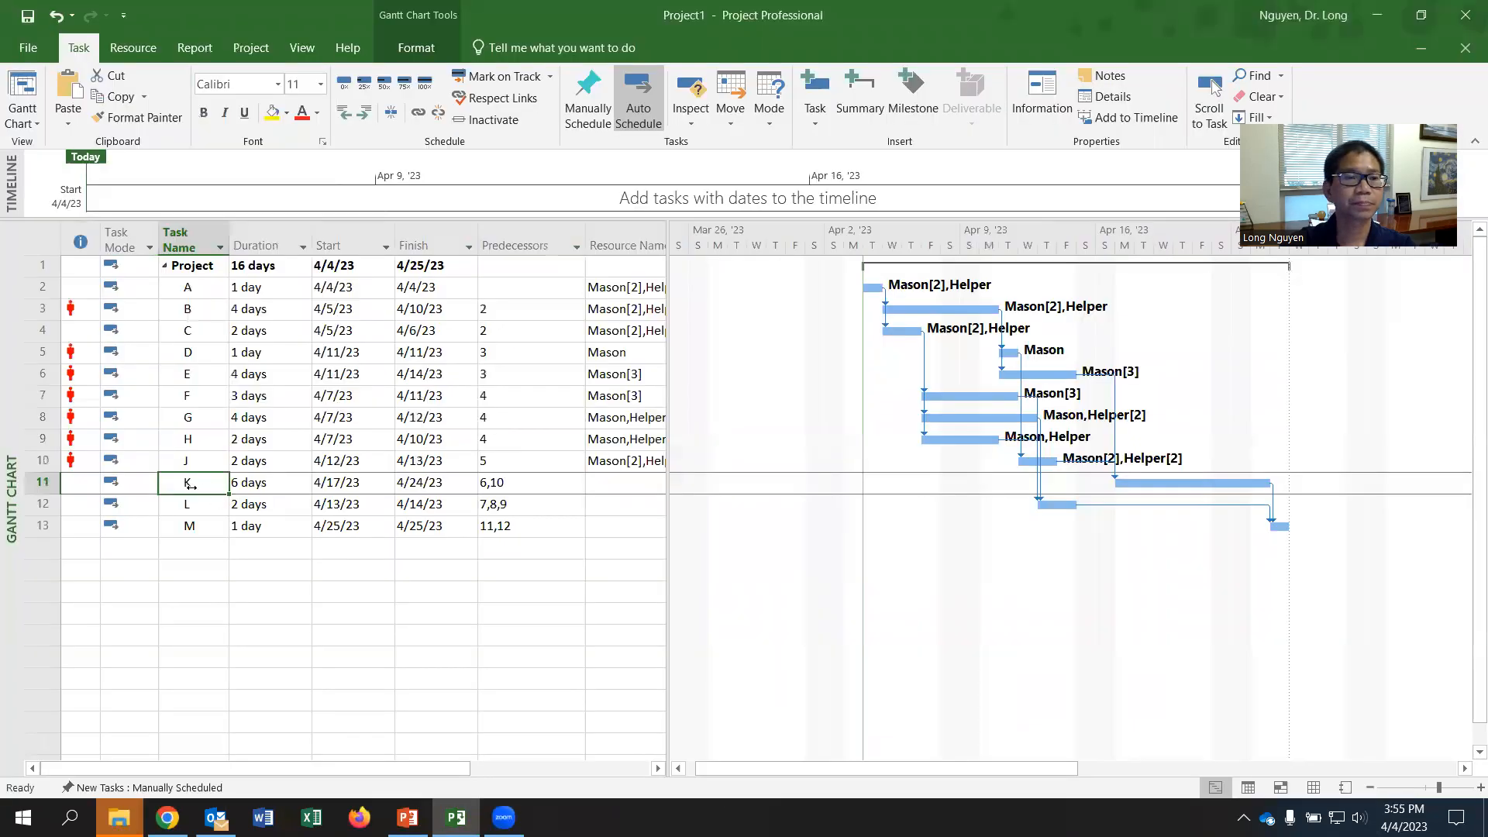
right_click(197, 486)
left_click(260, 402)
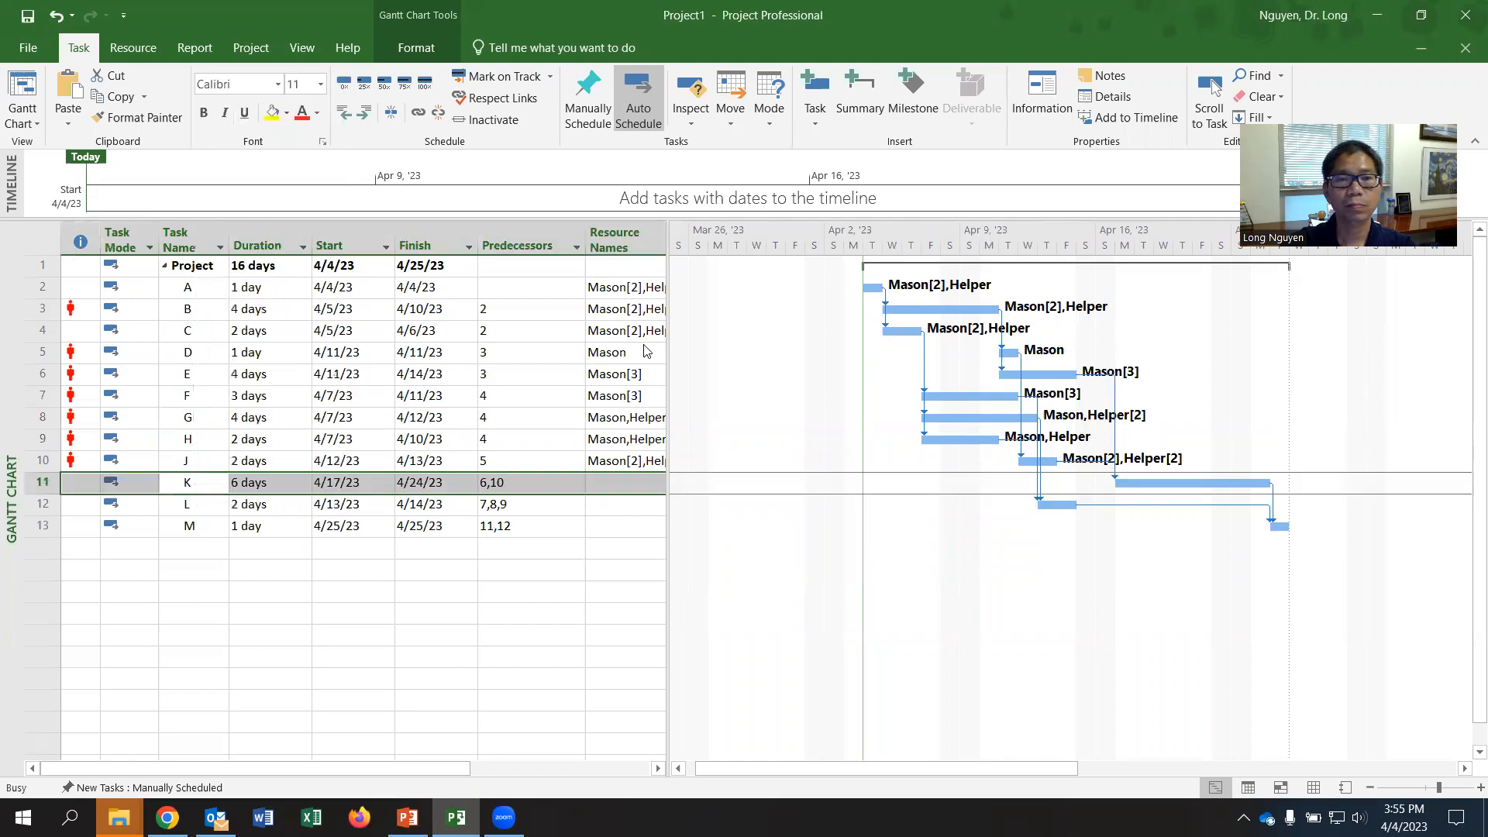
left_click(602, 250)
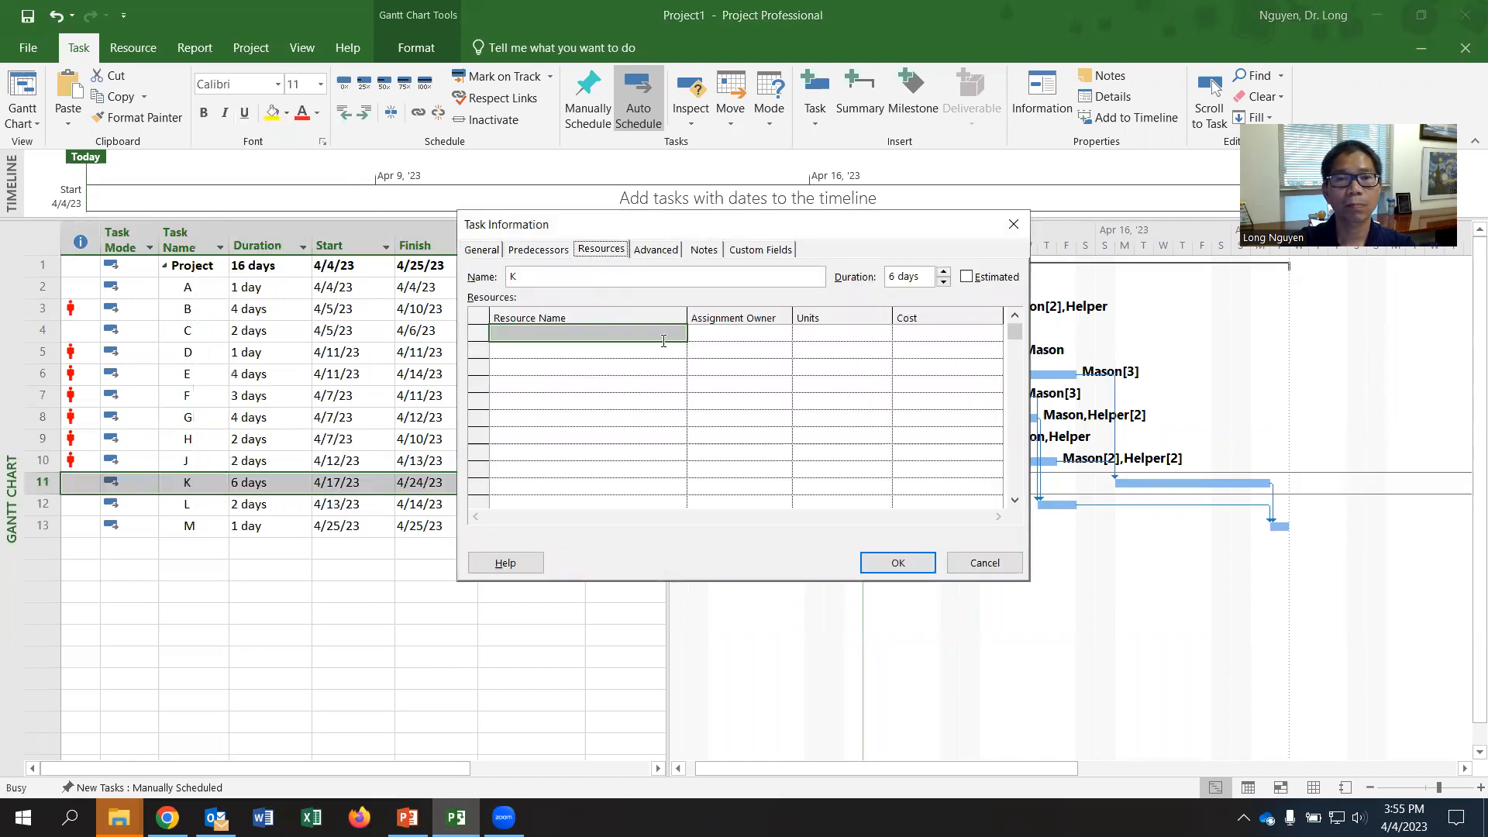
left_click(663, 338)
left_click(690, 333)
left_click(586, 366)
left_click(819, 330)
type("2")
- Add Helper to task K with 1 unit and apply the task's resource assignments
left_click(580, 347)
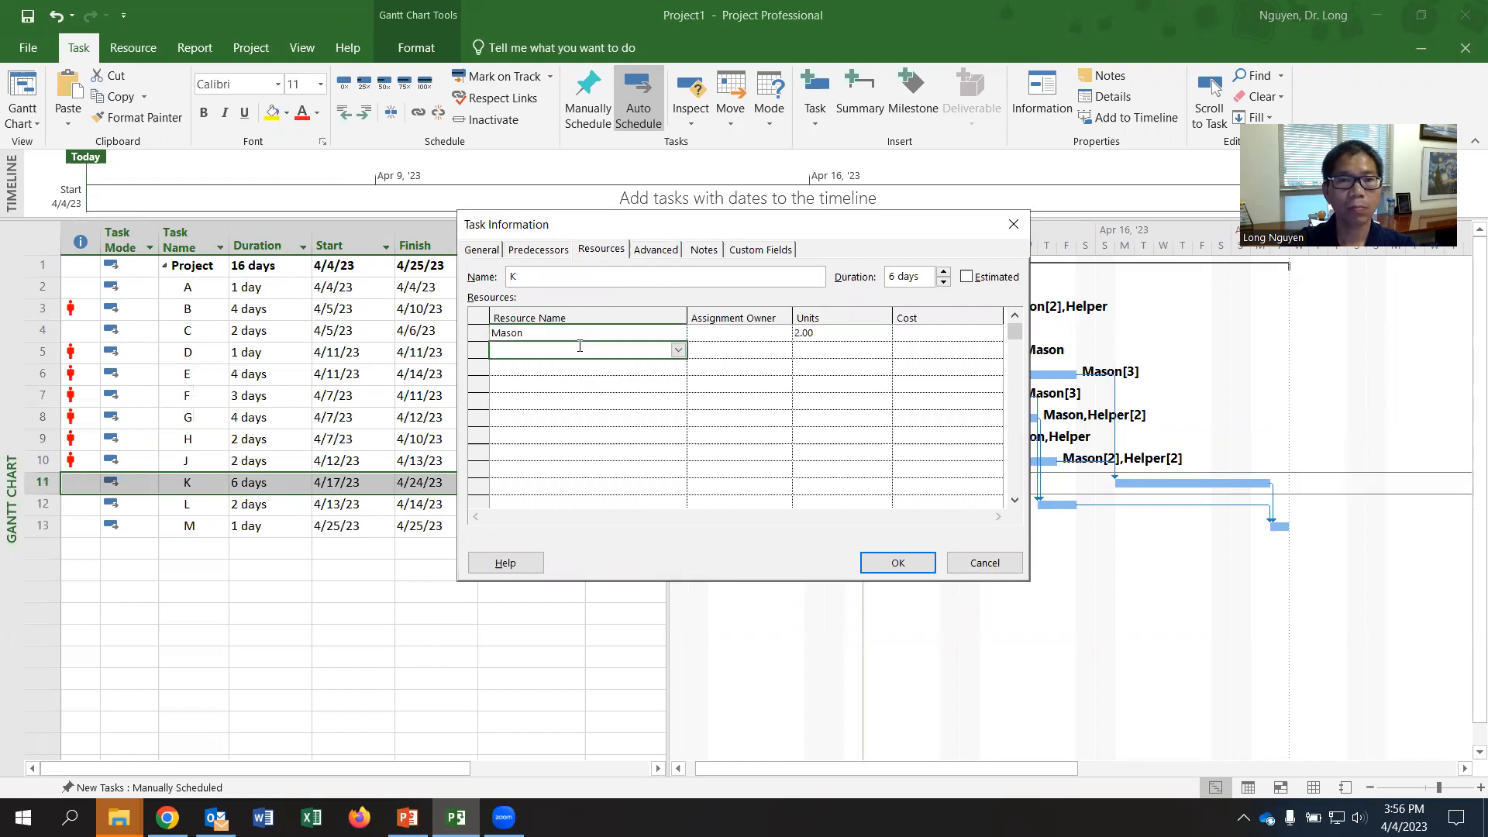
left_click(680, 350)
left_click(608, 366)
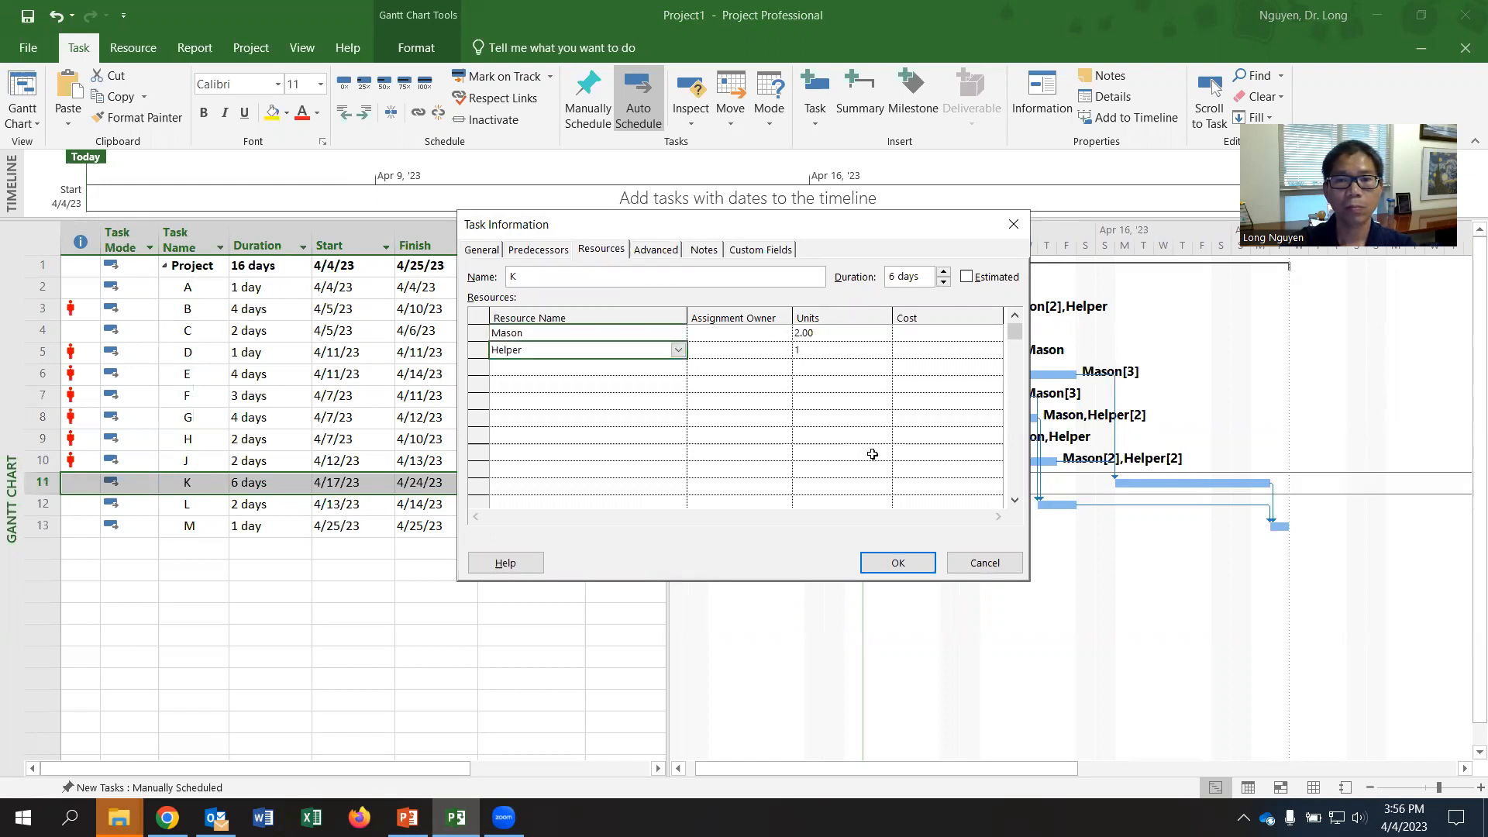
left_click(888, 560)
- Check the worksheet PDF for the last activities' requirements and assign Mason to task L with 3 units
key("alt+Tab")
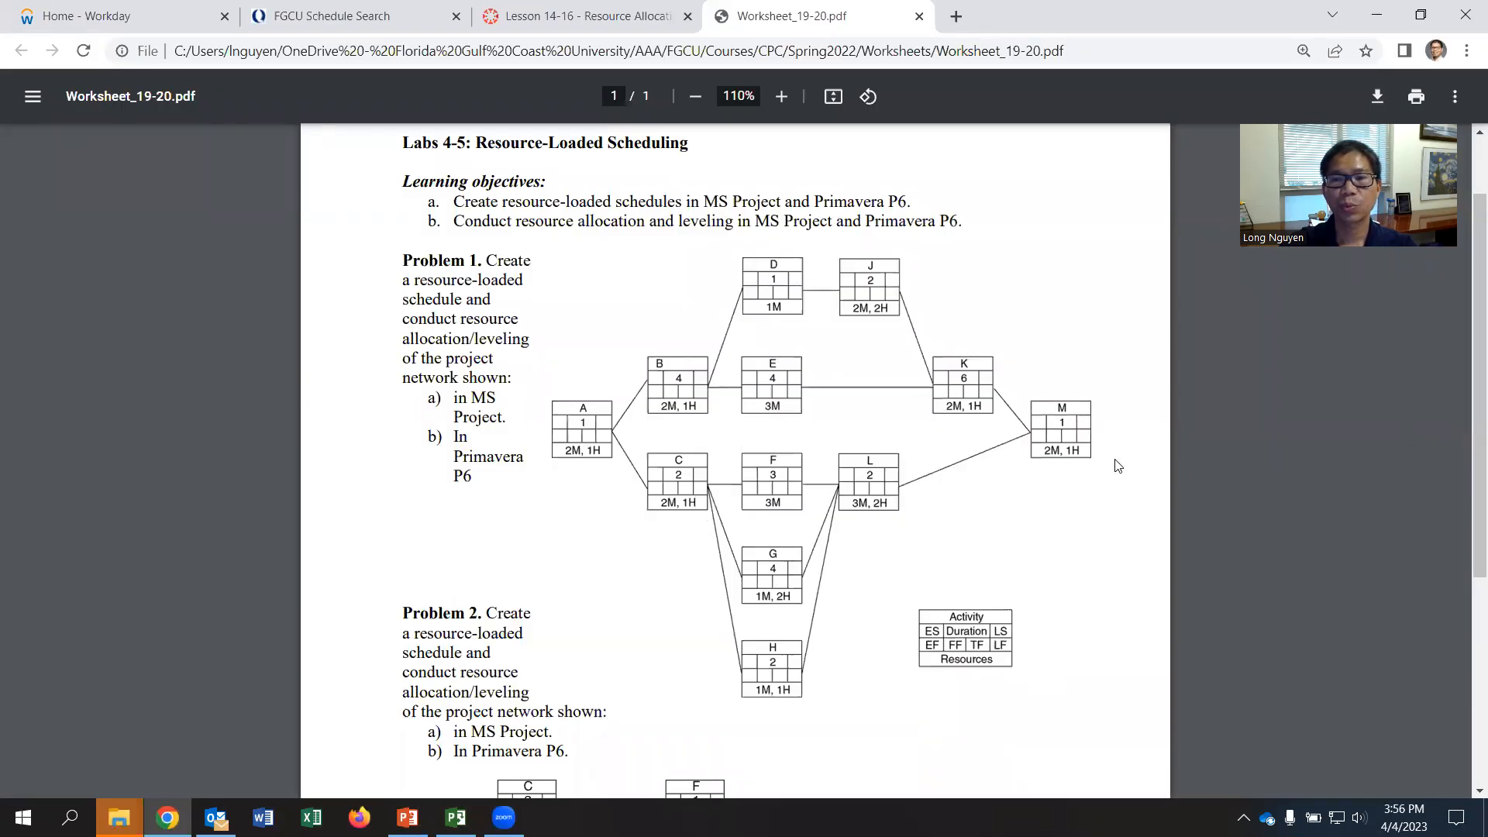
key("alt+Tab")
right_click(193, 505)
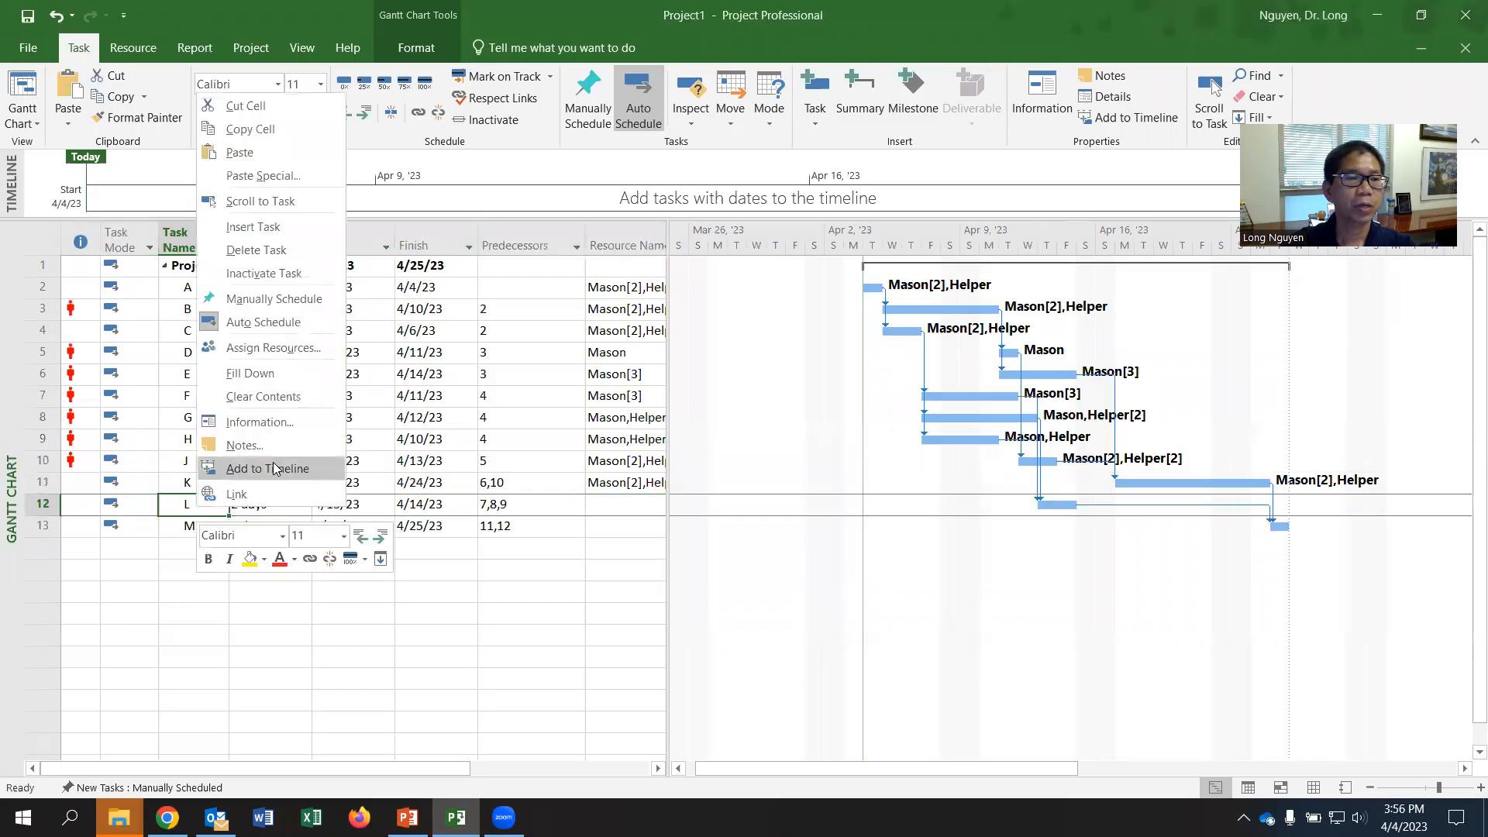
left_click(283, 432)
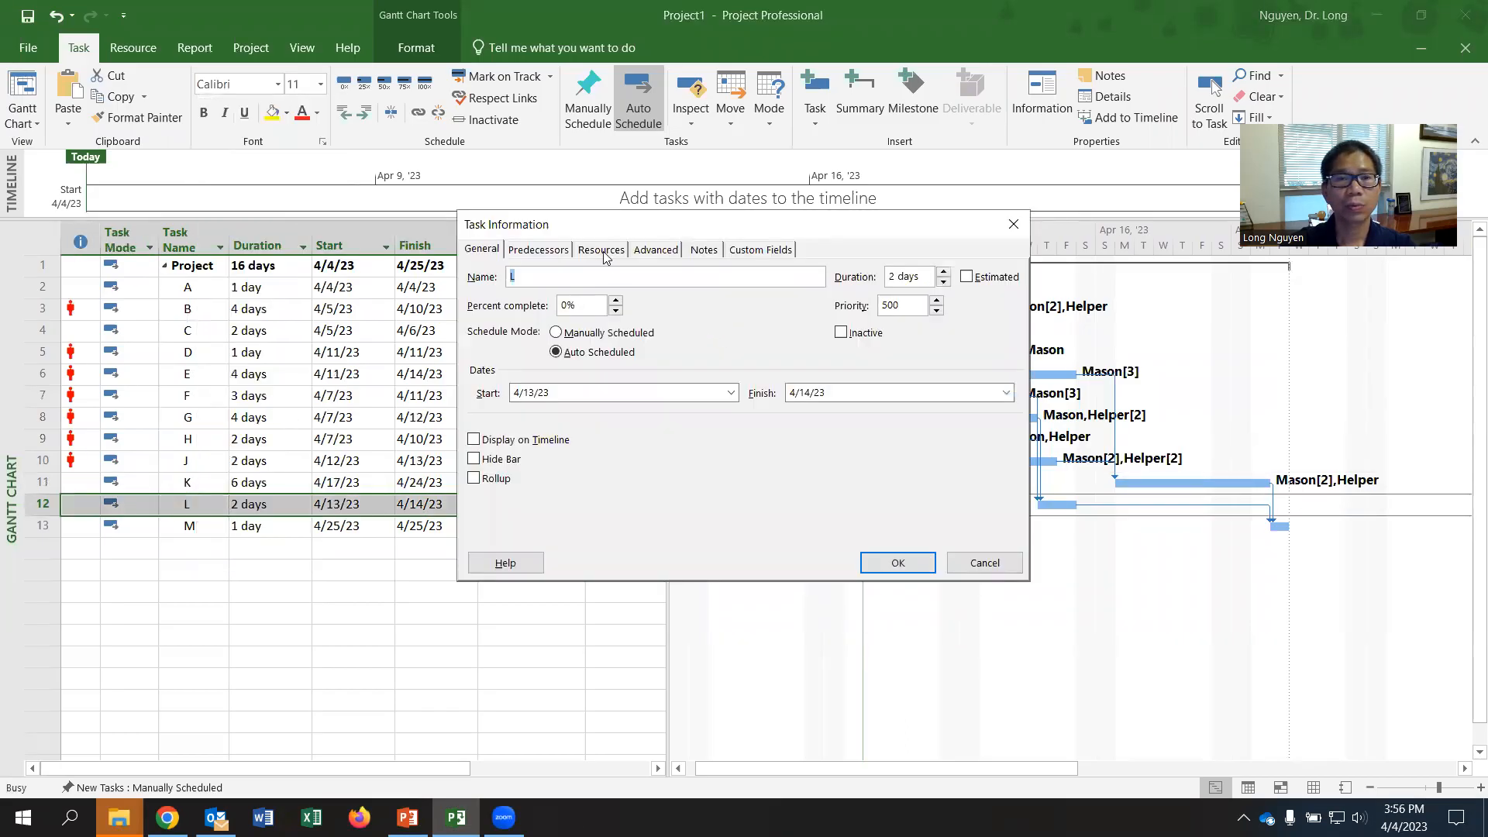
left_click(604, 252)
left_click(651, 334)
left_click(678, 335)
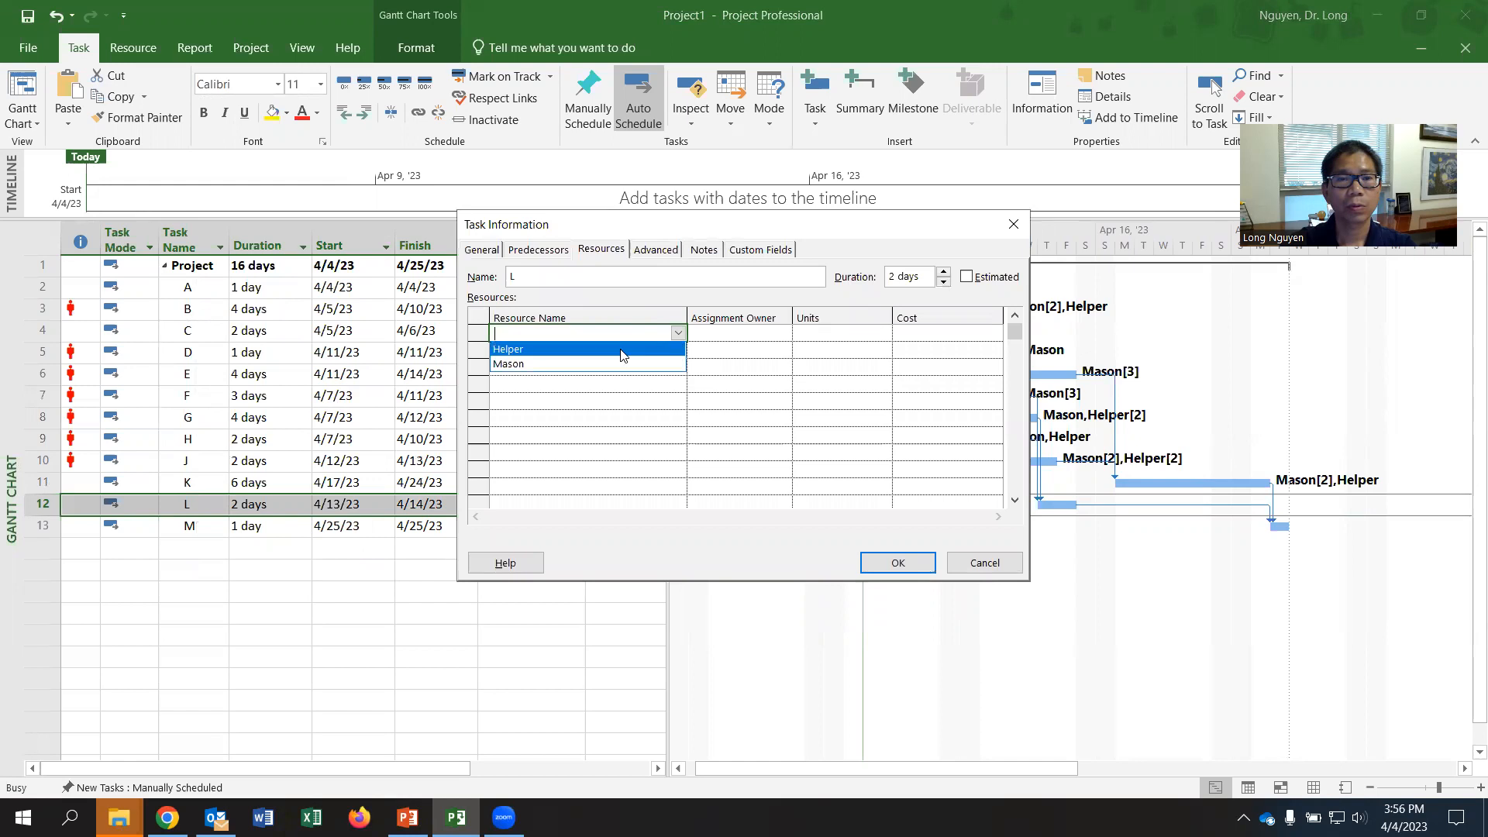
left_click(620, 348)
left_click(816, 332)
type("3")
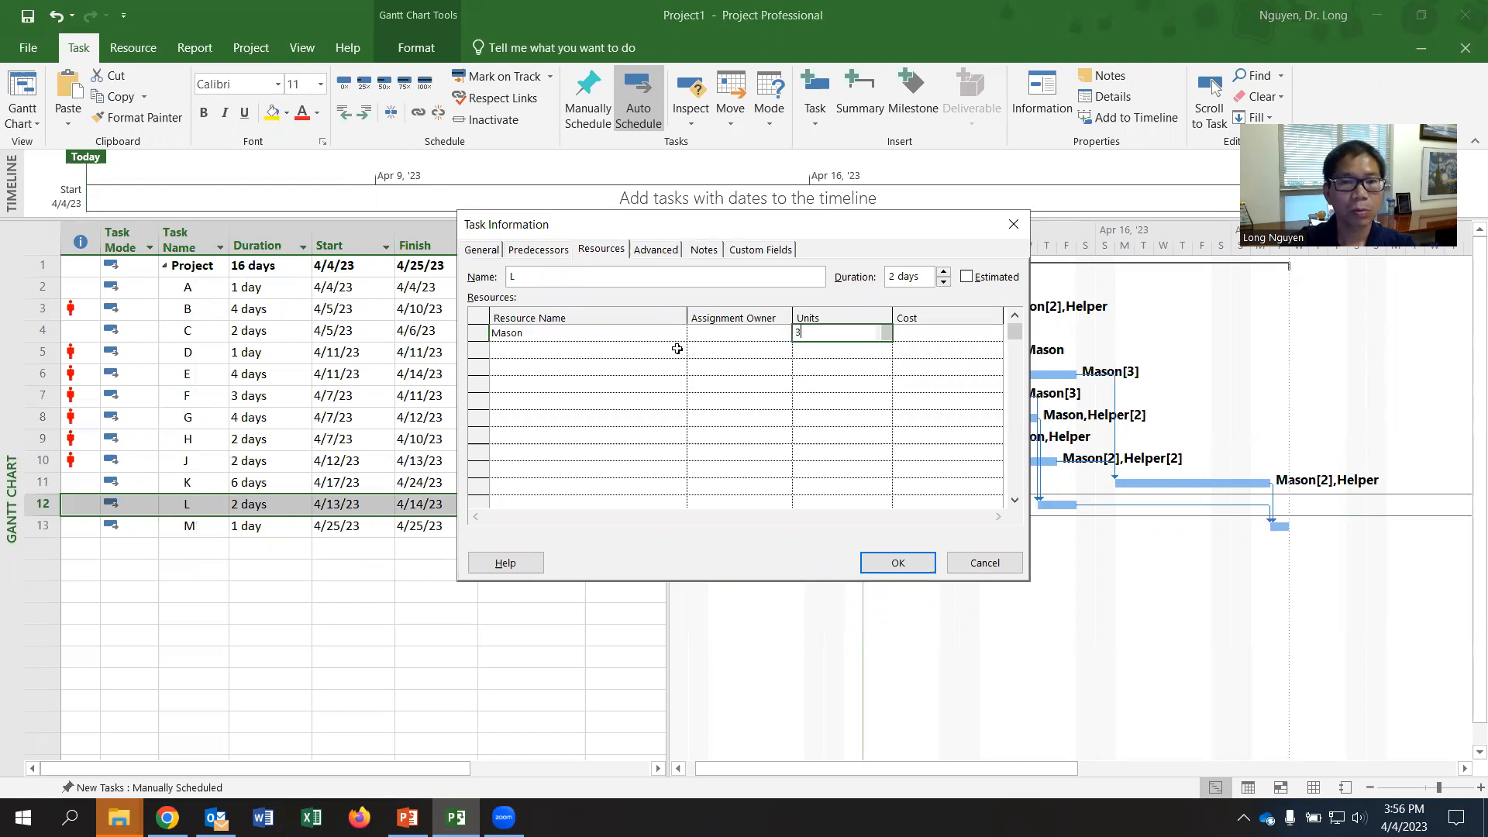
- Add Helper to task L with 2 units and apply the task's resource assignments
left_click(558, 349)
left_click(679, 352)
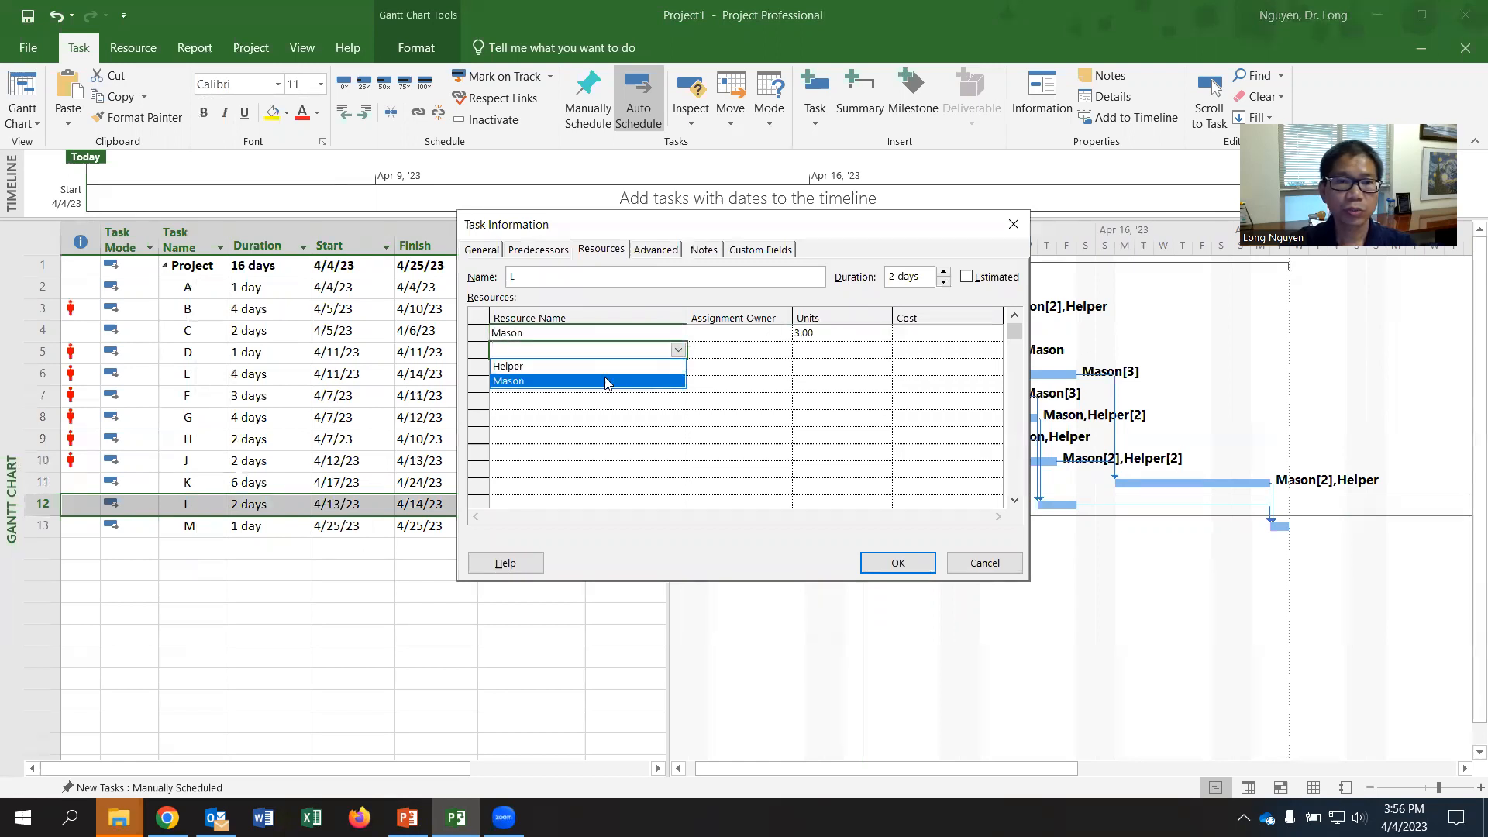
left_click(608, 373)
left_click(814, 350)
type("2")
left_click(898, 562)
- Open task M's resource assignments and assign Mason with 2 units
left_click(201, 526)
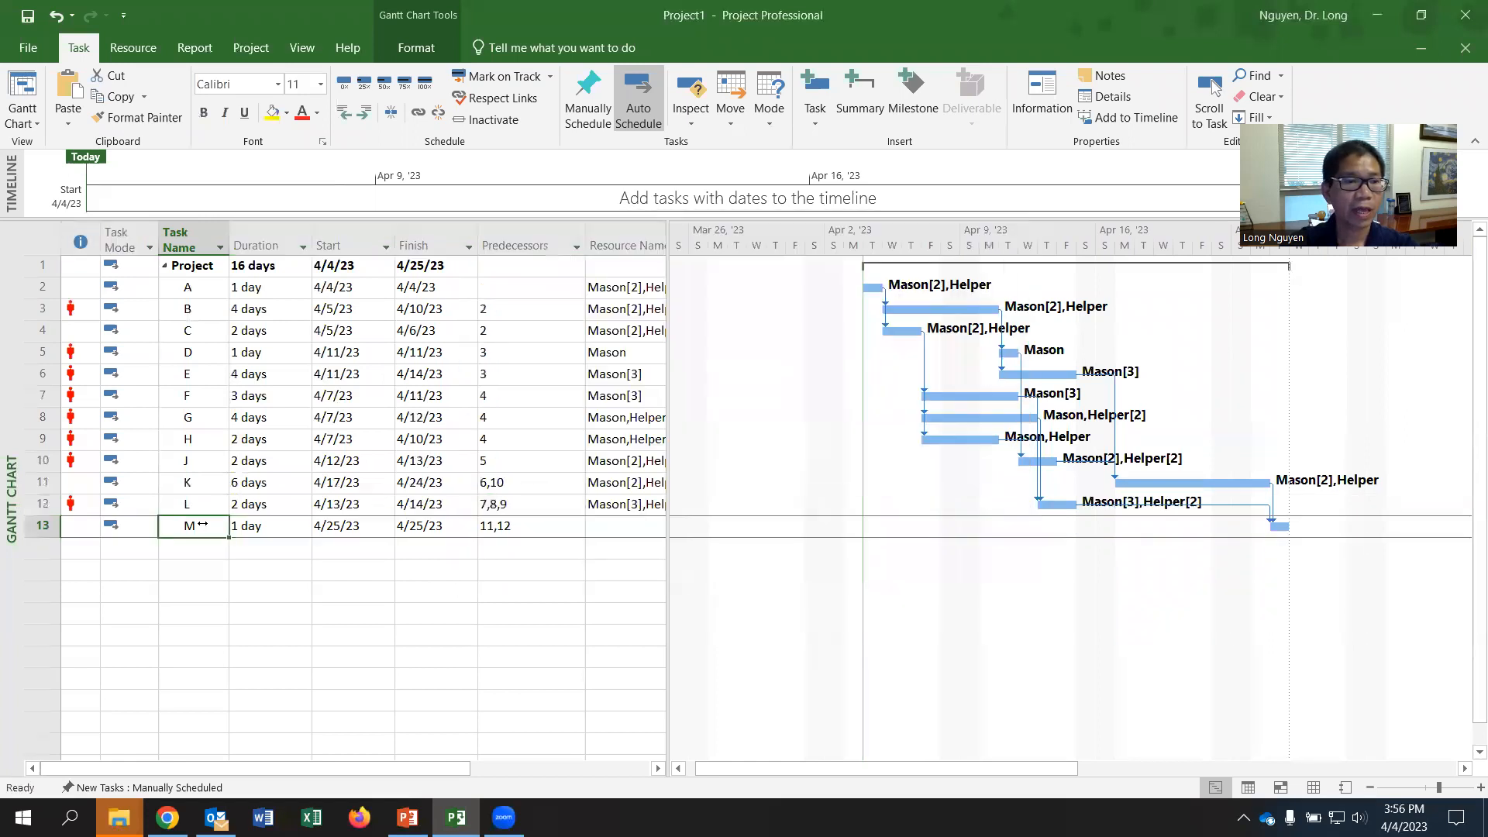
right_click(201, 525)
left_click(259, 438)
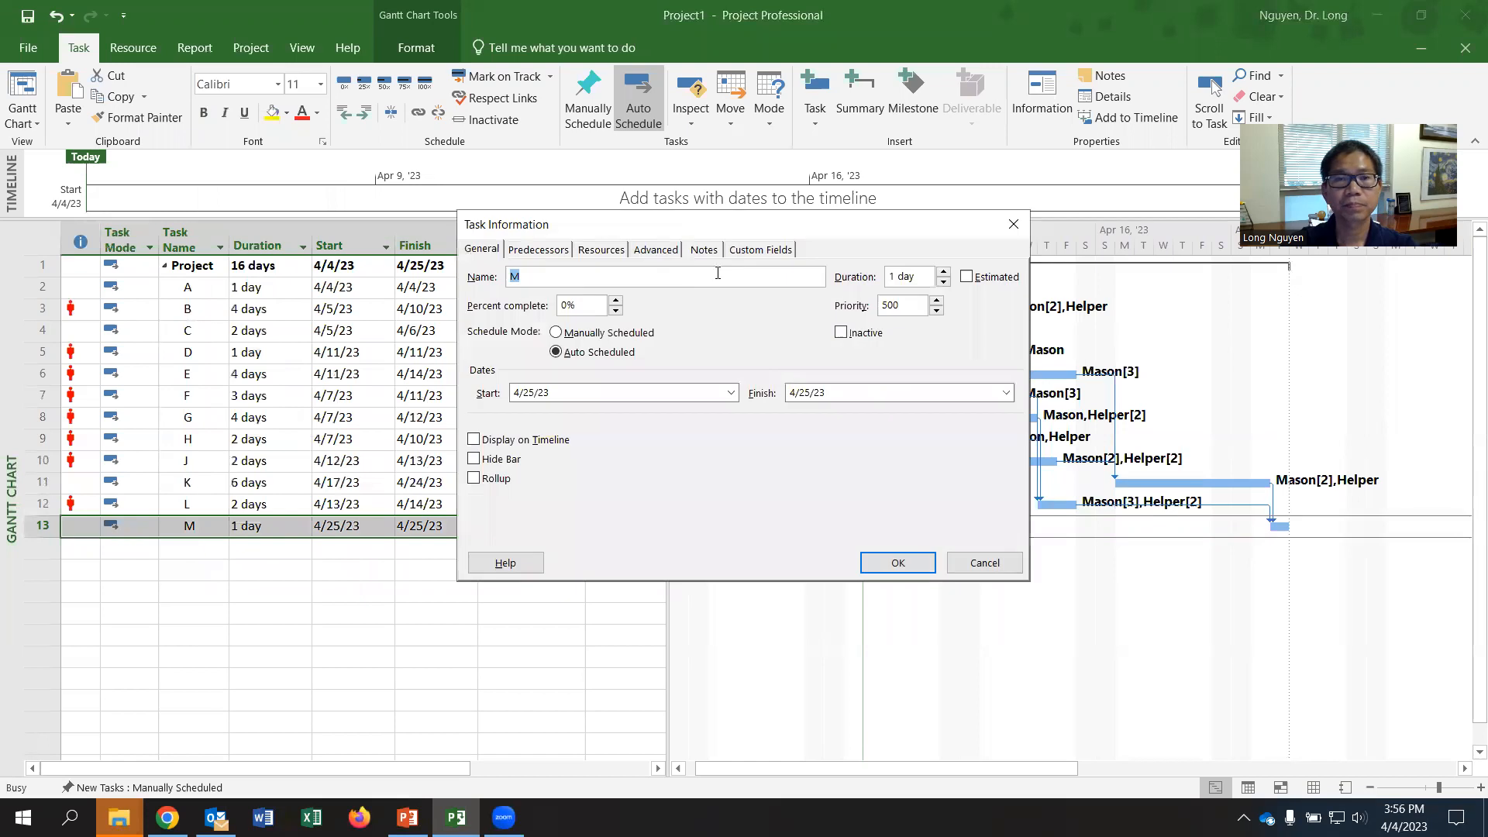
left_click(616, 252)
left_click(668, 332)
left_click(679, 333)
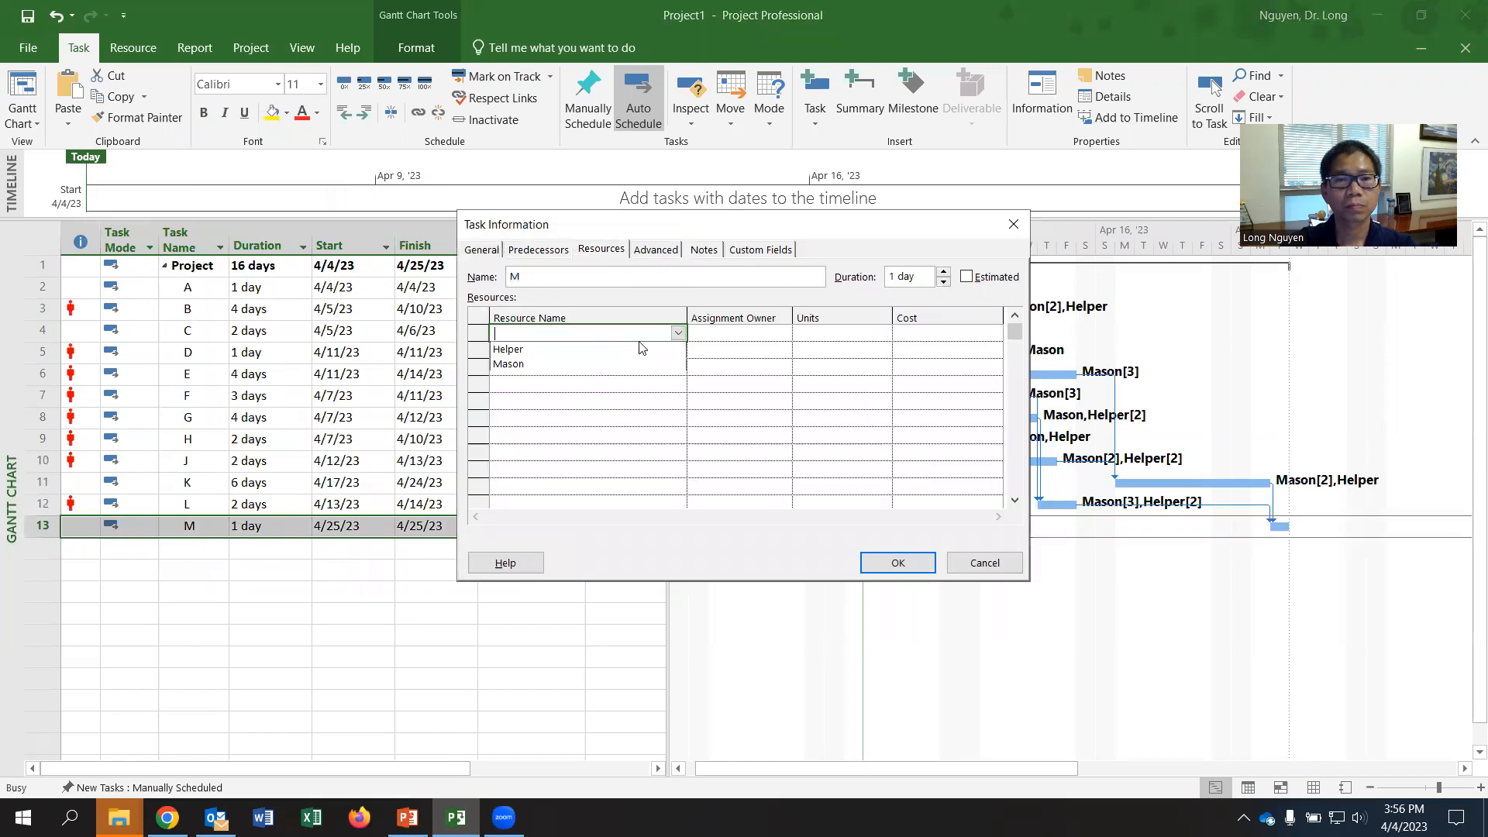
left_click(595, 363)
left_click(823, 334)
type("2")
- Add Helper to task M with 1 unit and apply the task's resource assignments
left_click(574, 350)
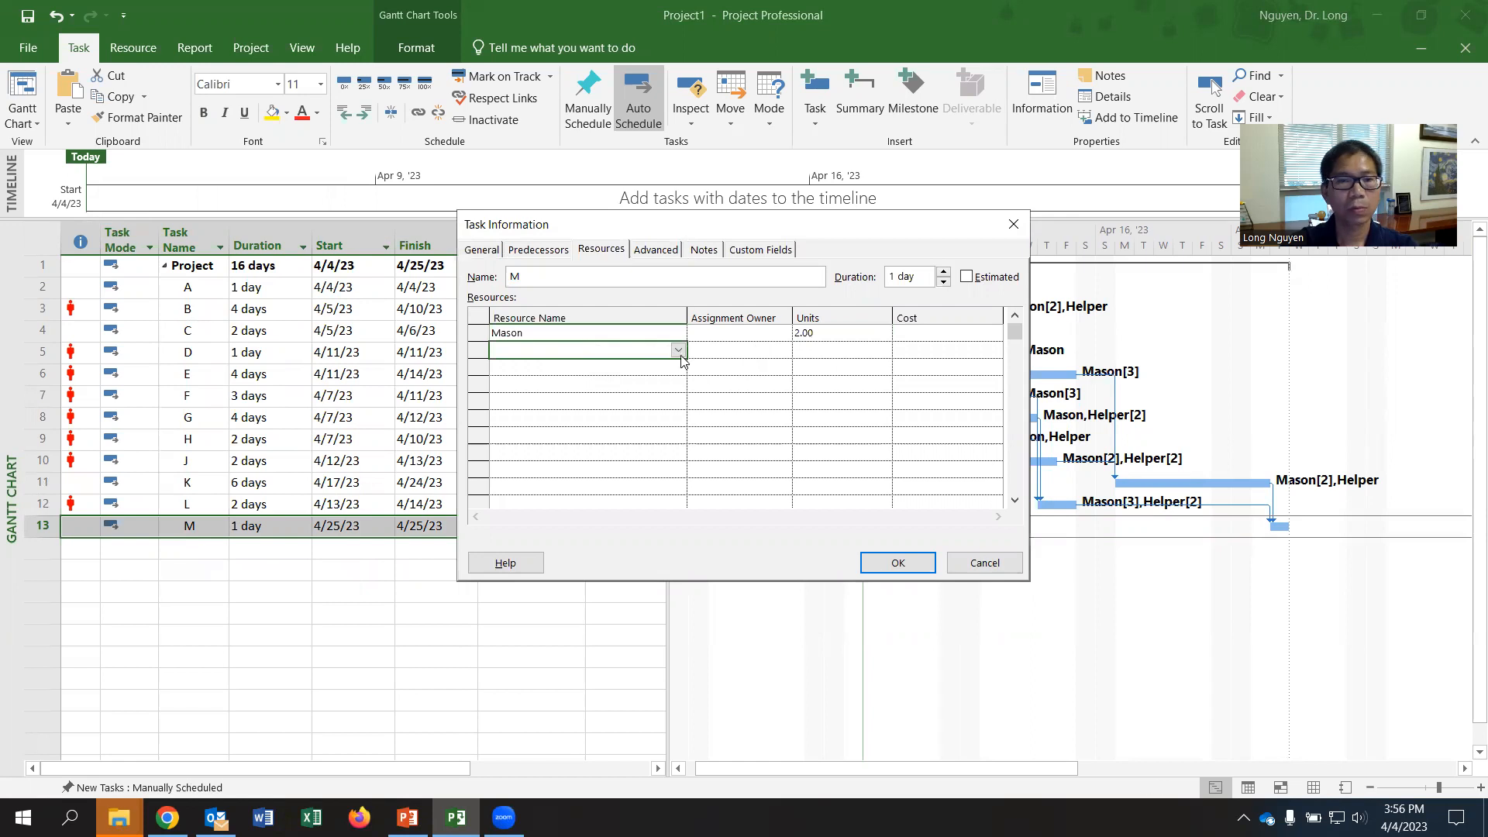
left_click(680, 350)
left_click(589, 366)
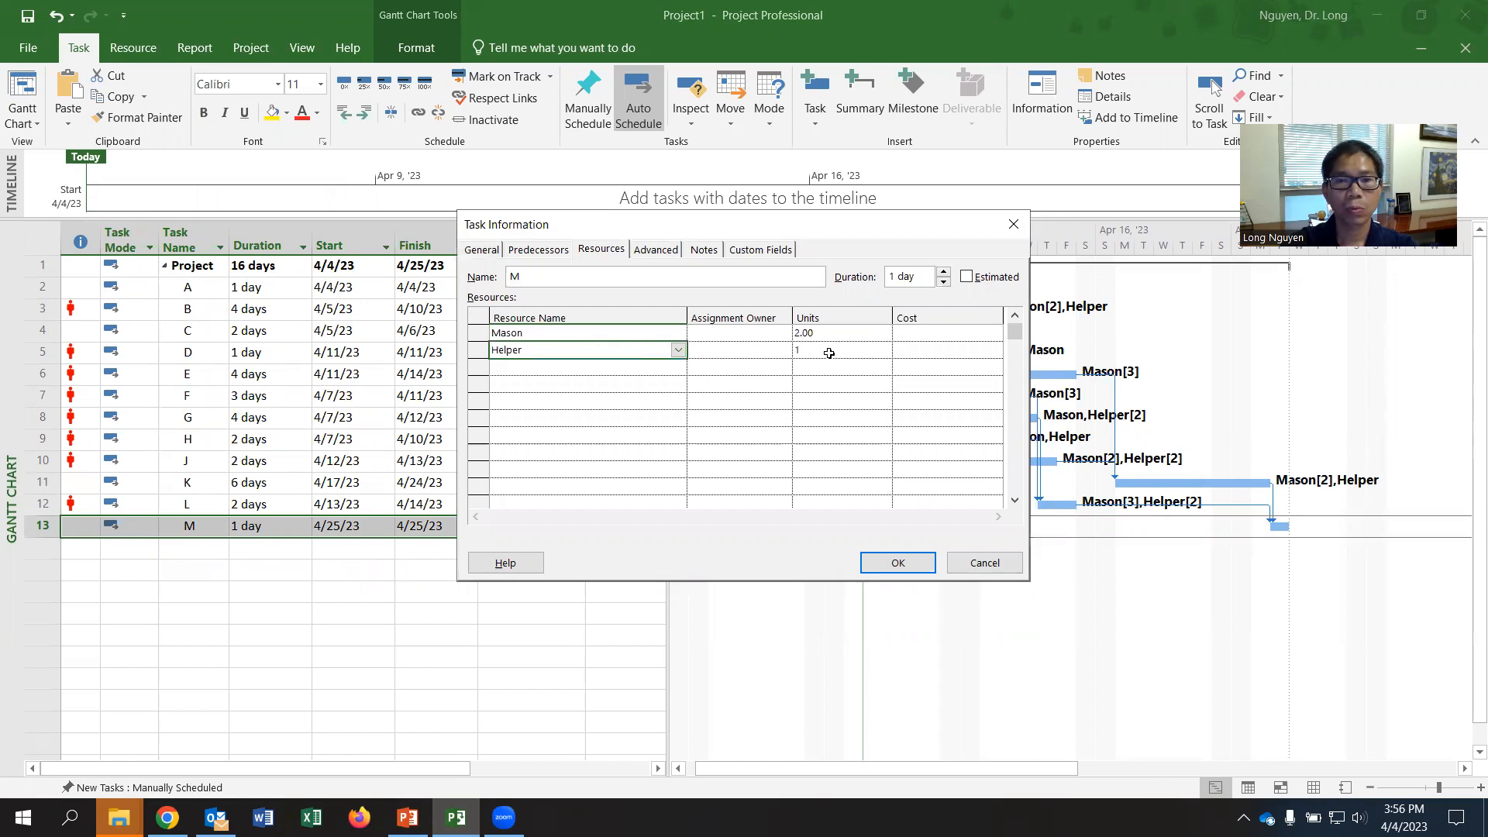
left_click(897, 563)
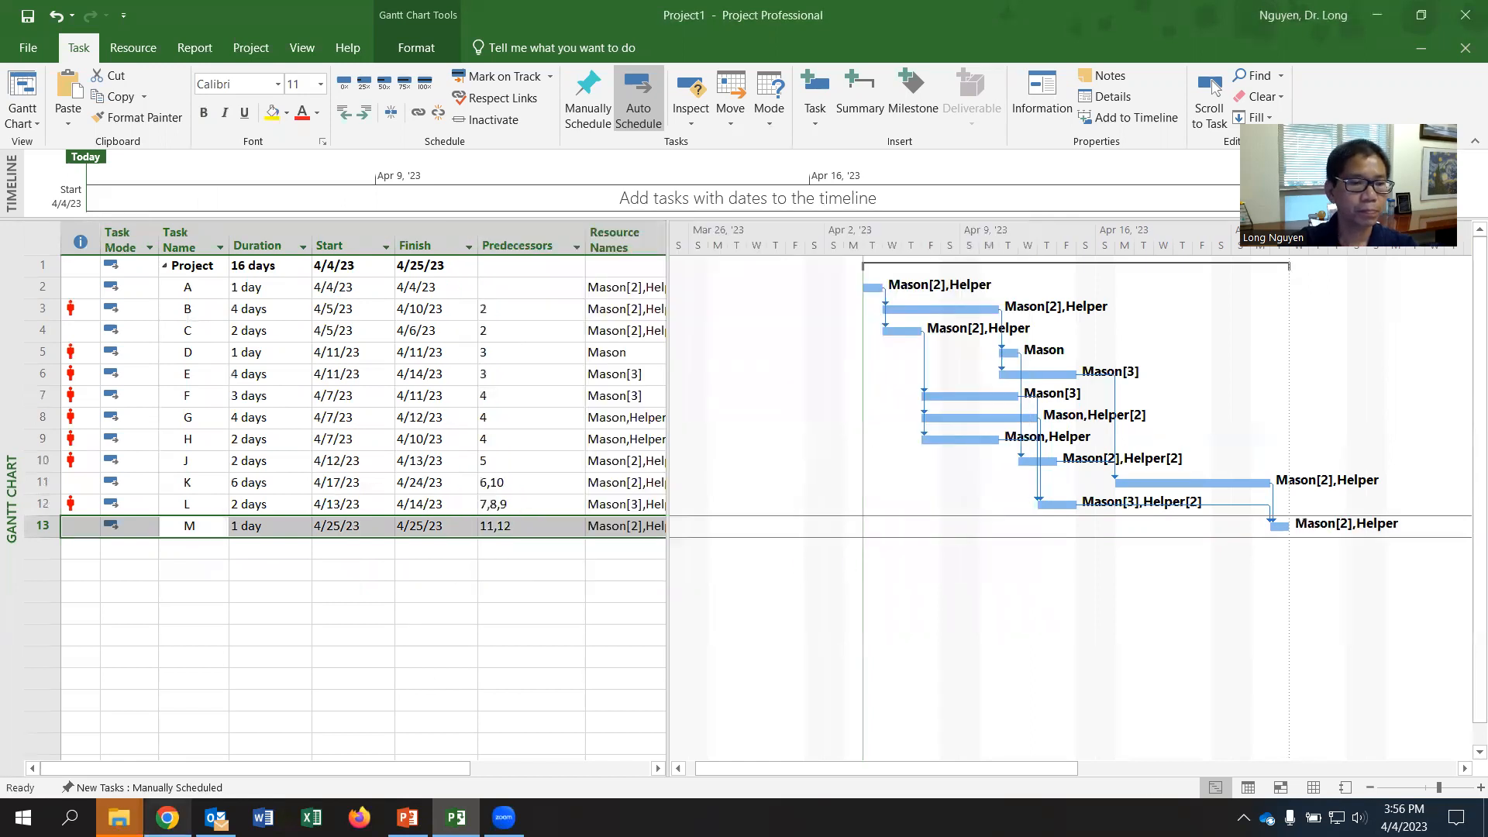
- Check the assignments against the worksheet PDF and widen the task table's pane to reveal more of the Resource Names column
key("alt+Tab")
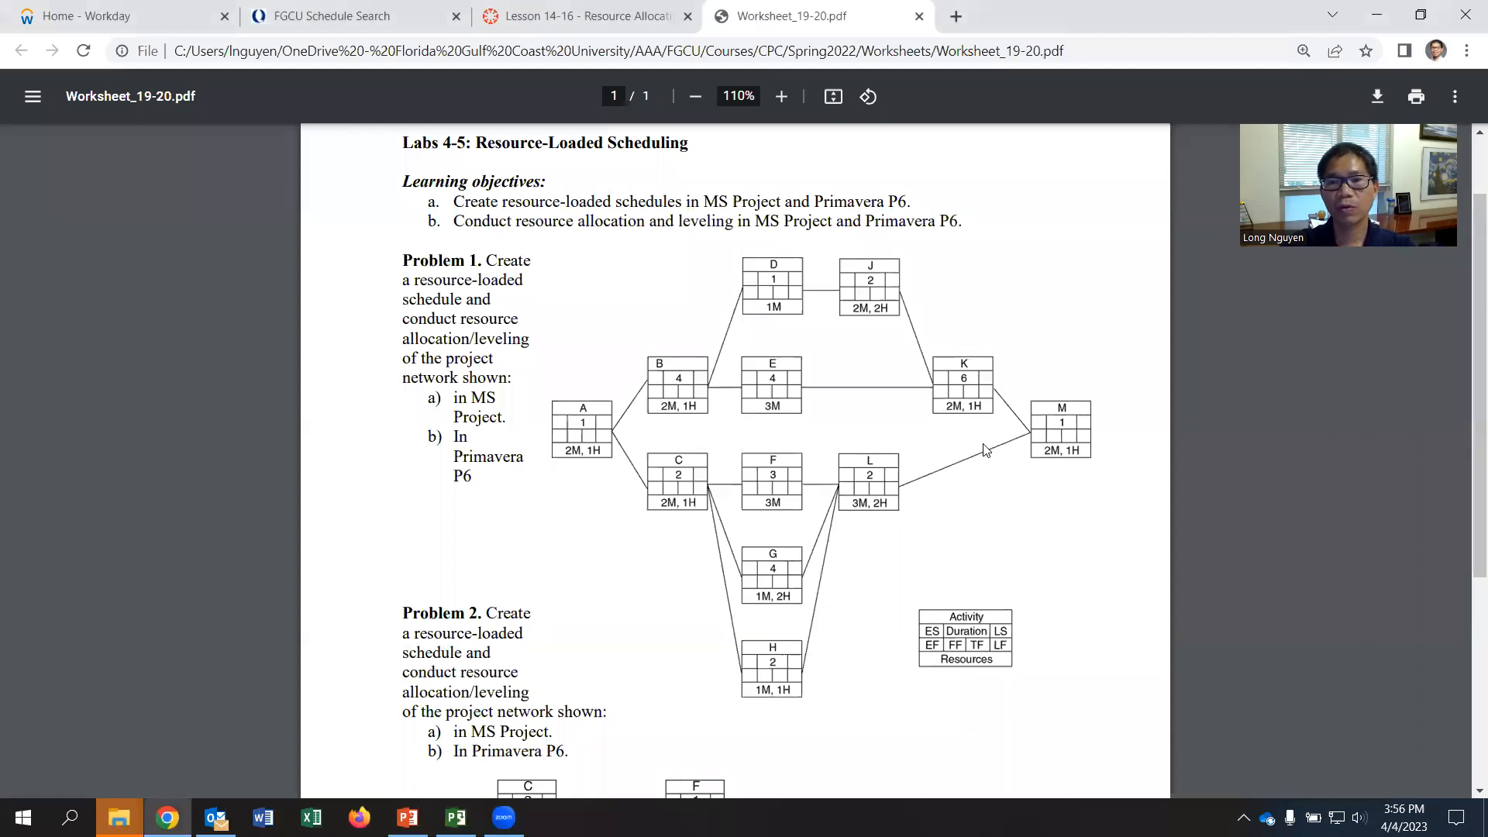
key("alt+Tab")
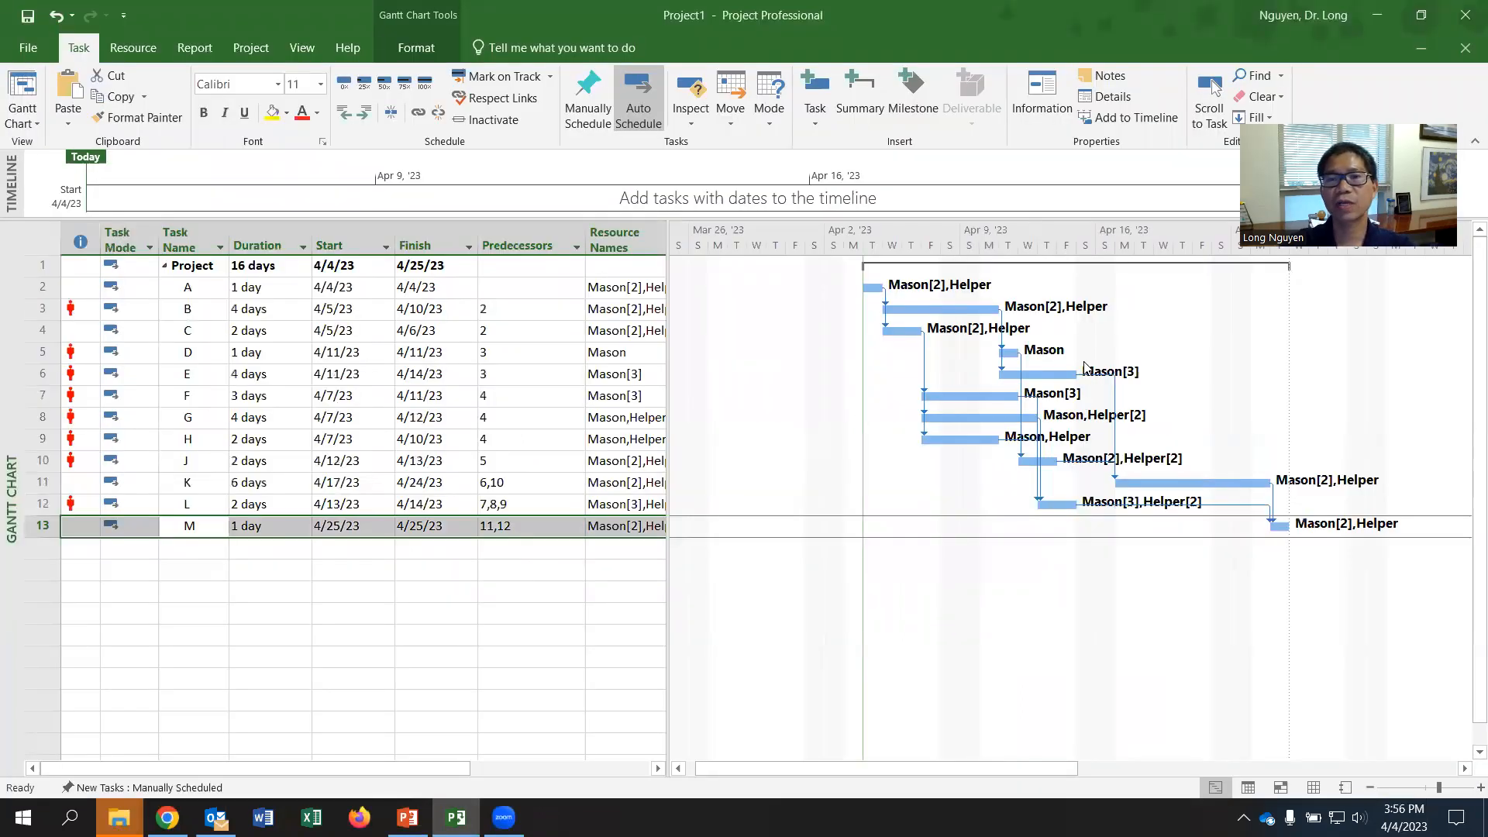
left_click_drag(667, 274, 710, 308)
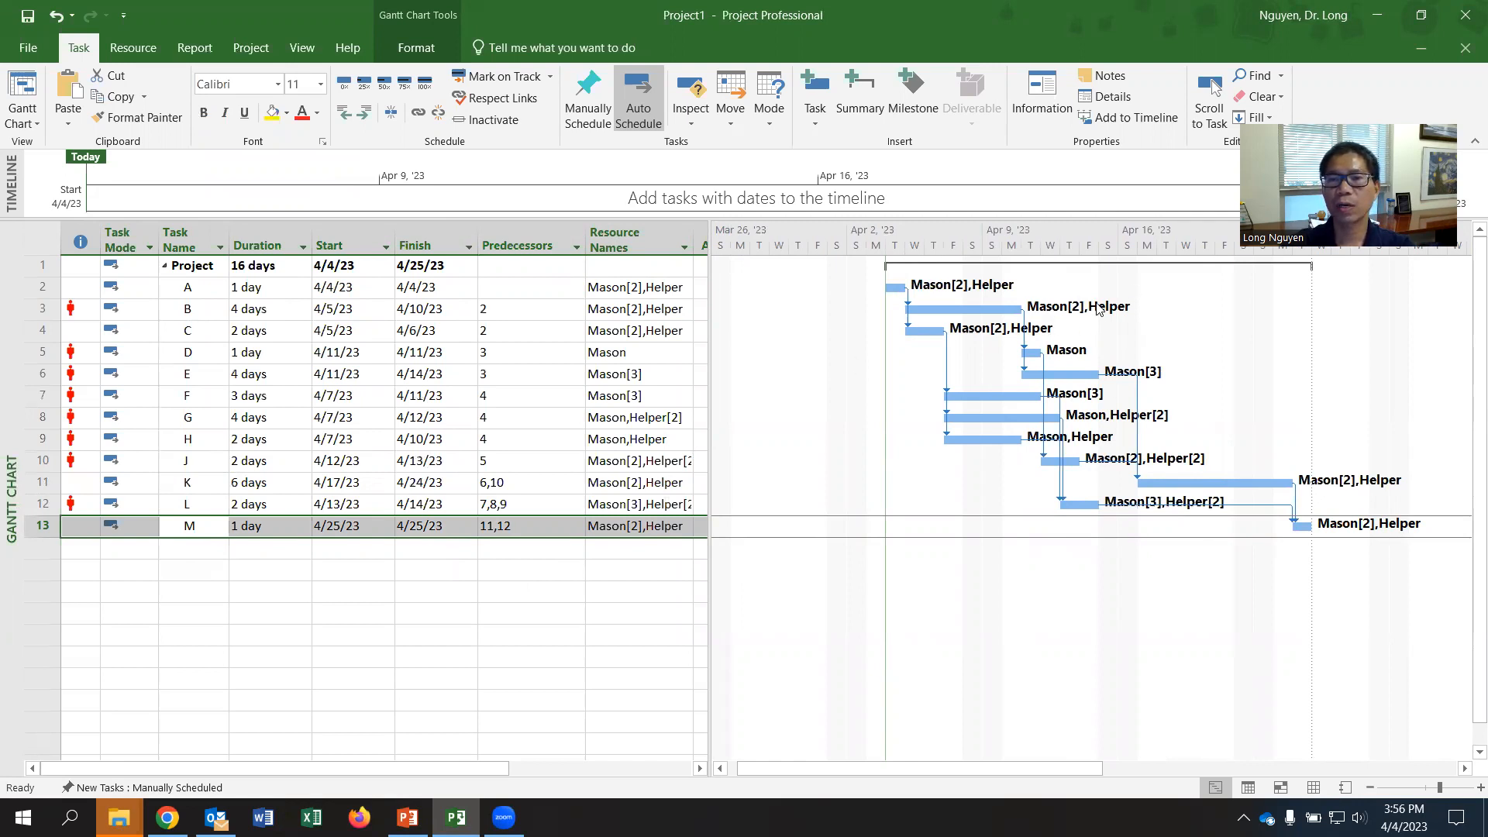
mouse_move(707, 347)
left_mouse_down()
mouse_move(603, 357)
mouse_move(705, 363)
left_mouse_up()
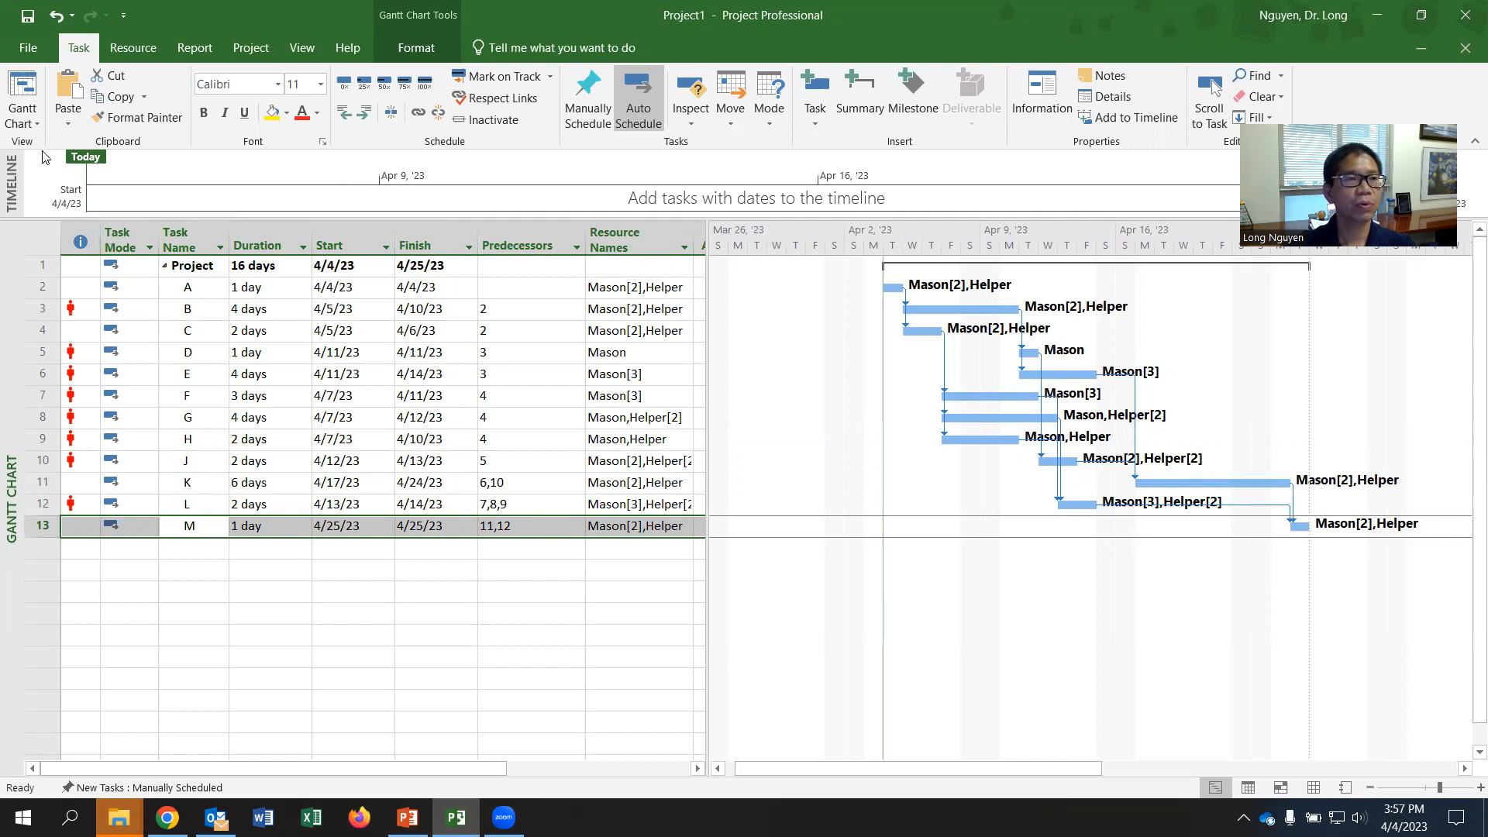
- Examine the allocation and overallocation of Mason and Helper in the Resource Graph view
left_click(31, 123)
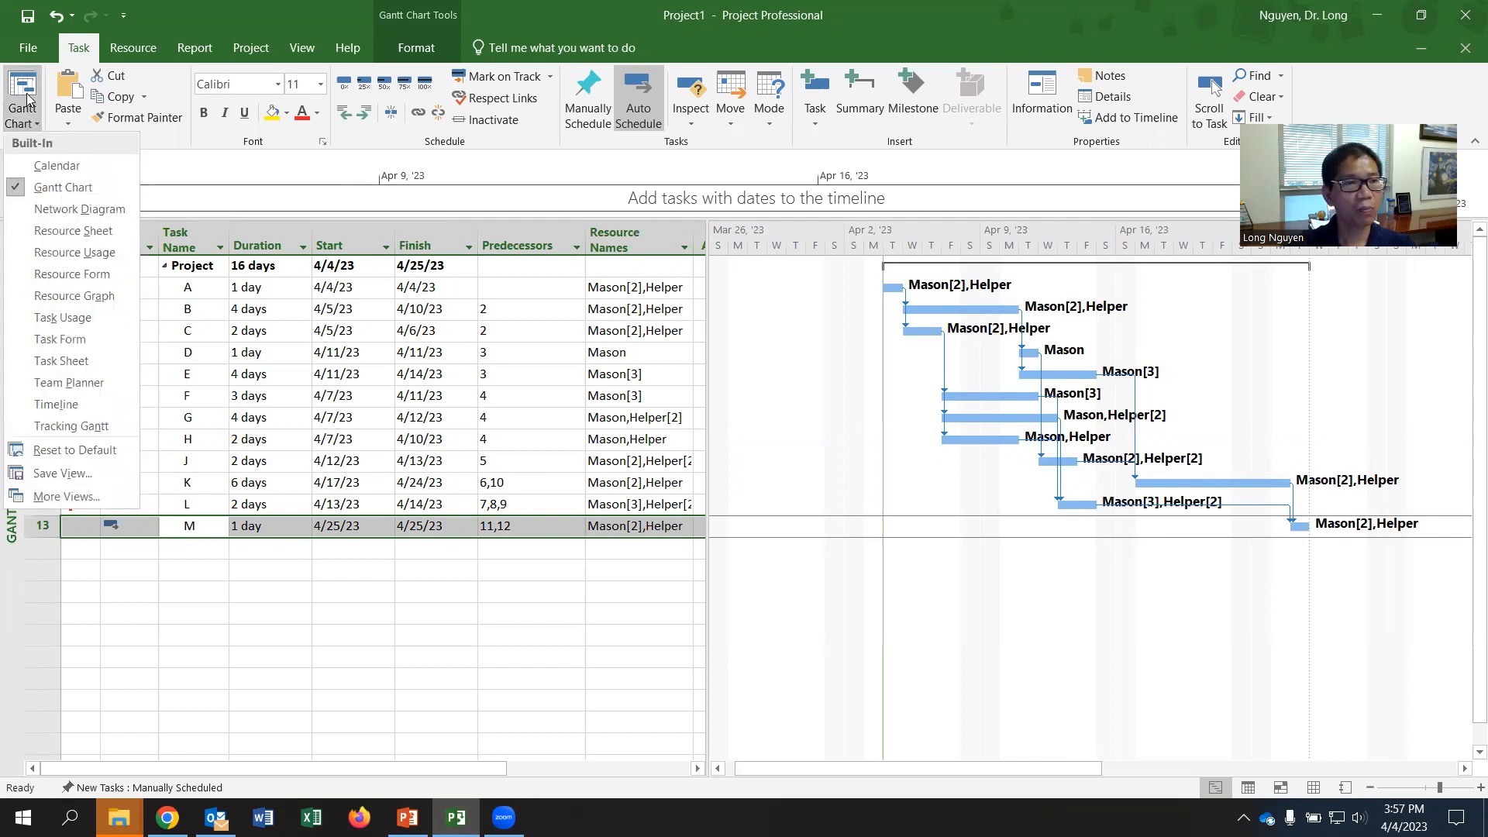
left_click(89, 296)
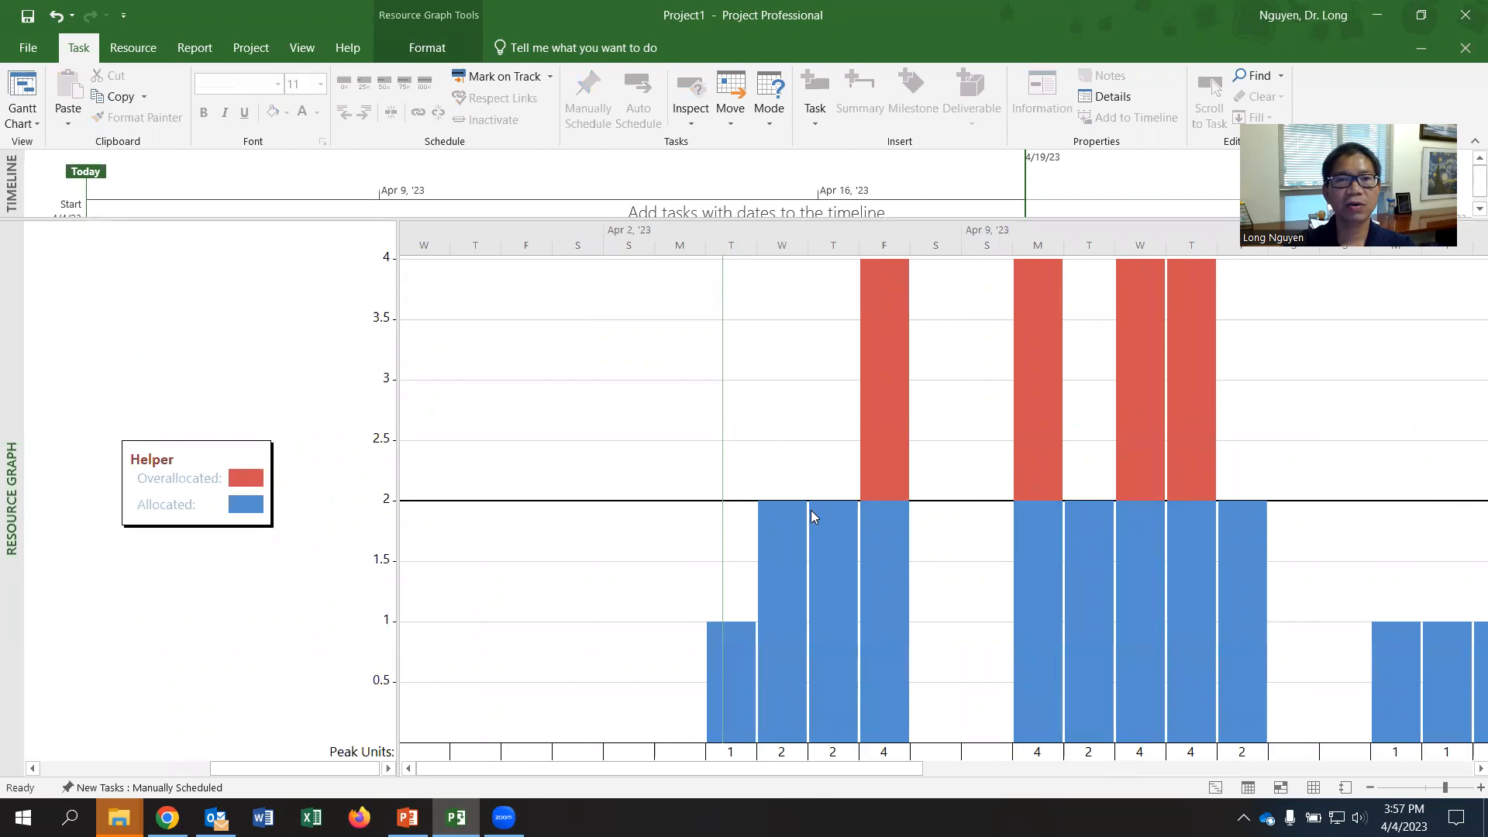
scroll(810, 511, "up", 1)
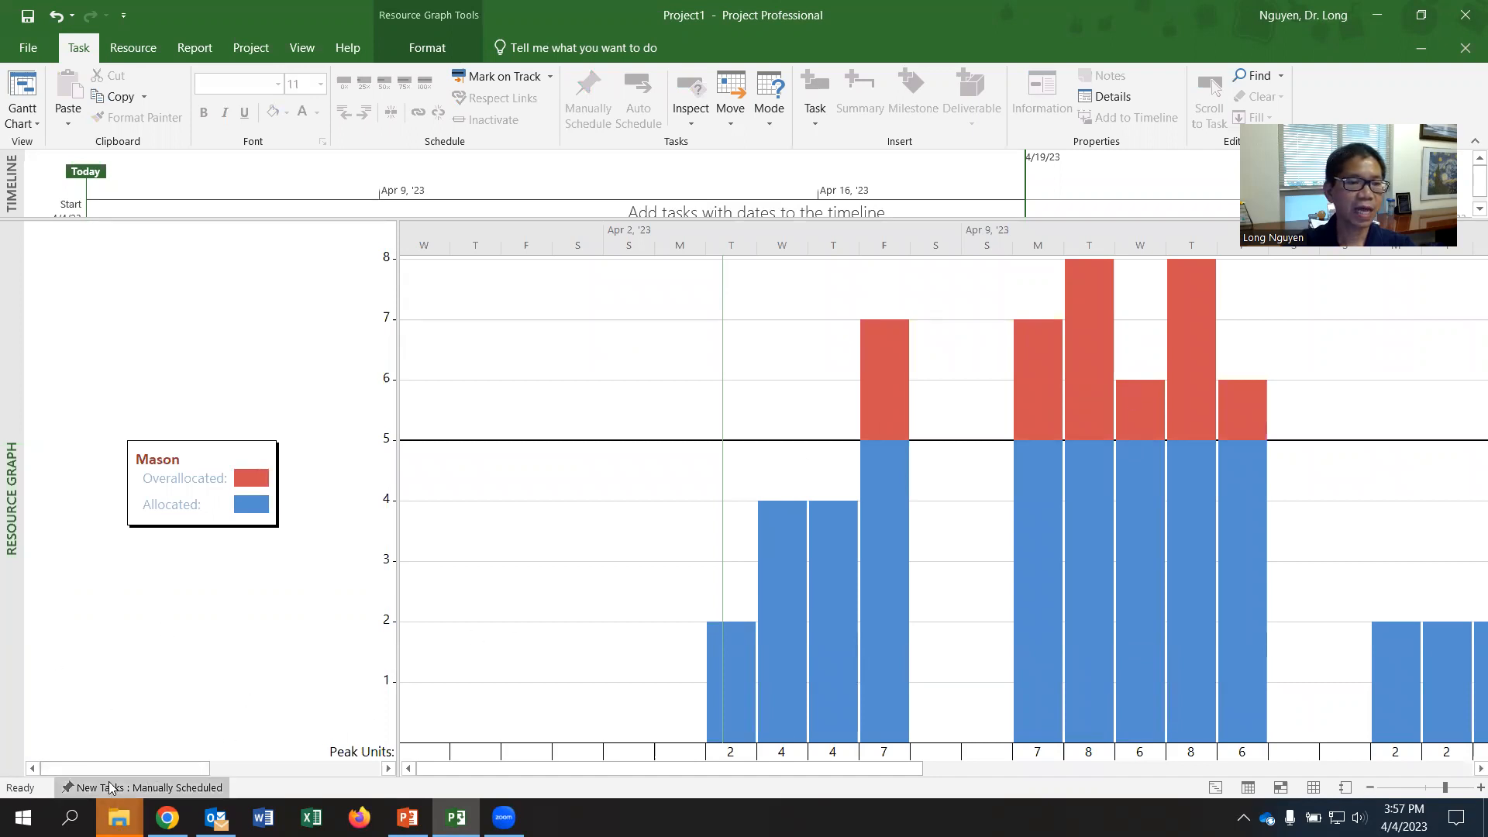
left_click_drag(107, 769, 278, 775)
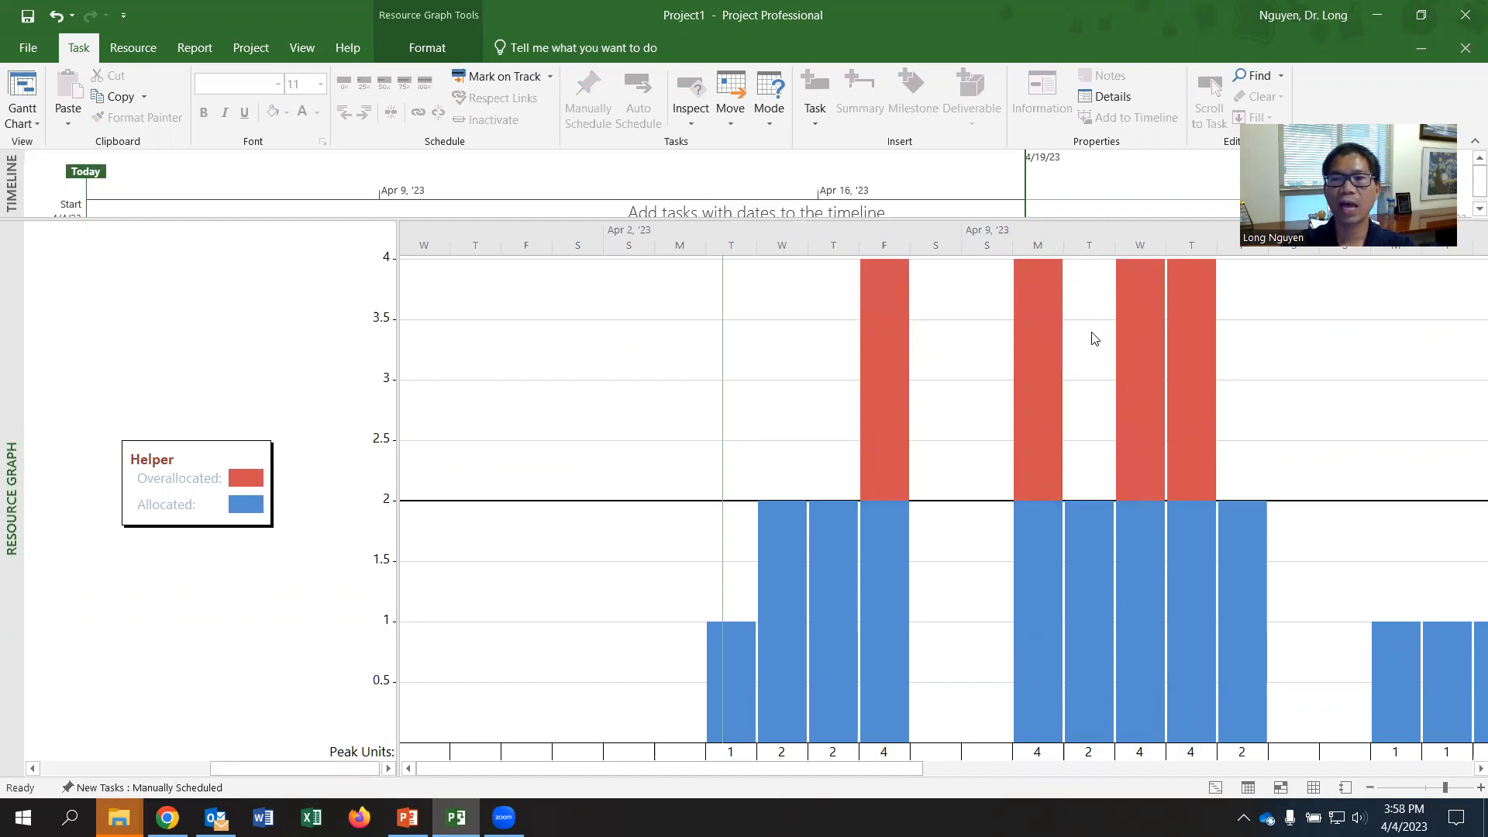
left_click_drag(285, 770, 127, 772)
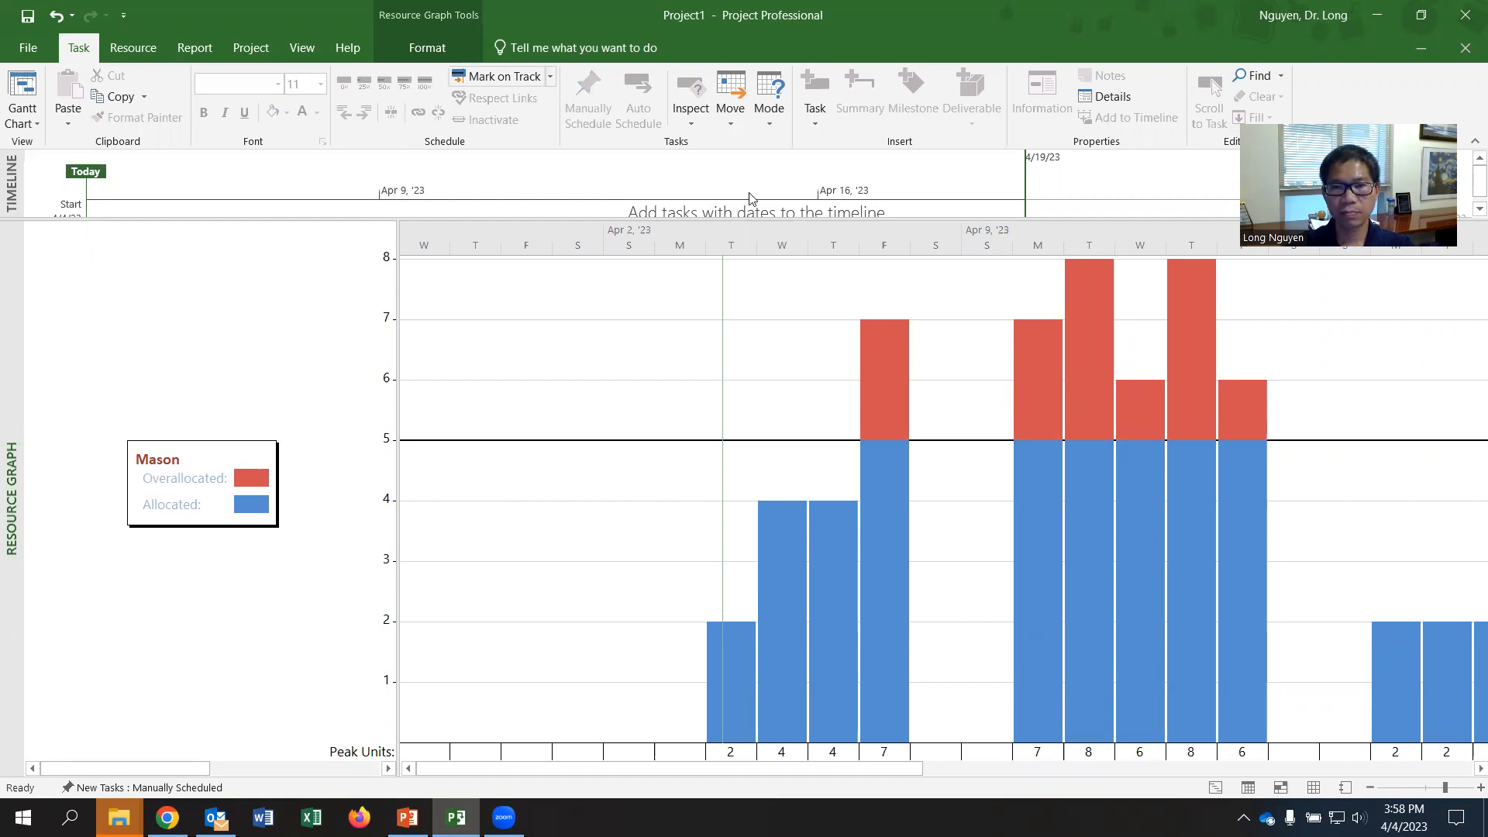
- Return to the Gantt Chart view and start defining a new combination view
left_click(27, 116)
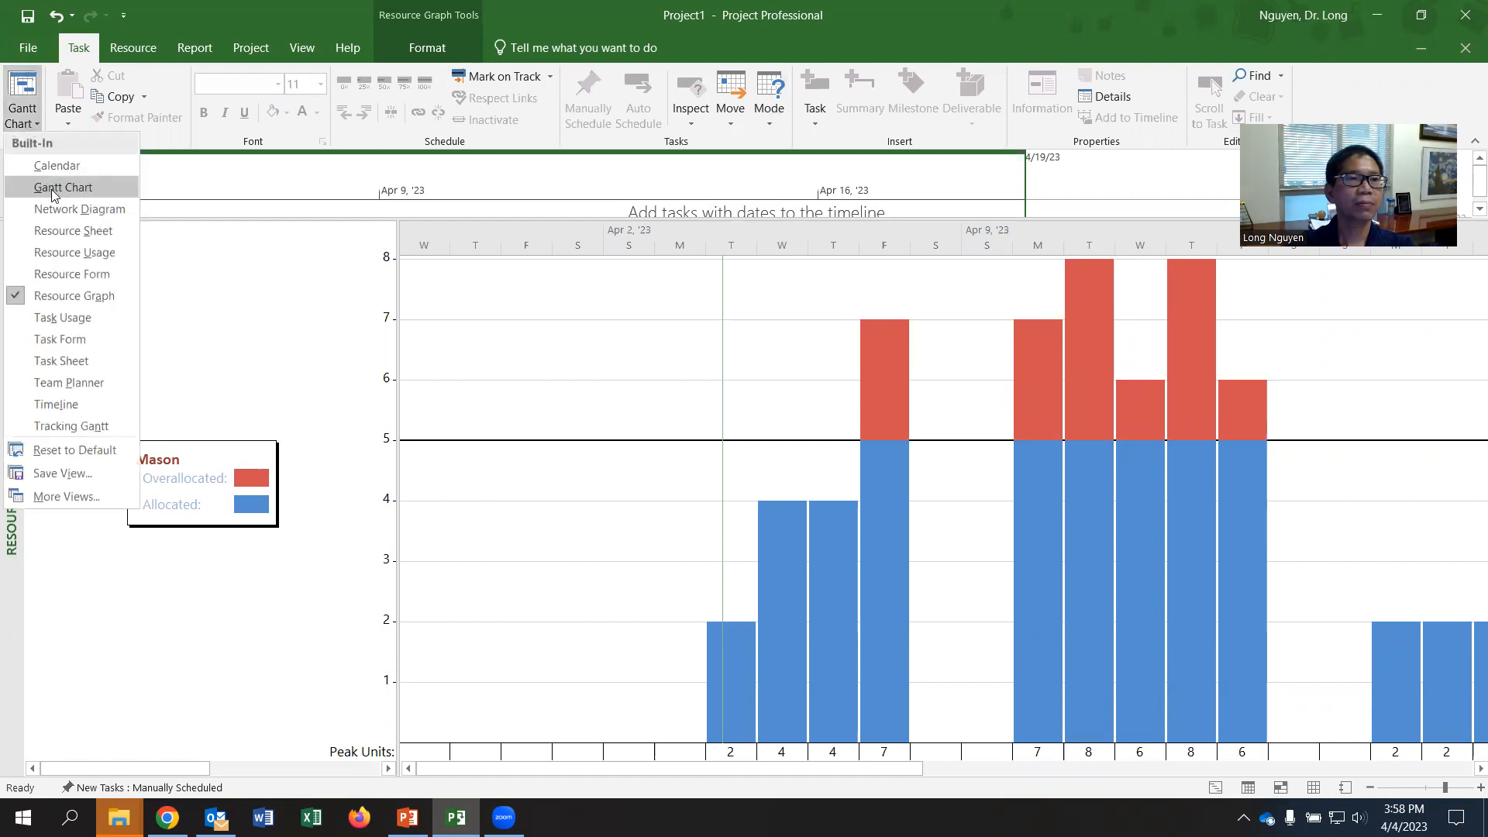
left_click(54, 190)
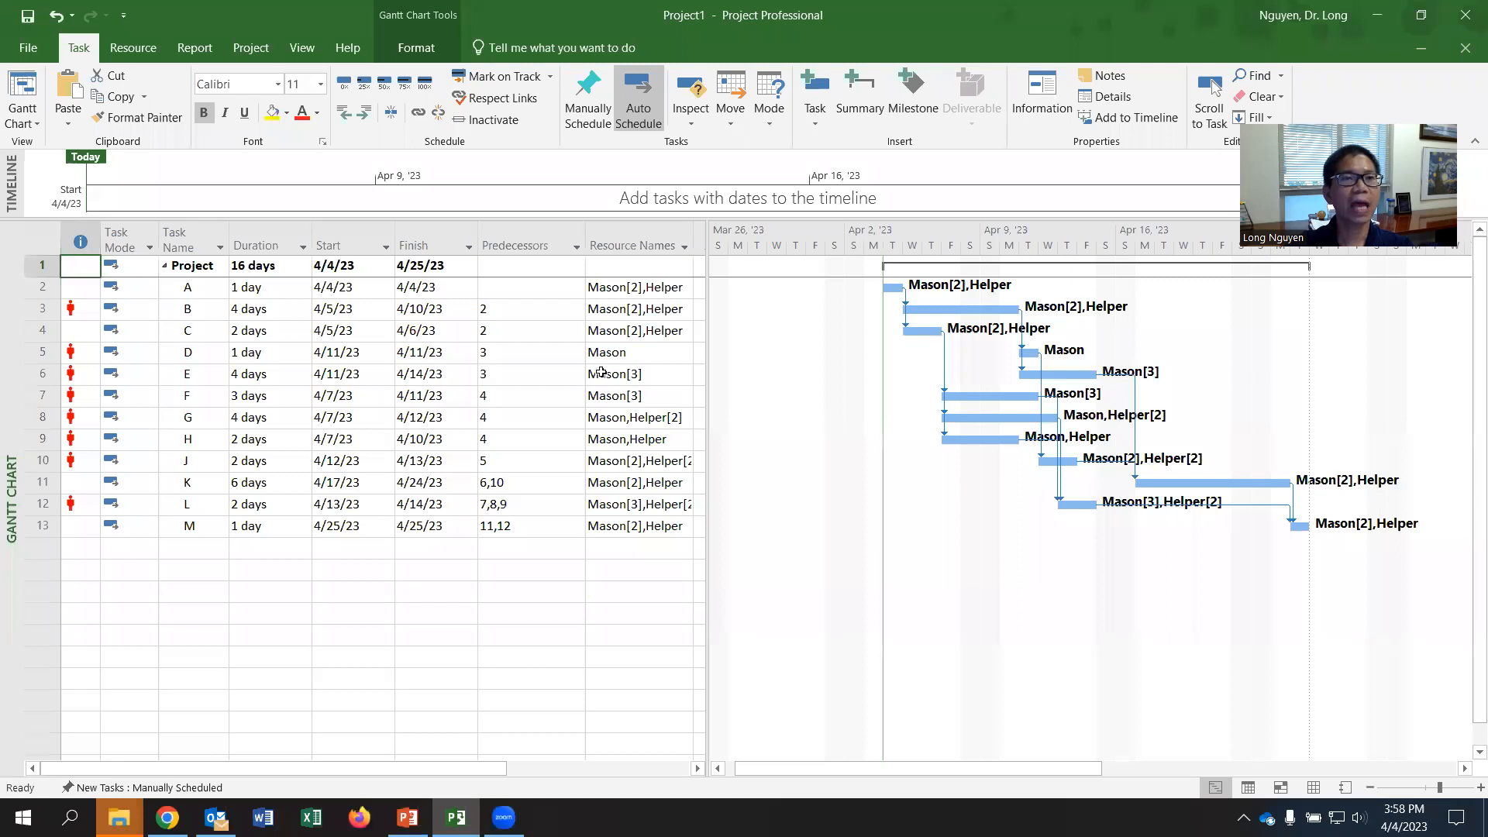
left_click(307, 50)
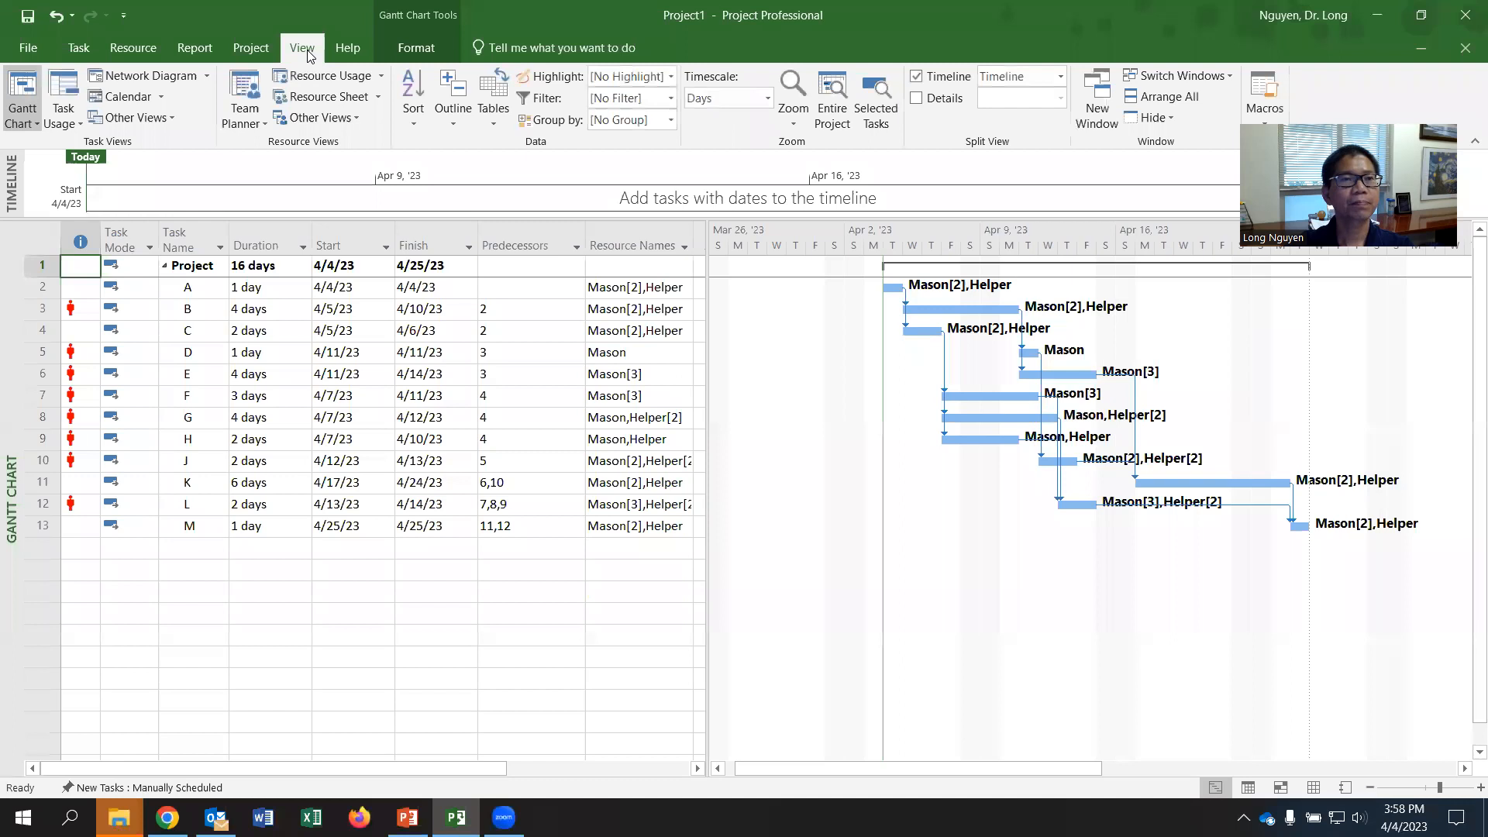
left_click(133, 120)
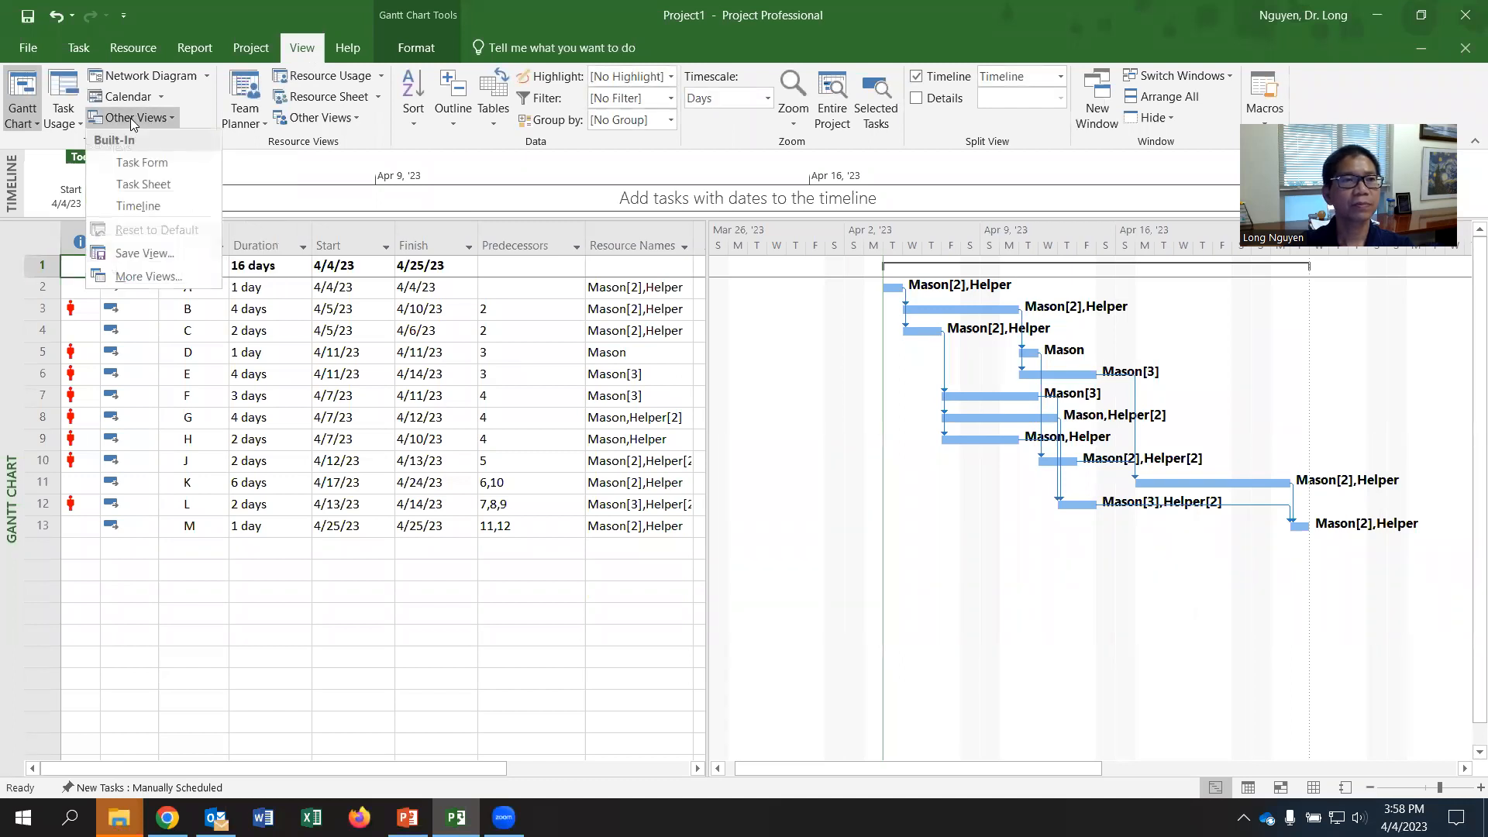
left_click(148, 277)
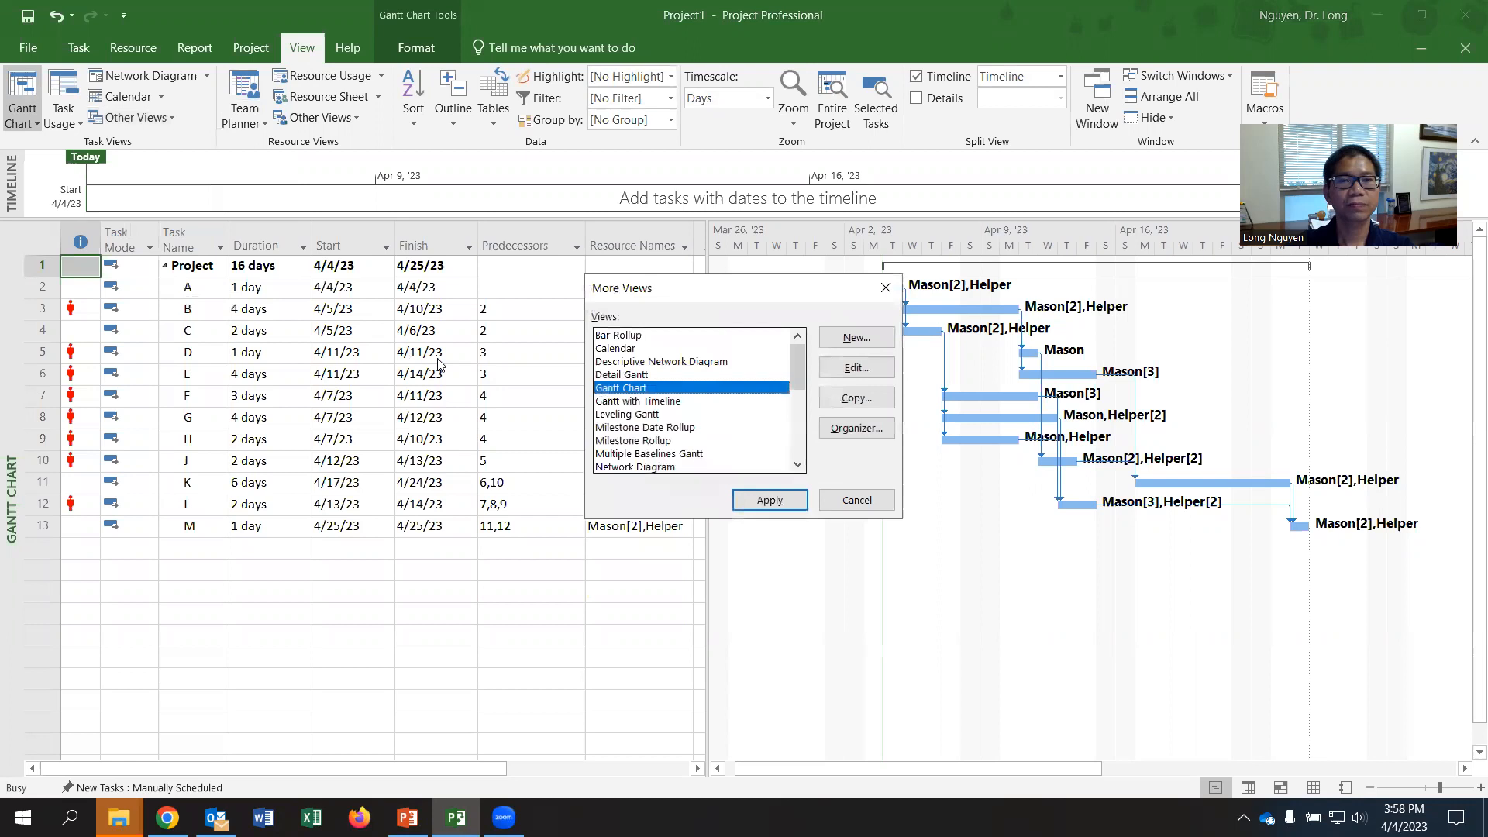
left_click(856, 338)
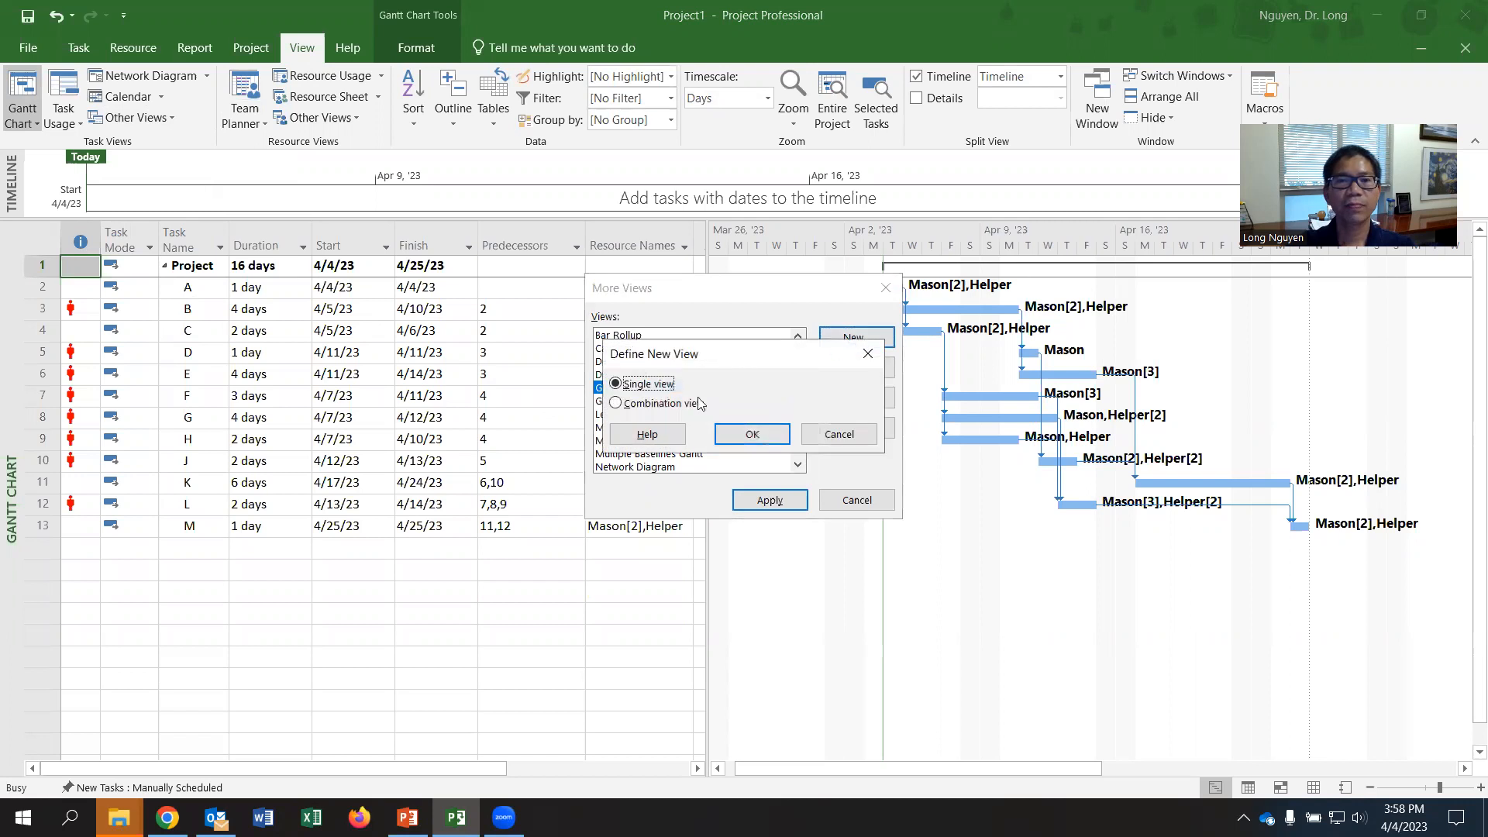
left_click(616, 404)
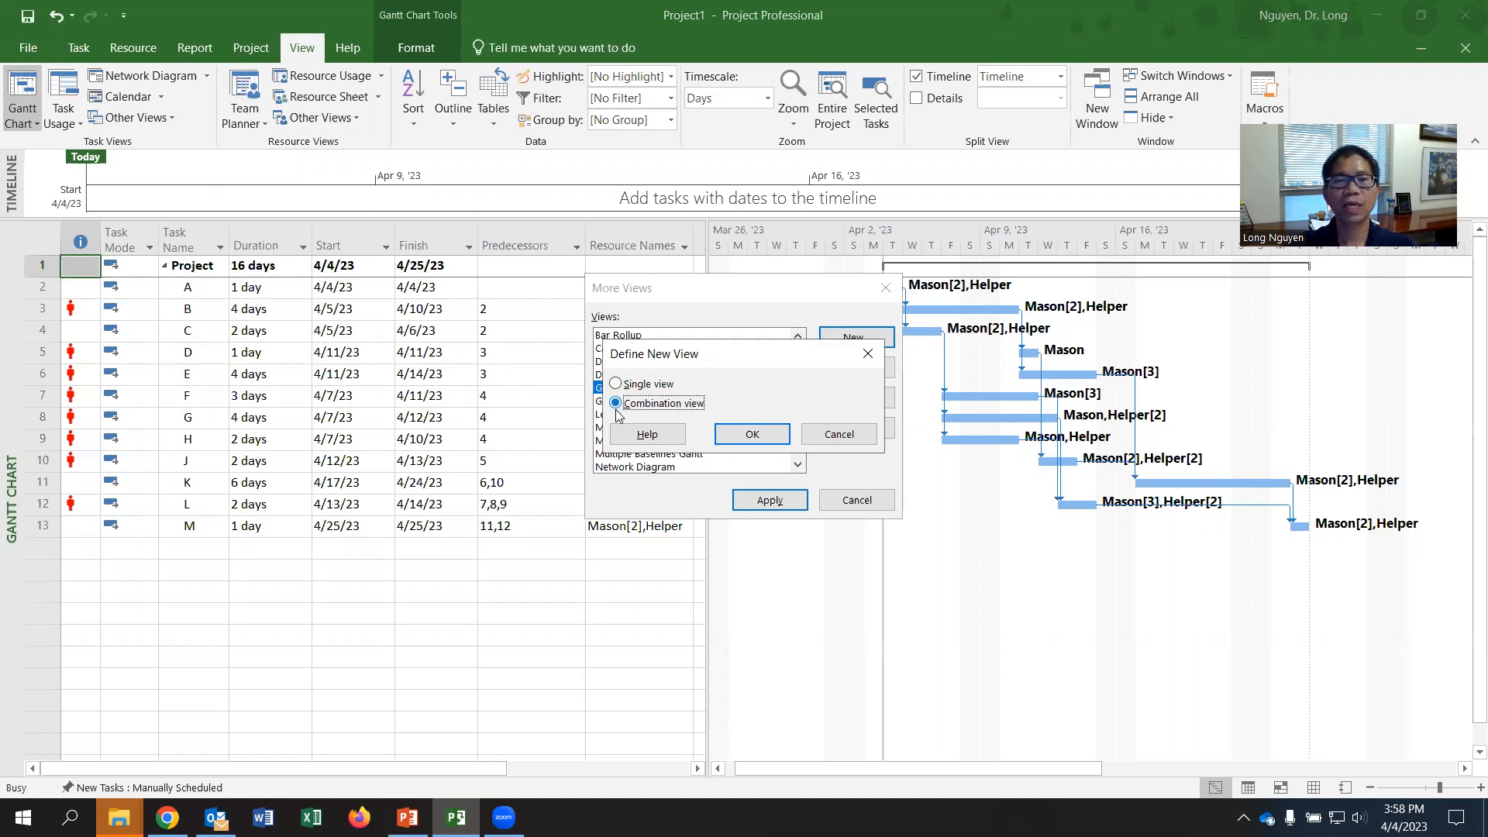
left_click(756, 435)
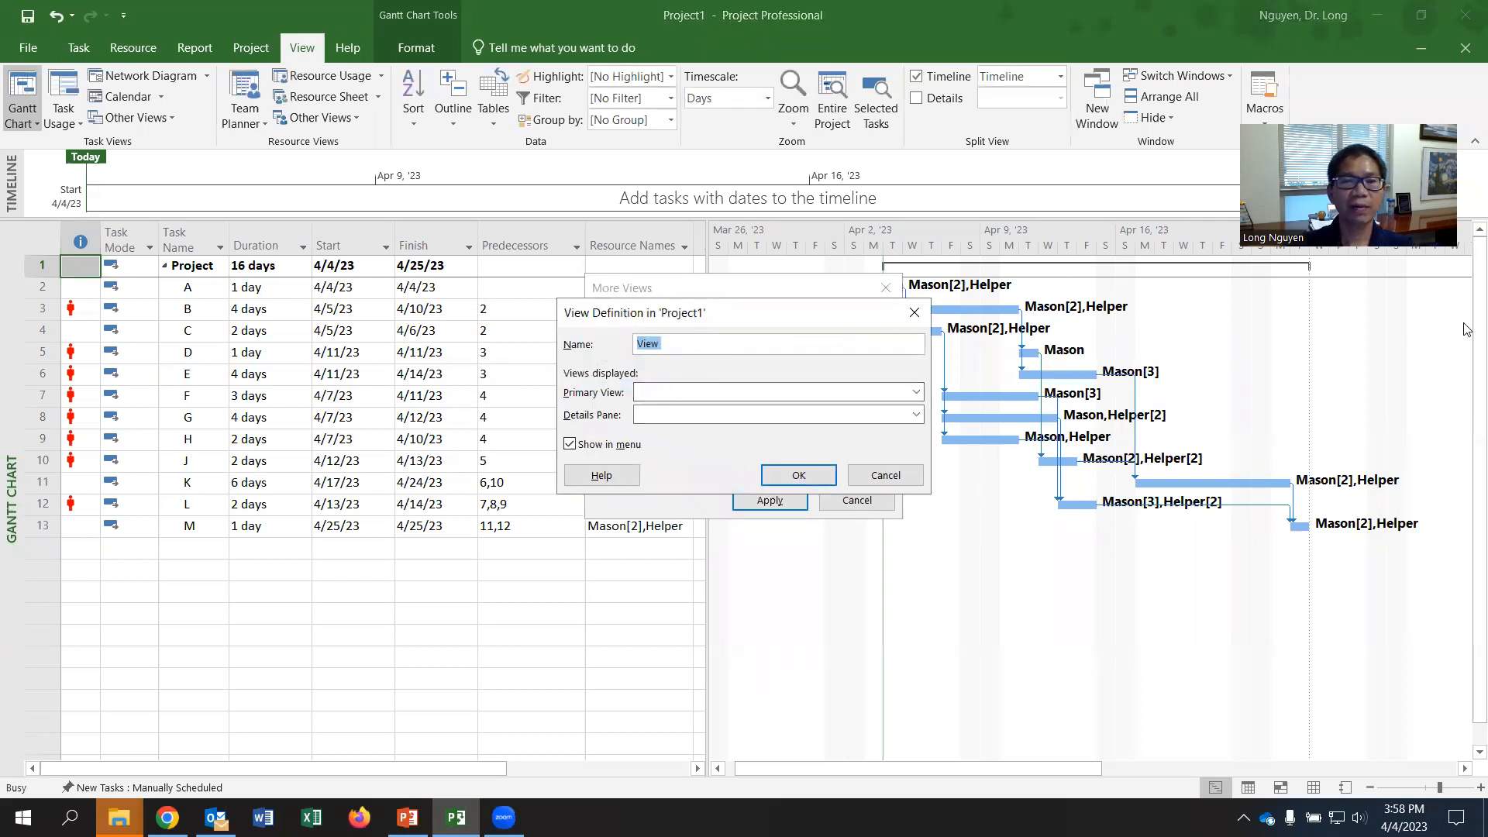
- Name the new combination view "Gantt and Resource Graph"
type("Ga")
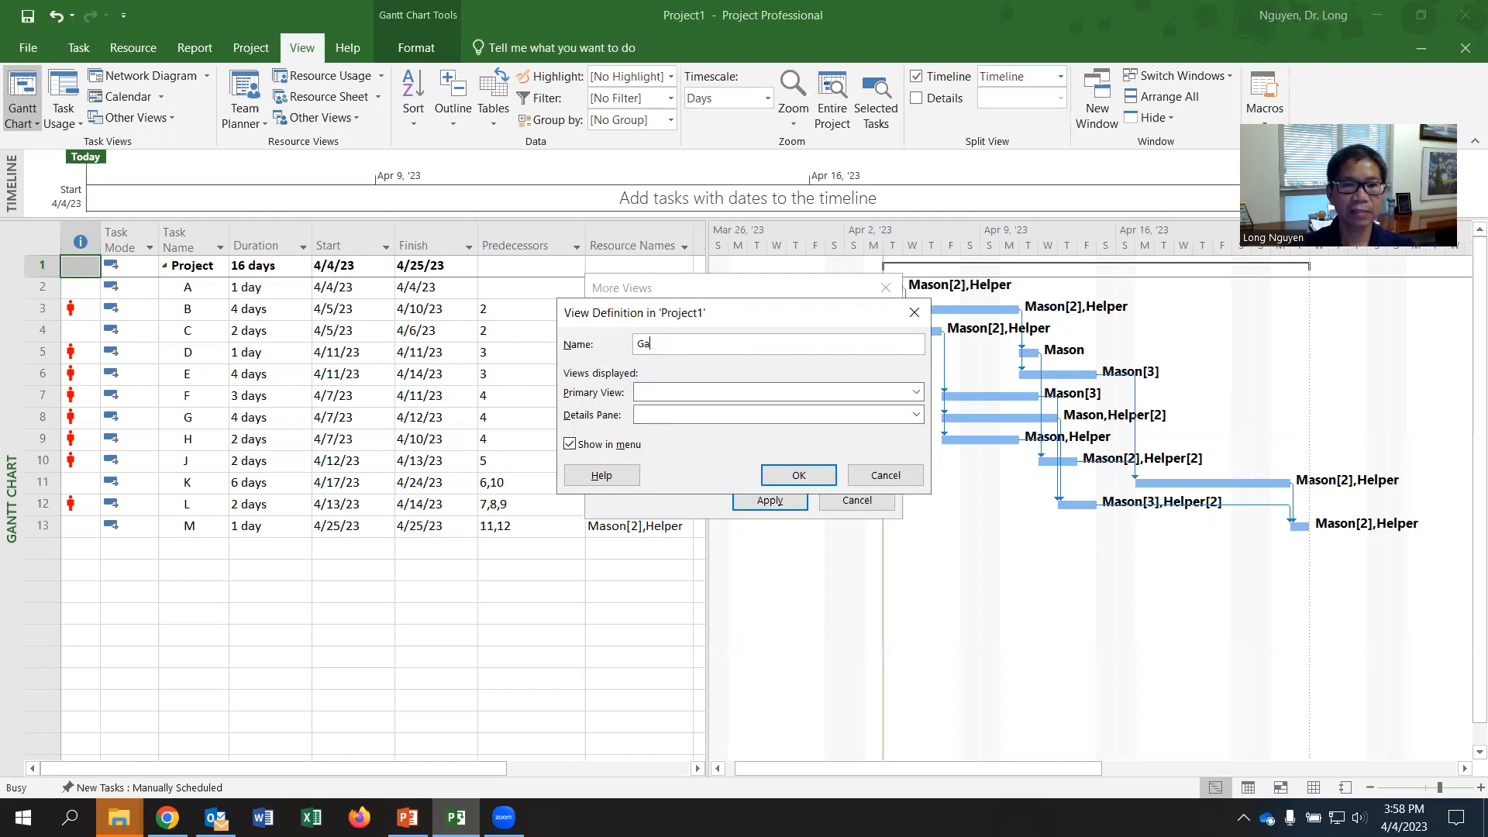
type("ntt")
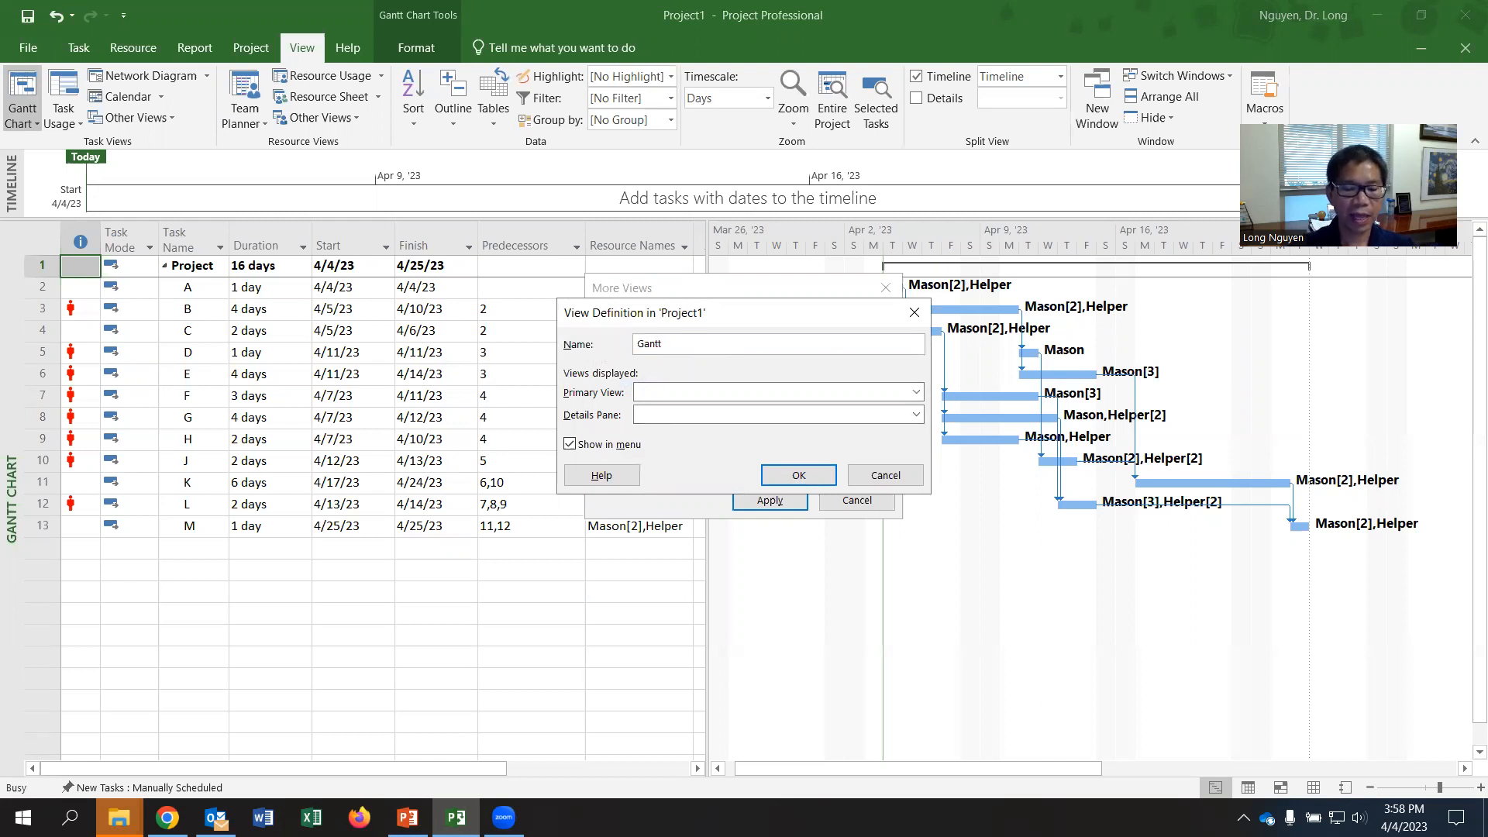
type("a")
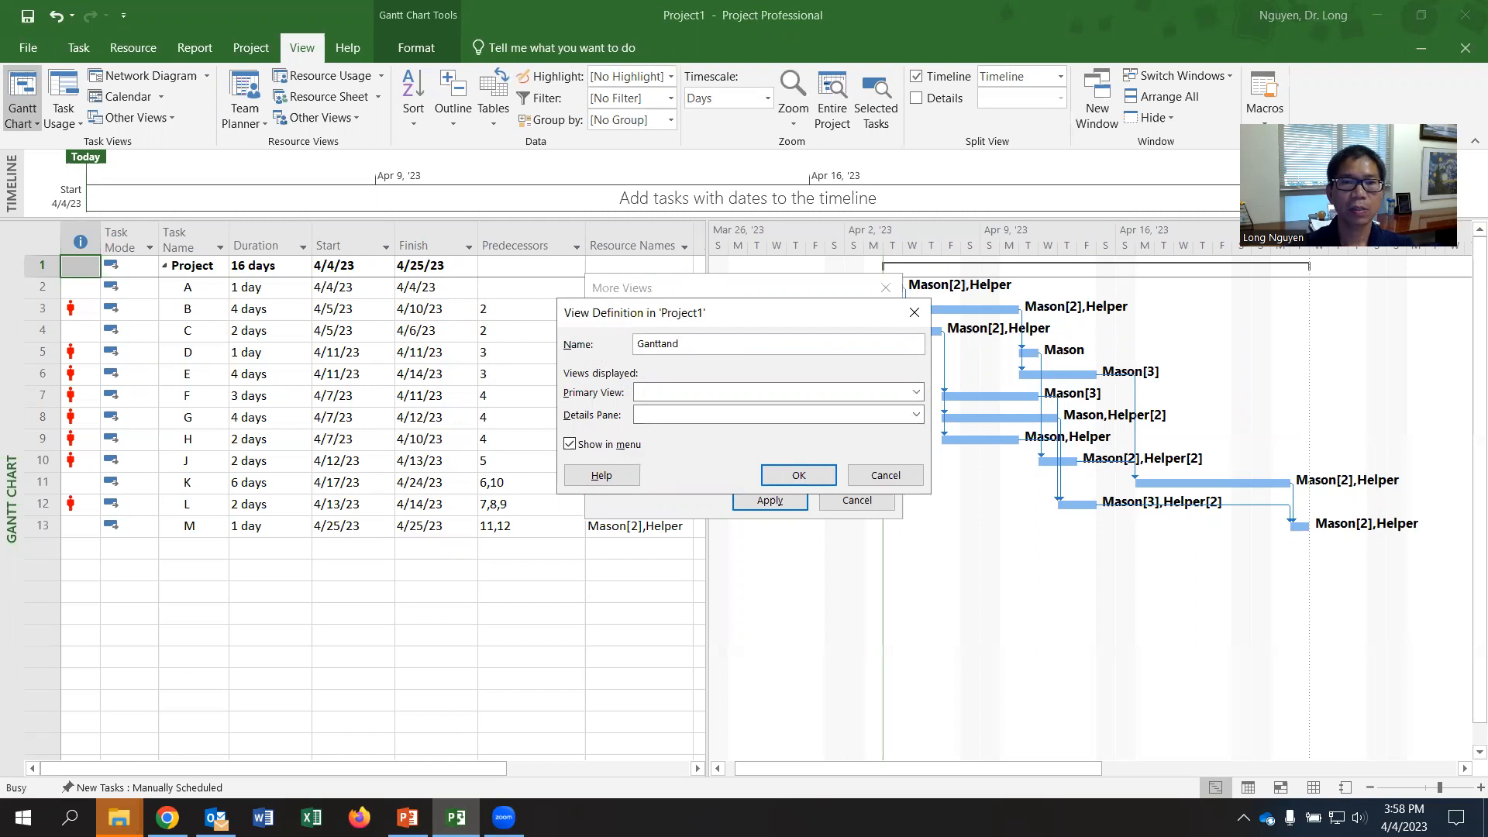
key("BackSpace")
type("and Res")
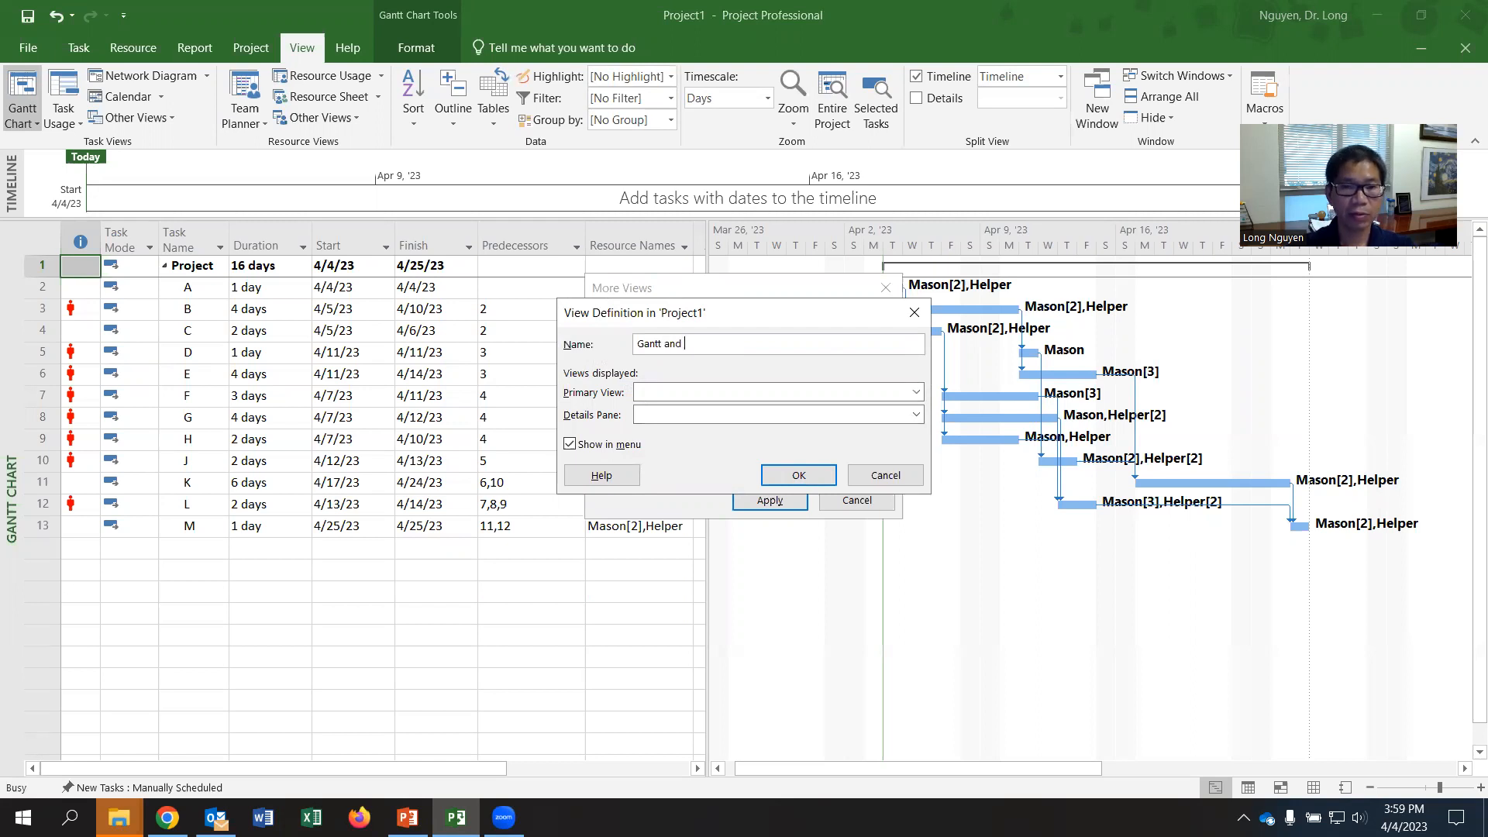
type("o")
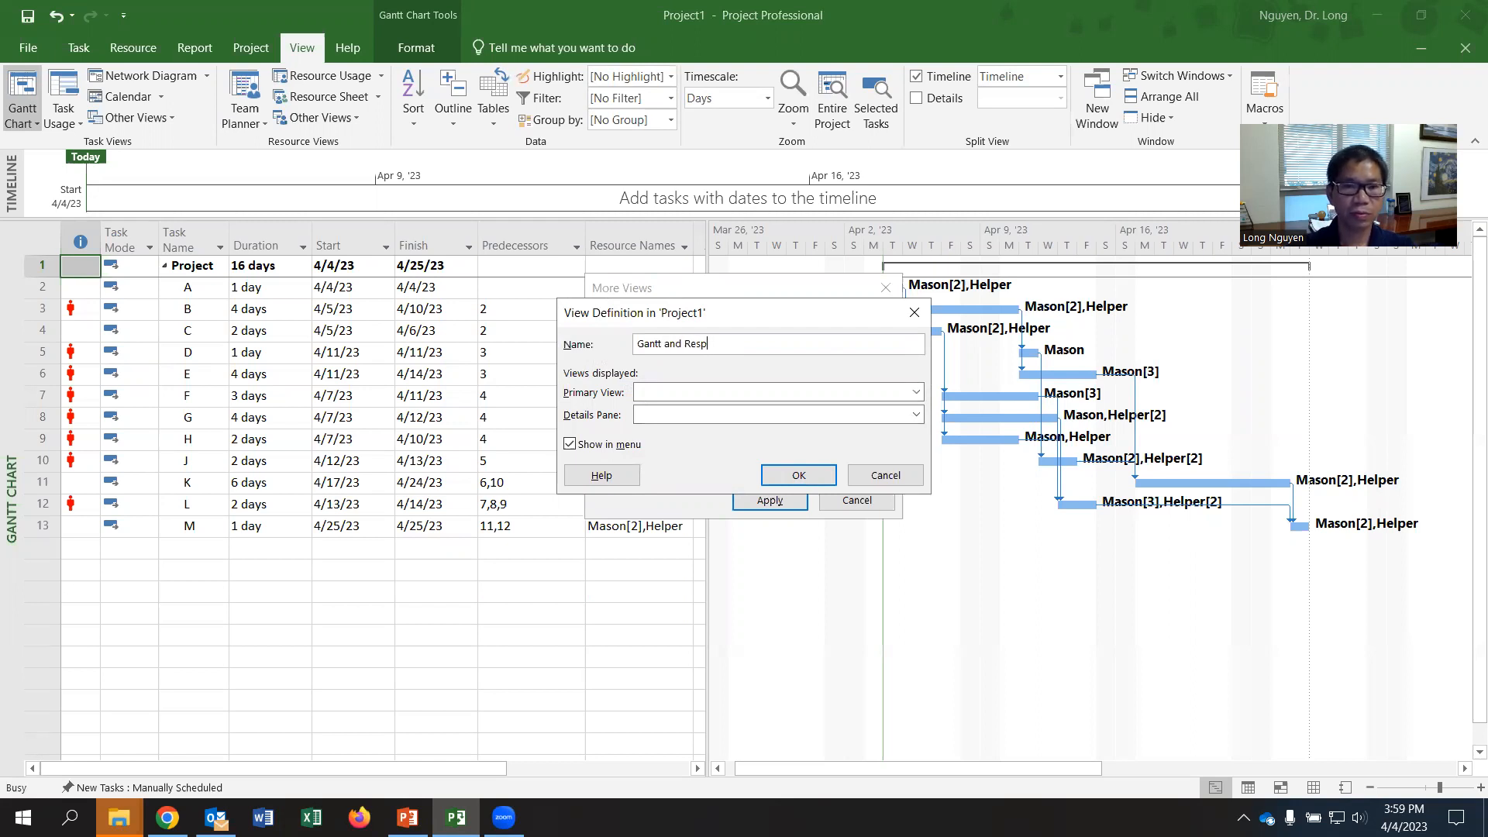
type("urce Graph")
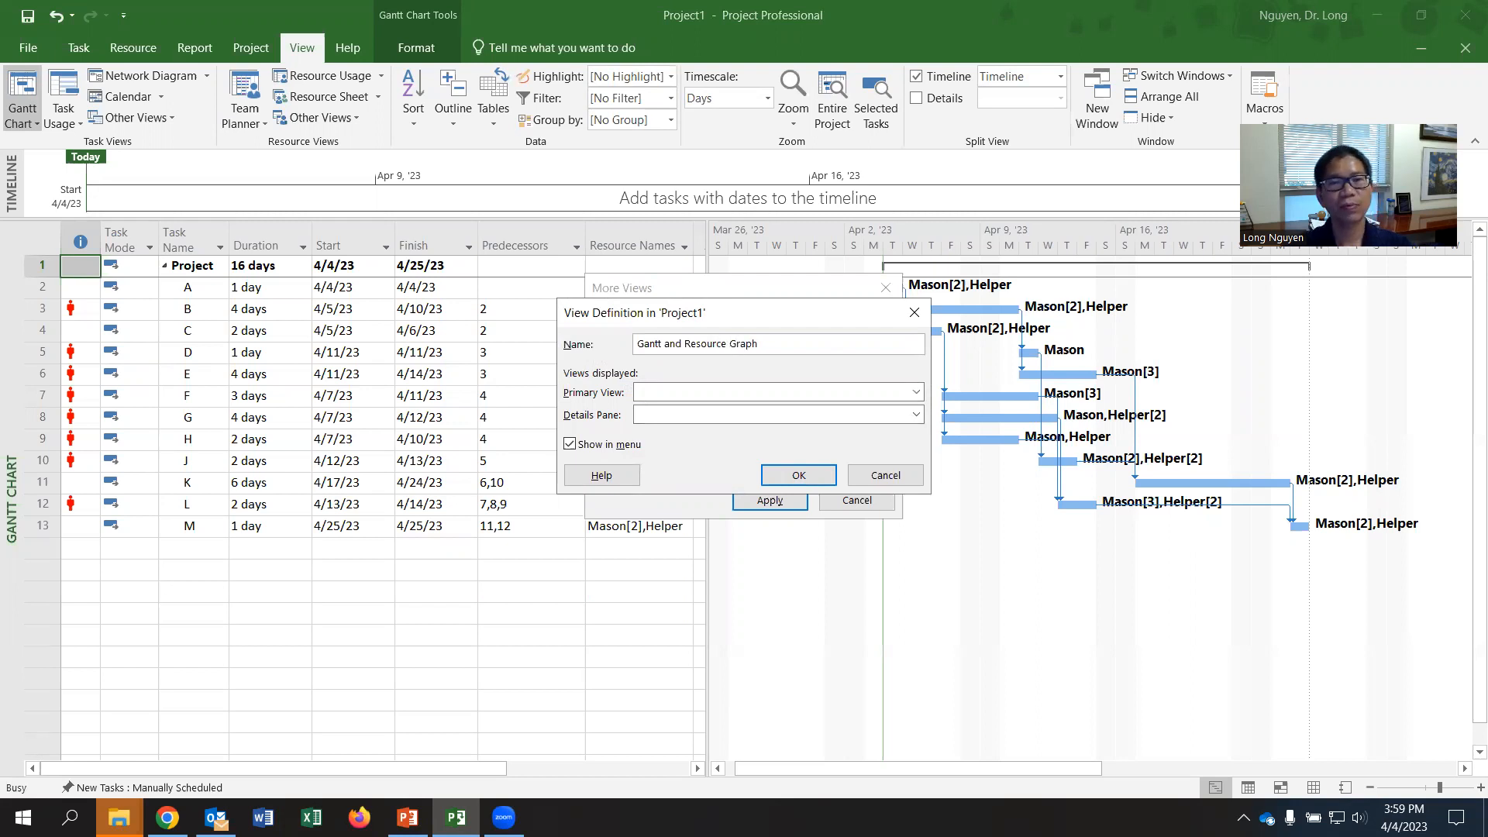
- Set the new view's primary view to Gantt Chart and its details pane to Resource Graph
left_click(916, 392)
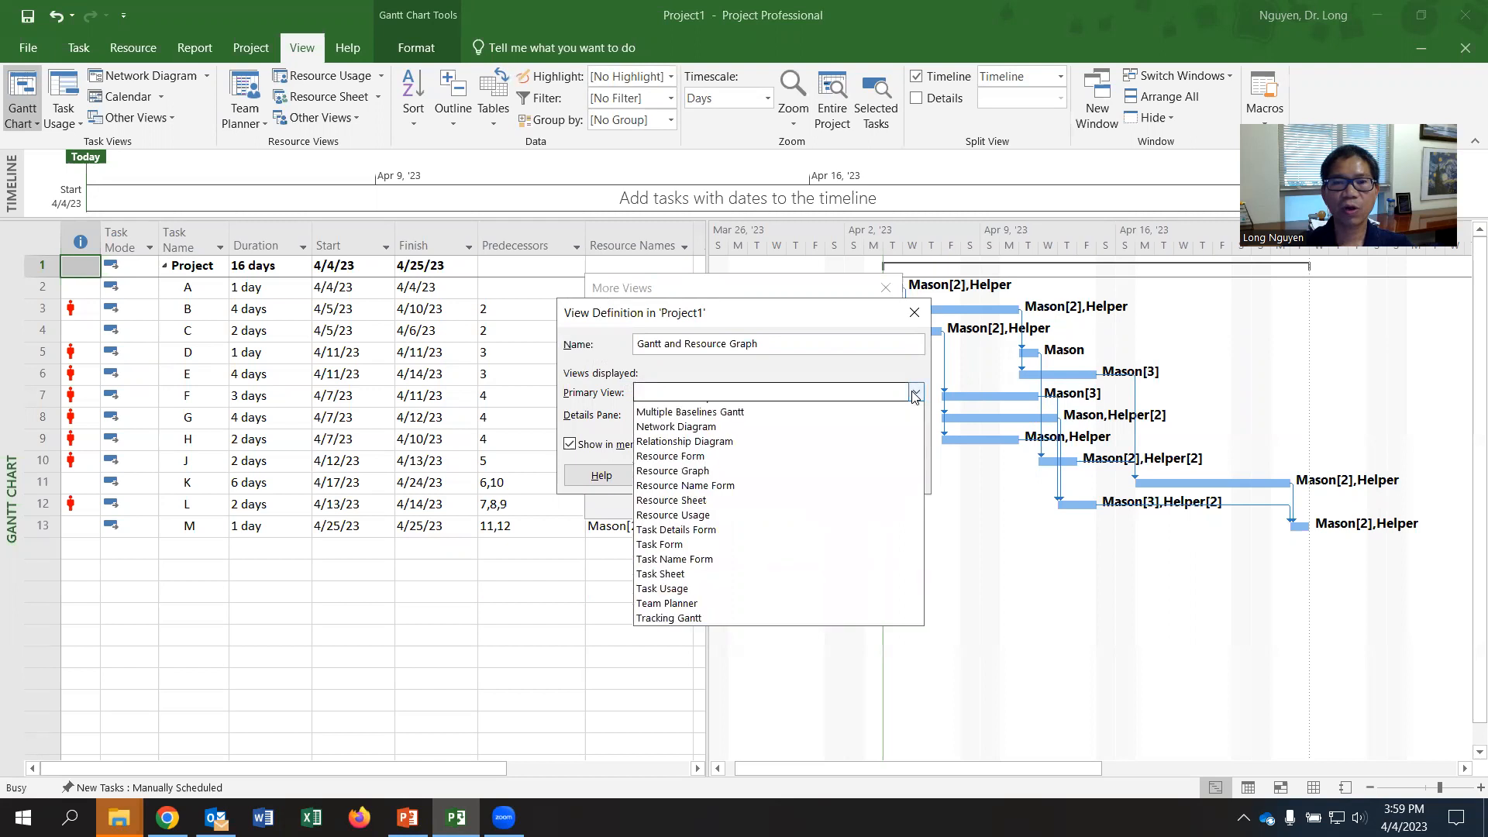
scroll(744, 465, "up", 5)
left_click(736, 465)
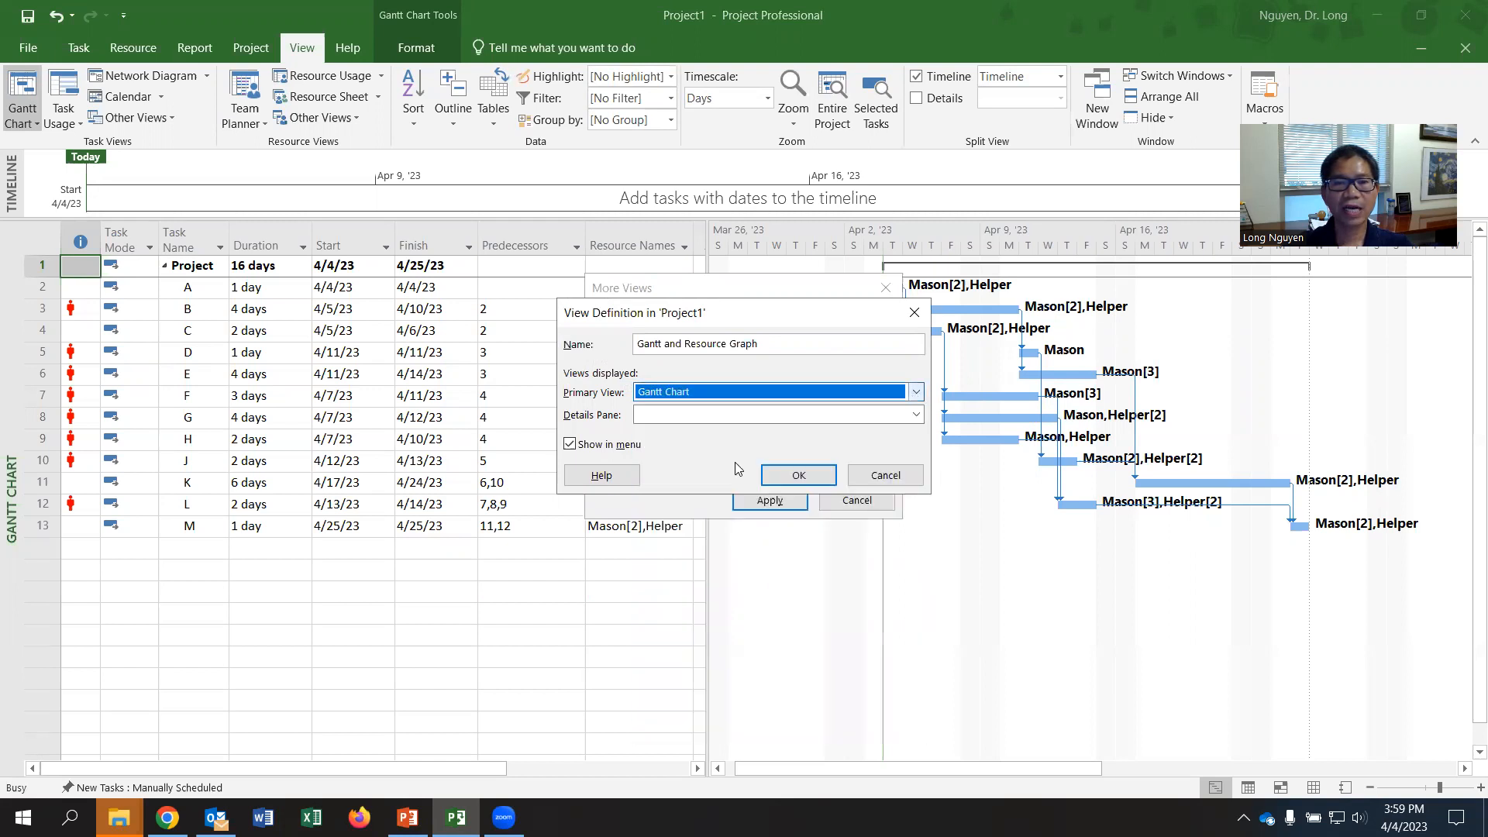
left_click(725, 416)
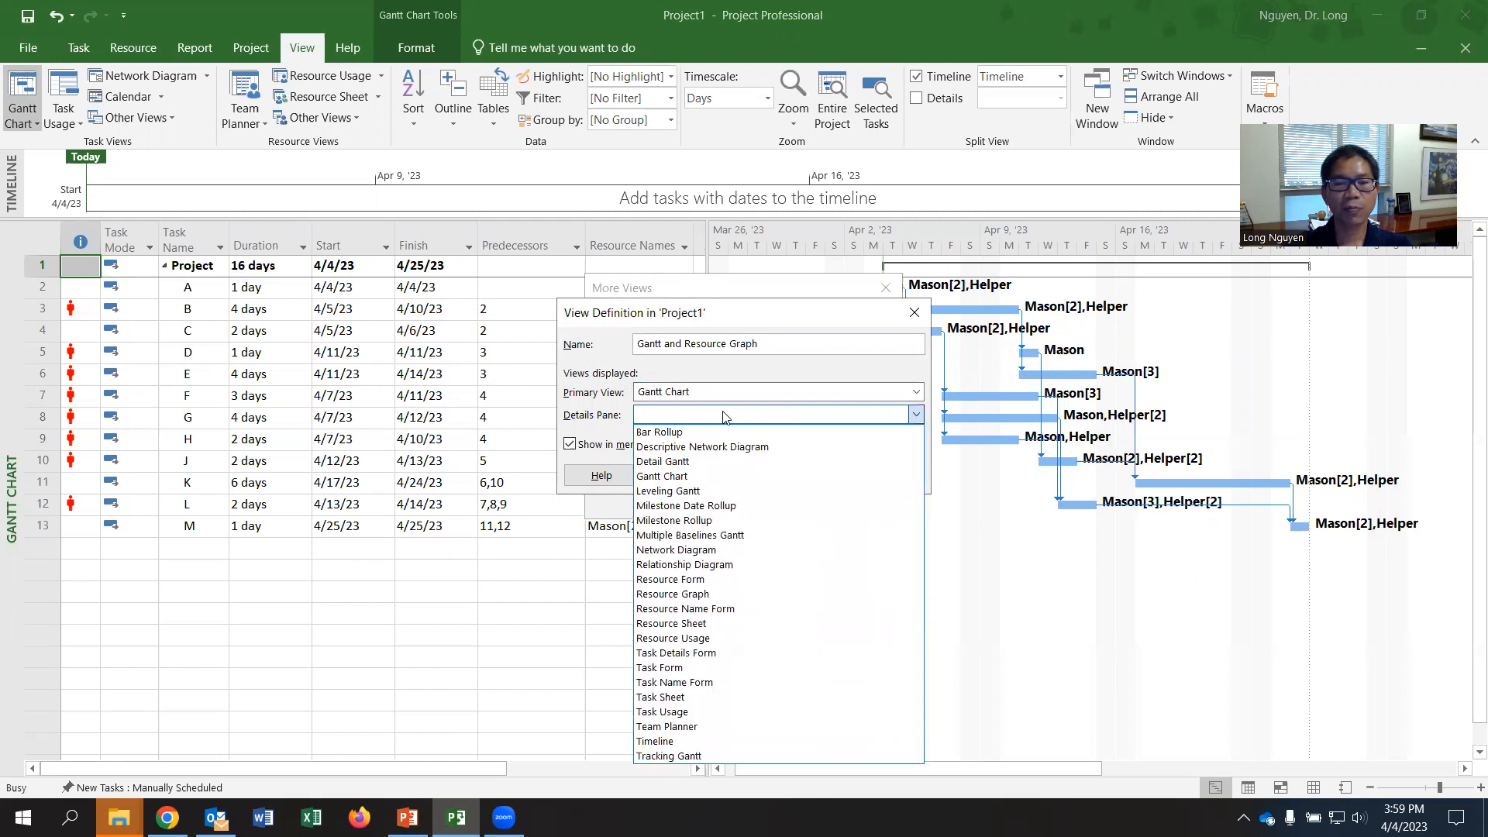
left_click(744, 594)
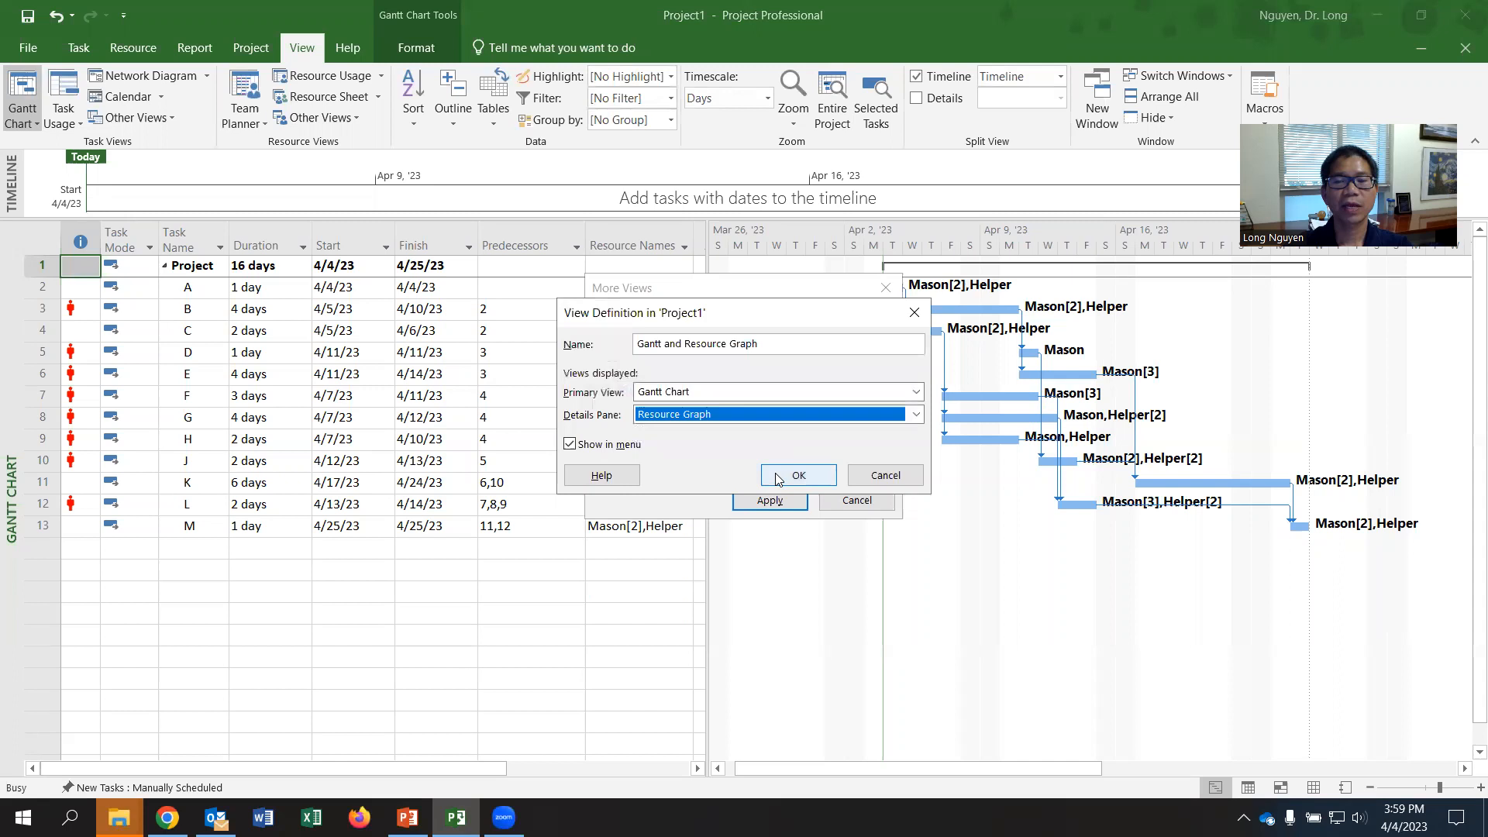
- Confirm the definition of the "Gantt and Resource Graph" view and apply it to the project
left_click(571, 445)
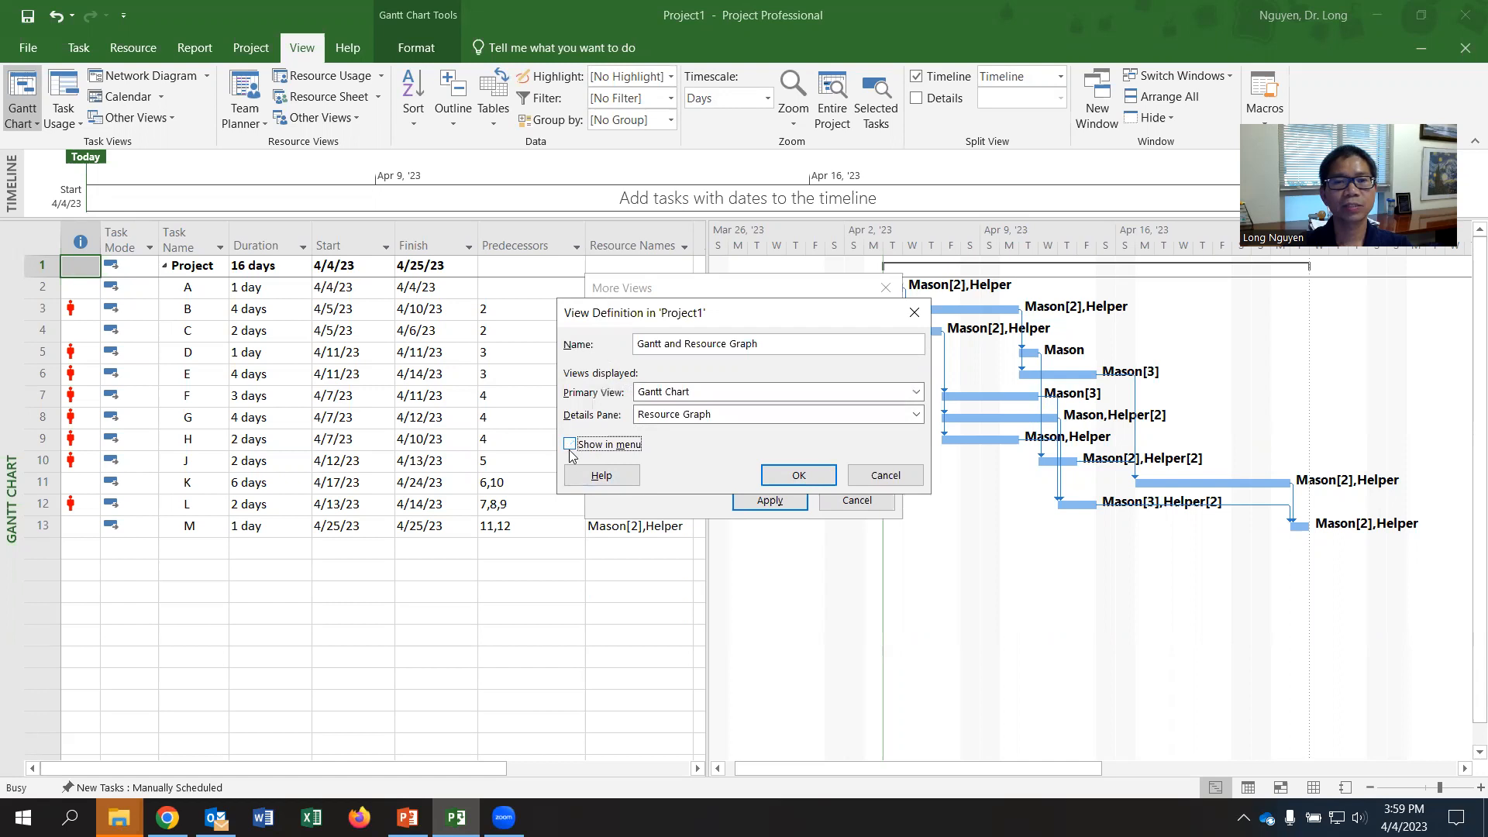
left_click(571, 445)
left_click(571, 445)
left_click(796, 474)
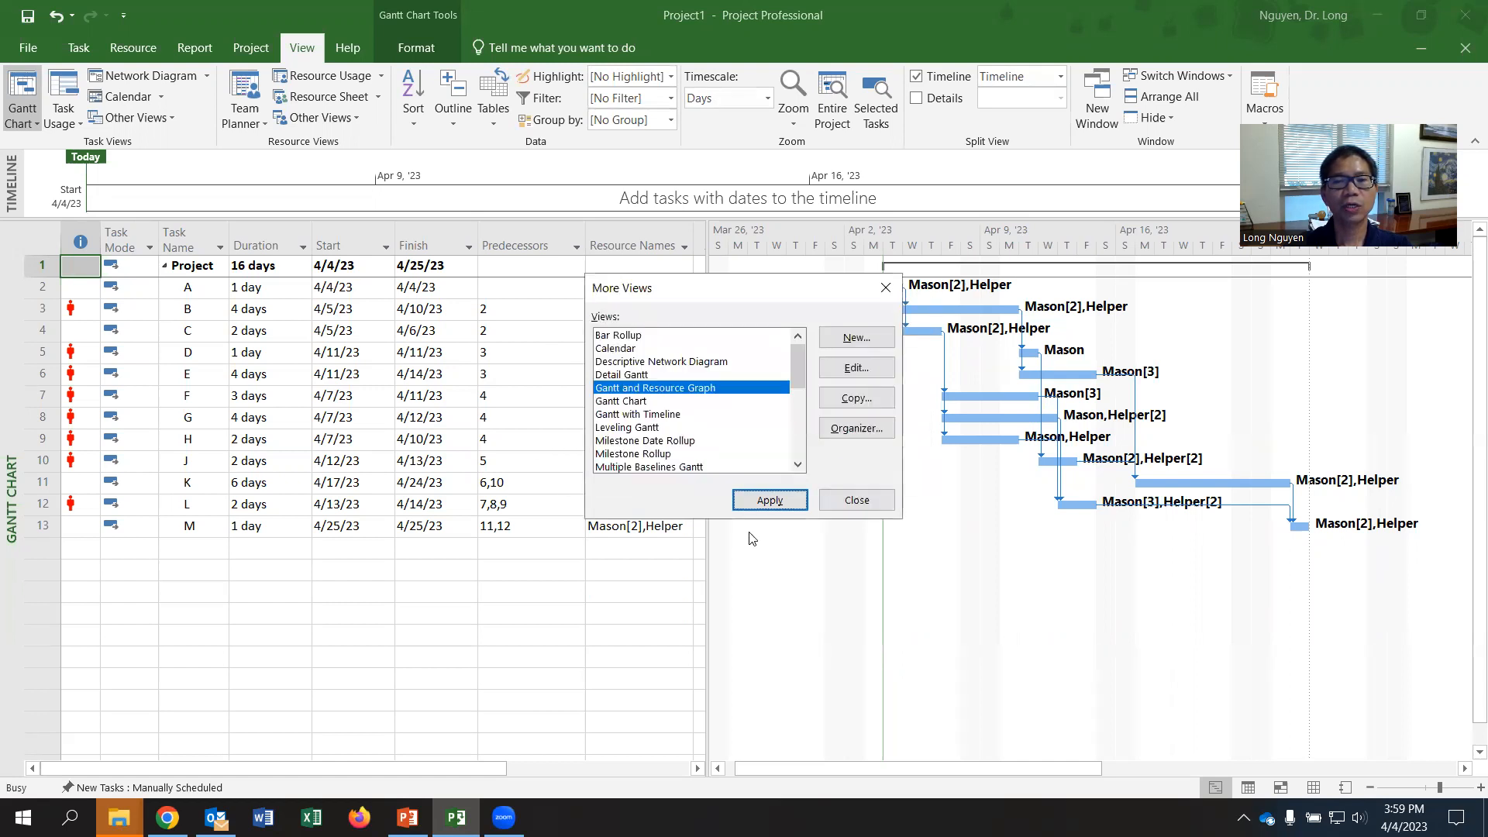
left_click(770, 500)
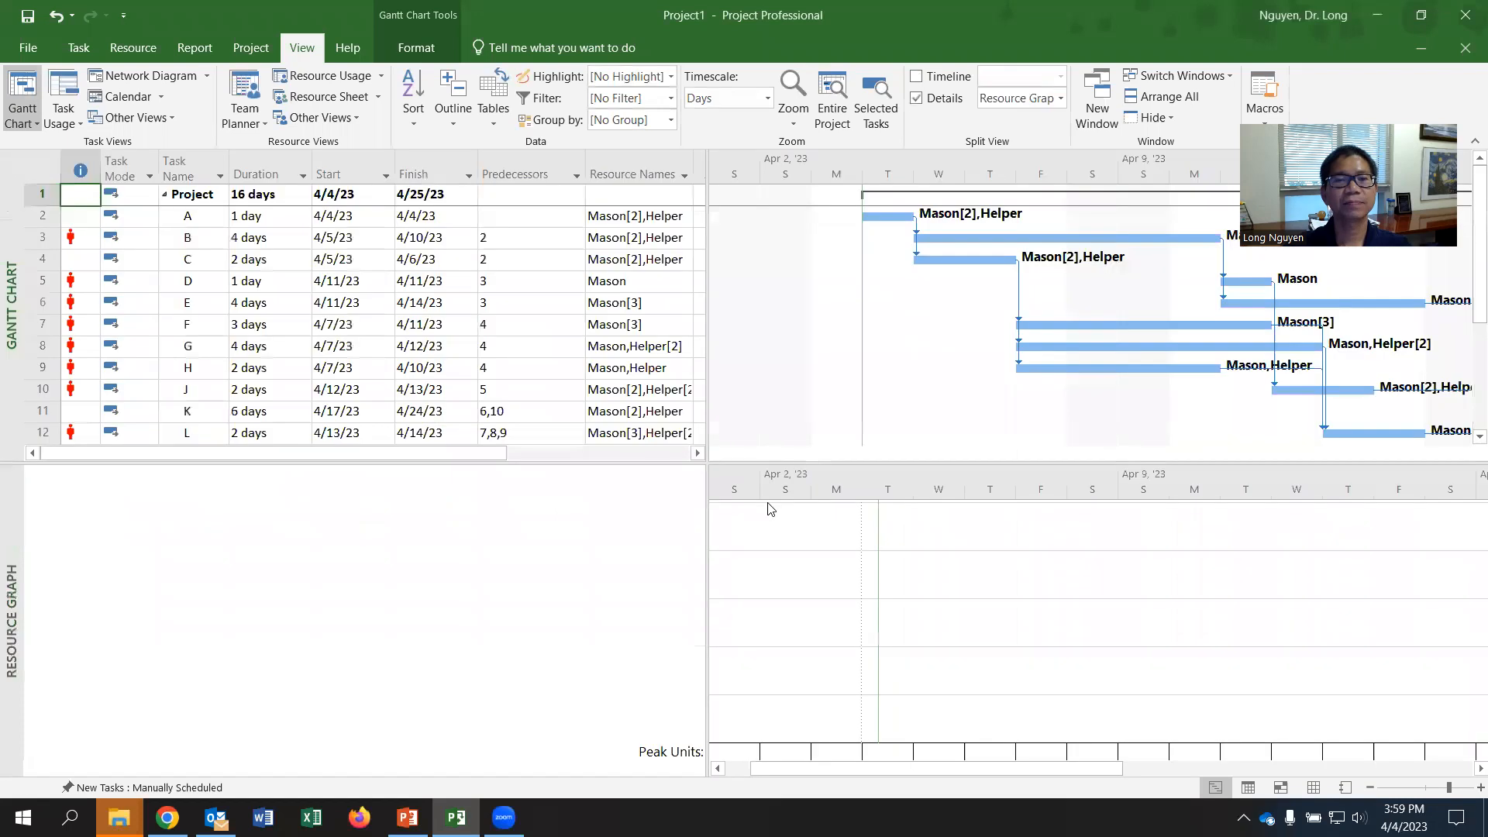
- Examine the resource graphs of Mason and Helper in the combined view for tasks D, F and B
mouse_move(1061, 770)
left_mouse_down()
mouse_move(1153, 772)
mouse_move(1061, 773)
left_mouse_up()
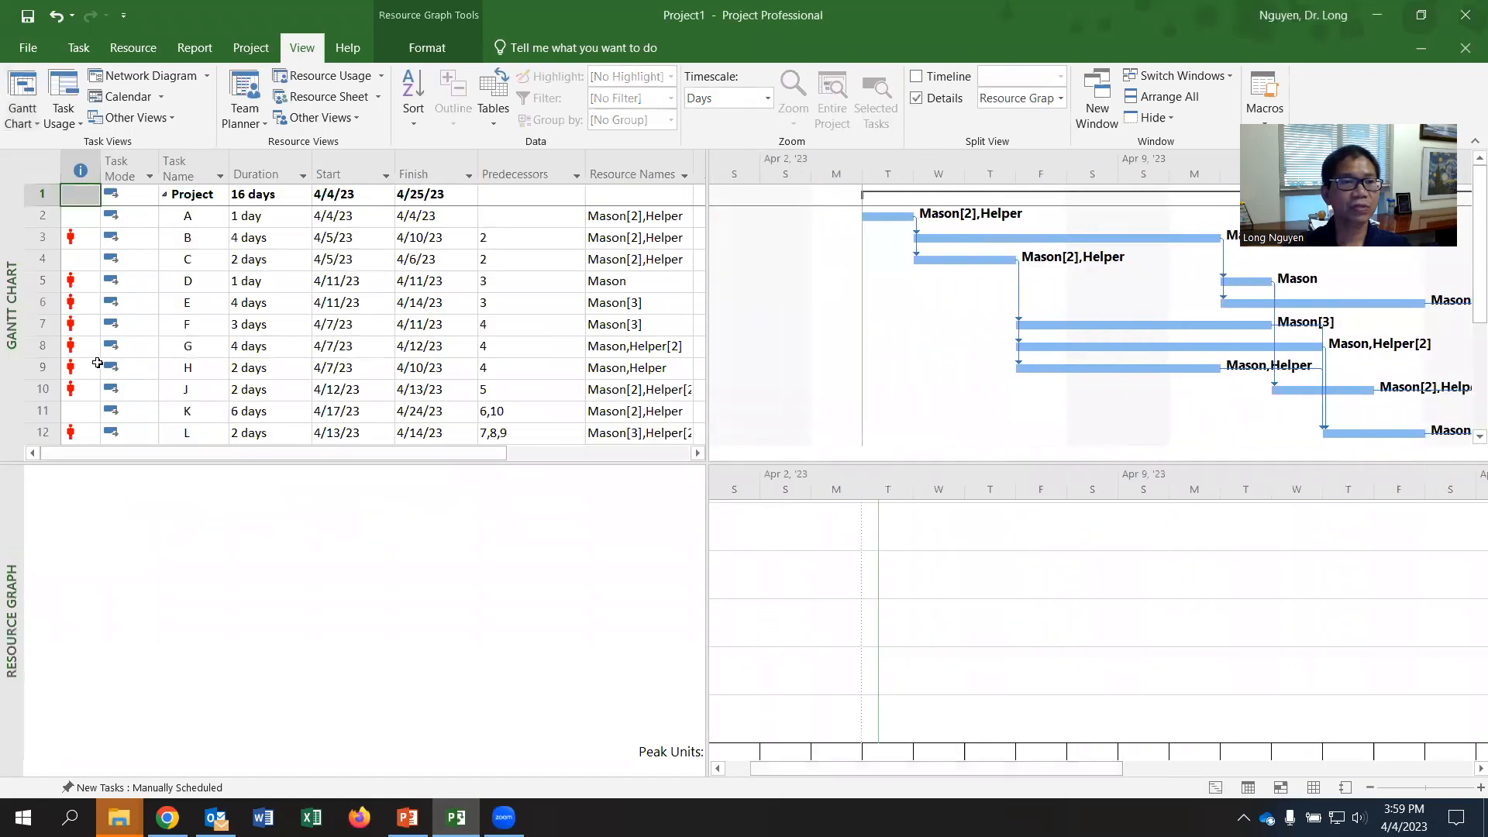
left_click(190, 282)
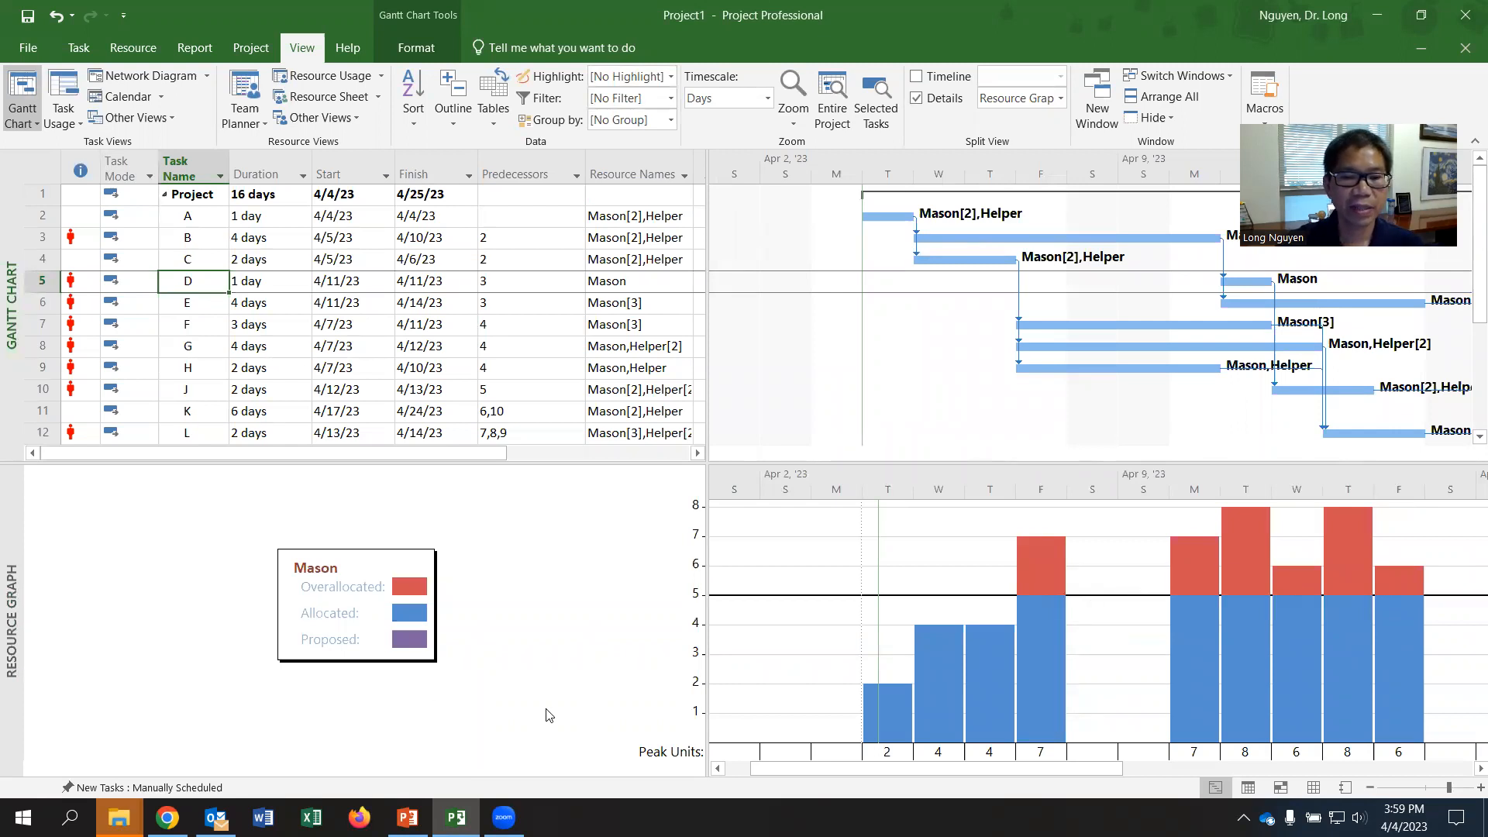
left_click_drag(761, 772, 752, 772)
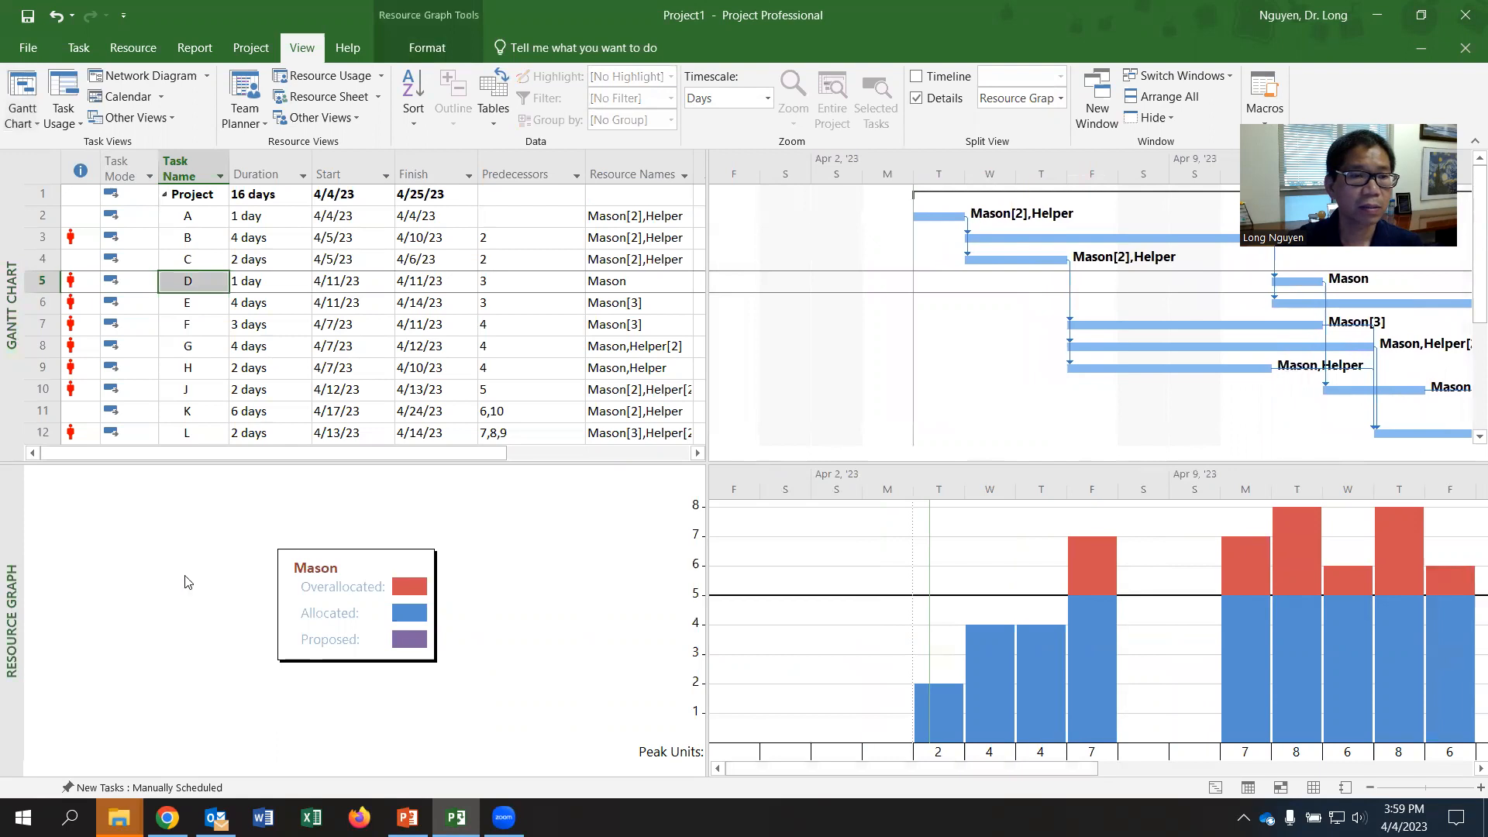
left_click(188, 322)
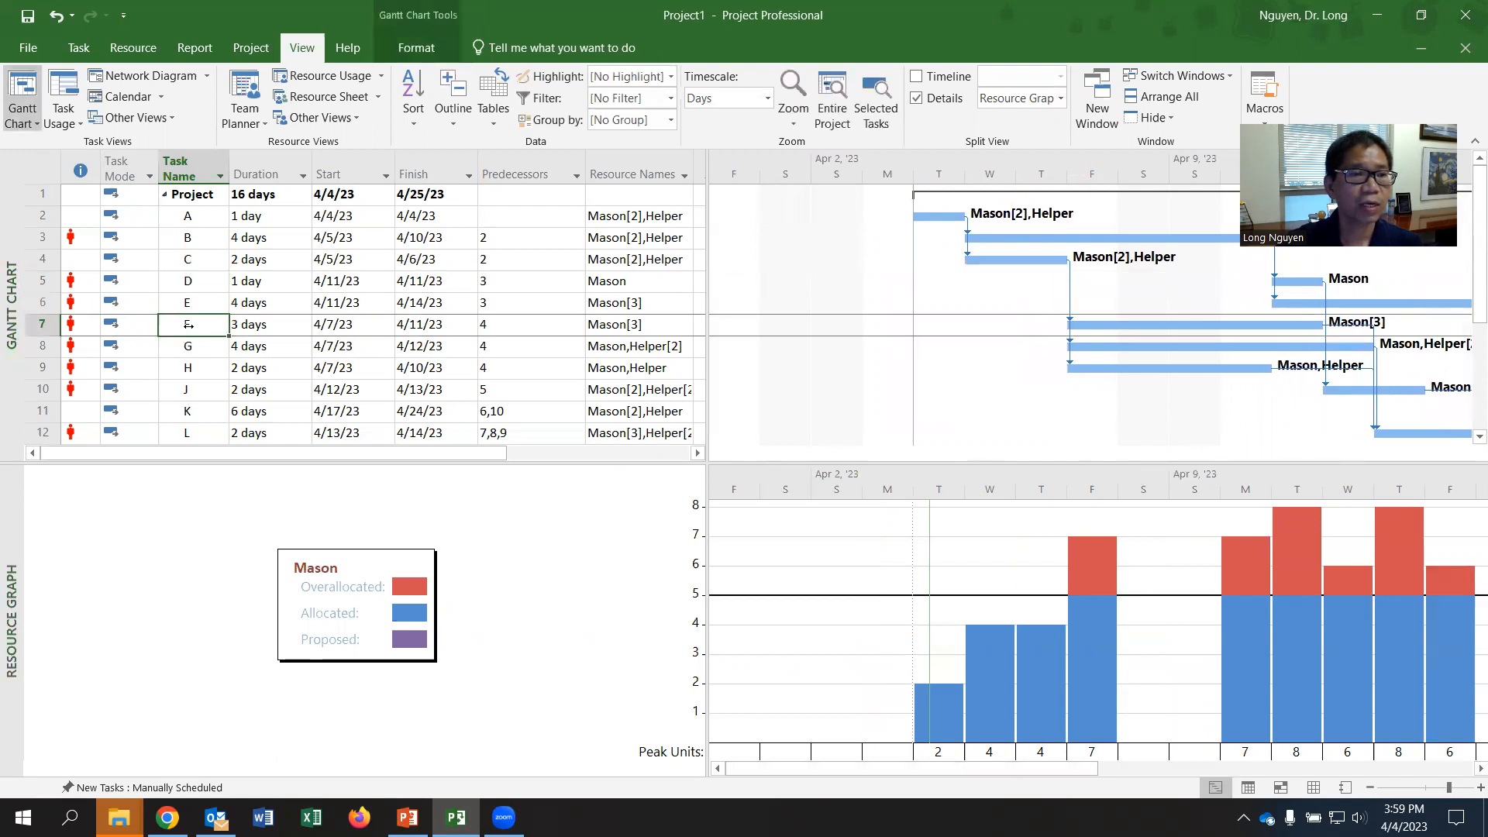
left_click(186, 238)
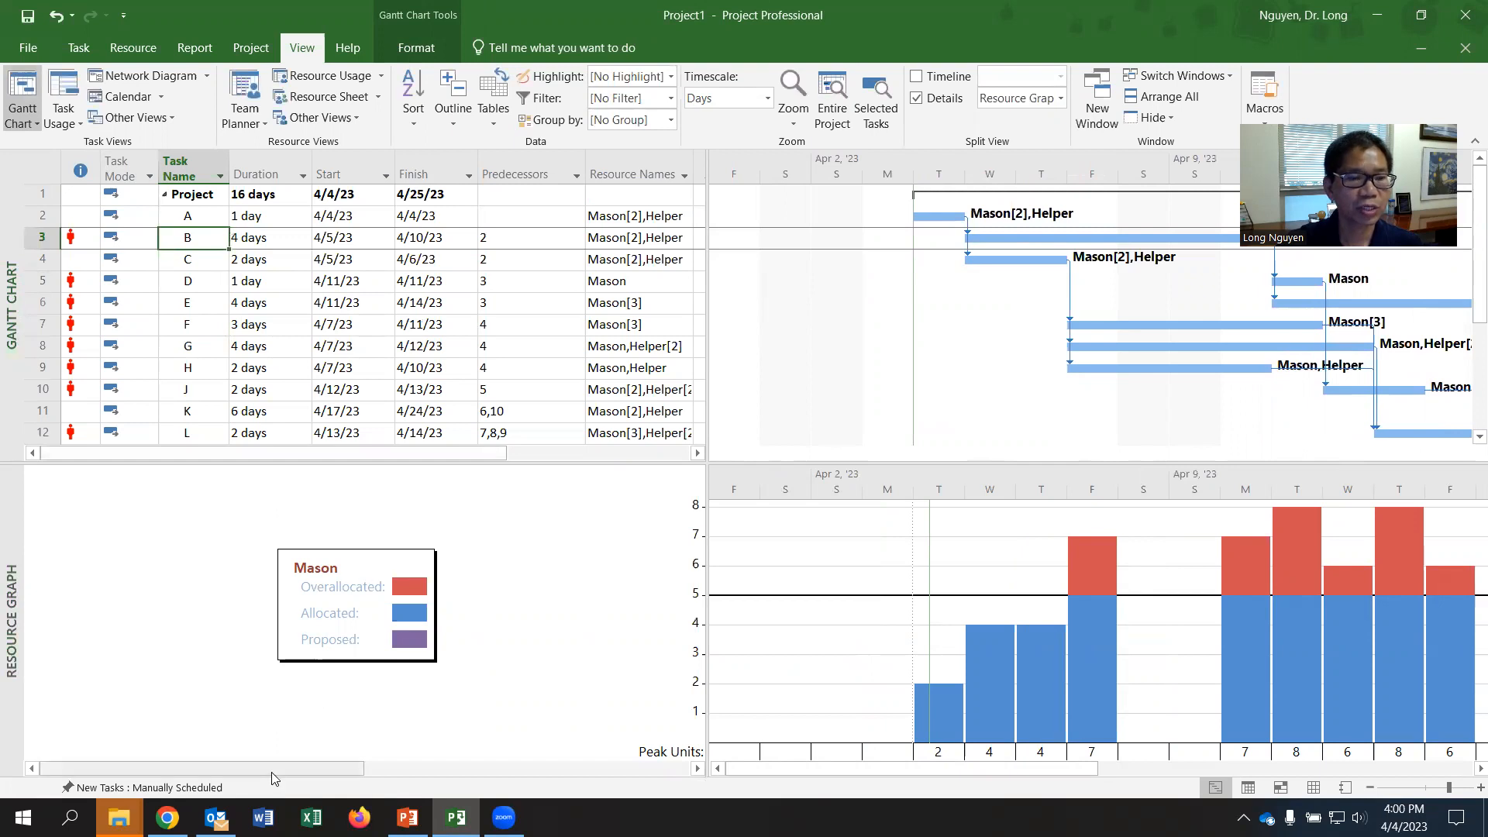
left_click_drag(272, 770, 327, 771)
left_click_drag(420, 771, 97, 767)
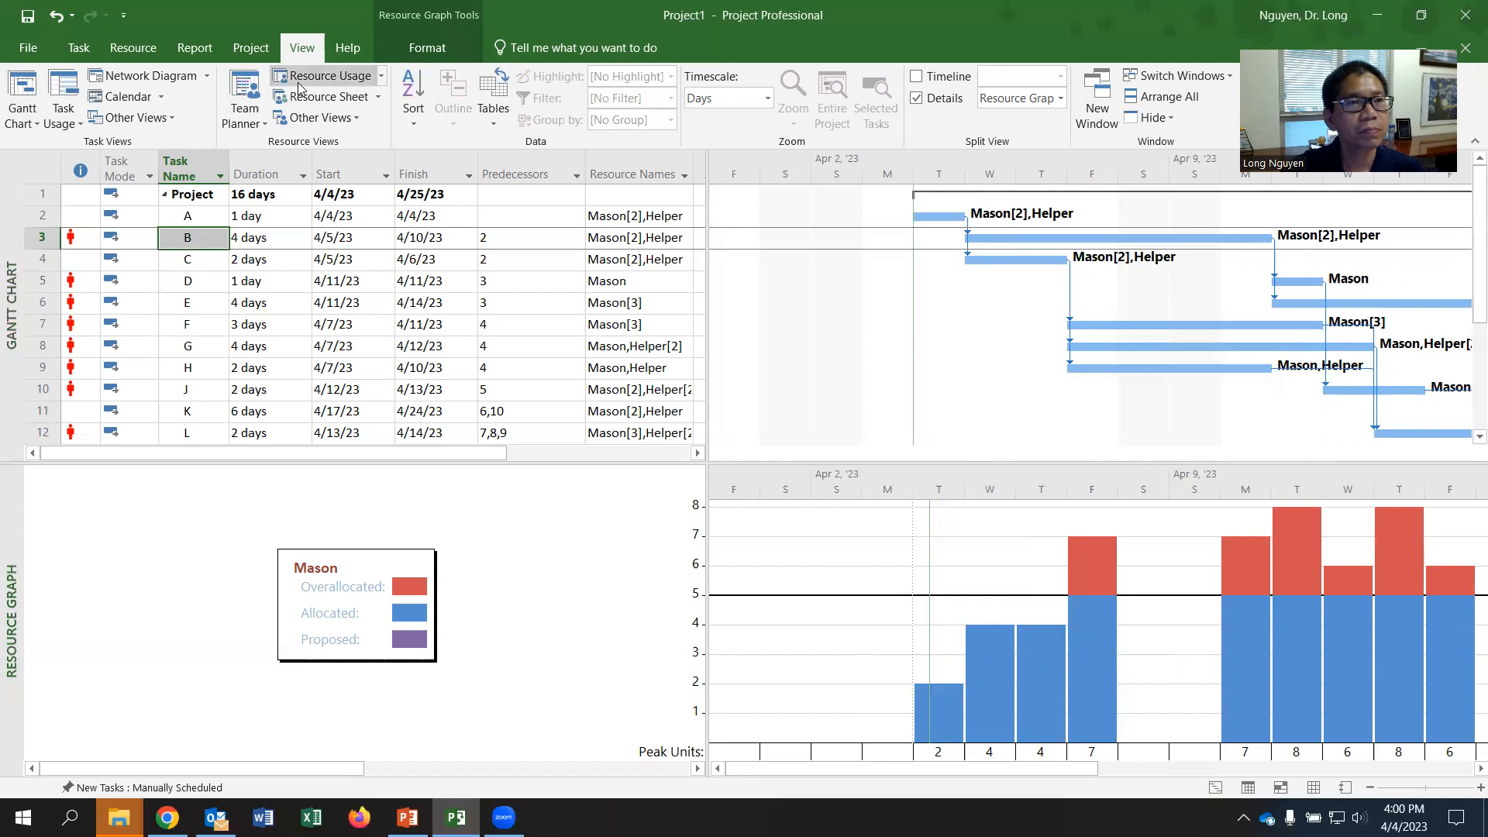
- Set the project start date to 5/1/2023
left_click(241, 54)
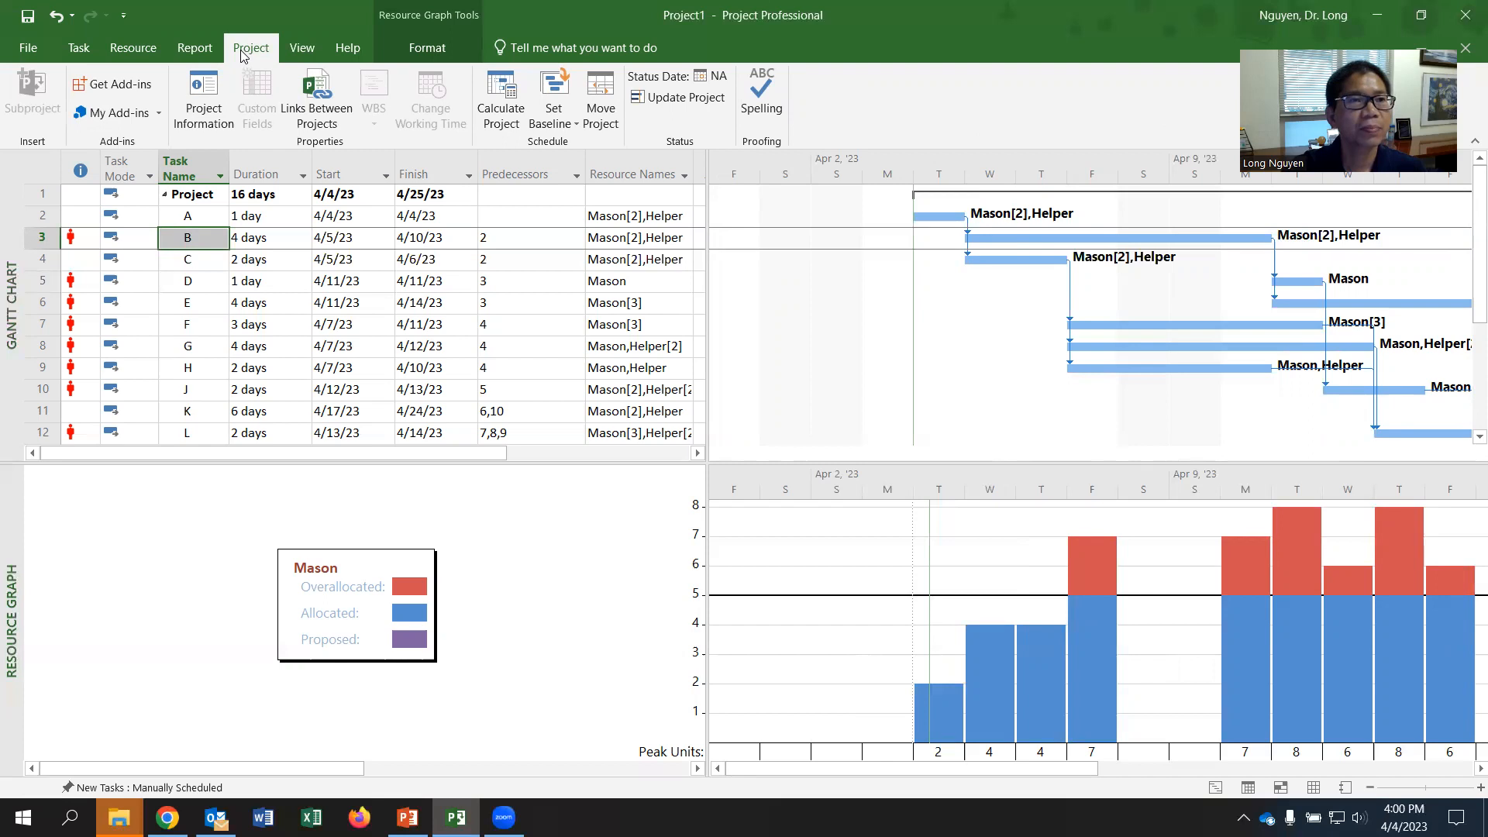
left_click(205, 105)
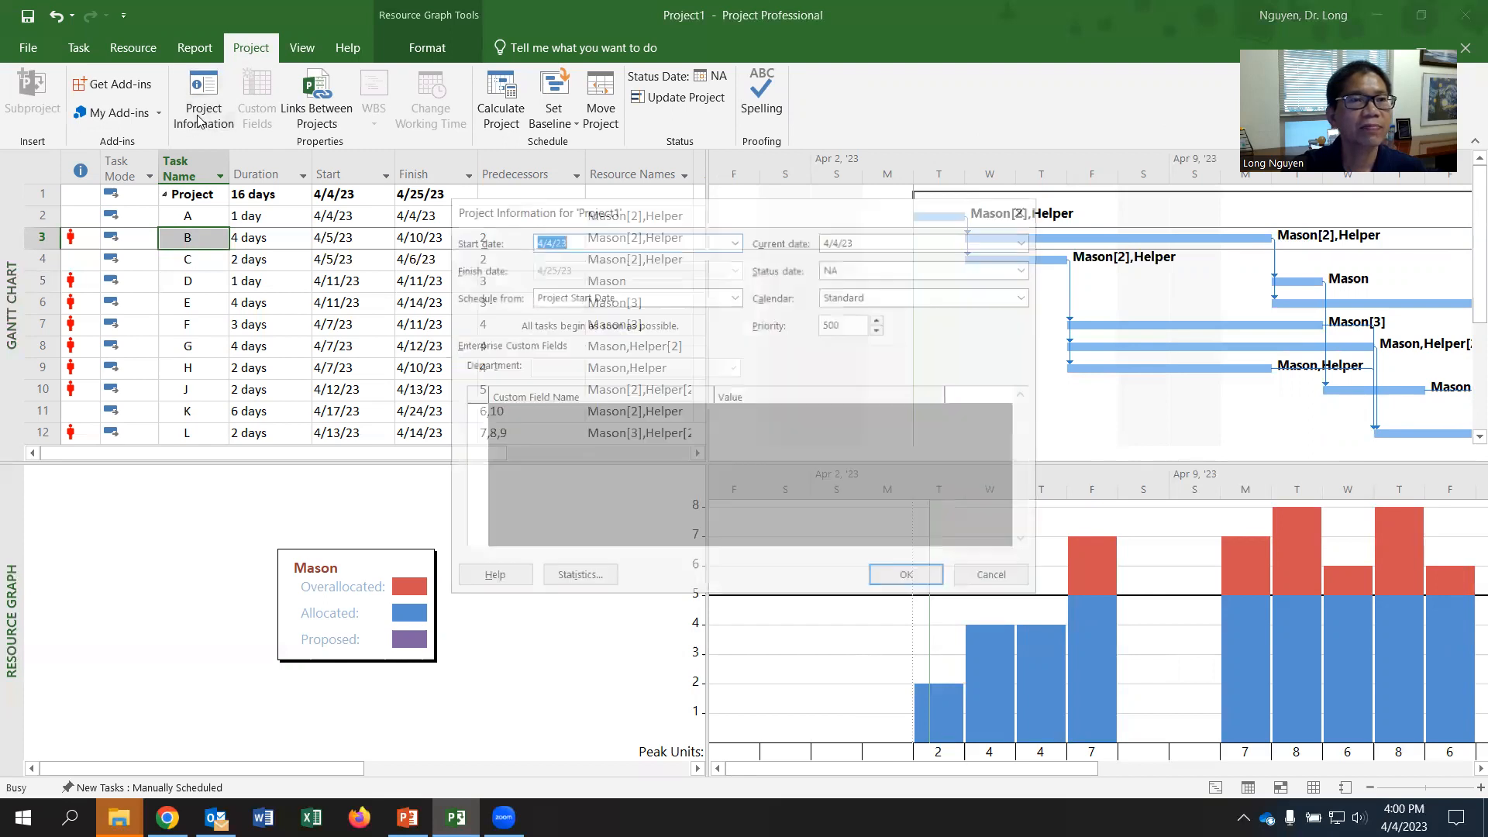
left_click(1025, 209)
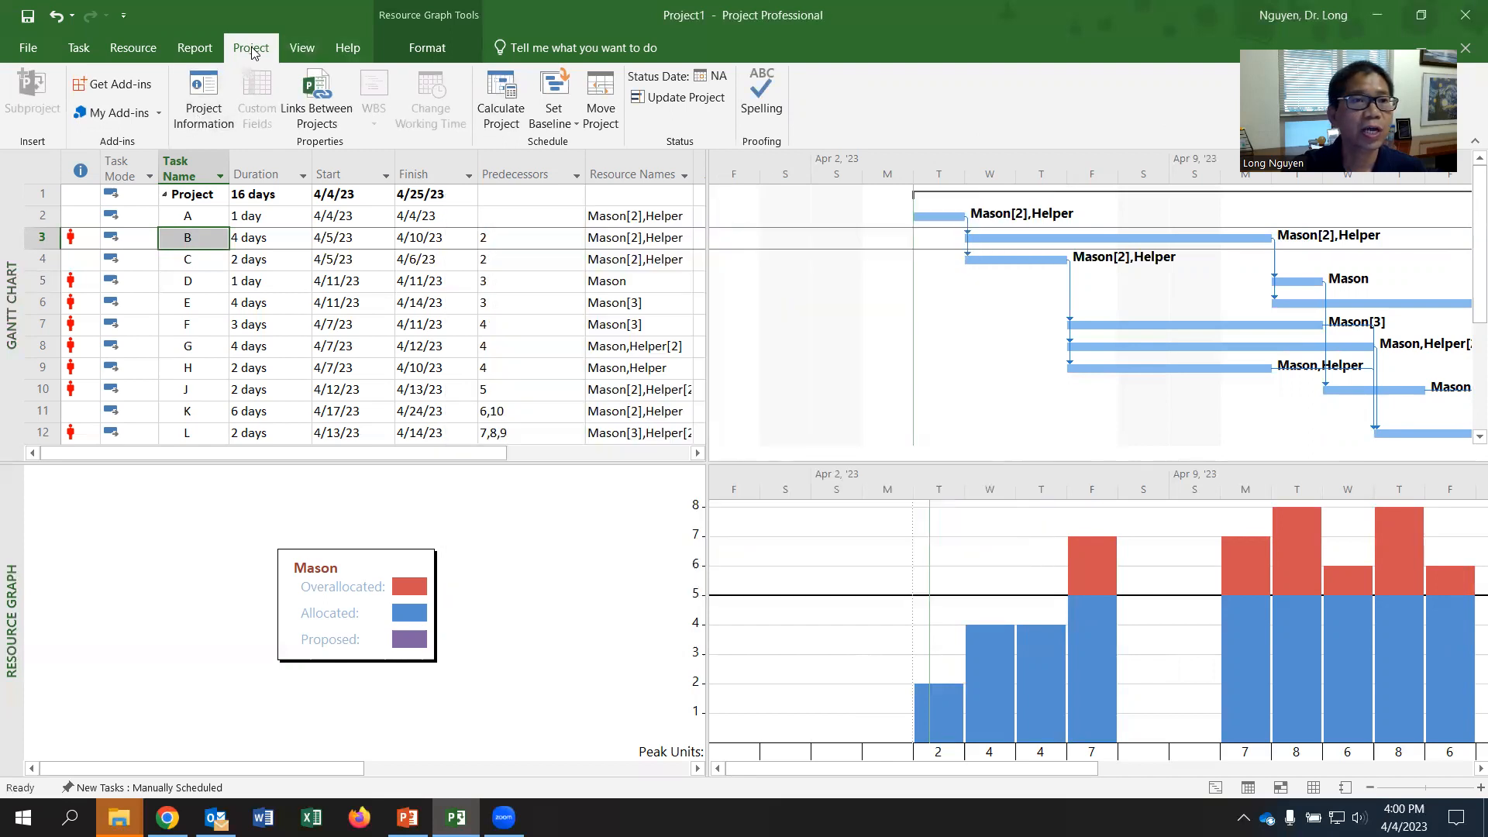
left_click(180, 117)
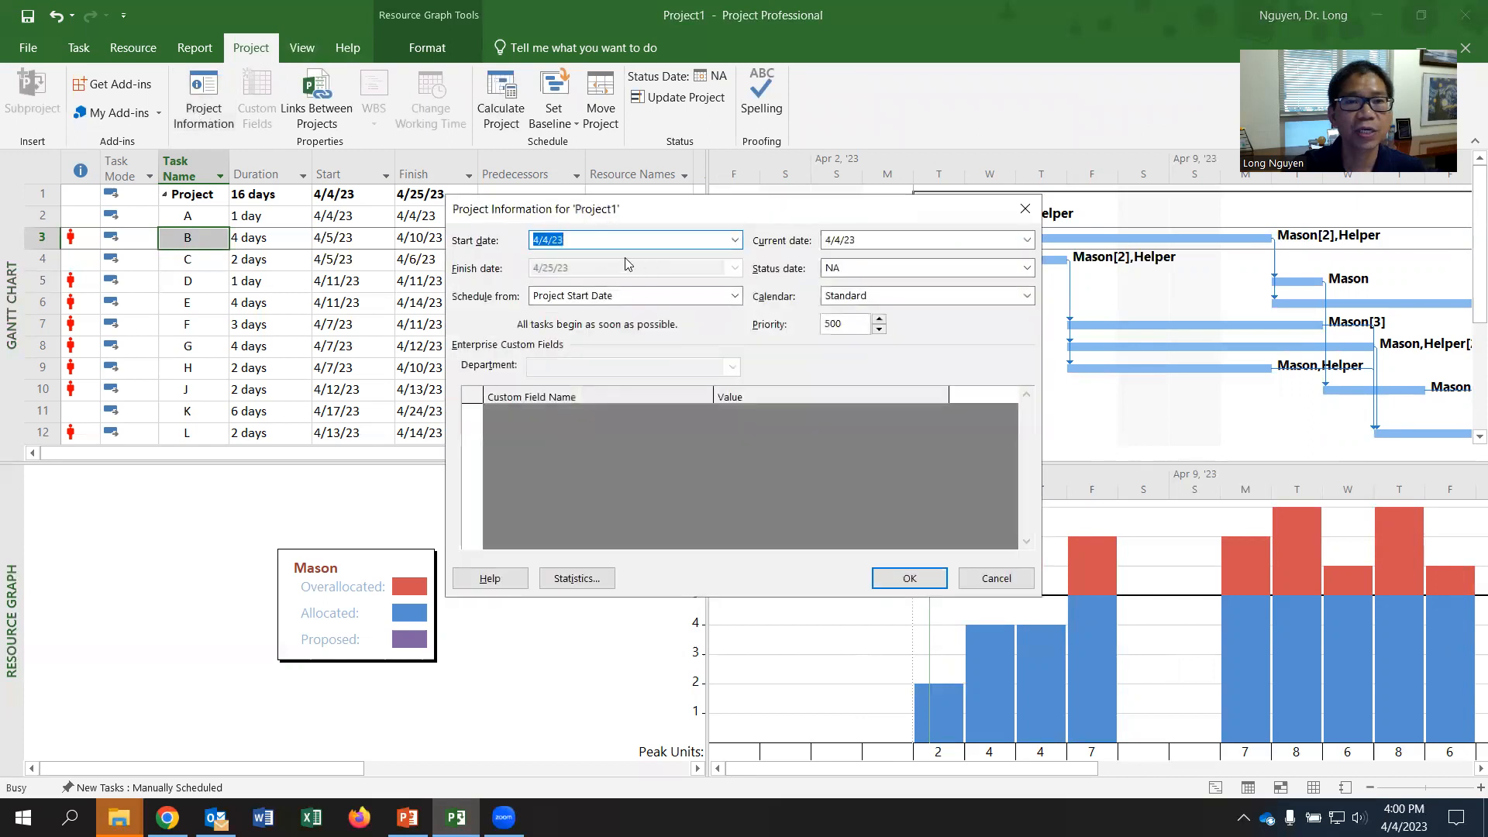
left_click(735, 240)
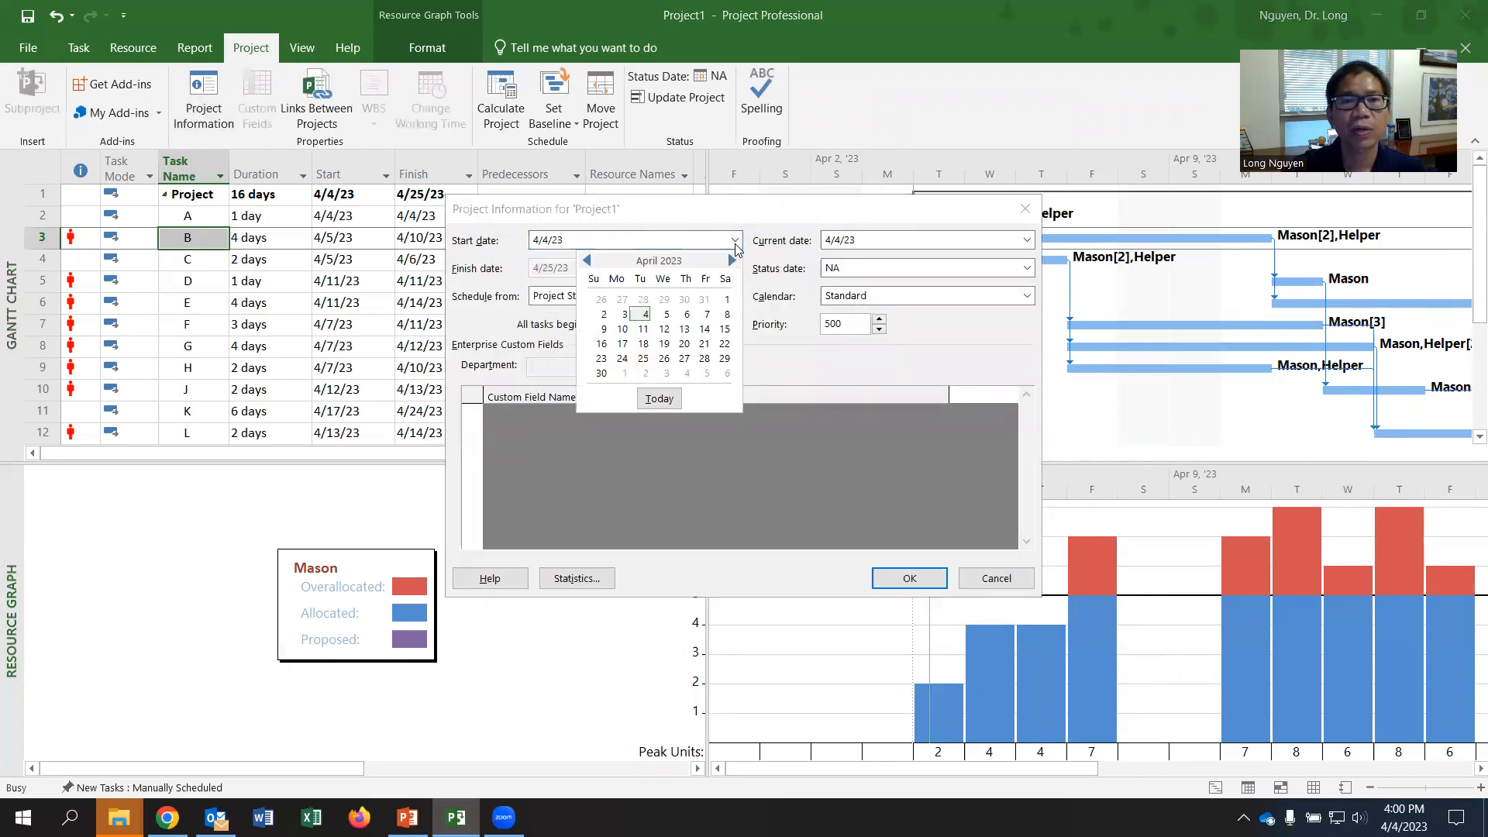
left_click(624, 373)
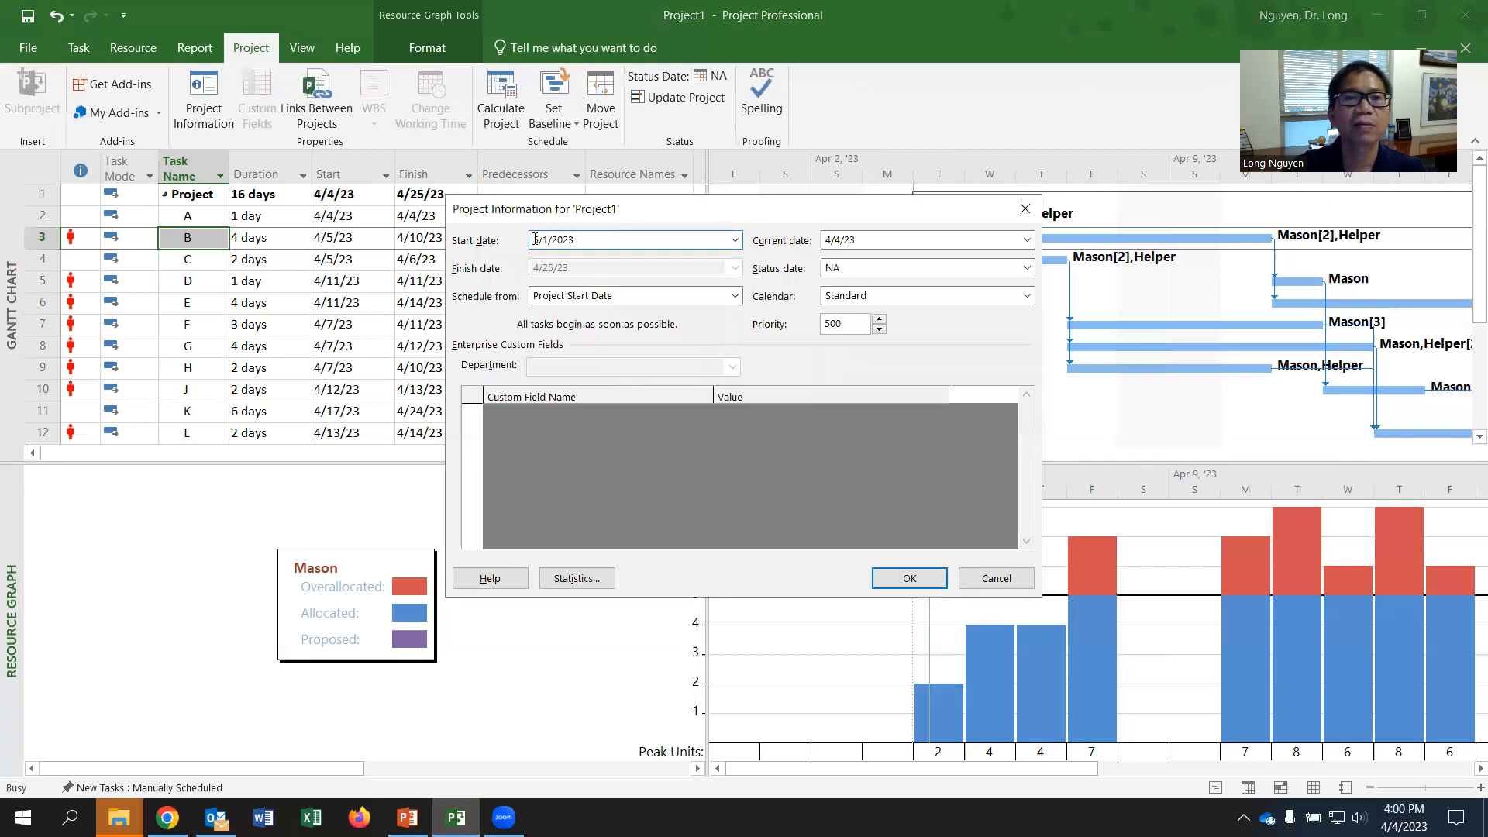
left_click(910, 579)
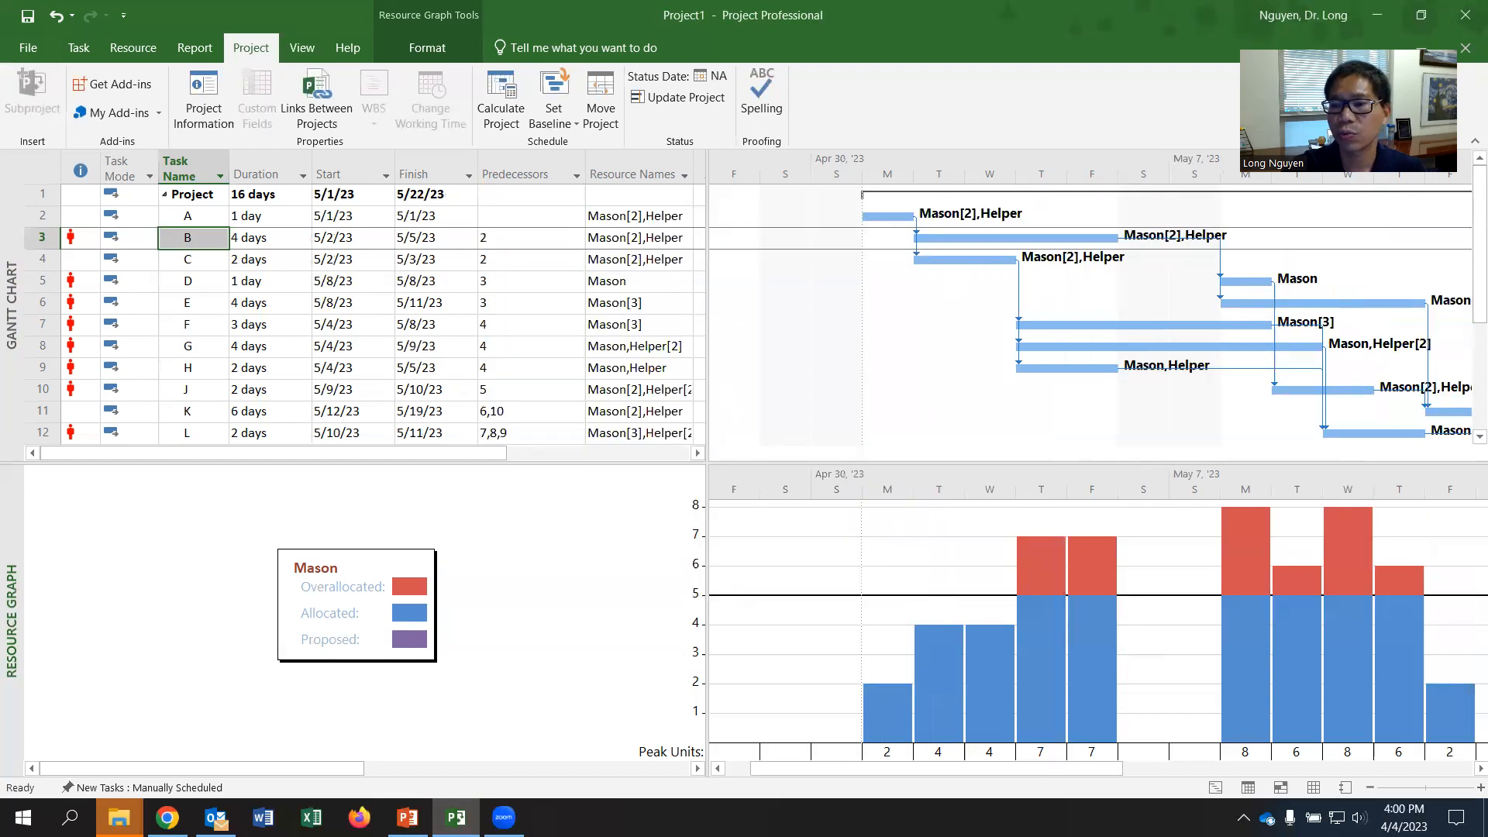
left_click(1481, 768)
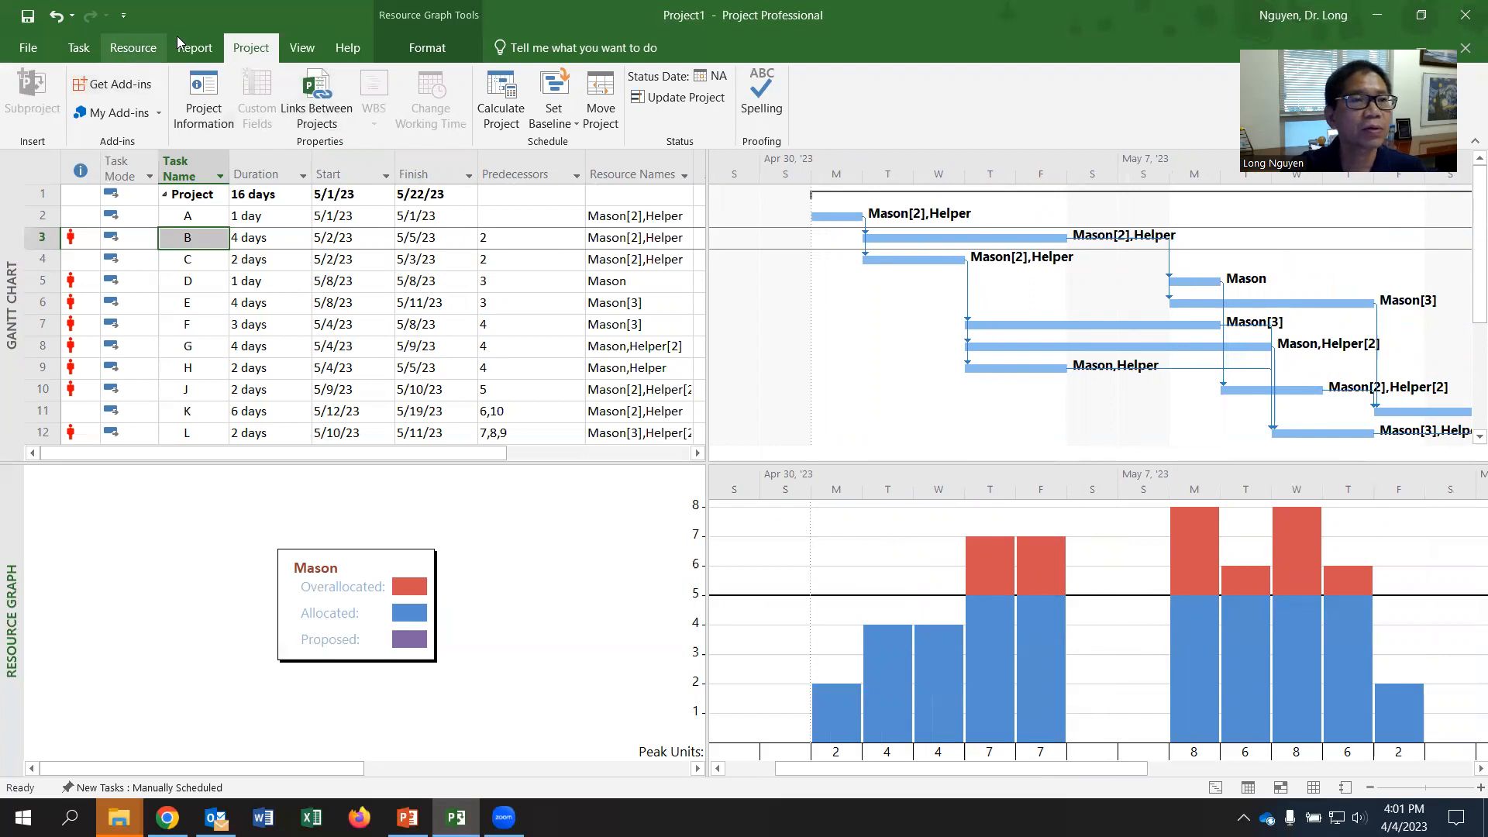
- Level all resources across the entire project
left_click(147, 49)
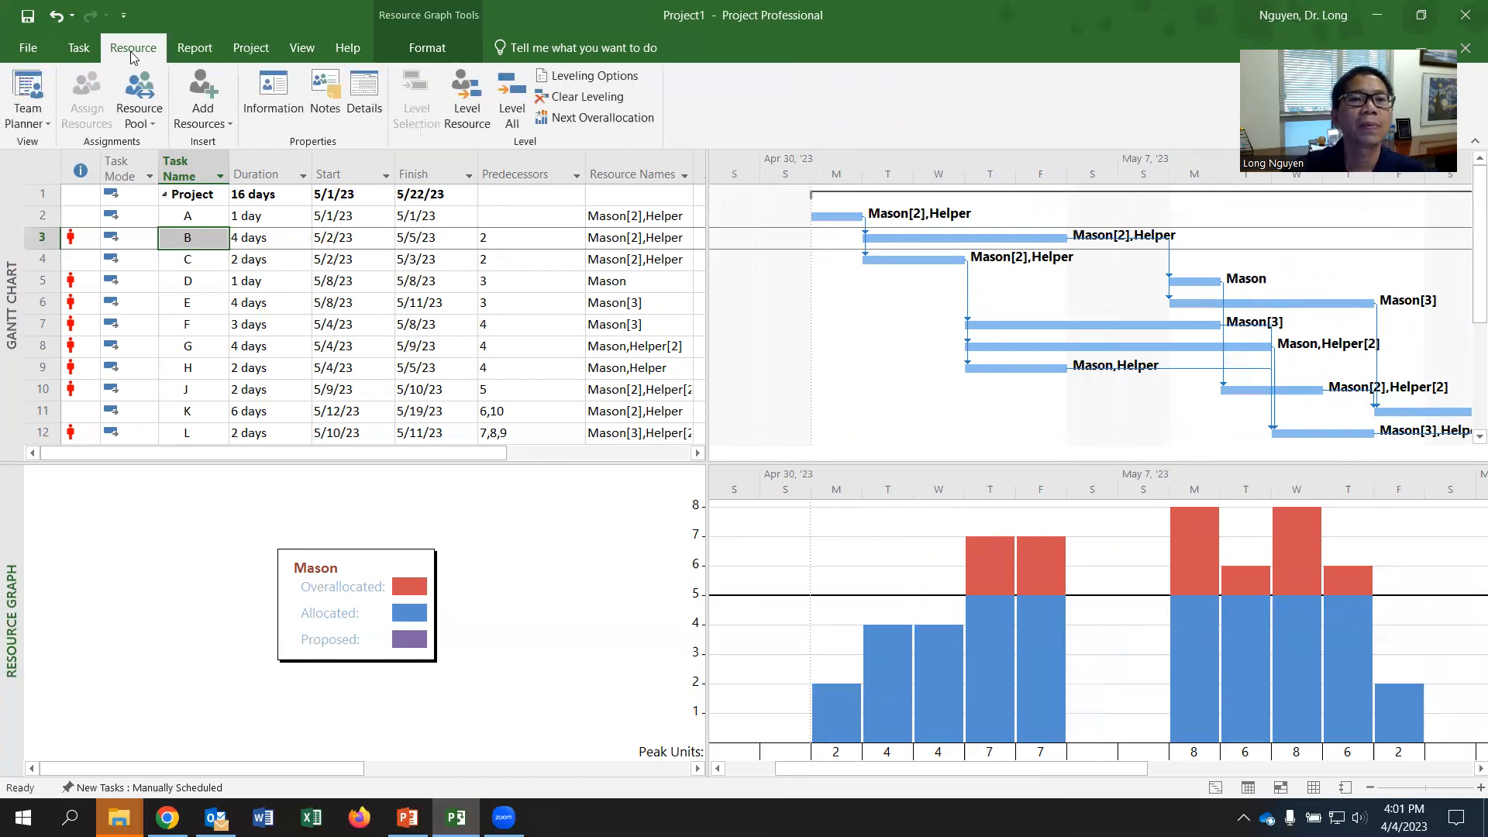
left_click(468, 108)
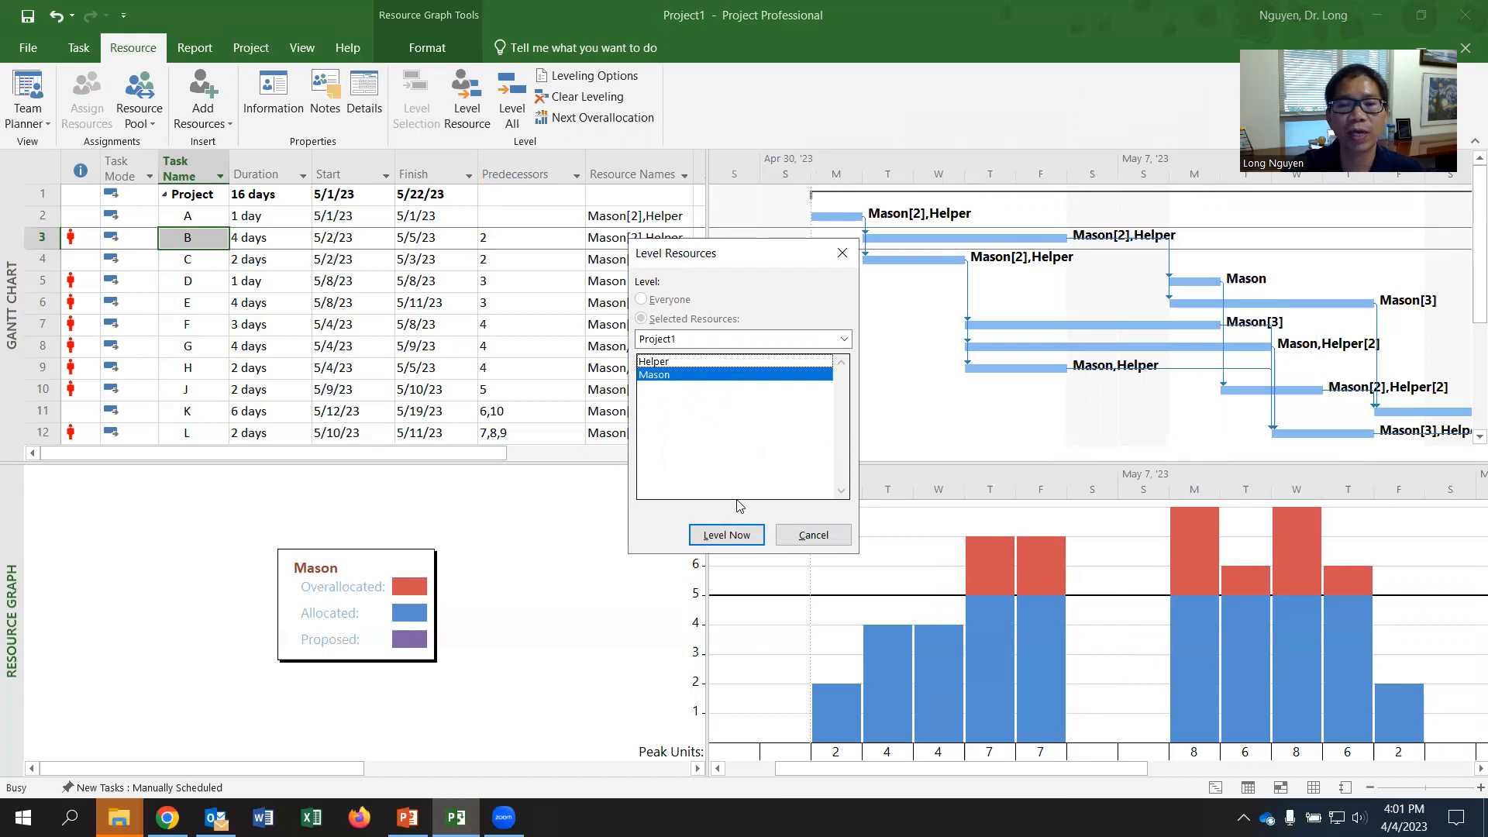
left_click(812, 536)
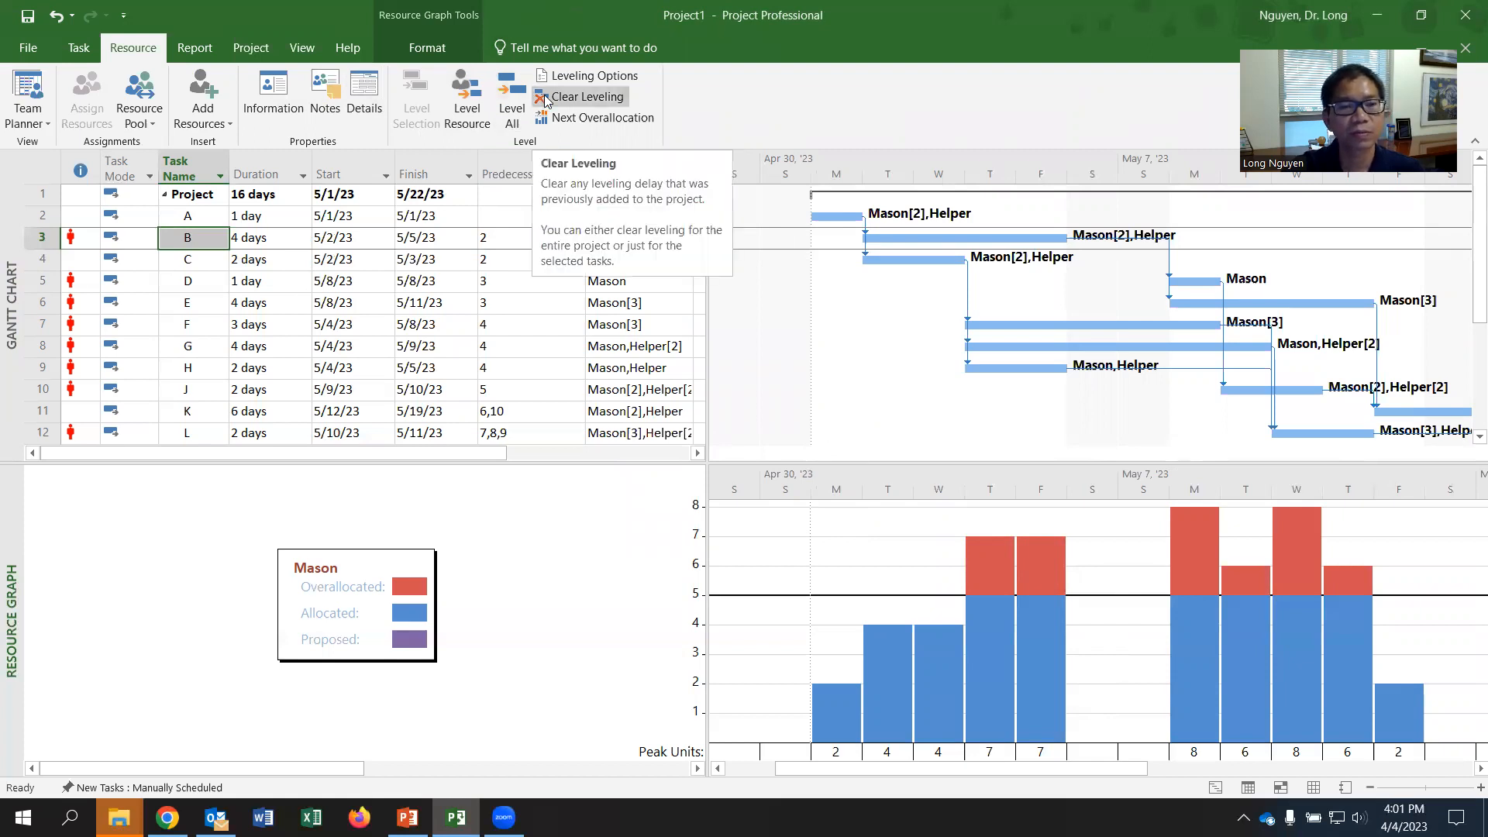
left_click(512, 122)
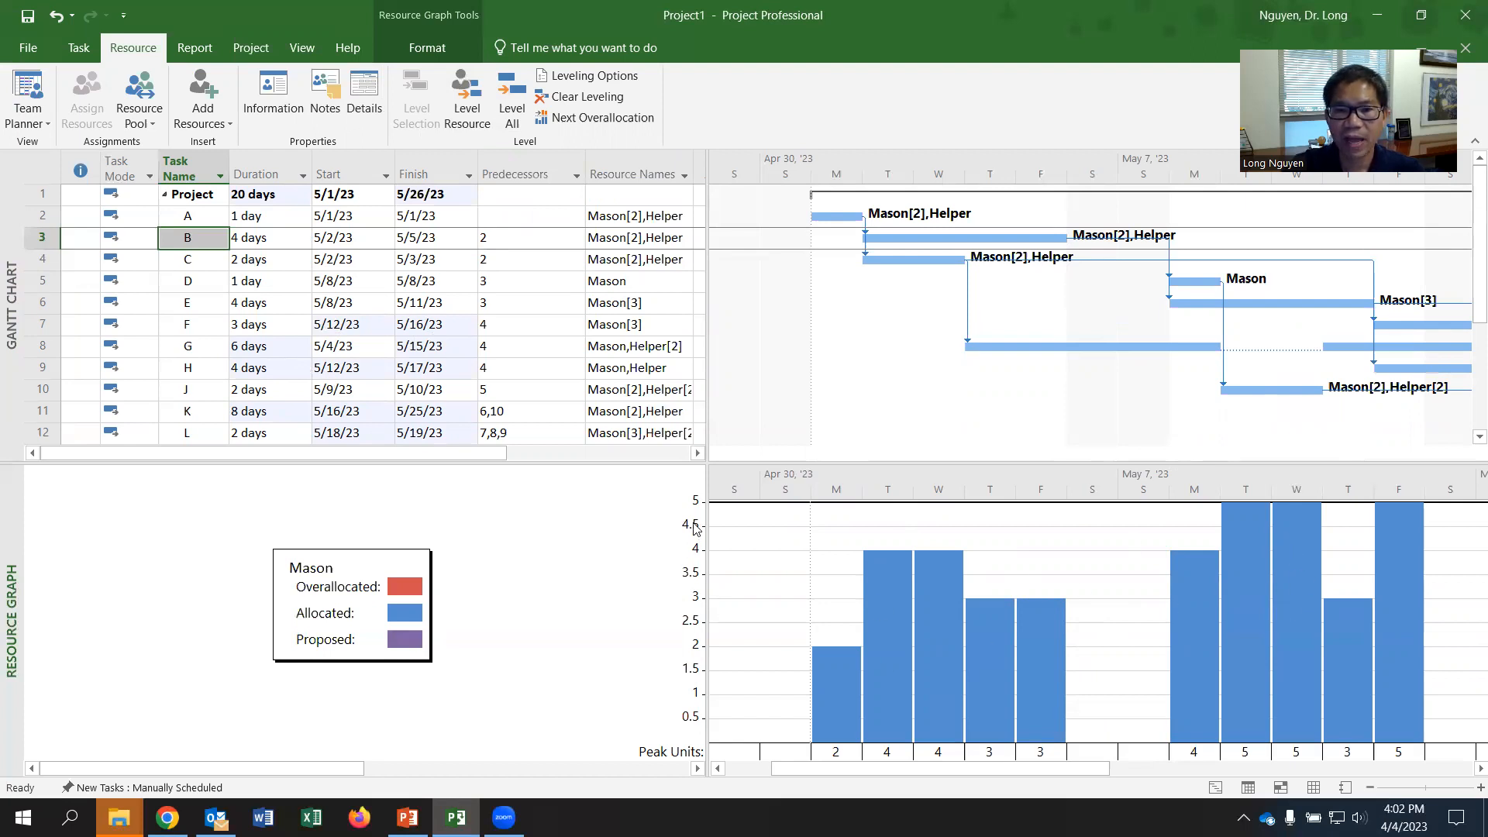
- Examine Helper's leveled resource graph and the summary task's total duration
left_click_drag(323, 769, 542, 771)
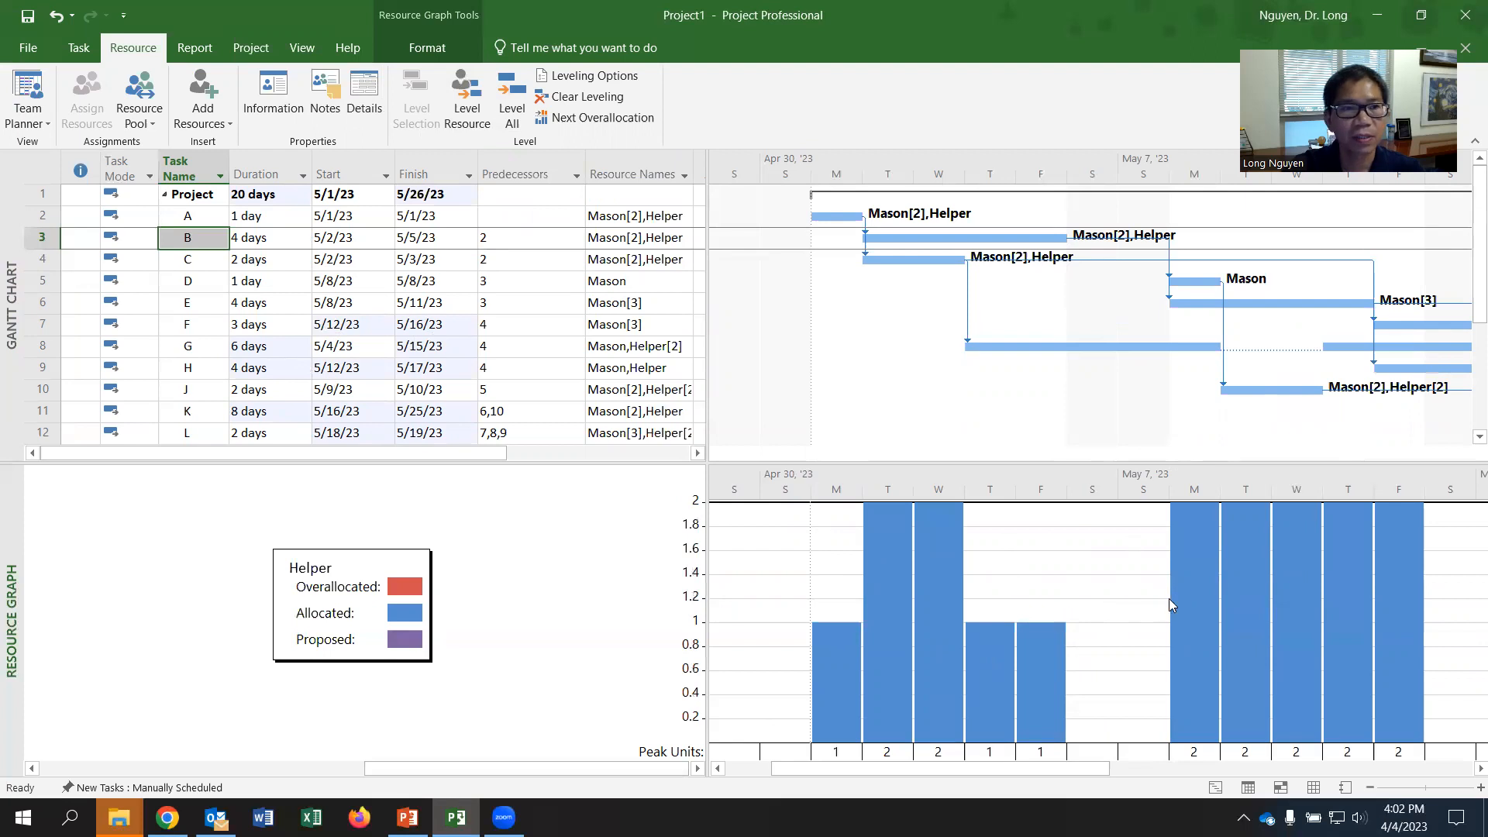
left_click(255, 195)
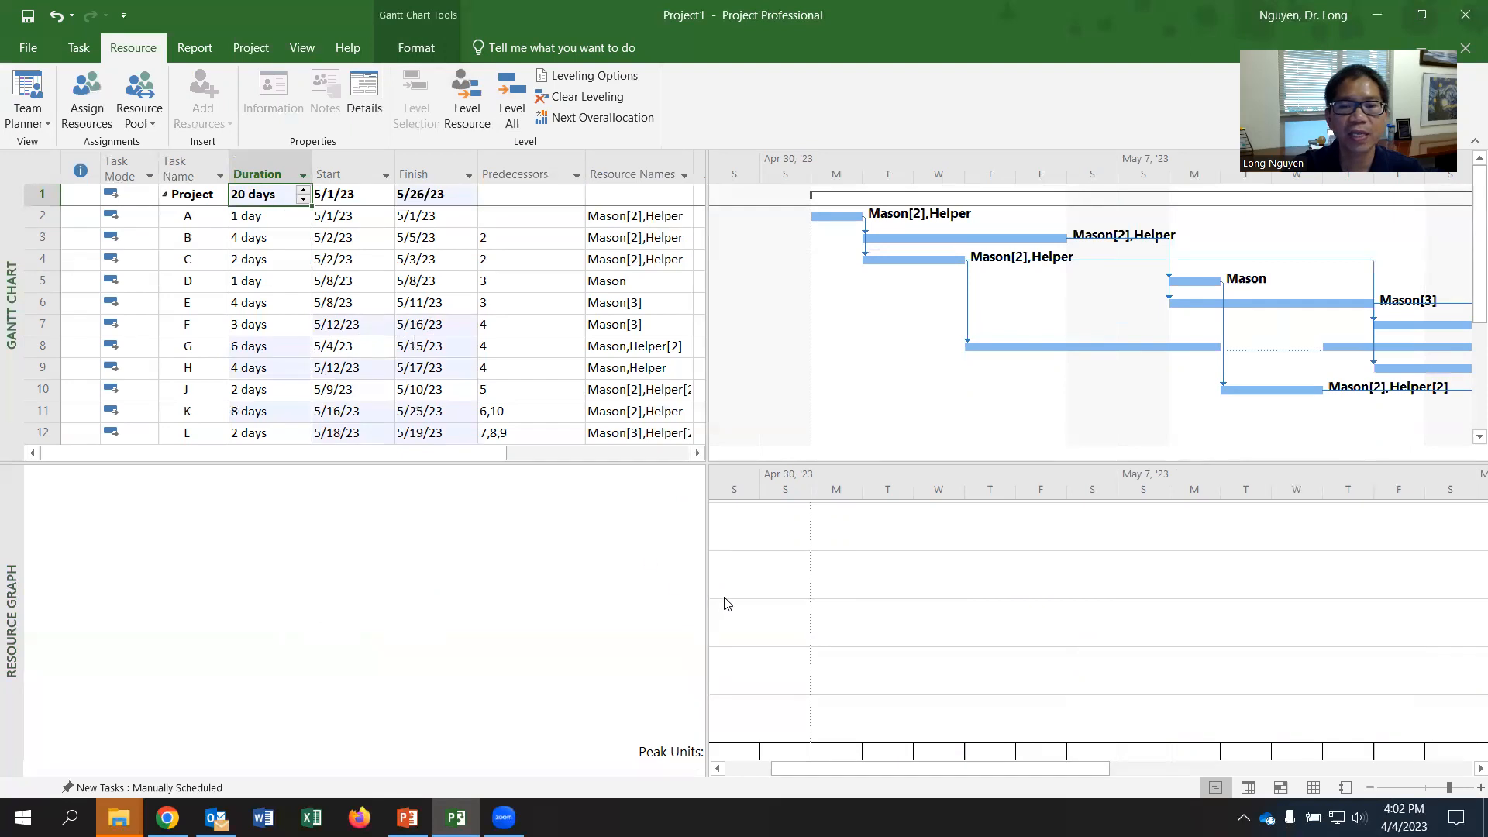
left_click(187, 237)
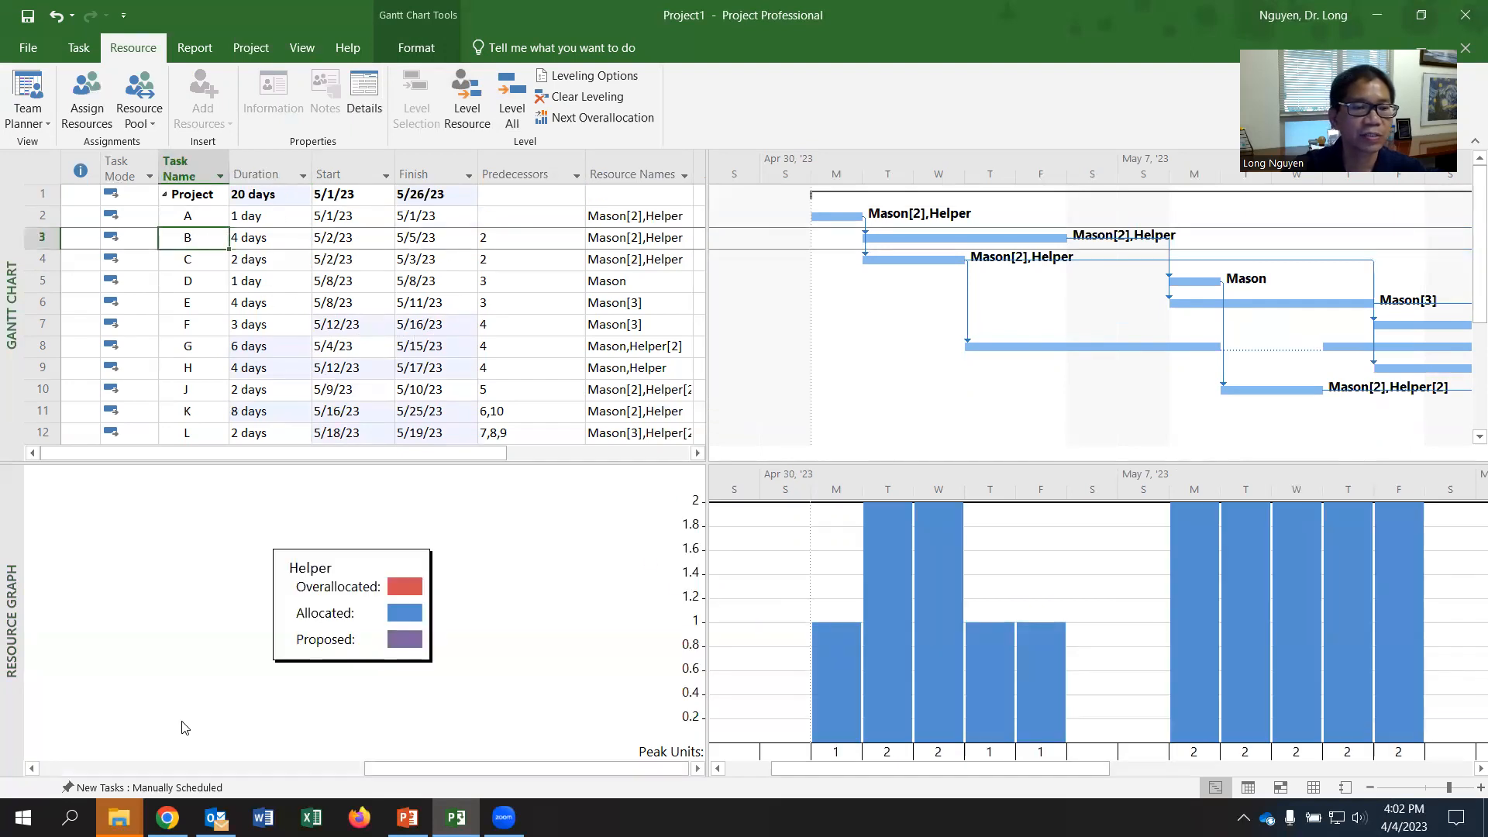
- Switch to Chrome and compare the leveled schedule with the manual leveling table in Worksheet_14-16_soln.pdf, returning to Project when finished
left_click(167, 817)
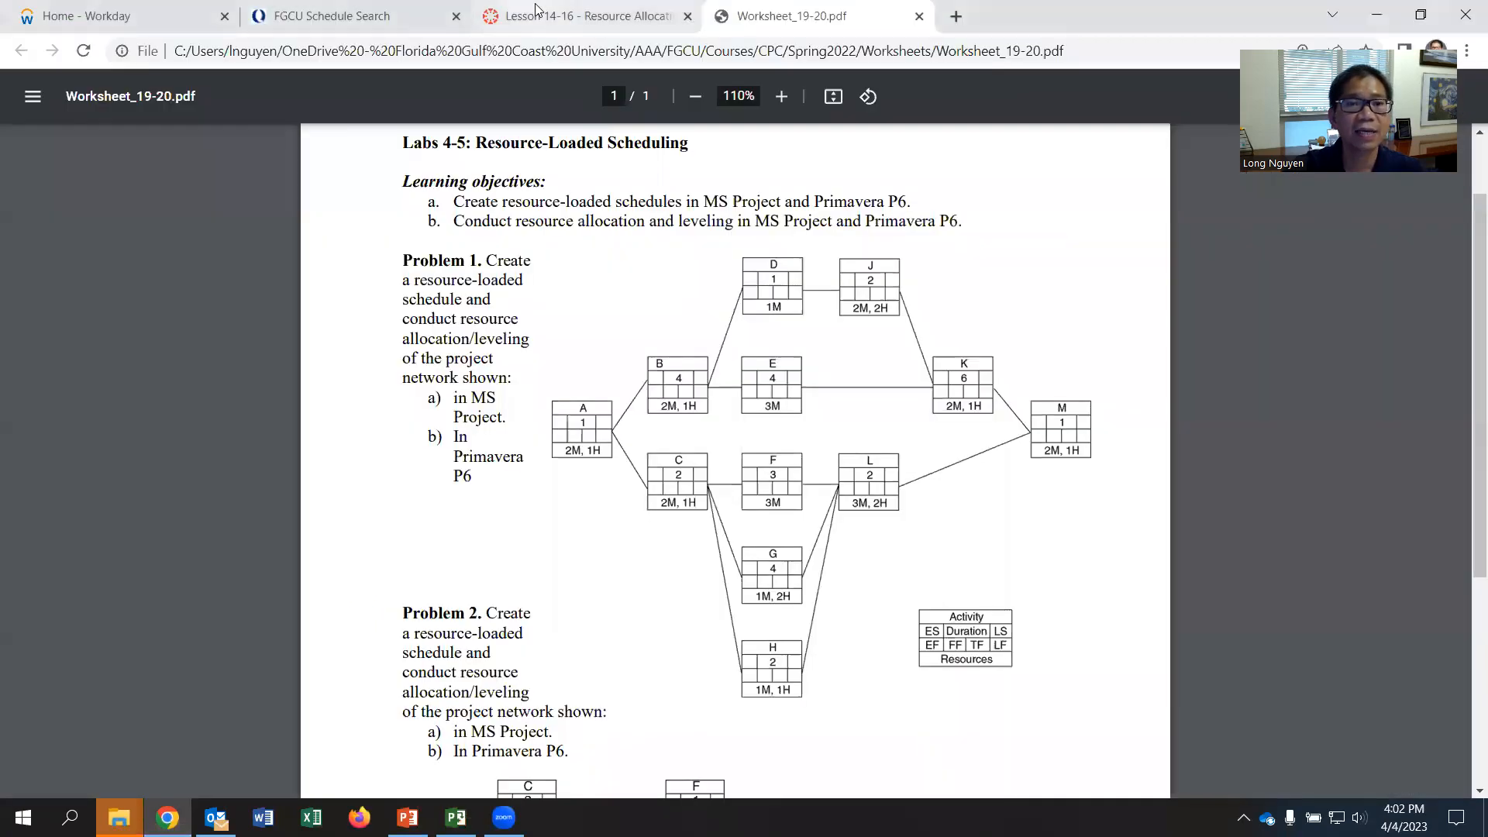
left_click(590, 15)
scroll(683, 475, "down", 20)
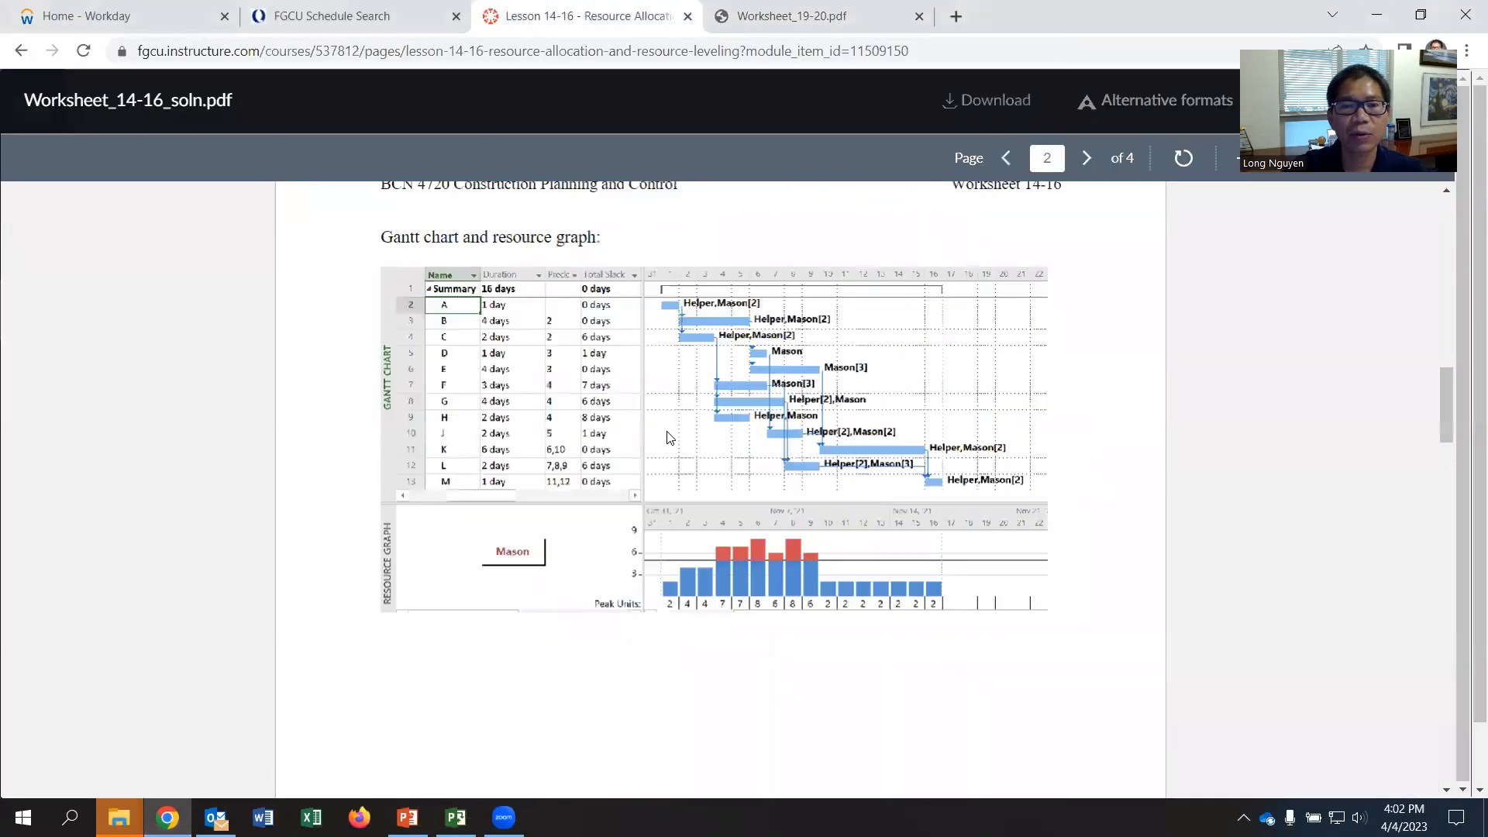
scroll(671, 437, "down", 16)
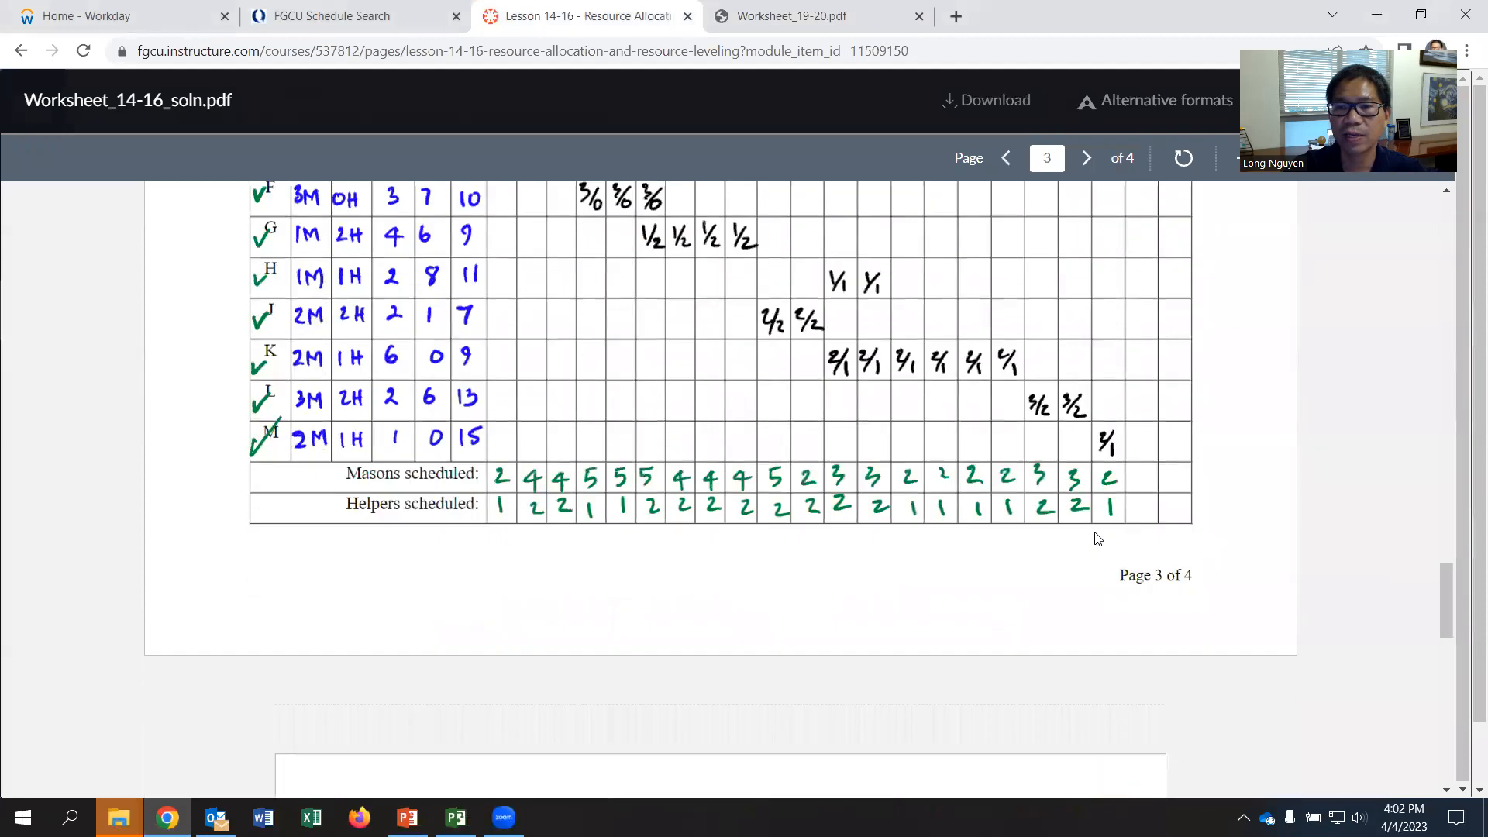
scroll(1095, 535, "down", 6)
scroll(1113, 525, "up", 1)
scroll(1070, 551, "down", 1)
key("alt+Tab")
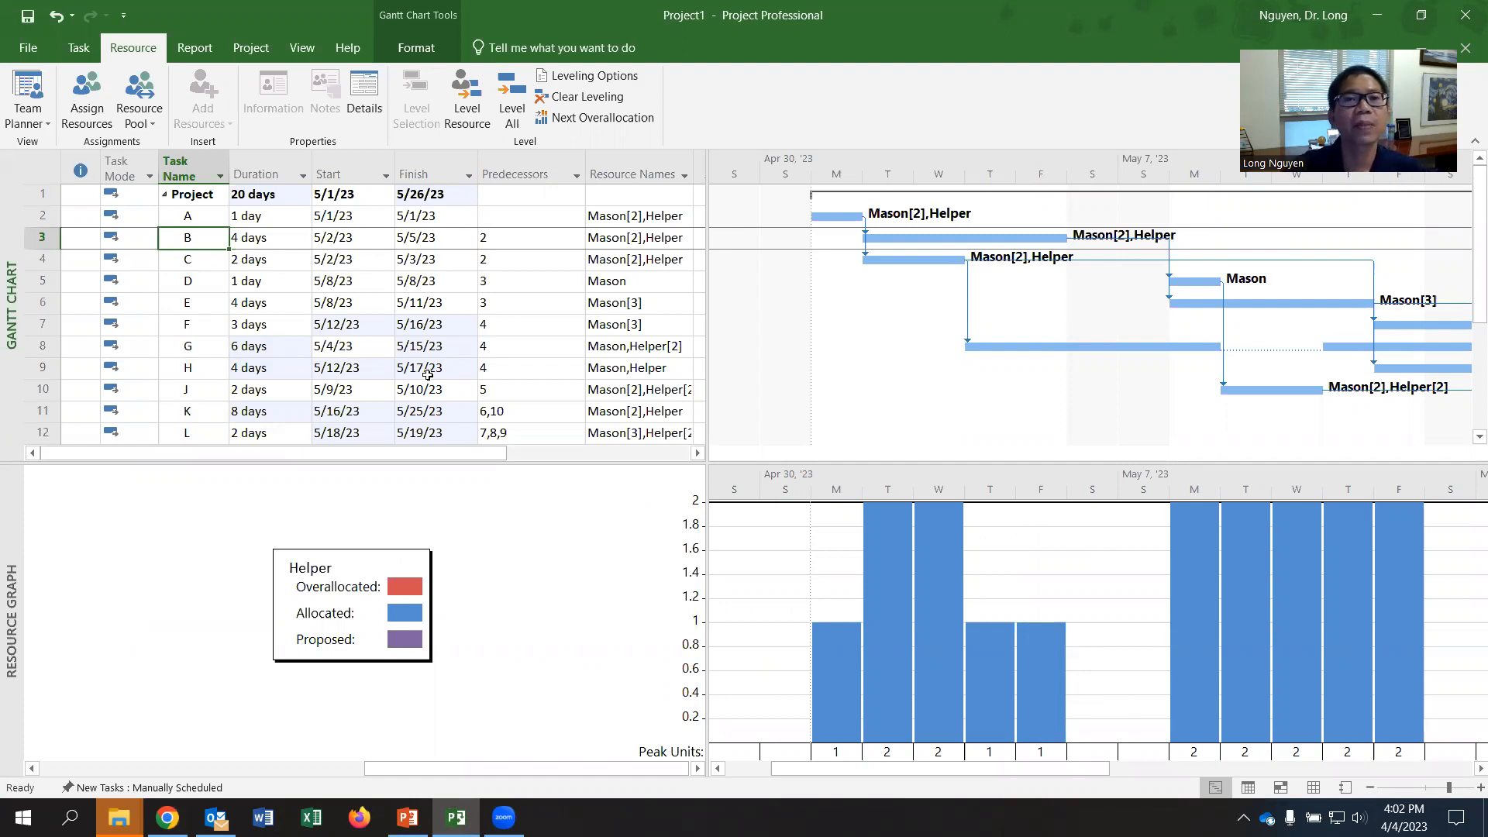
- Clear leveling for the entire project and level all resources again
left_click(579, 96)
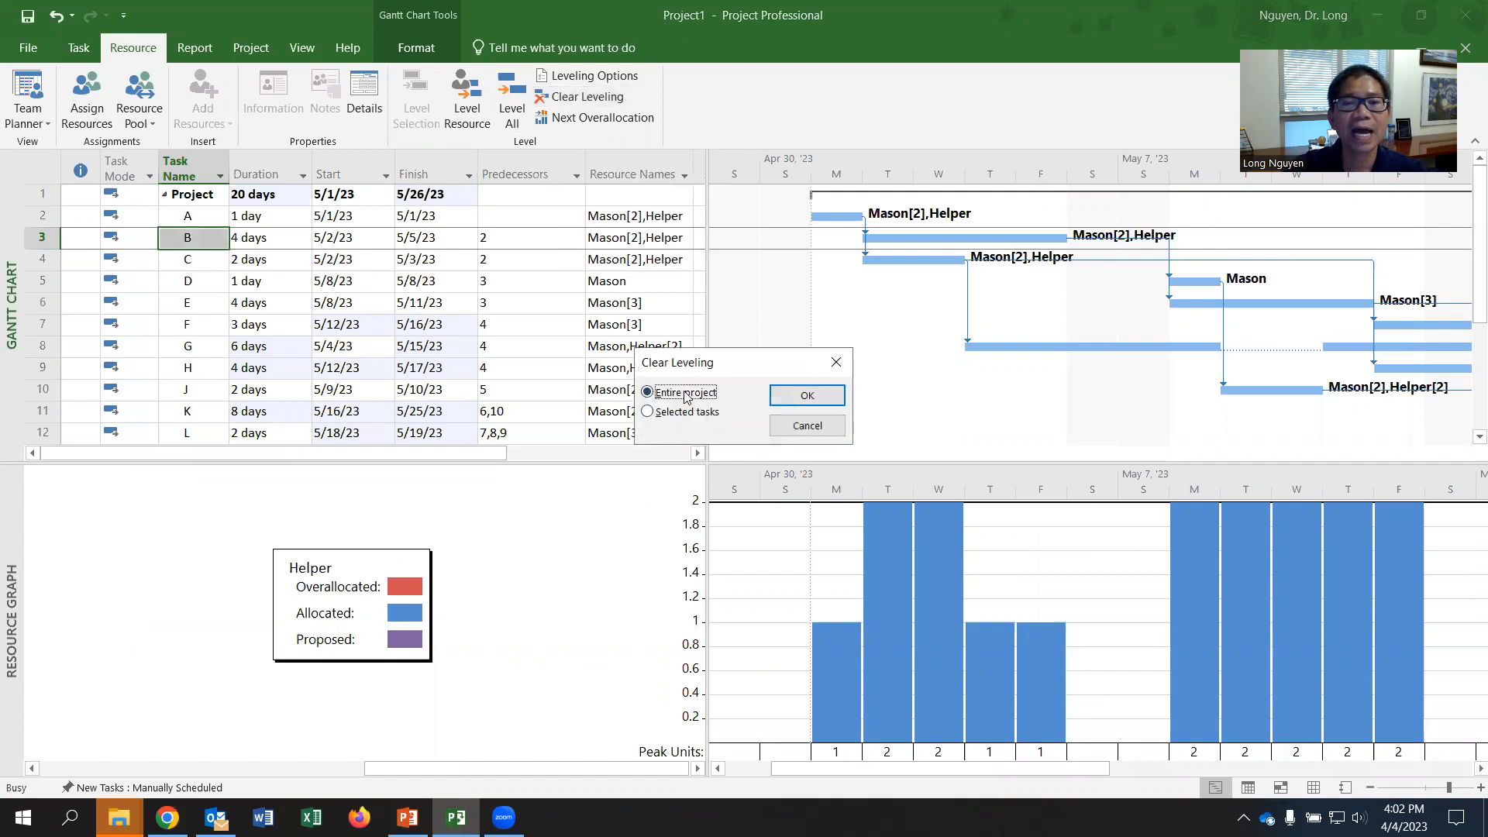
left_click(806, 396)
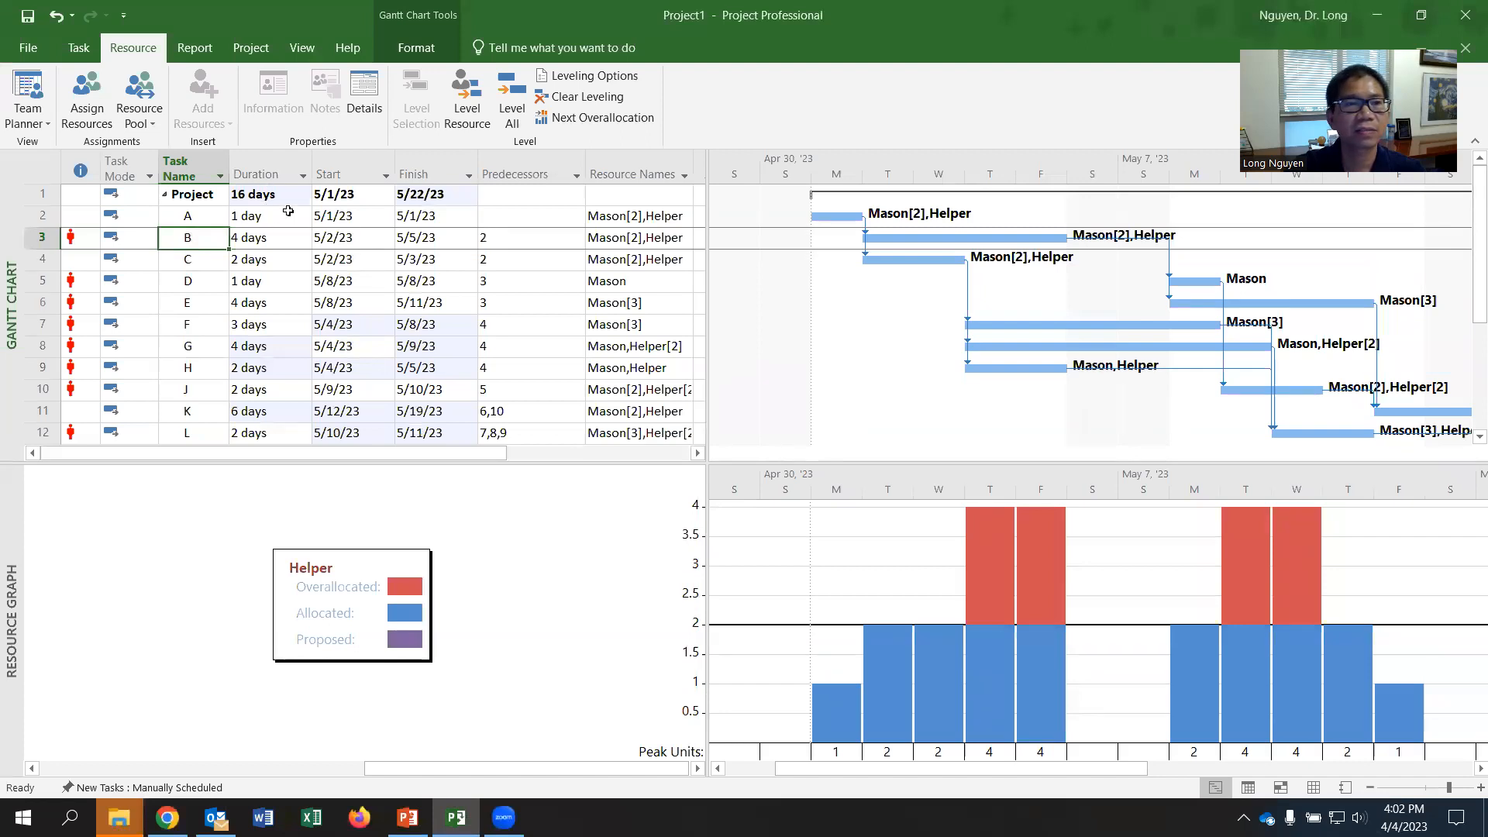
left_click(508, 118)
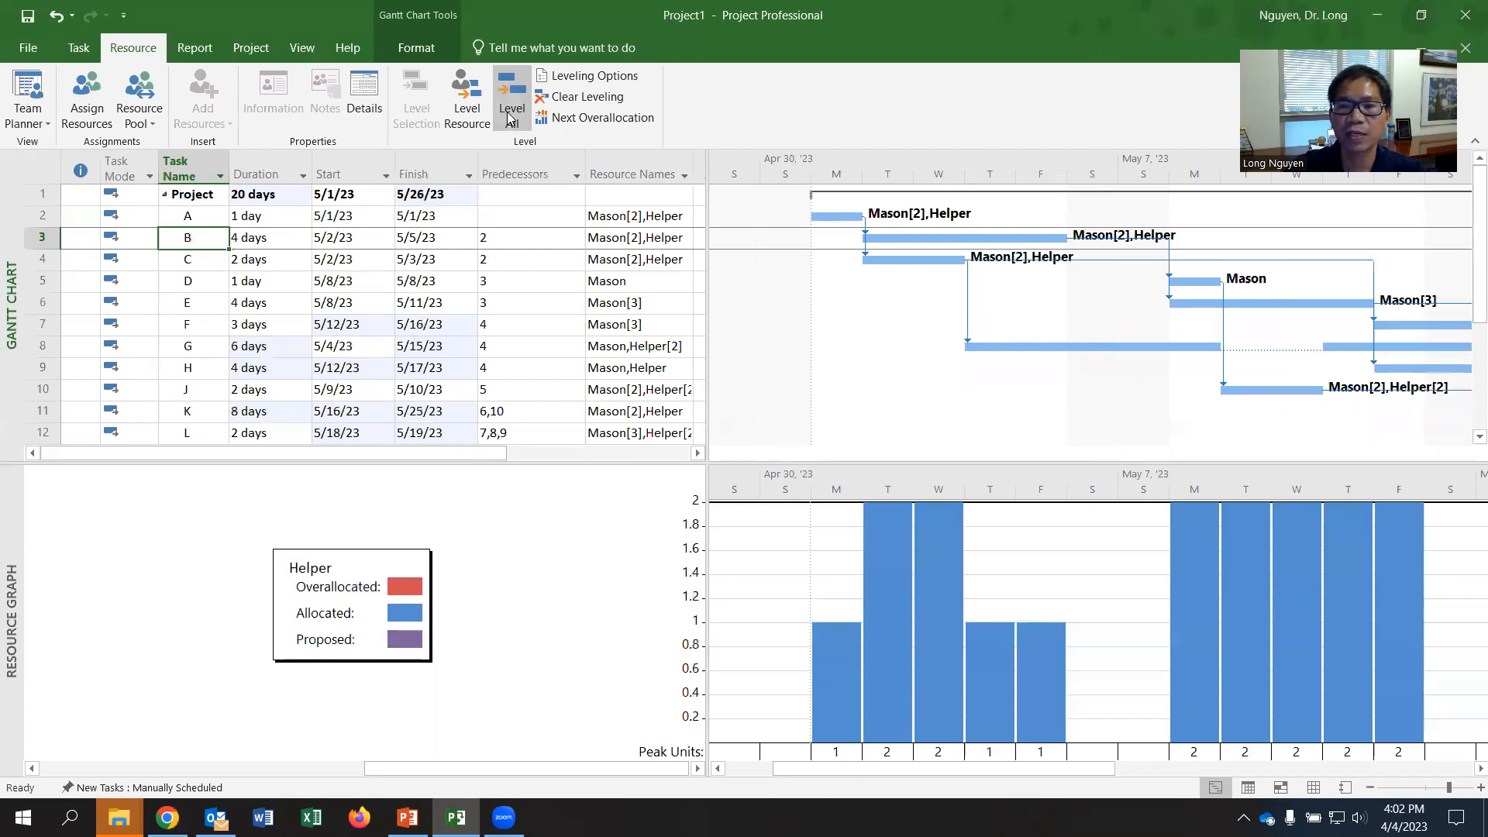
- Clear leveling for the entire project and level all resources again after reviewing the resource leveling options without changing them
left_click(573, 98)
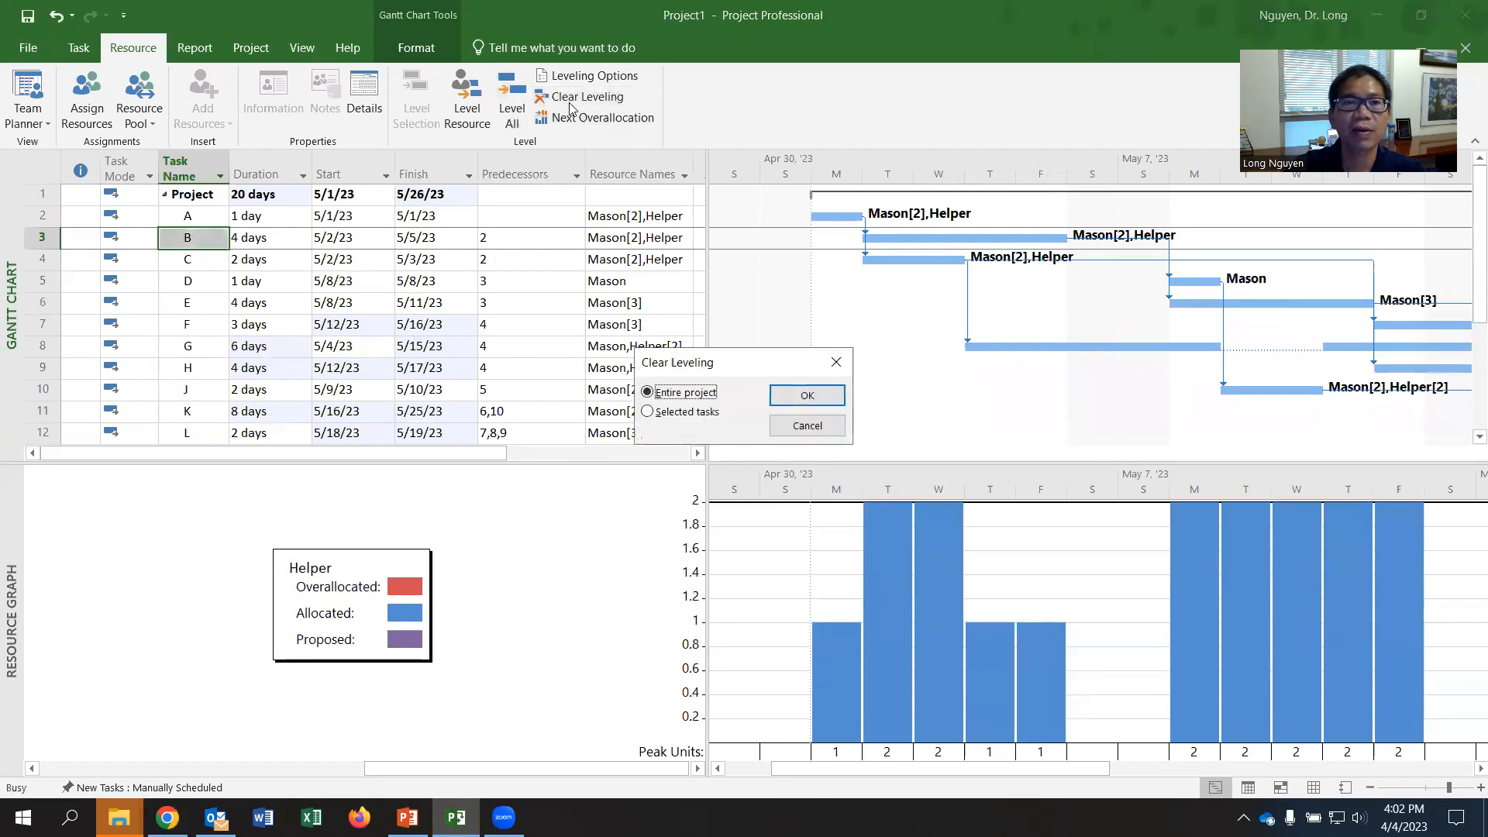
left_click(785, 400)
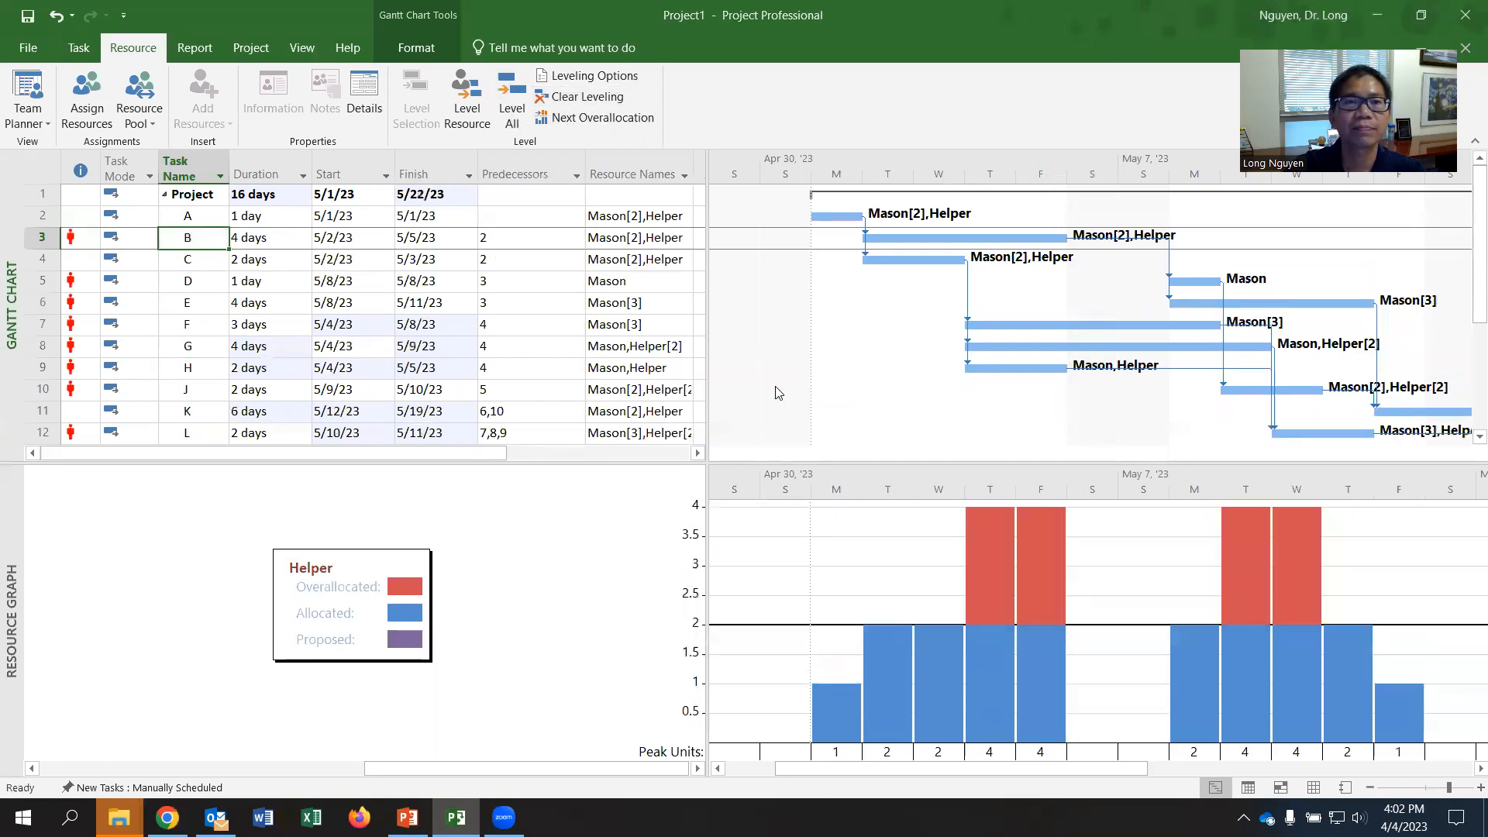
left_click(592, 80)
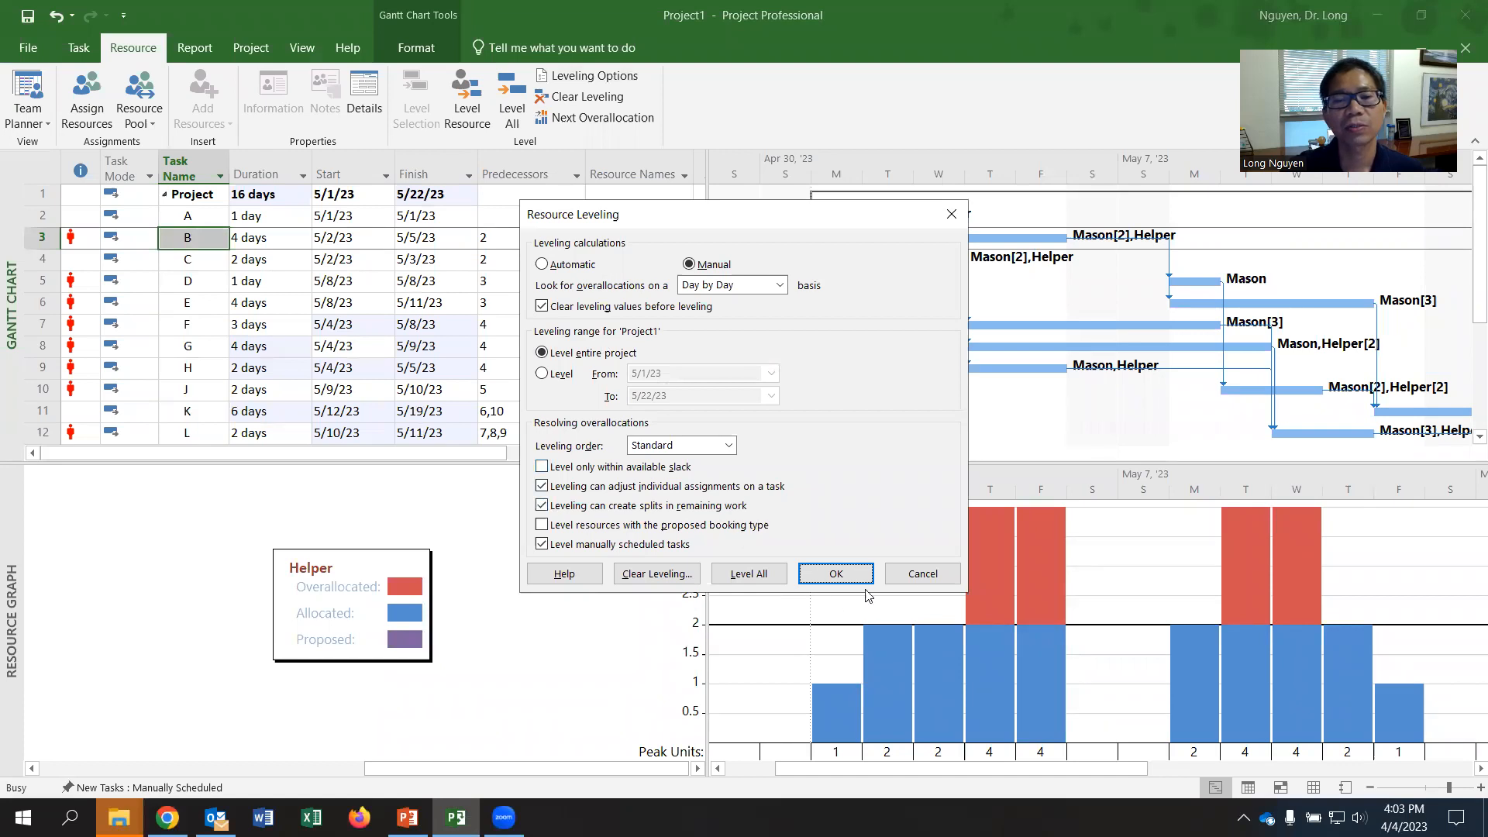
left_click(922, 574)
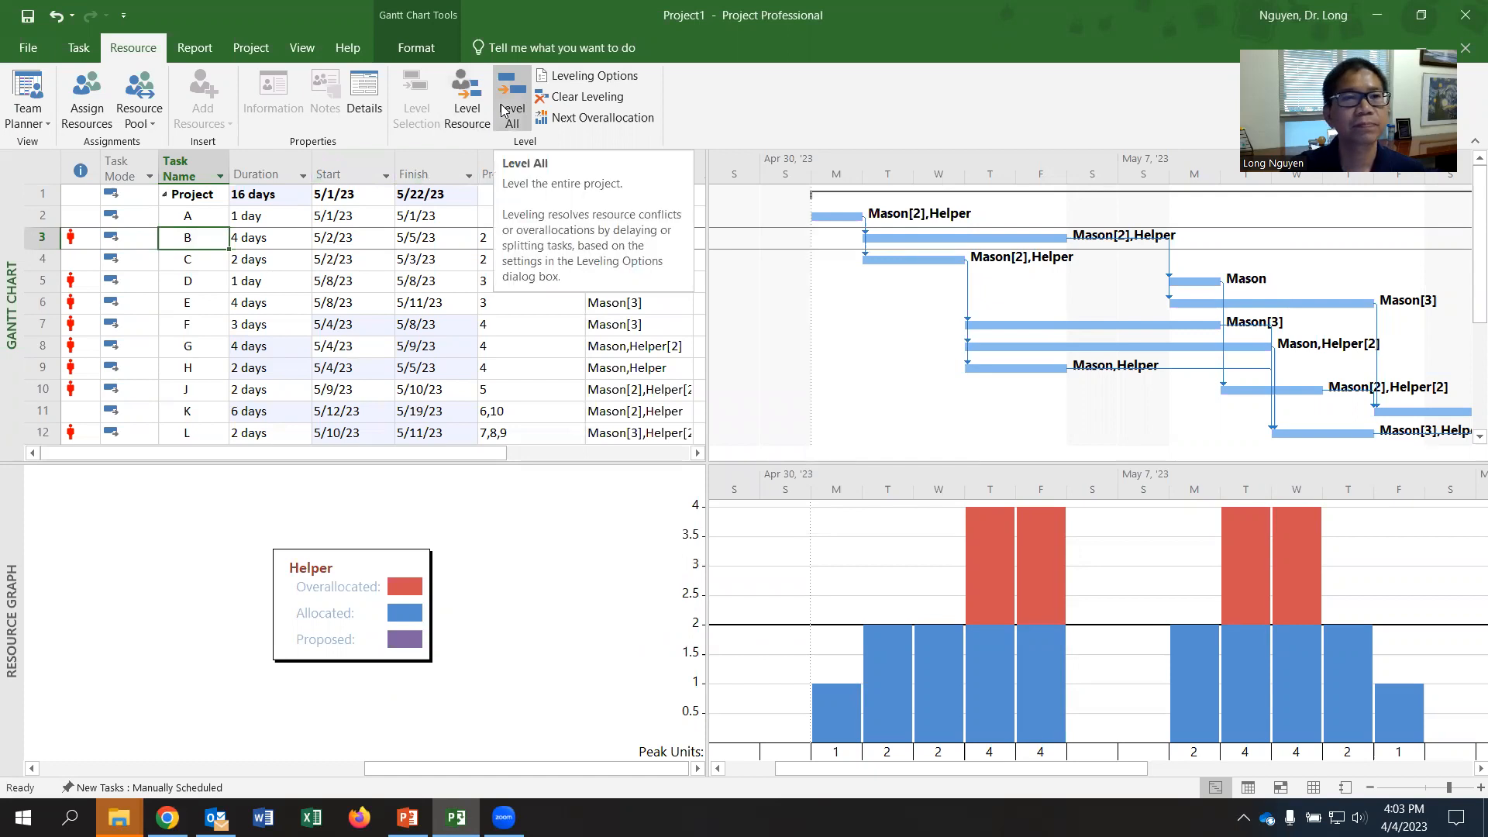
left_click(502, 111)
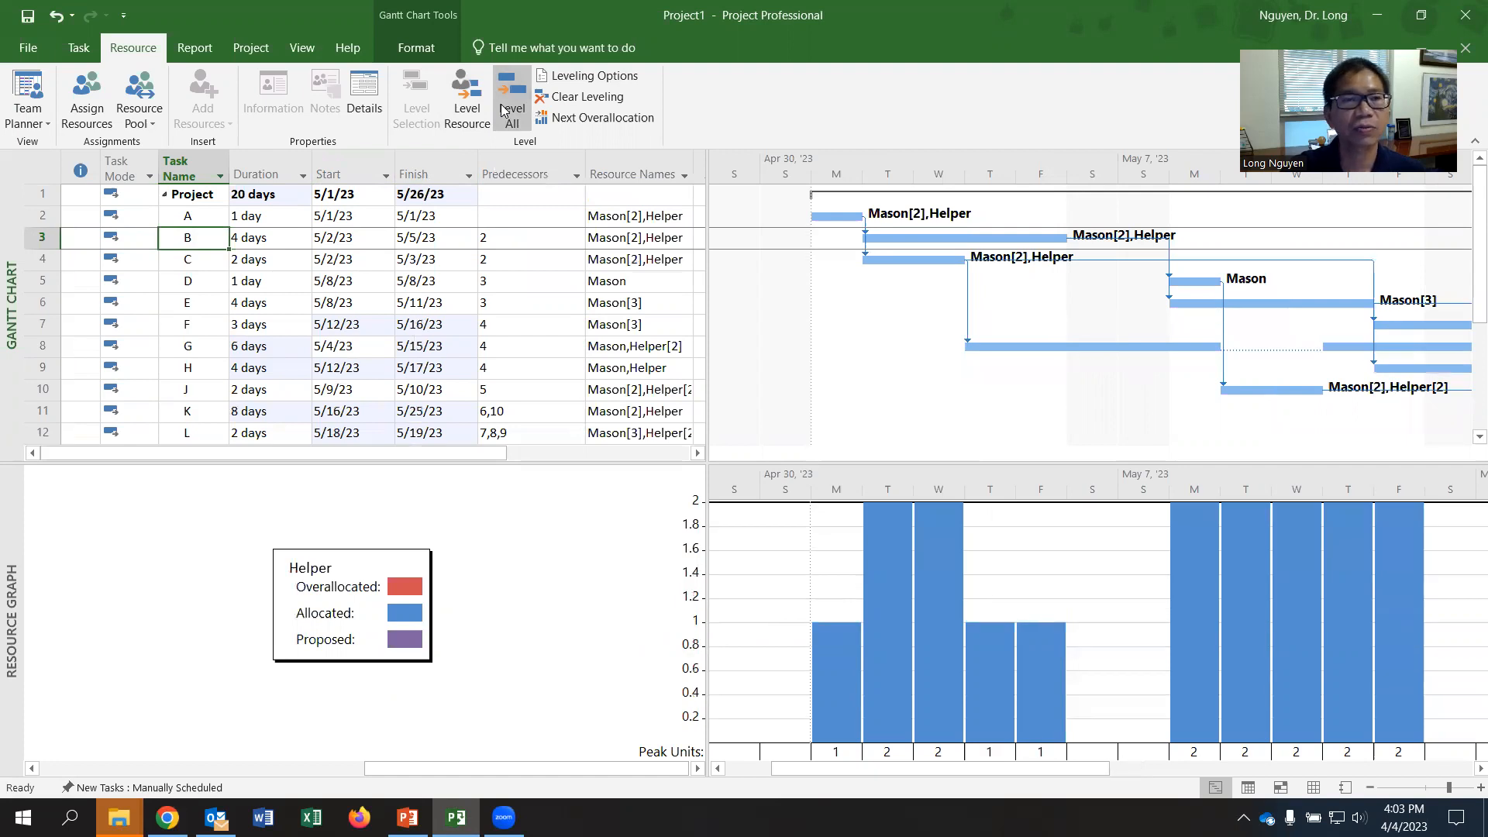
- Clear leveling for the entire project and display Mason's resource graph
left_click(580, 97)
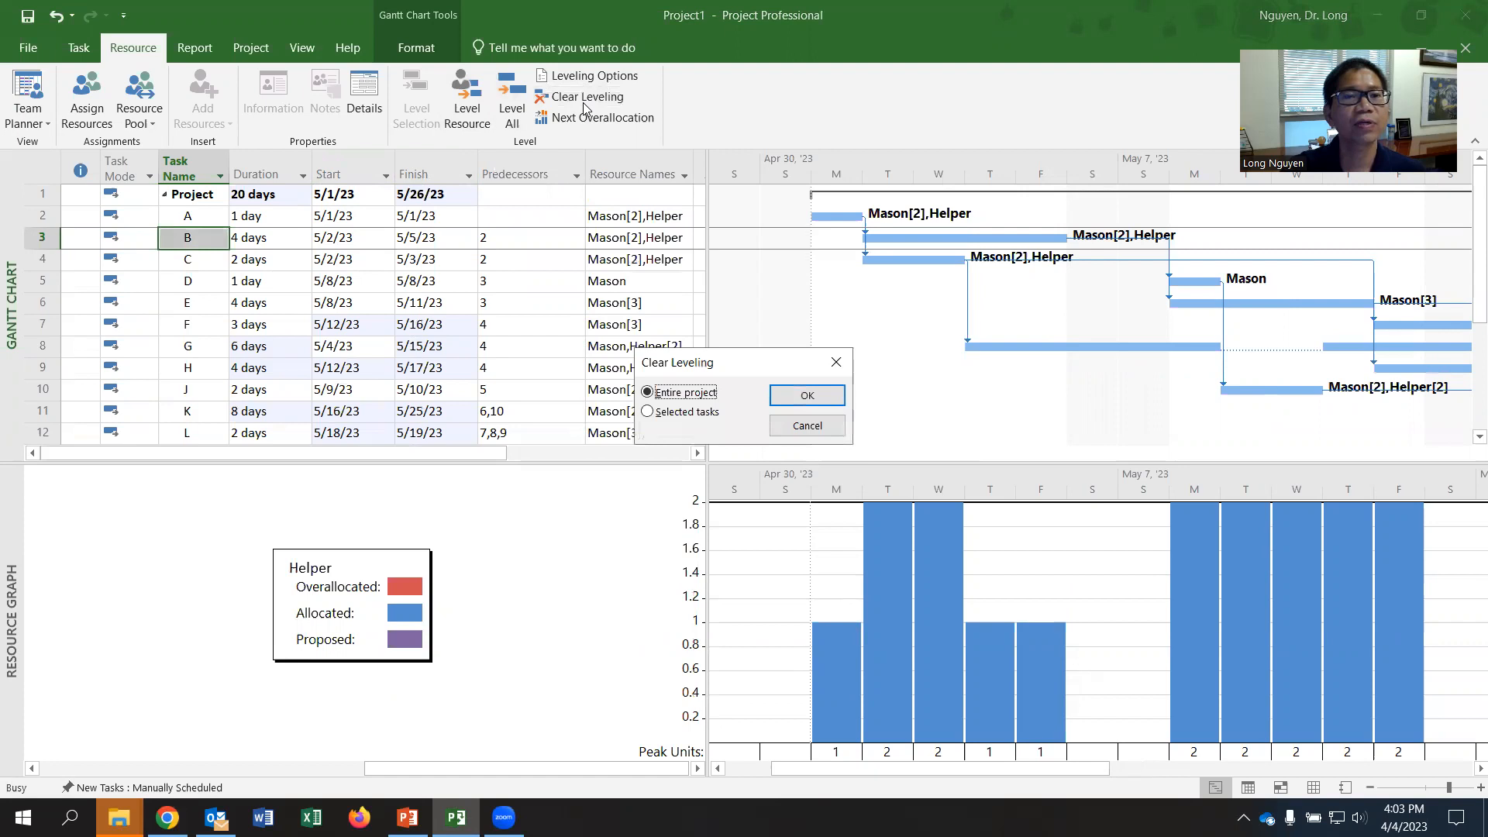
left_click(813, 399)
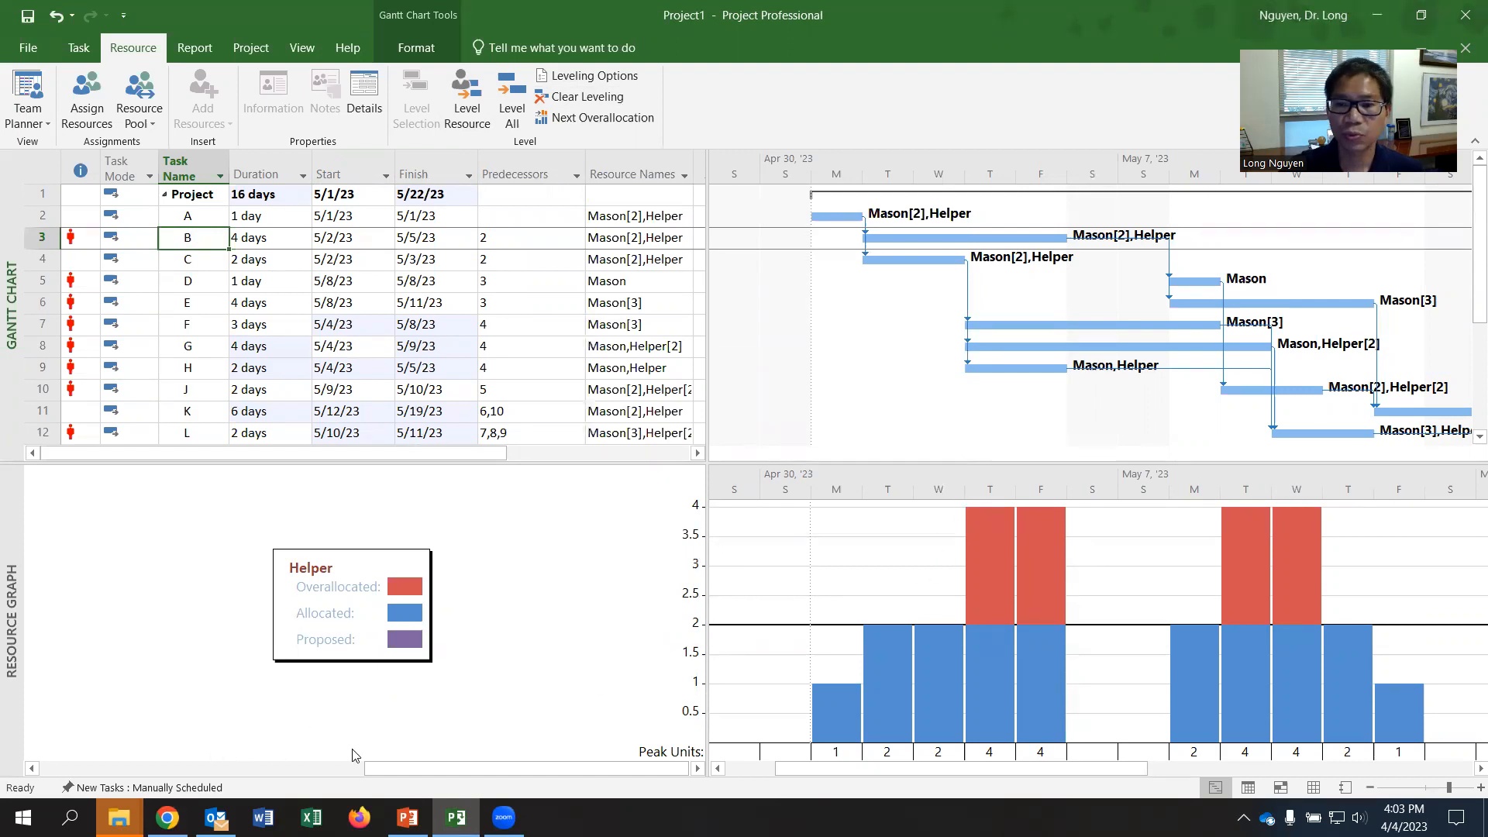
left_click(208, 770)
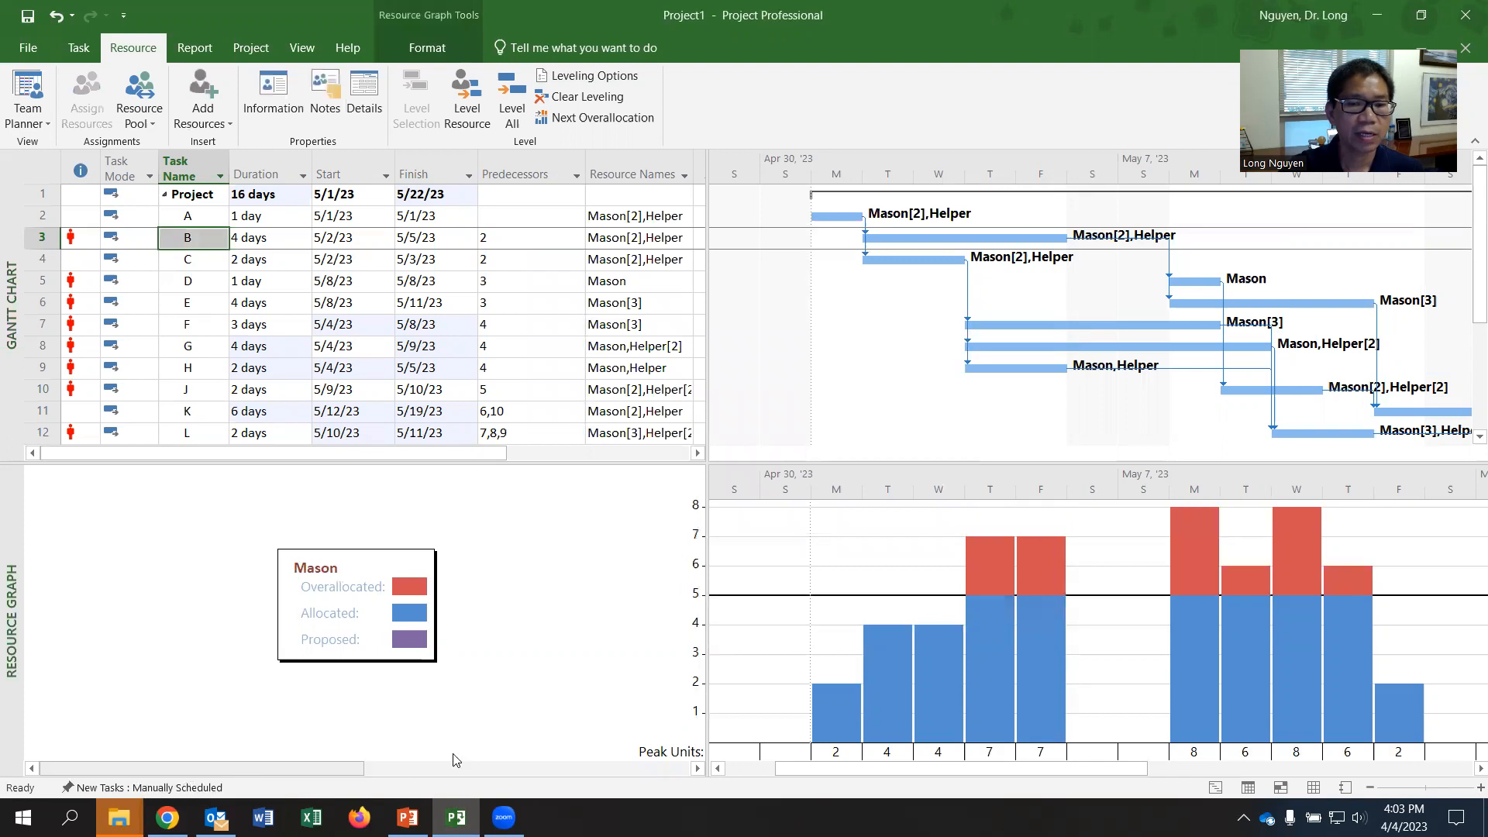